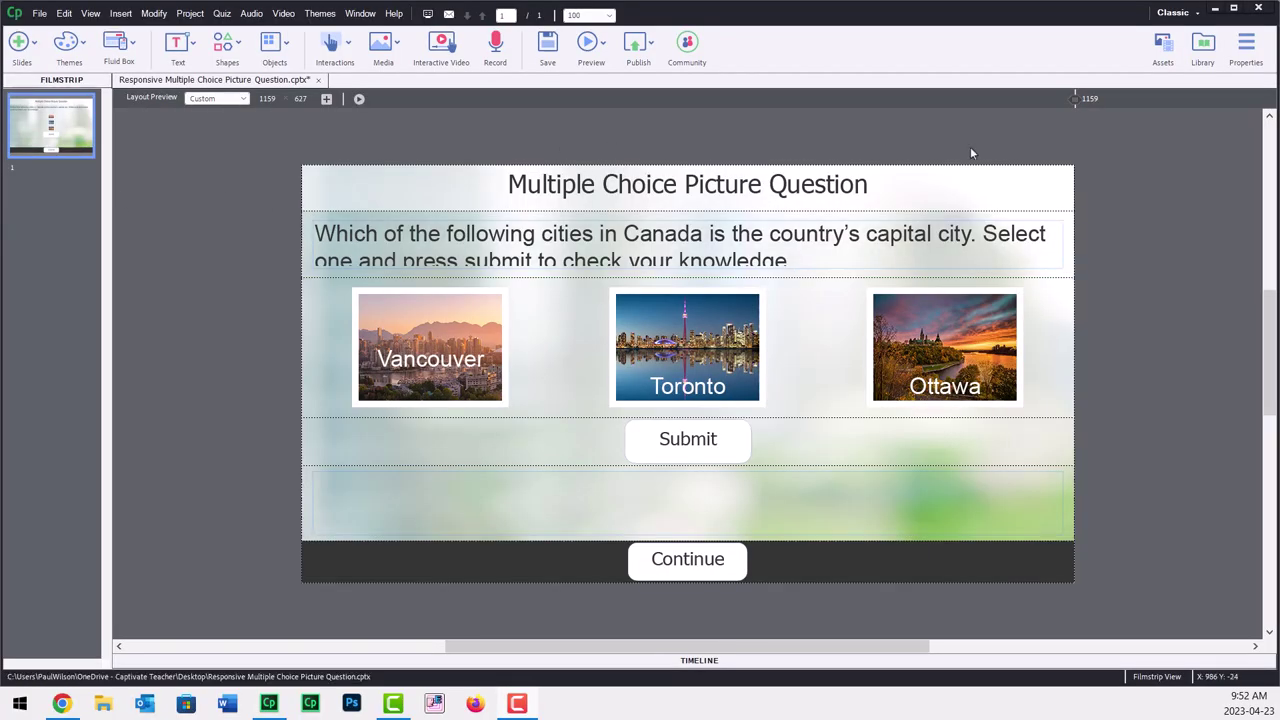
# Examine the properties of the answer fluid box FB_4, the parent fluid box FB_1 and the question text shape.
pyautogui.click(1054, 331)
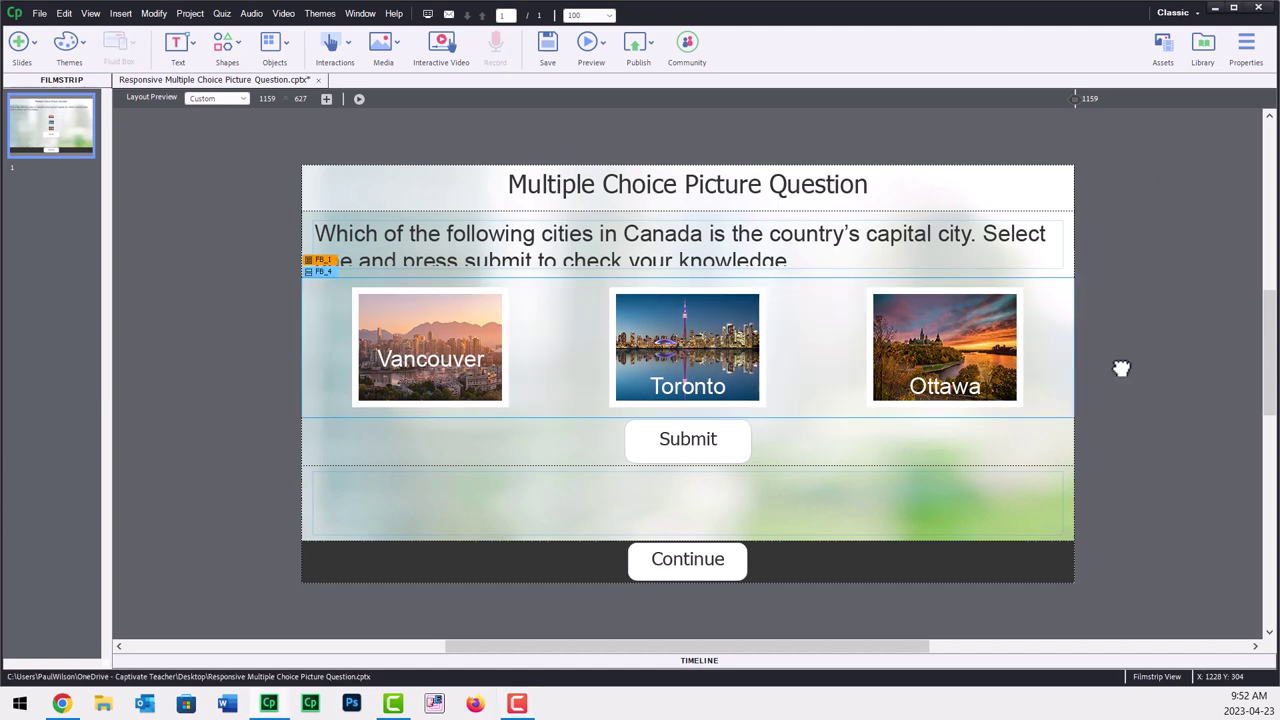
pyautogui.click(1246, 42)
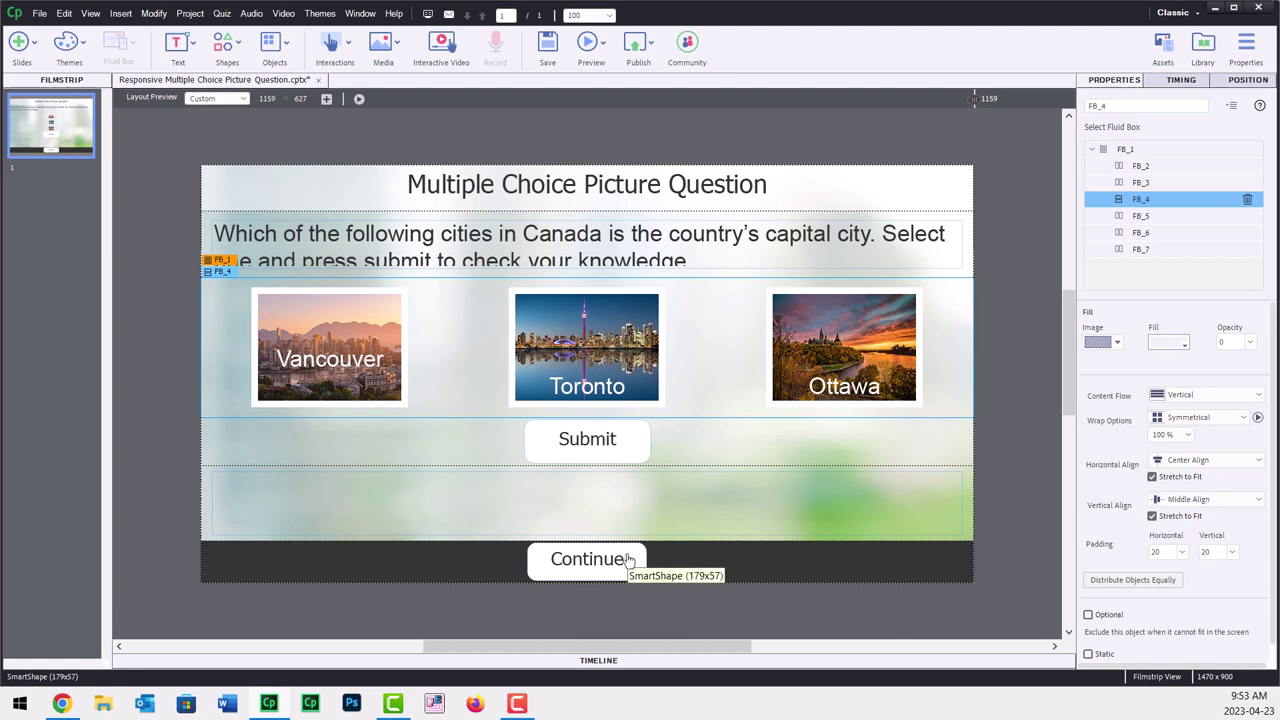
pyautogui.click(1145, 150)
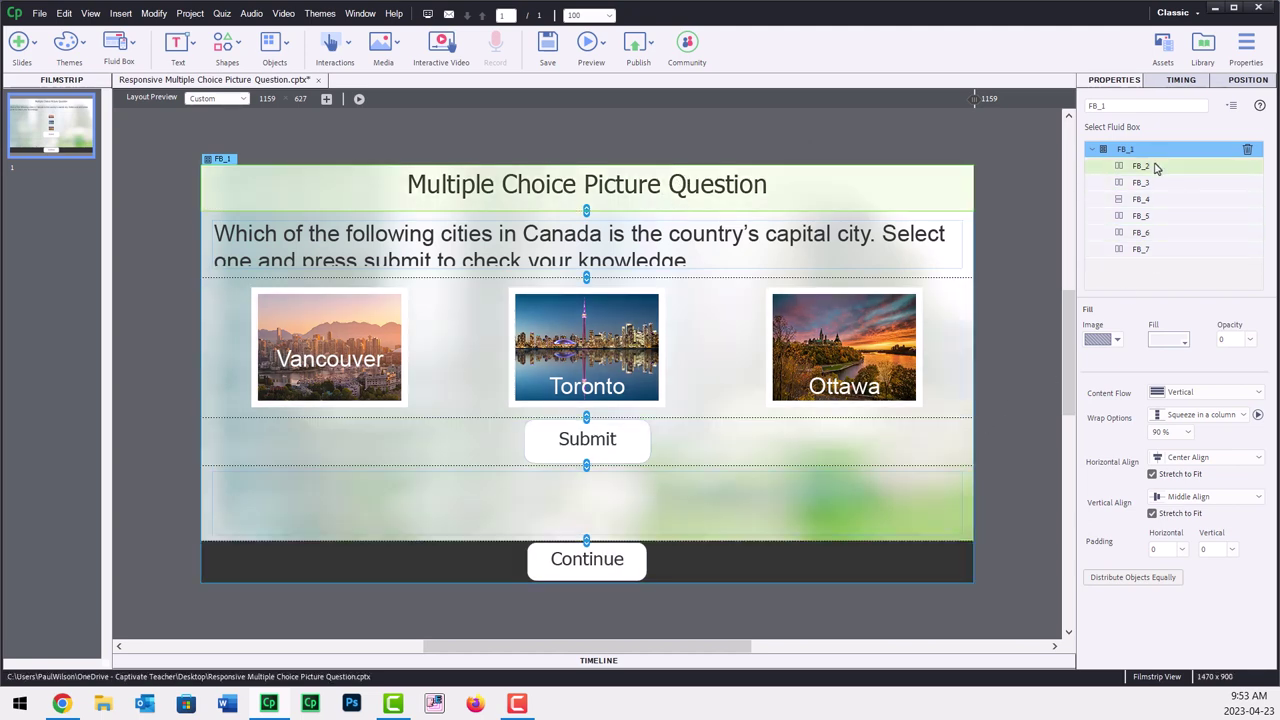
pyautogui.click(709, 350)
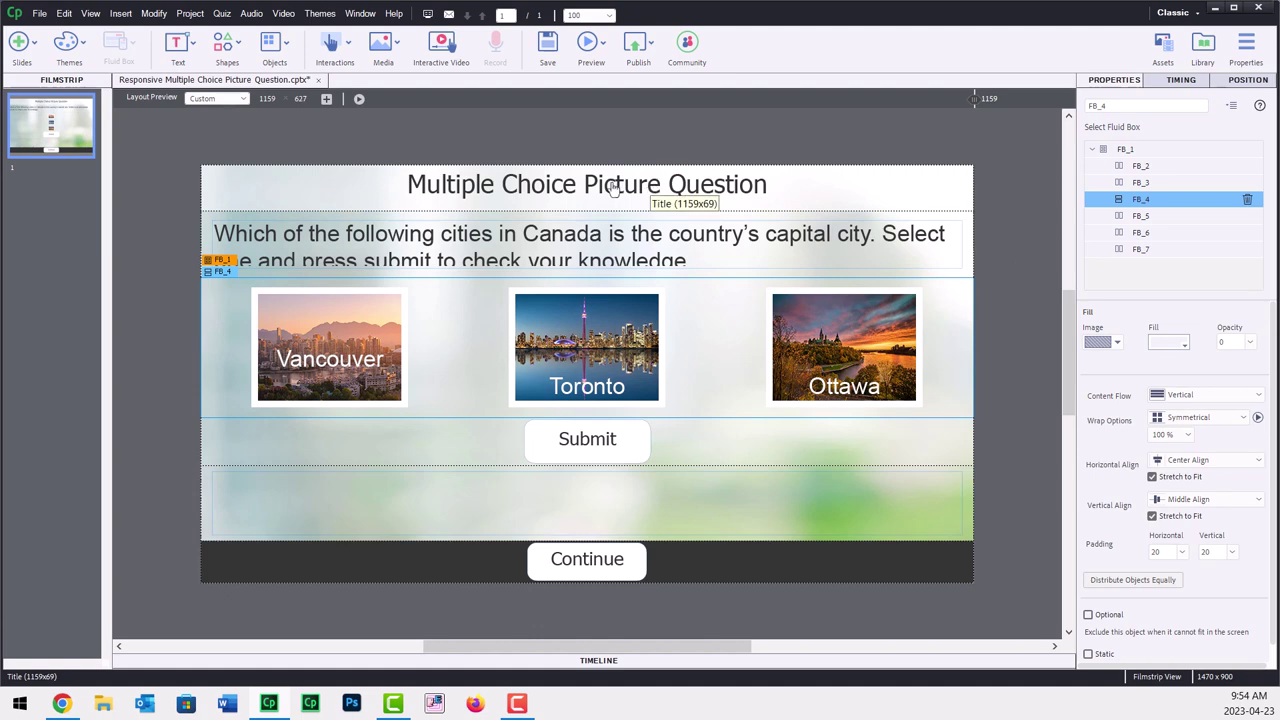
pyautogui.click(551, 246)
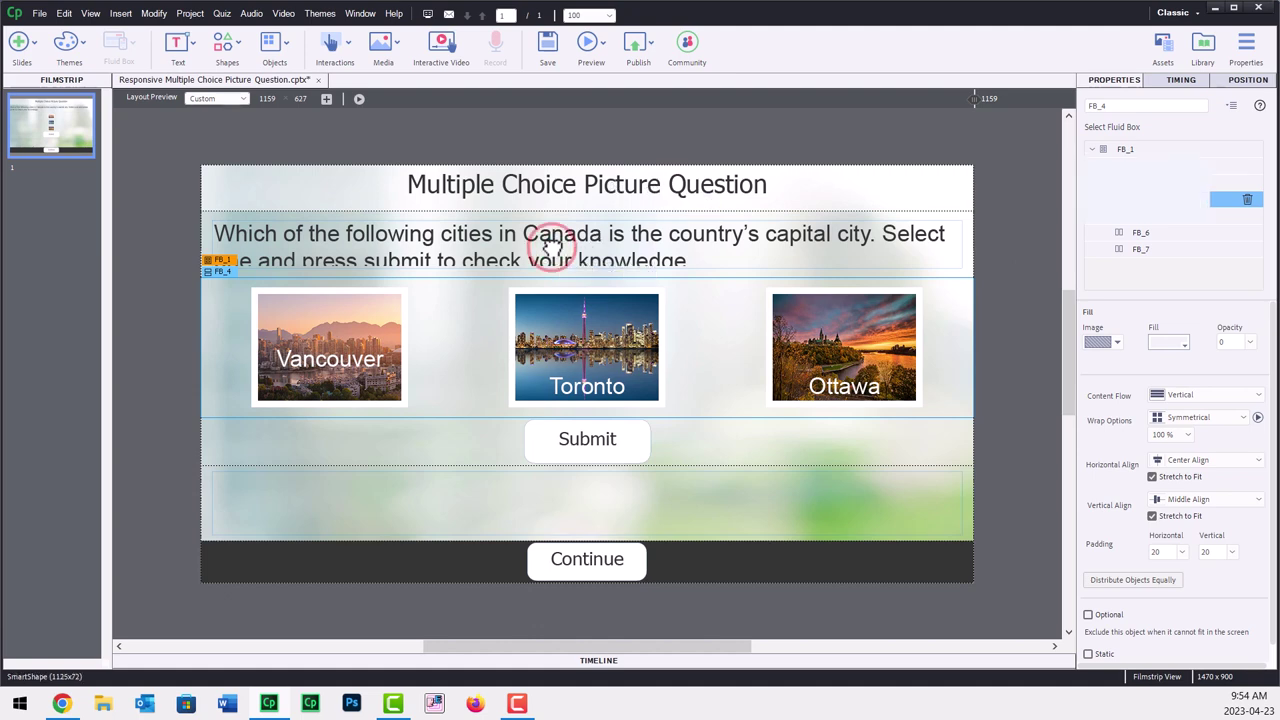
pyautogui.click(604, 243)
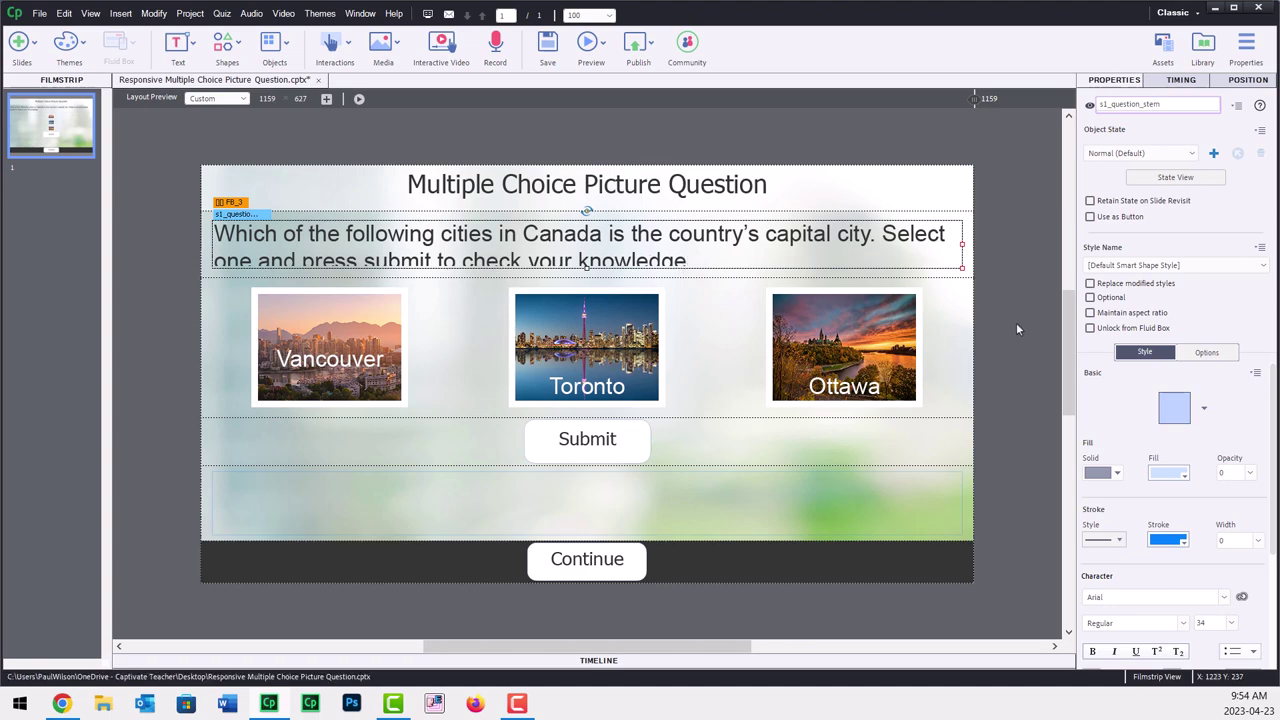
# Set the slide's minimum font size to 12 and enable uniform text scaling.
pyautogui.click(51, 120)
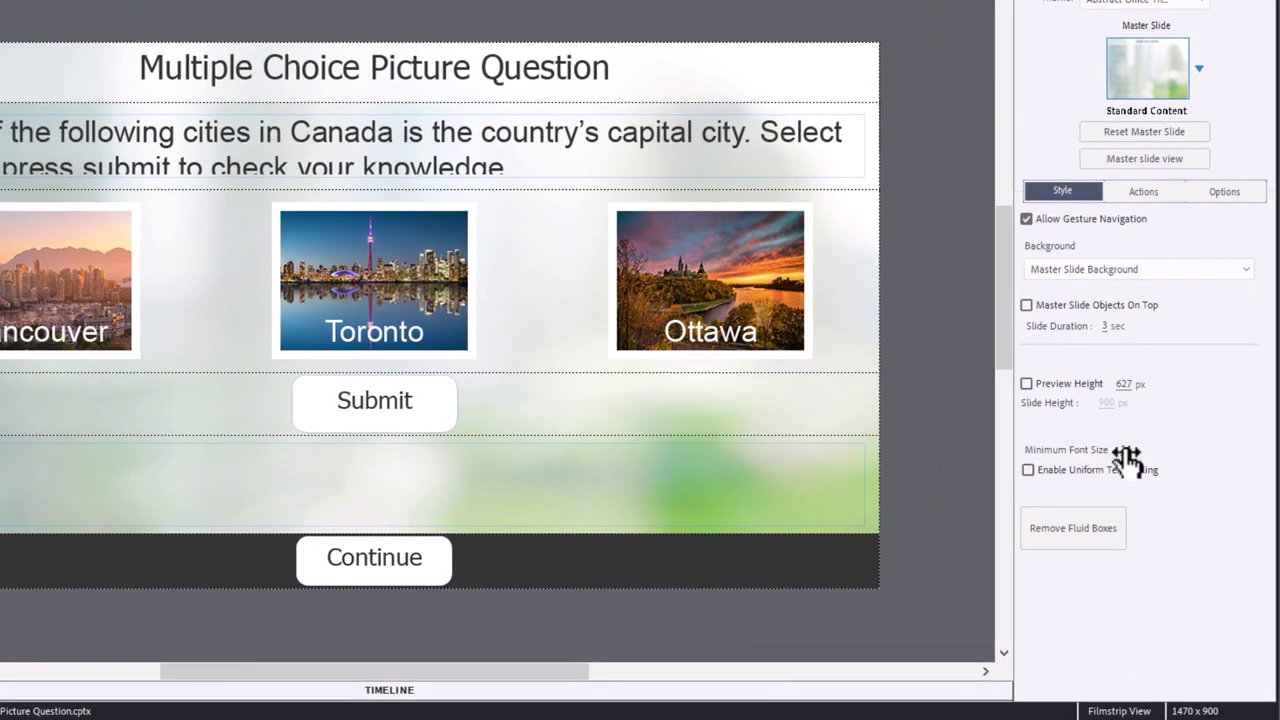
pyautogui.click(1126, 451)
pyautogui.write('12')
pyautogui.press('Return')
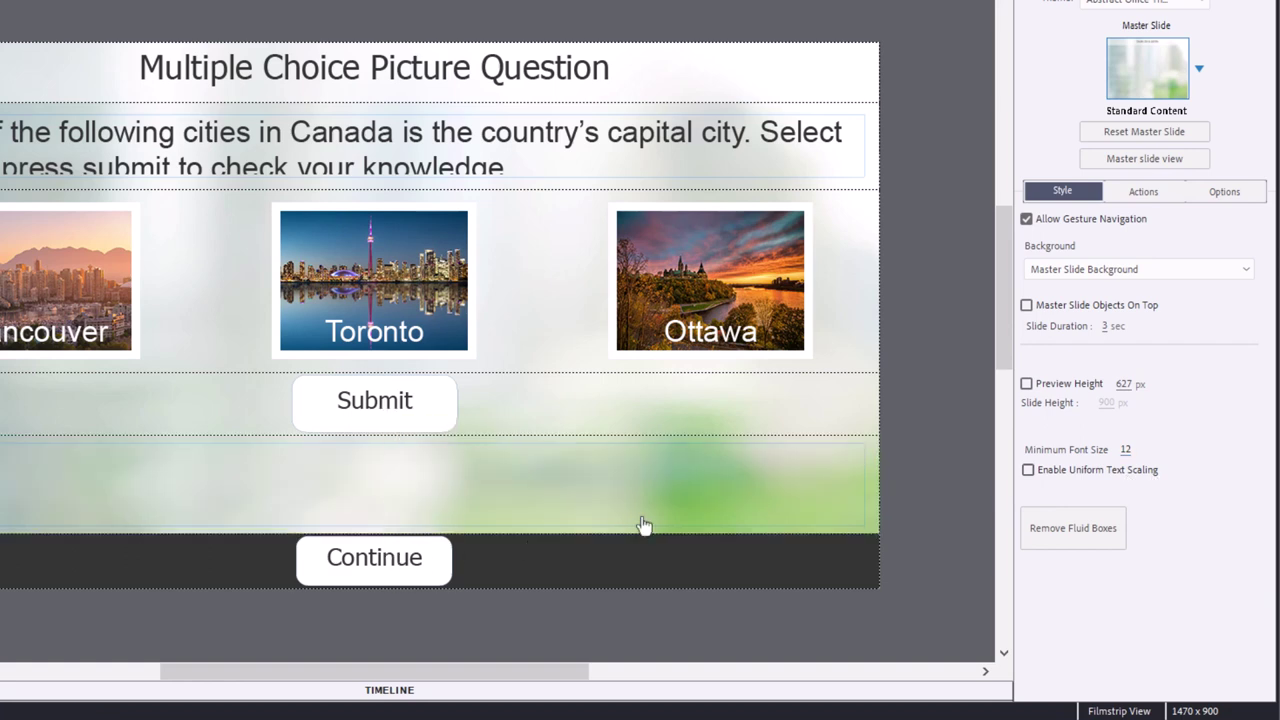
pyautogui.click(1028, 470)
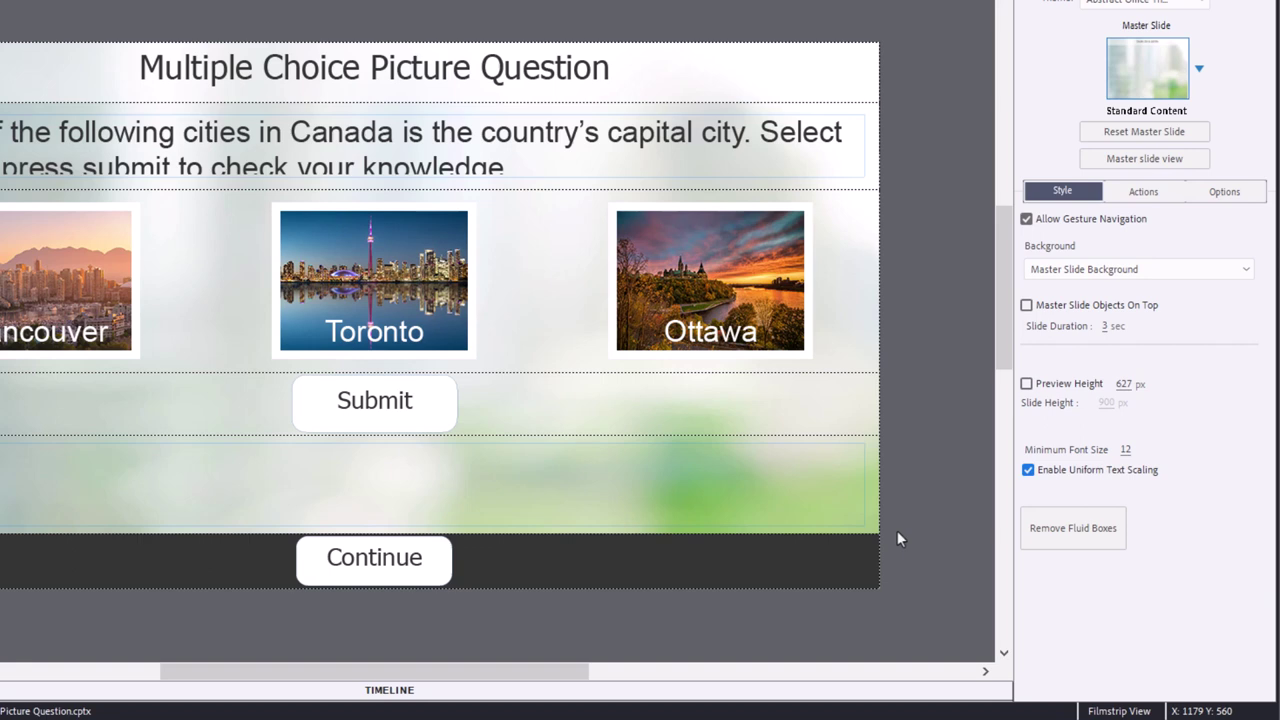
# Duplicate the Ottawa picture button within the answer fluid box.
pyautogui.click(65, 272)
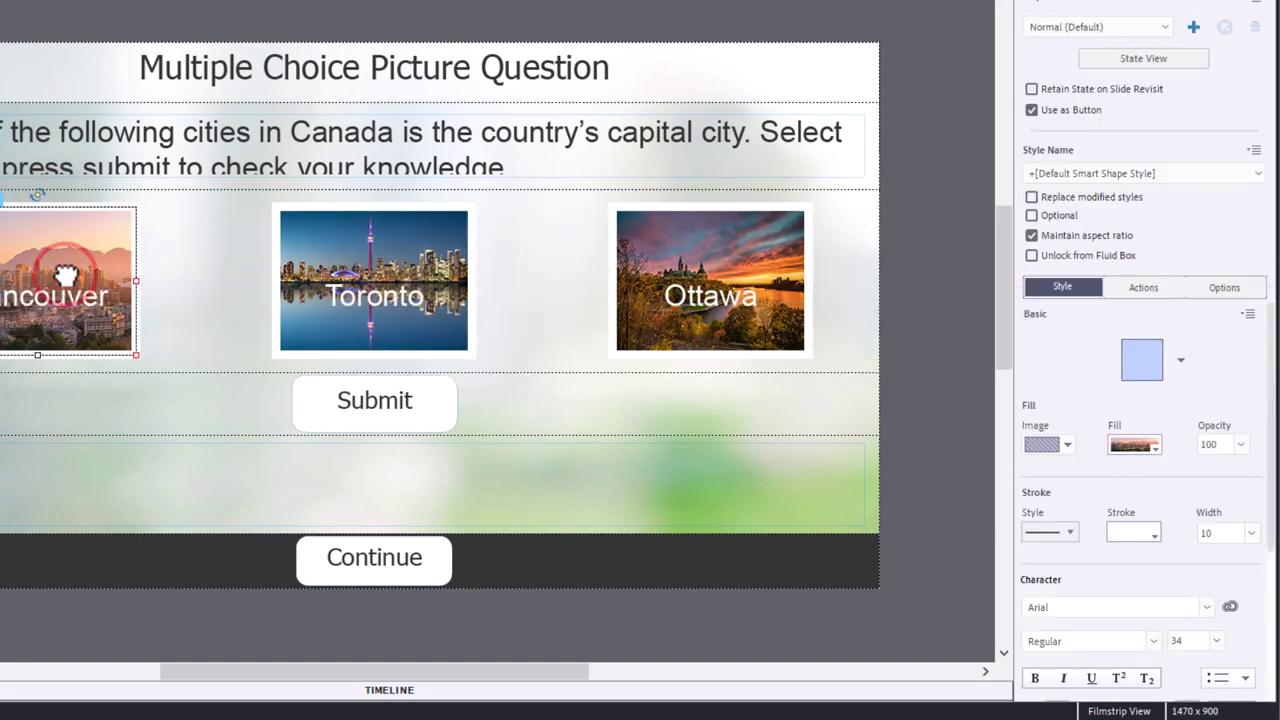
pyautogui.click(379, 291)
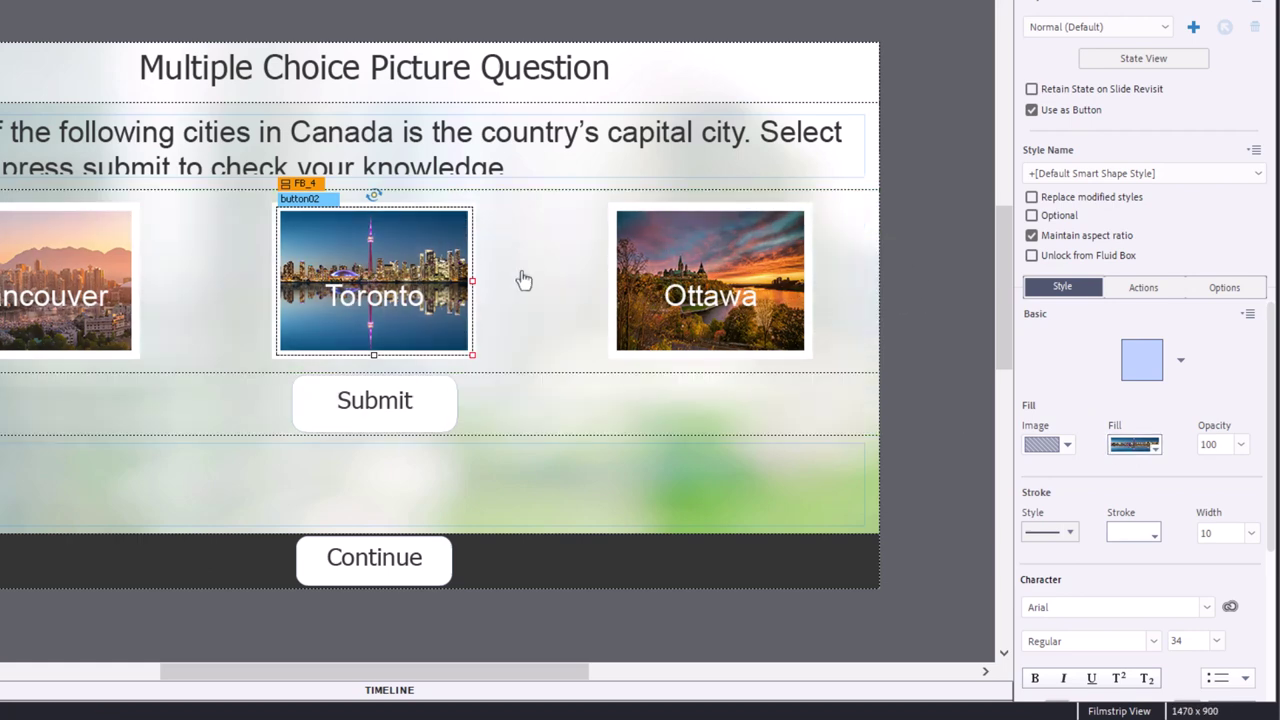
pyautogui.click(737, 272)
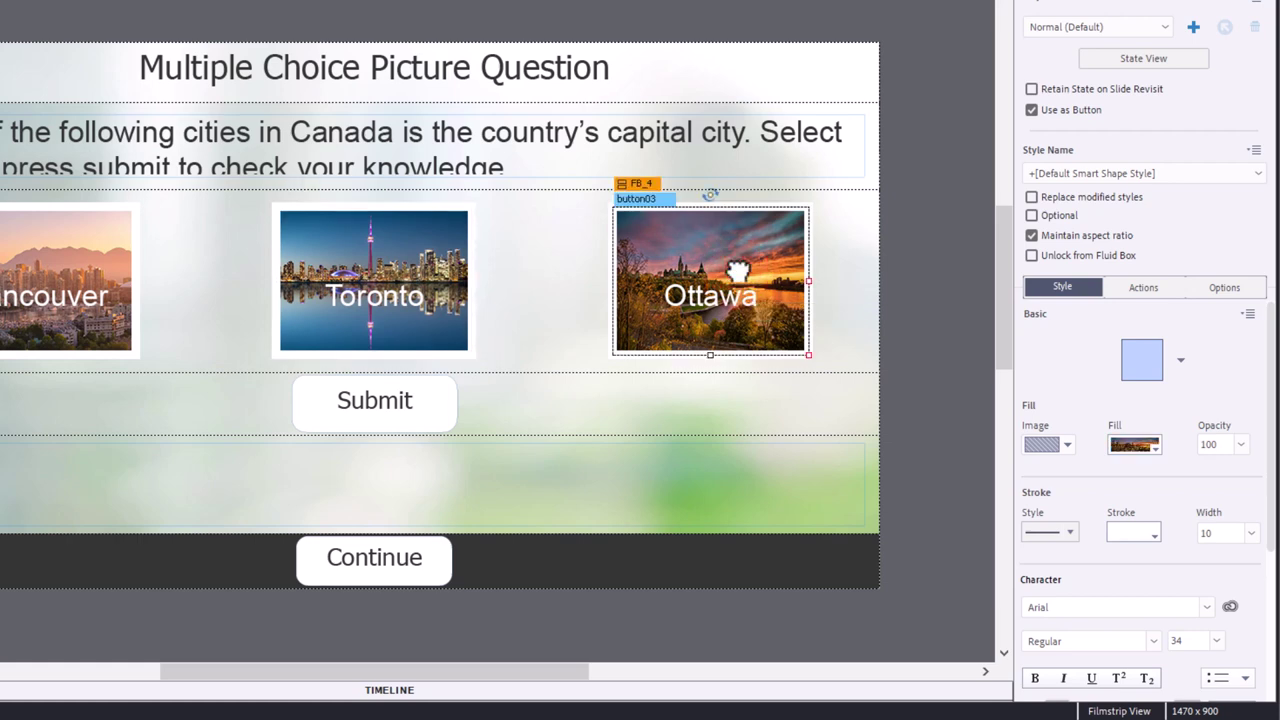
pyautogui.hotkey('ctrl', 'd')
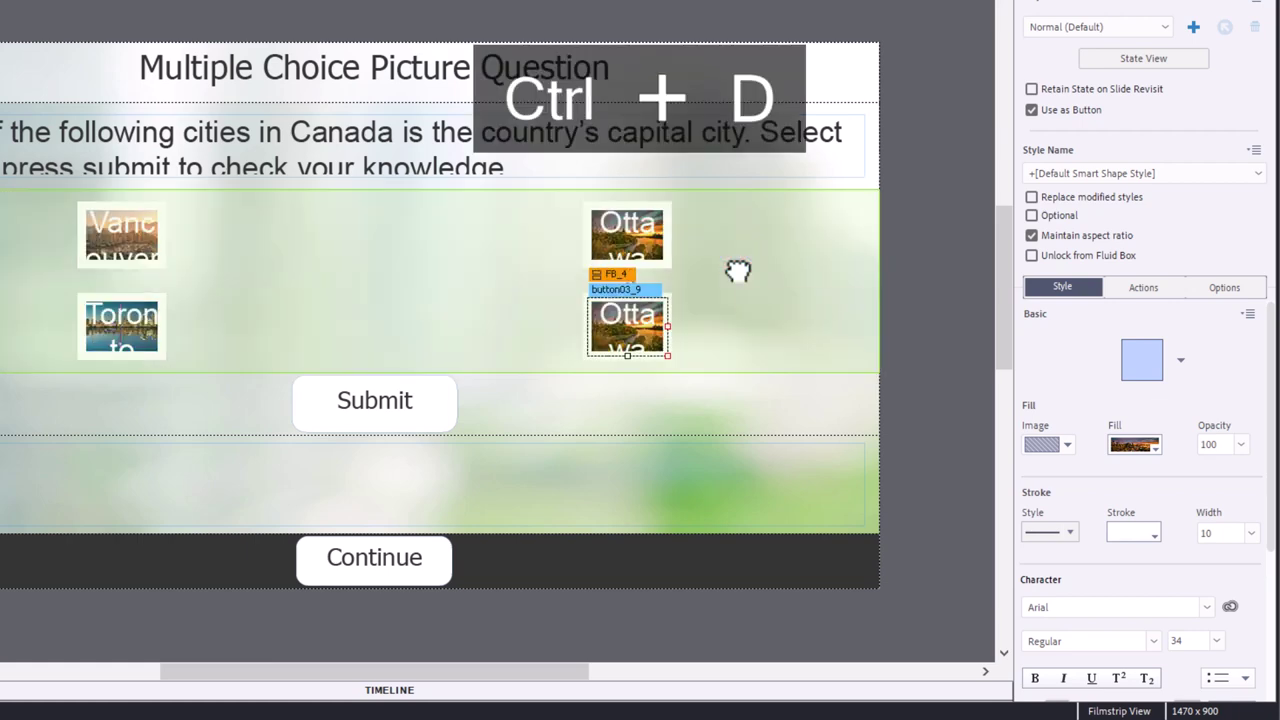
# Try a 50% wrap value on the parent fluid box FB_1, and set it to 100%.
pyautogui.click(772, 283)
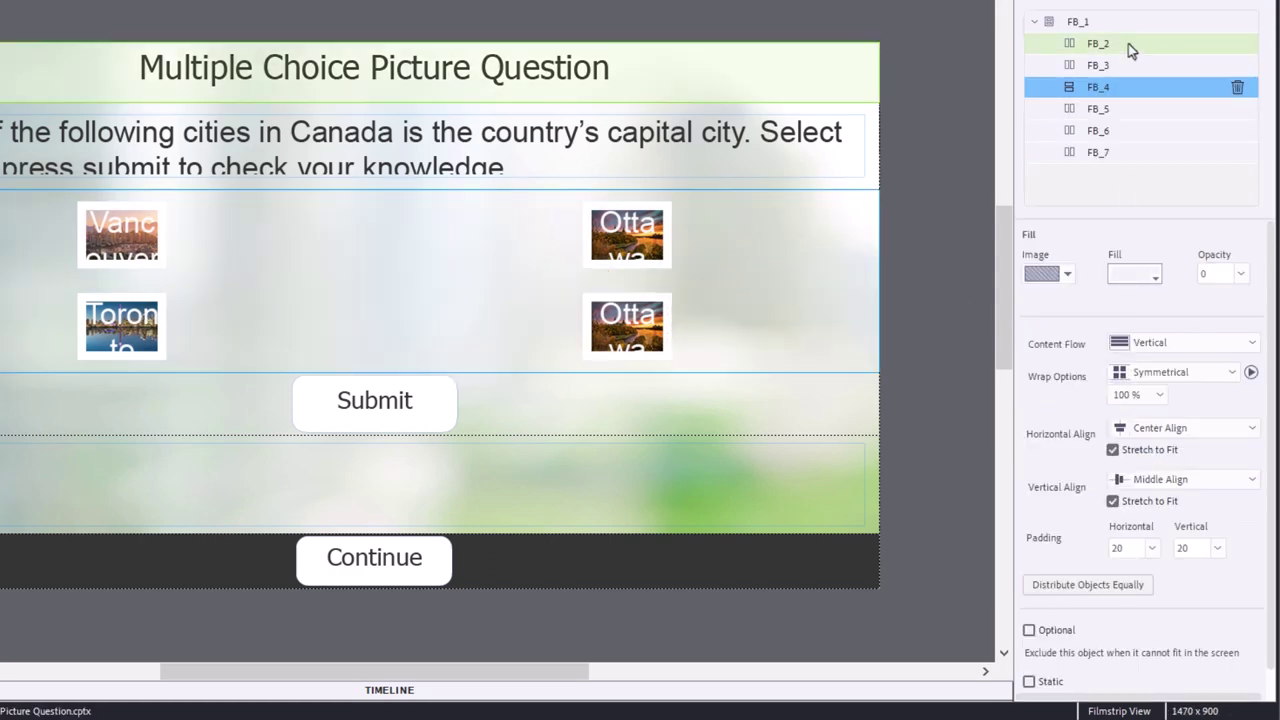
pyautogui.click(1100, 20)
pyautogui.click(1149, 388)
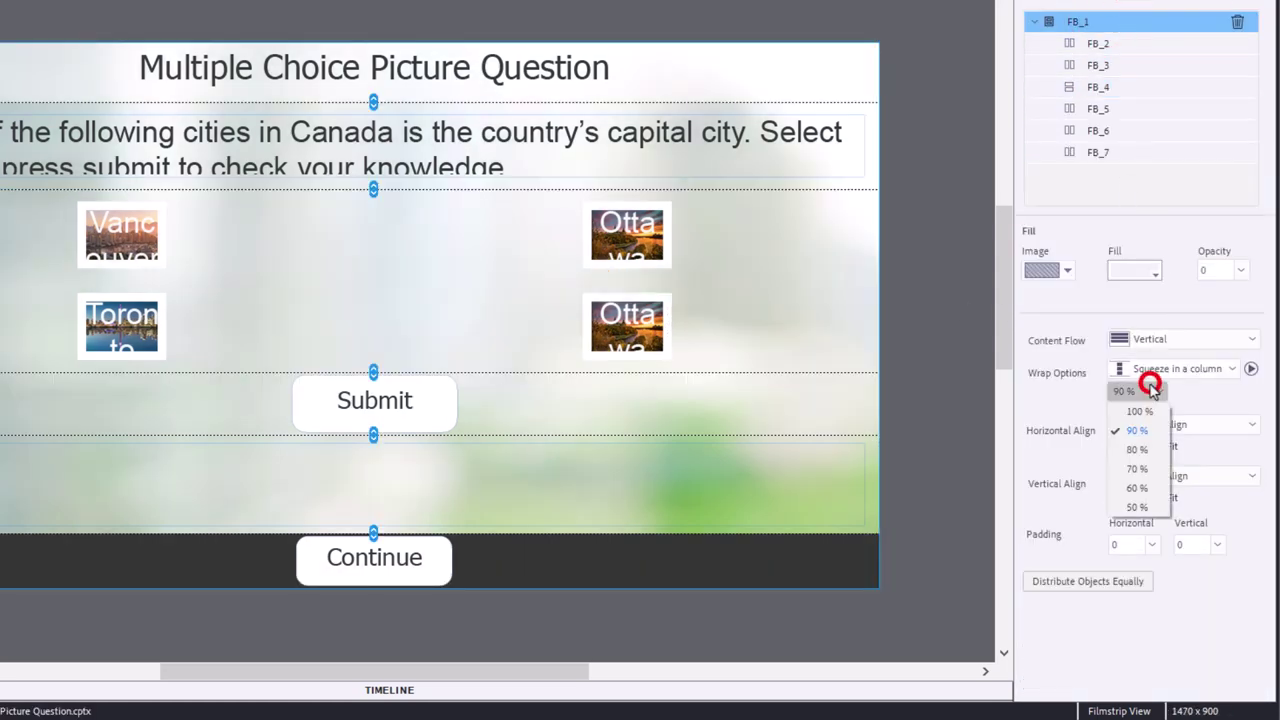
pyautogui.click(1144, 512)
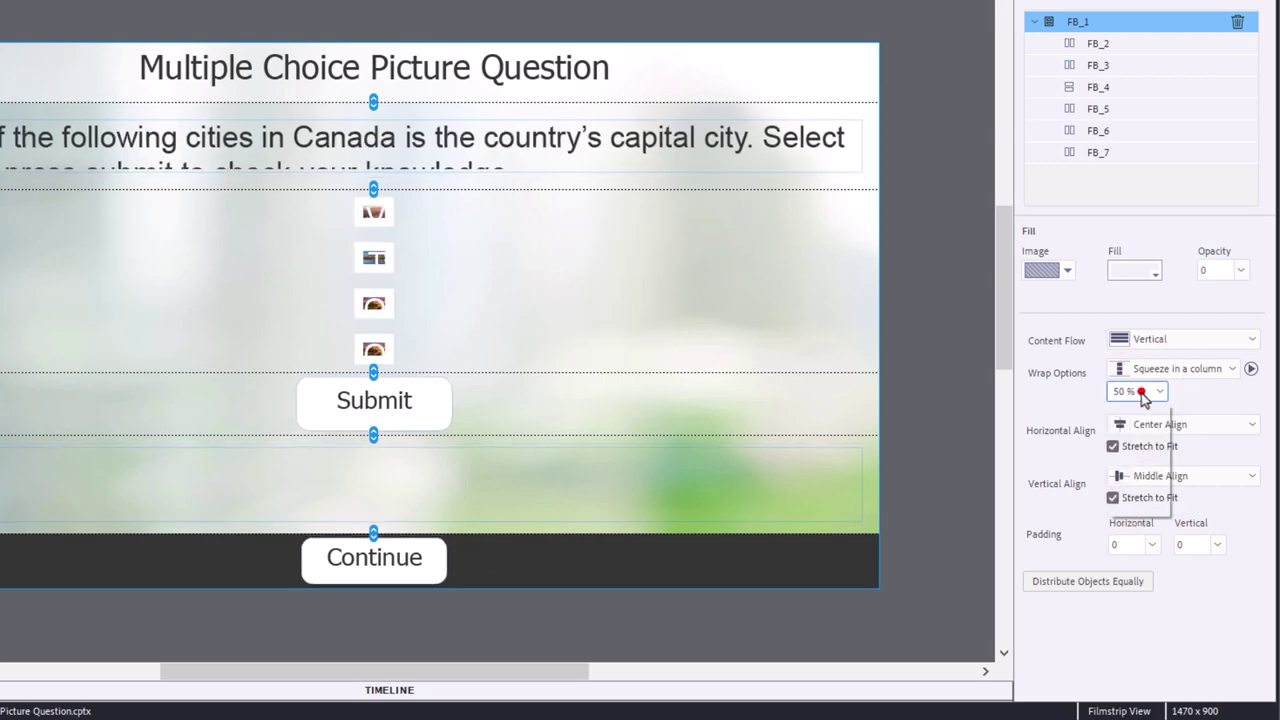
pyautogui.click(1142, 392)
pyautogui.click(1139, 411)
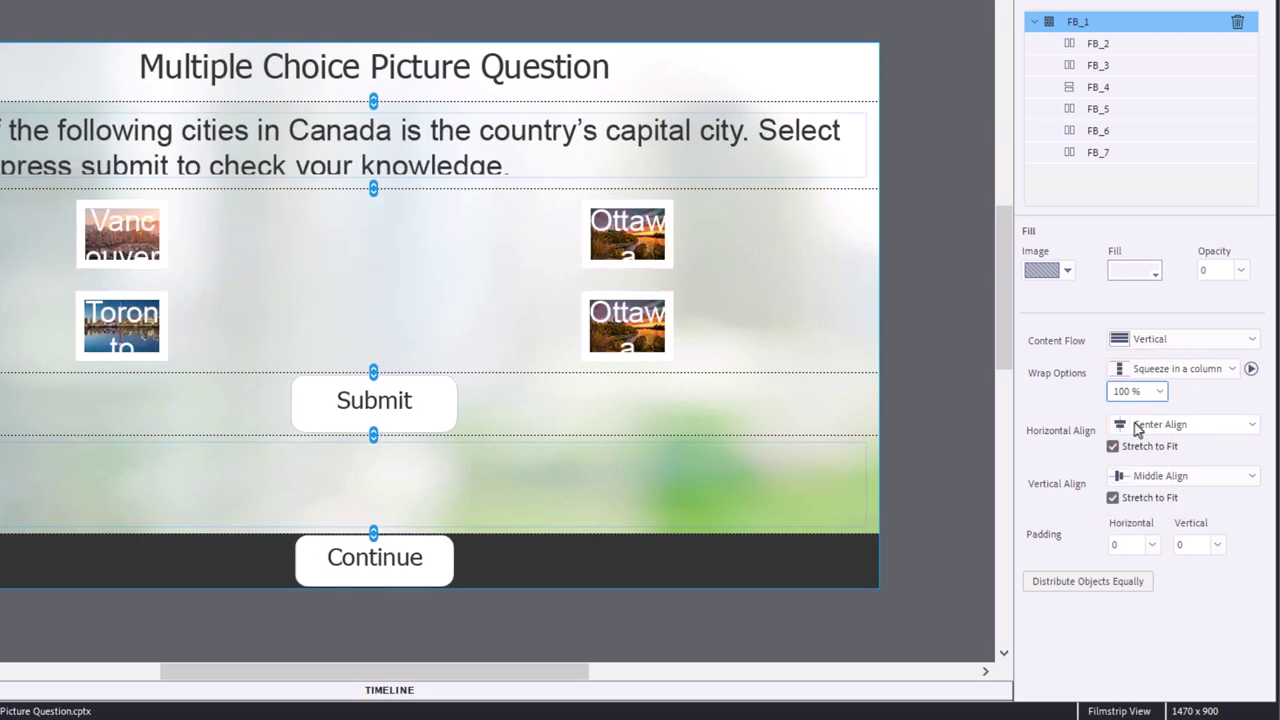
# Set the answer fluid box FB_4 to Horizontal content flow with the Squeeze in a row wrap option.
pyautogui.click(905, 318)
pyautogui.click(723, 280)
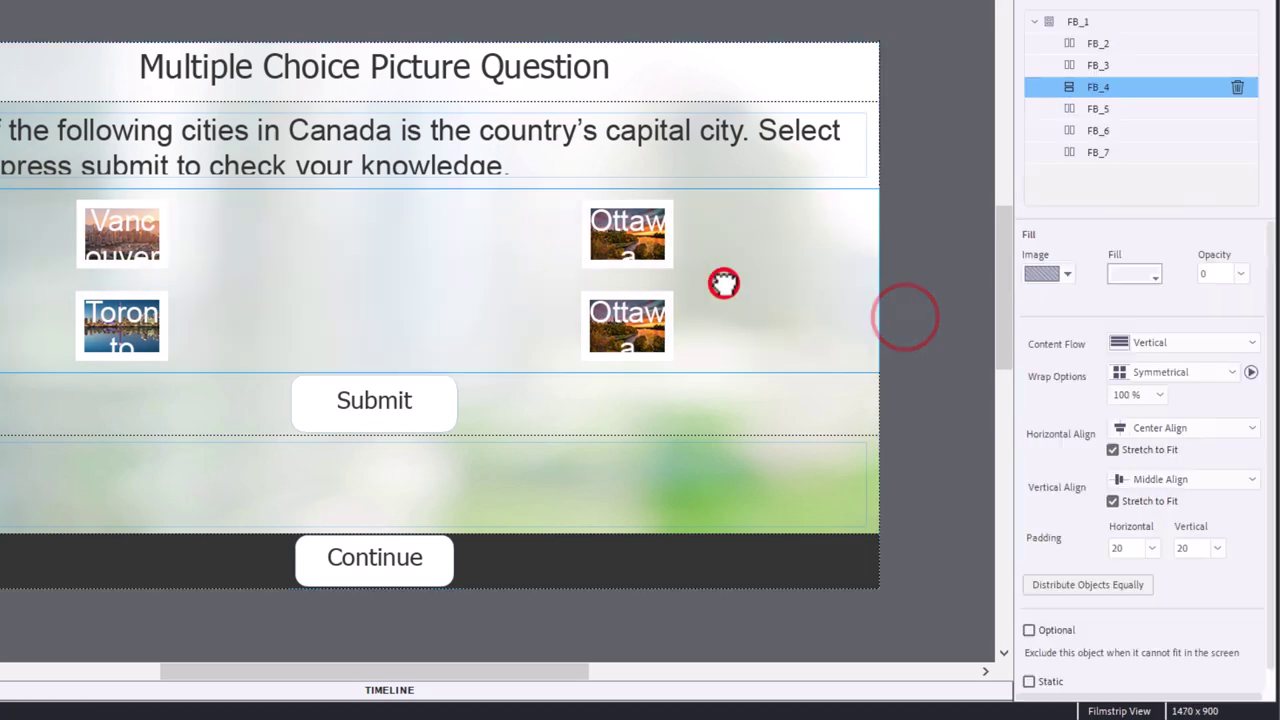
pyautogui.click(1168, 341)
pyautogui.click(1170, 400)
pyautogui.click(1166, 376)
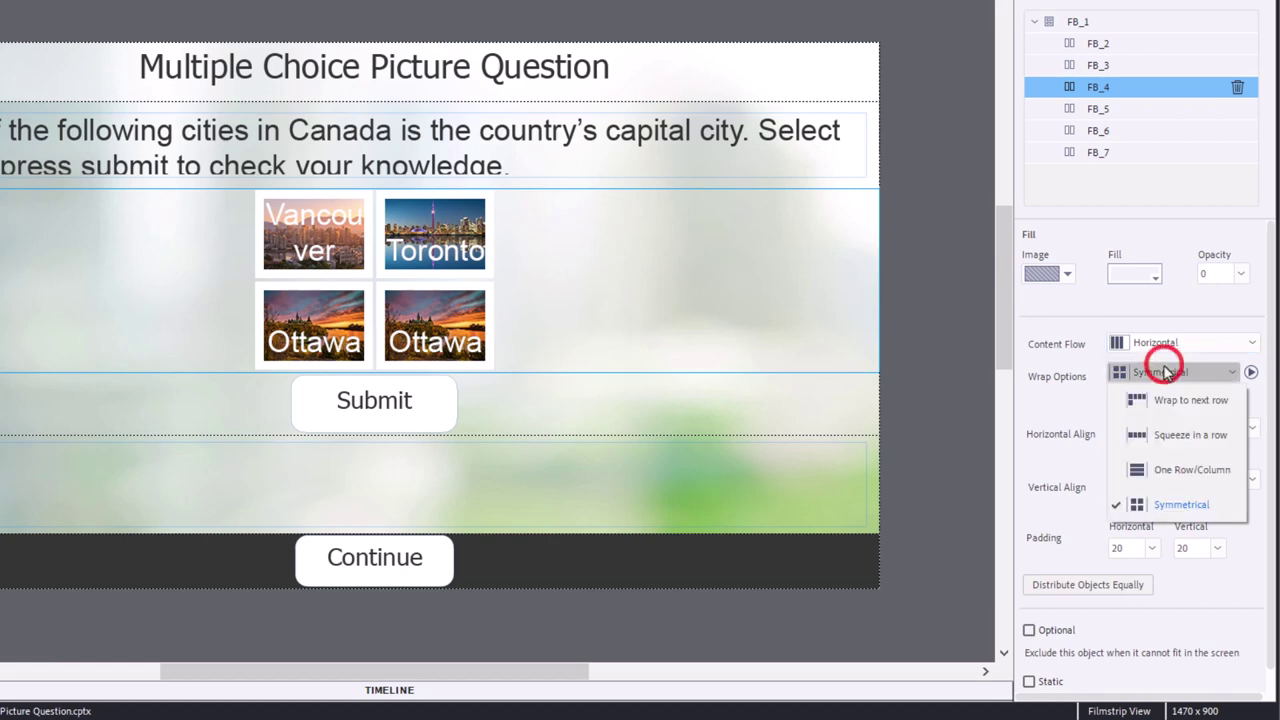
pyautogui.click(1163, 426)
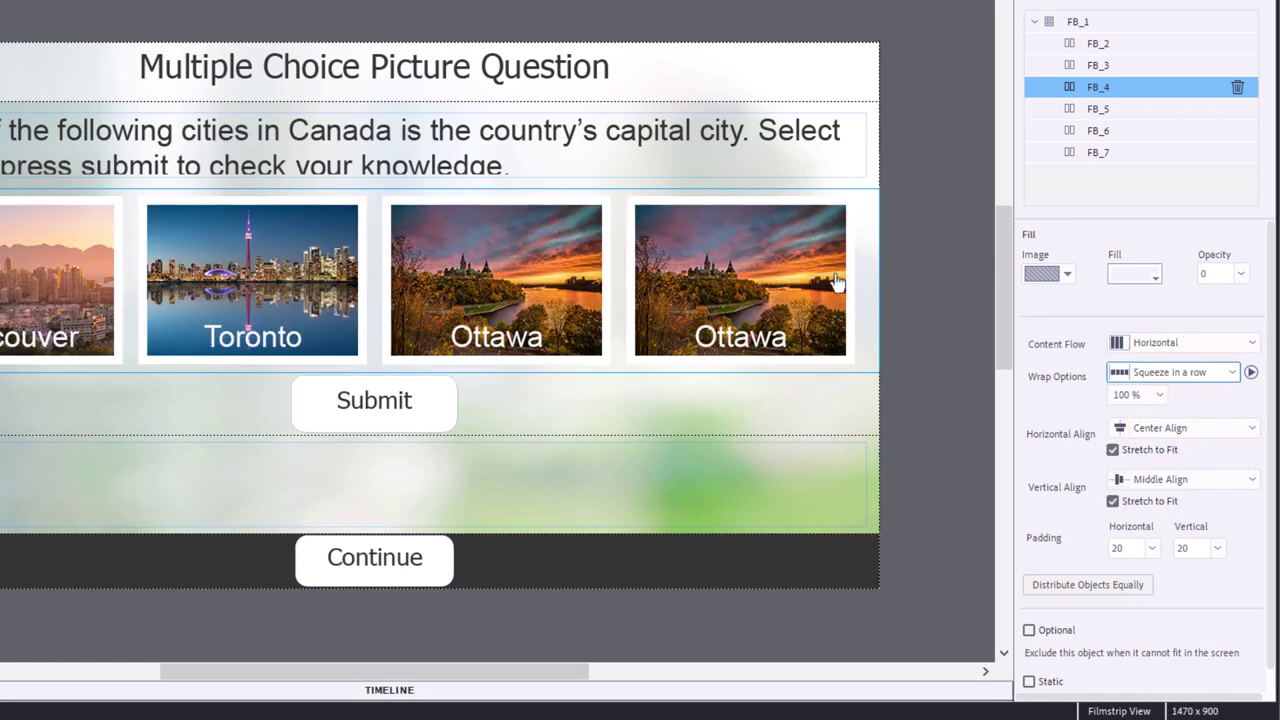
# In the duplicated Ottawa button's state view, replace its image fill with AdobeStock_248698231.jpeg from the library, keeping the default crop settings.
pyautogui.click(752, 276)
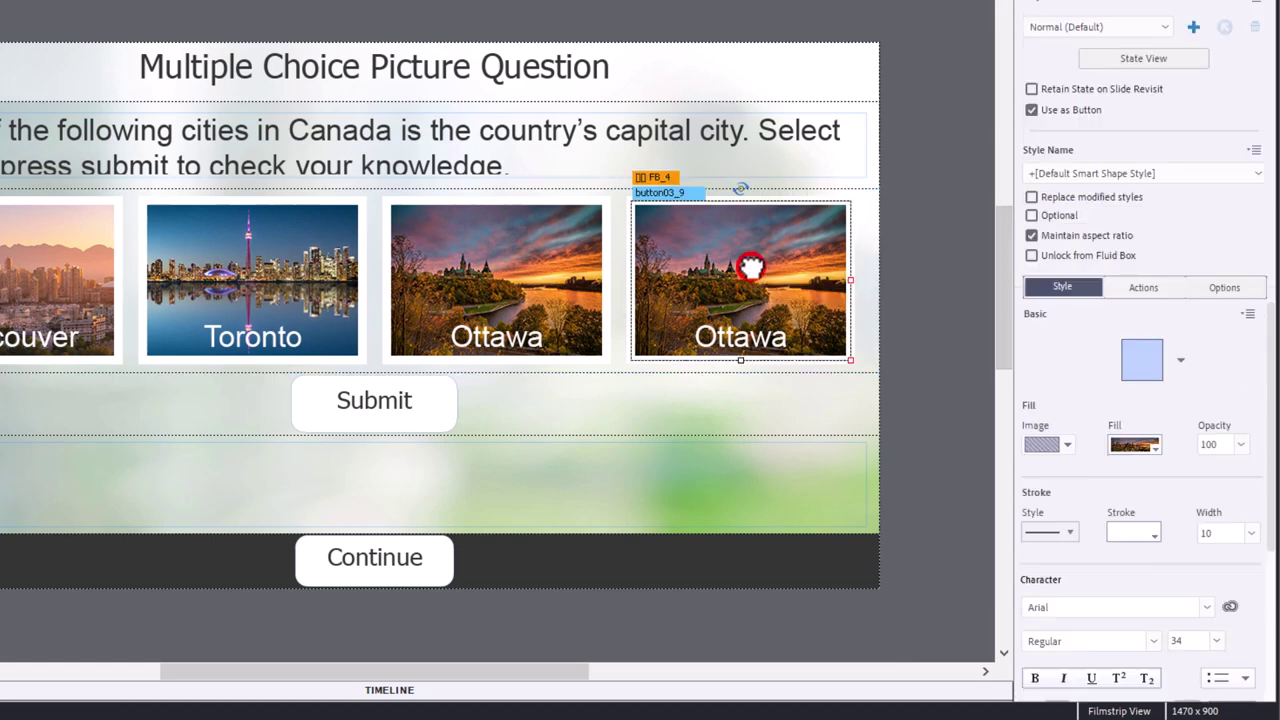
pyautogui.click(1135, 58)
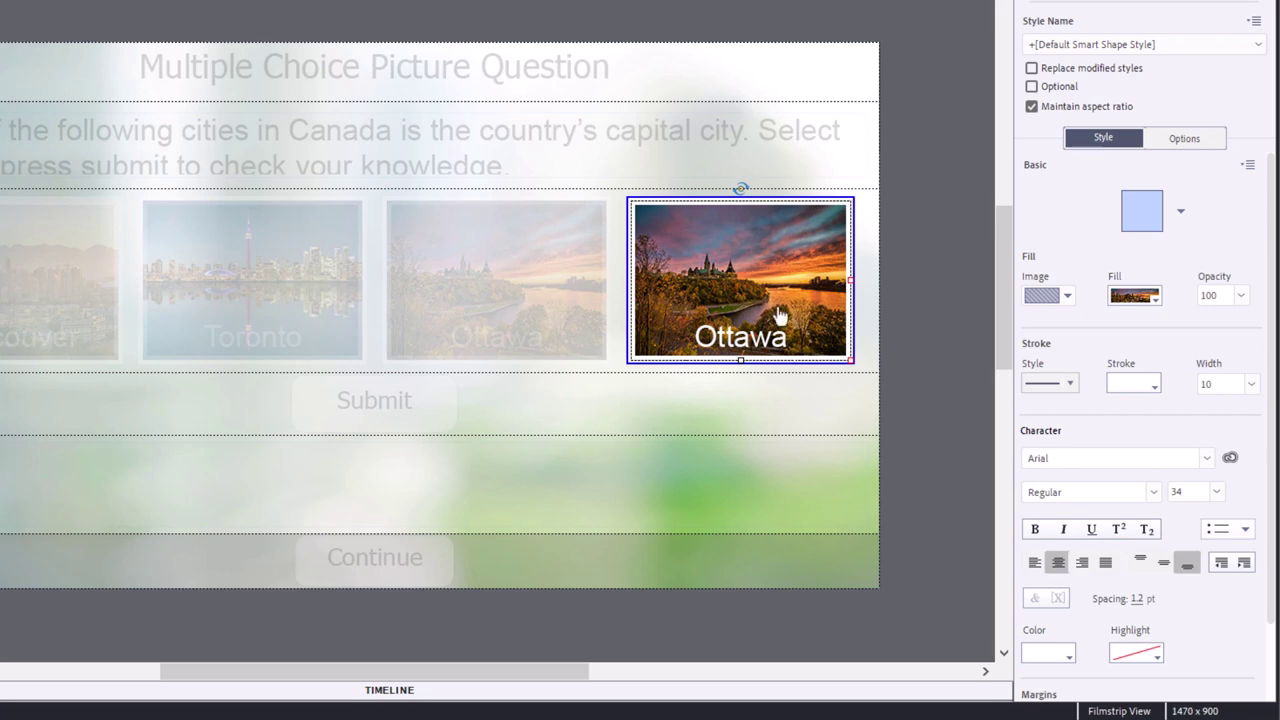
pyautogui.click(1137, 297)
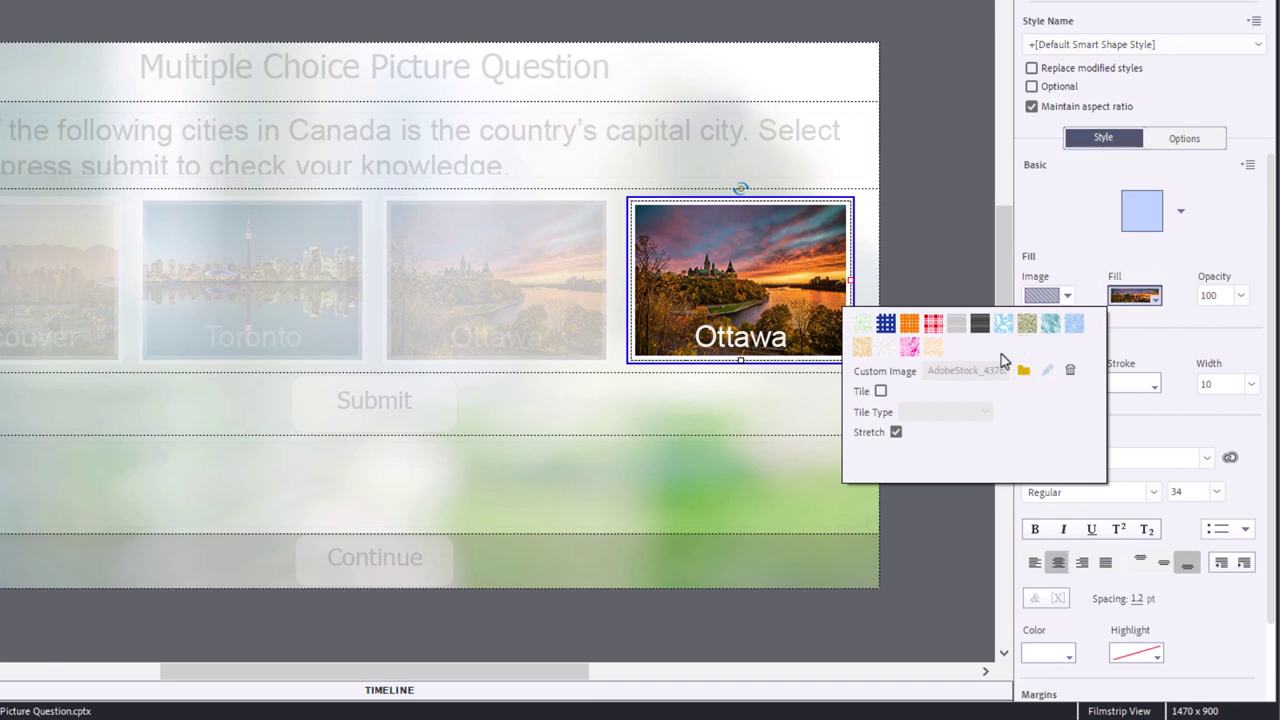
pyautogui.click(1024, 371)
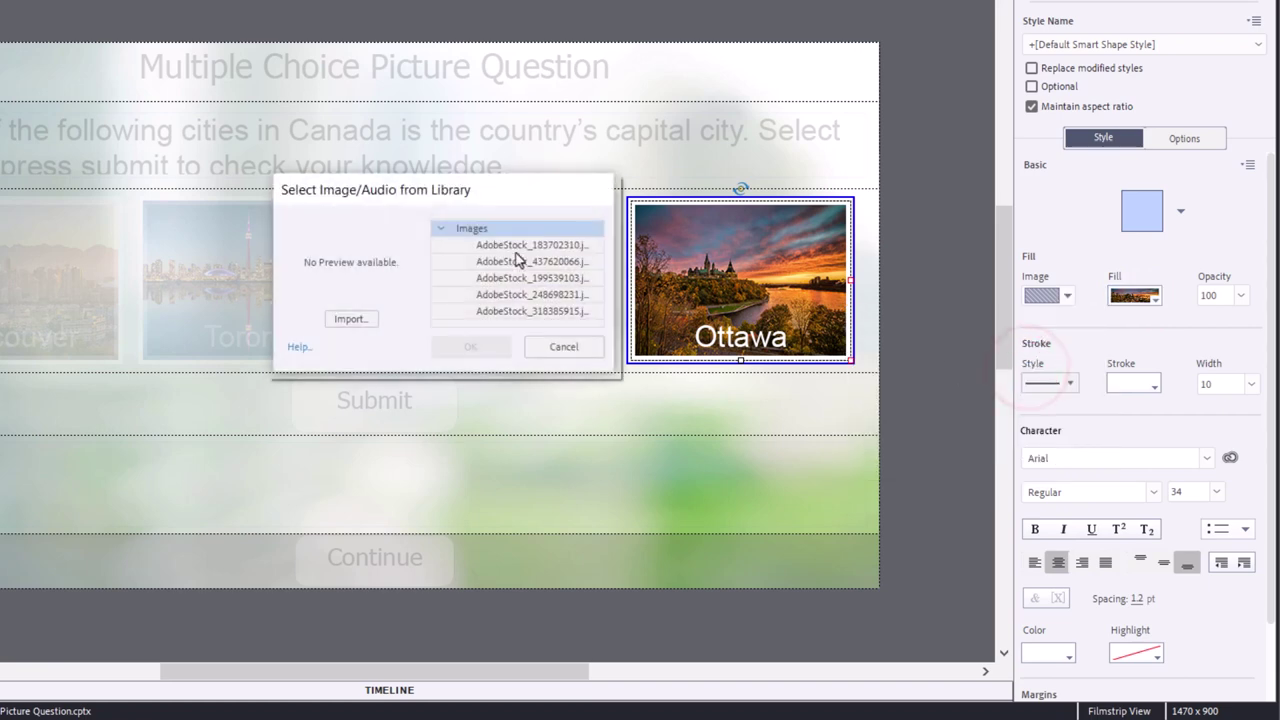
pyautogui.click(482, 311)
pyautogui.click(485, 293)
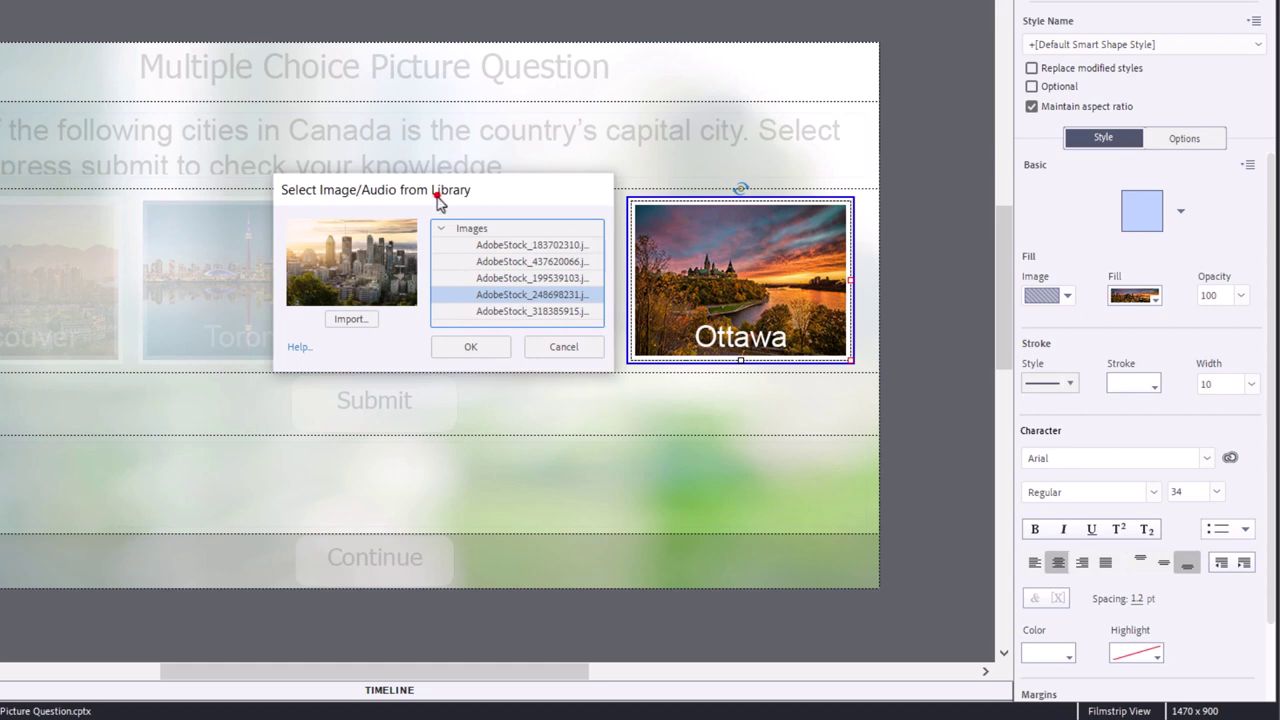
pyautogui.moveTo(438, 200); pyautogui.dragTo(483, 202)
pyautogui.click(529, 337)
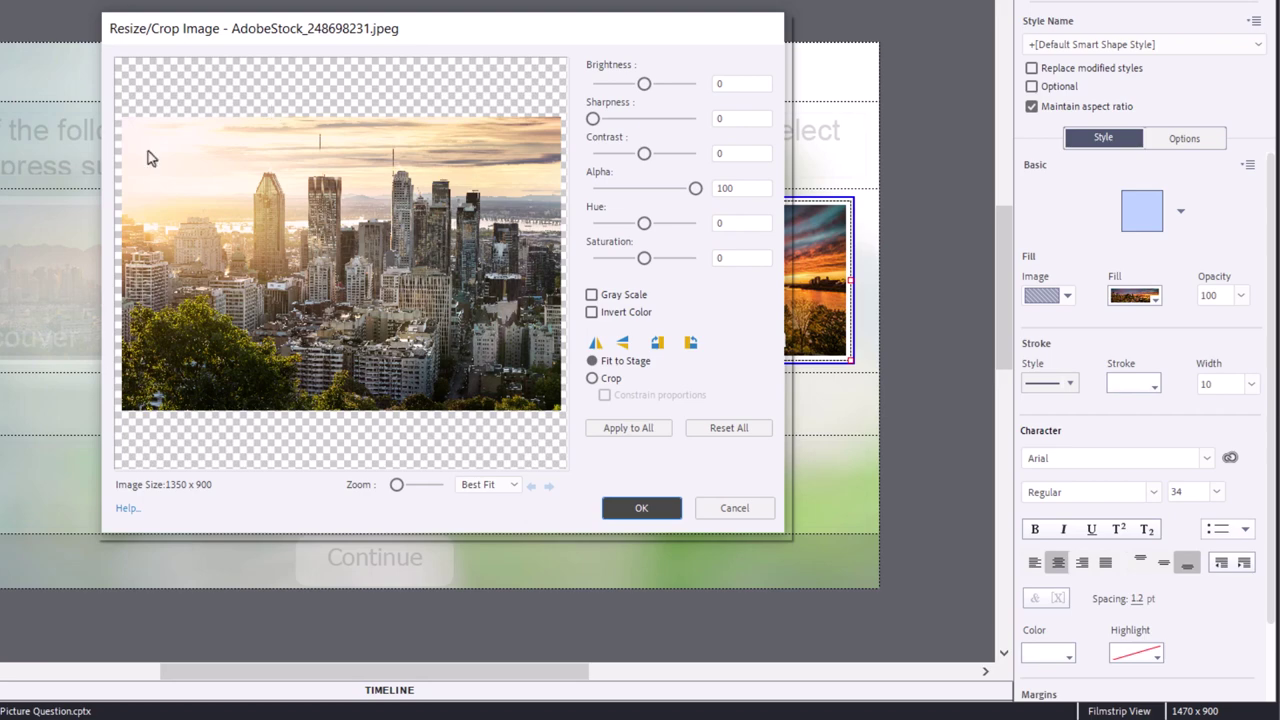
pyautogui.click(645, 510)
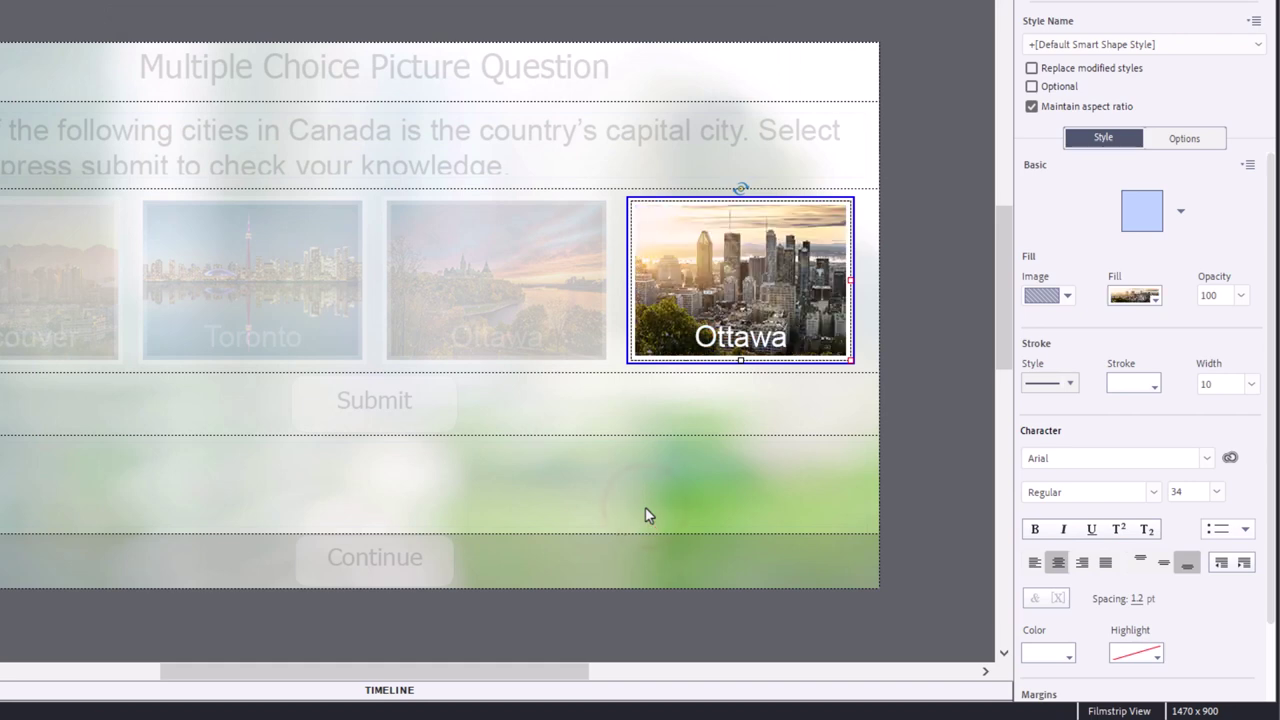
# Change the duplicated button's label to "Montreal", check its selected state and leave the state view.
pyautogui.doubleClick(787, 337)
pyautogui.moveTo(790, 340); pyautogui.dragTo(676, 330)
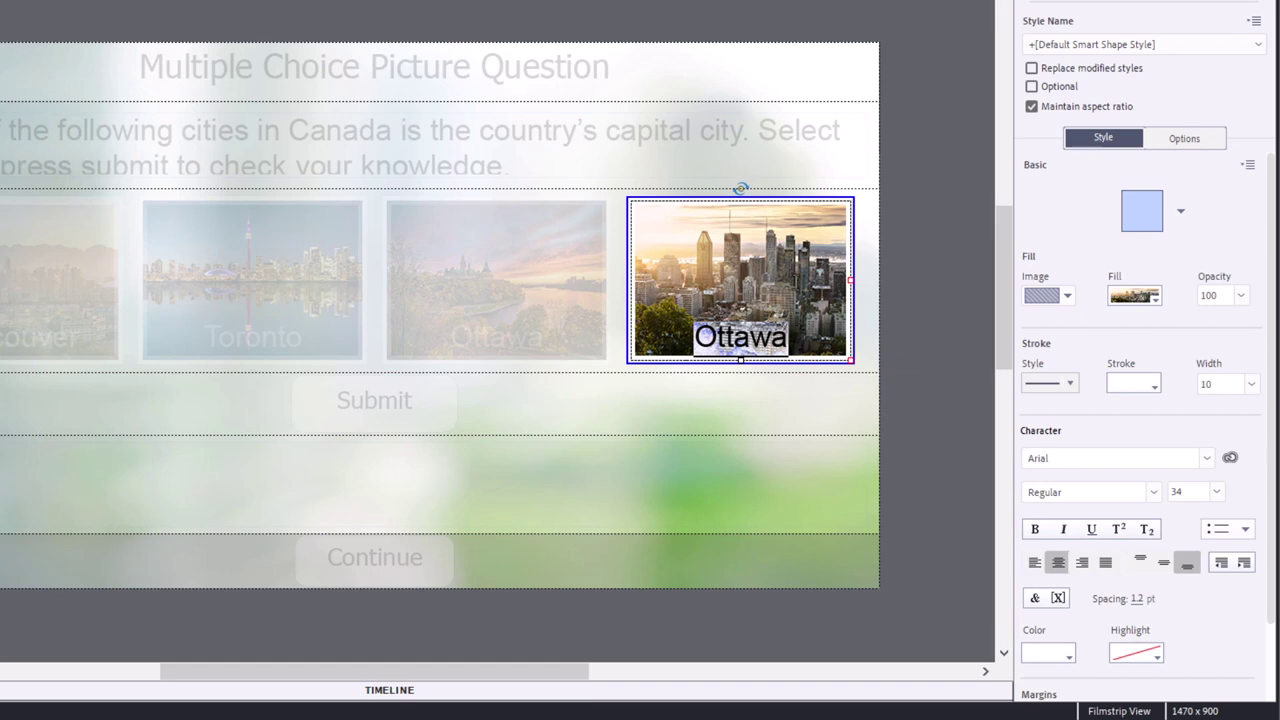
pyautogui.write('Montreal')
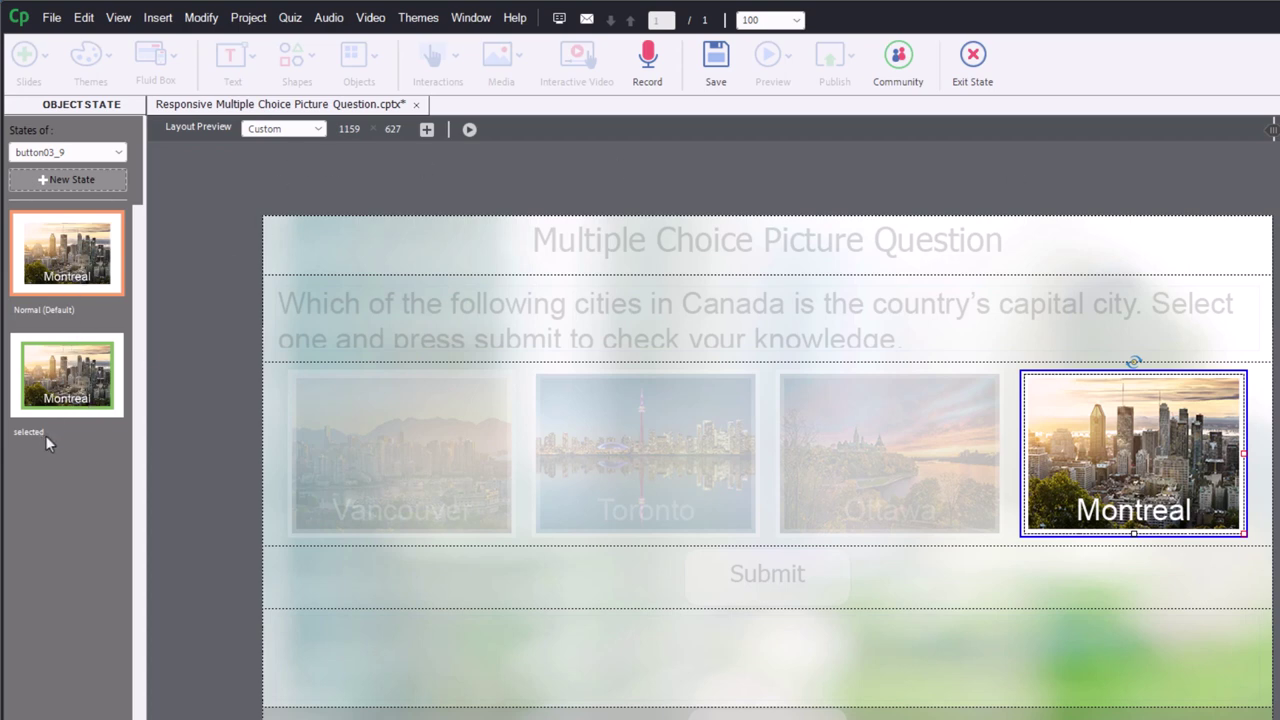
pyautogui.click(72, 388)
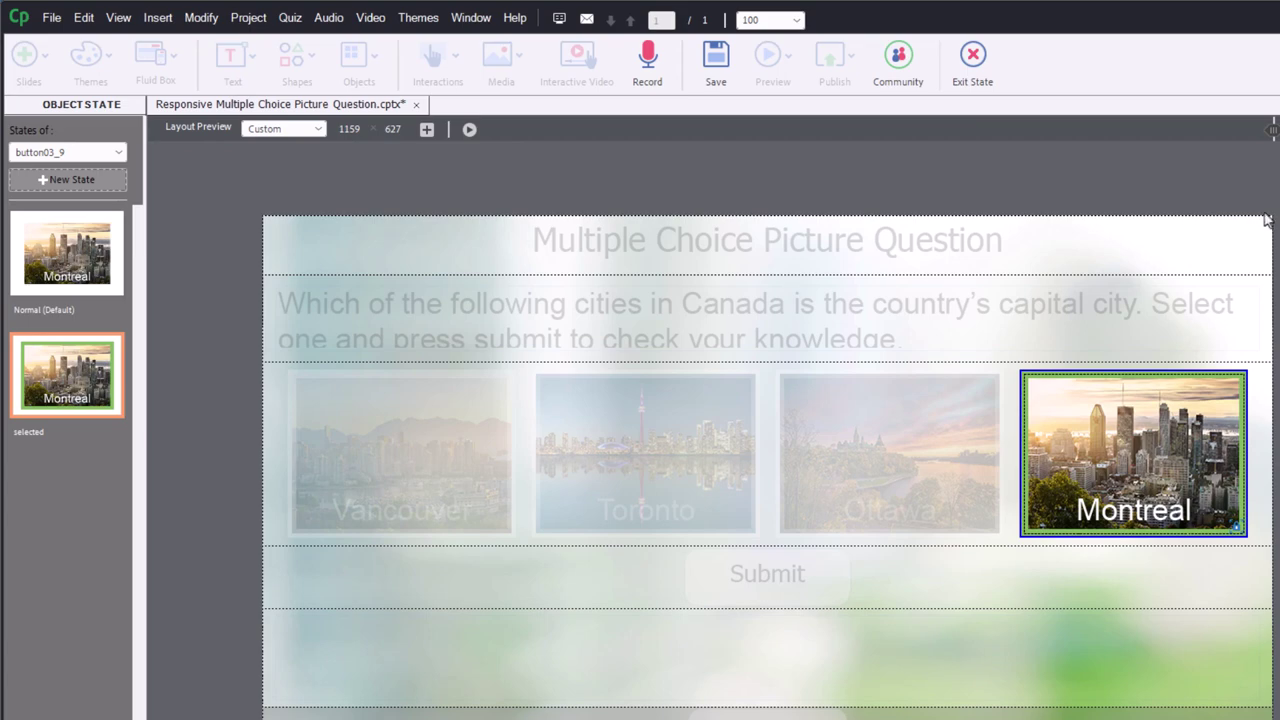
pyautogui.click(972, 55)
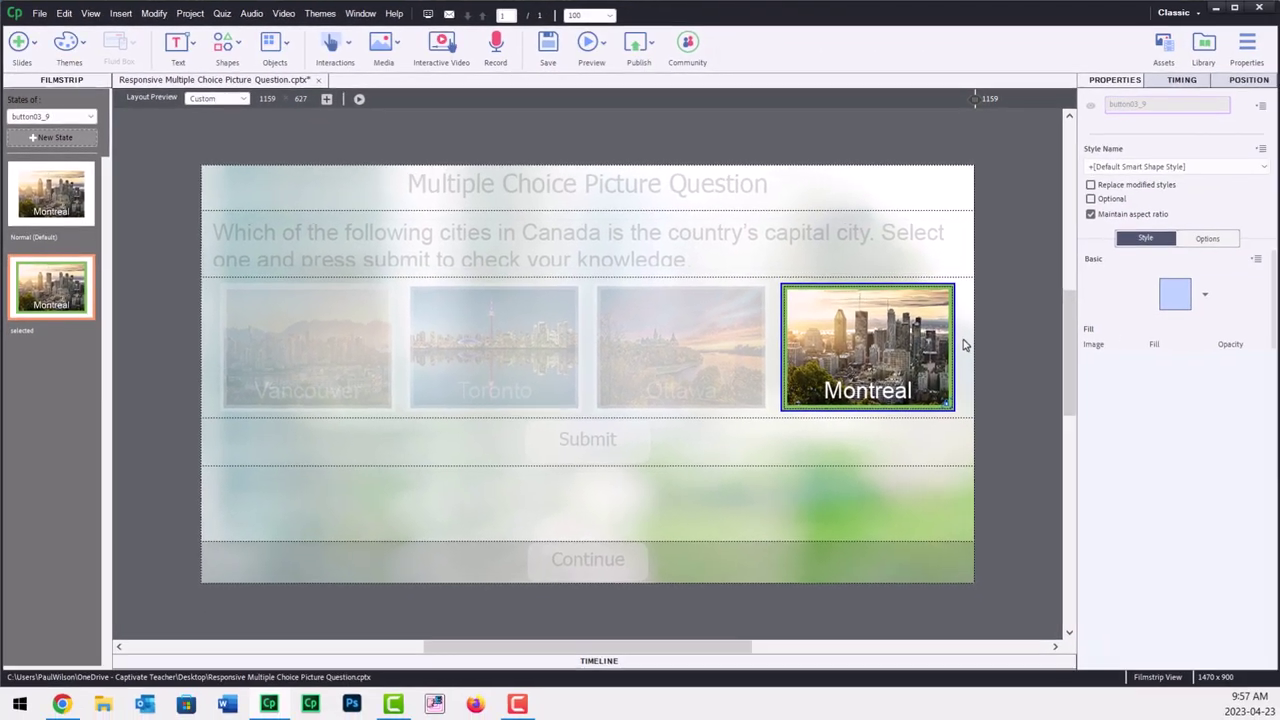
# Check the Submit button and the s1_feedback shape, and review the feedback shape's correct, try_again and incomplete states.
pyautogui.click(610, 443)
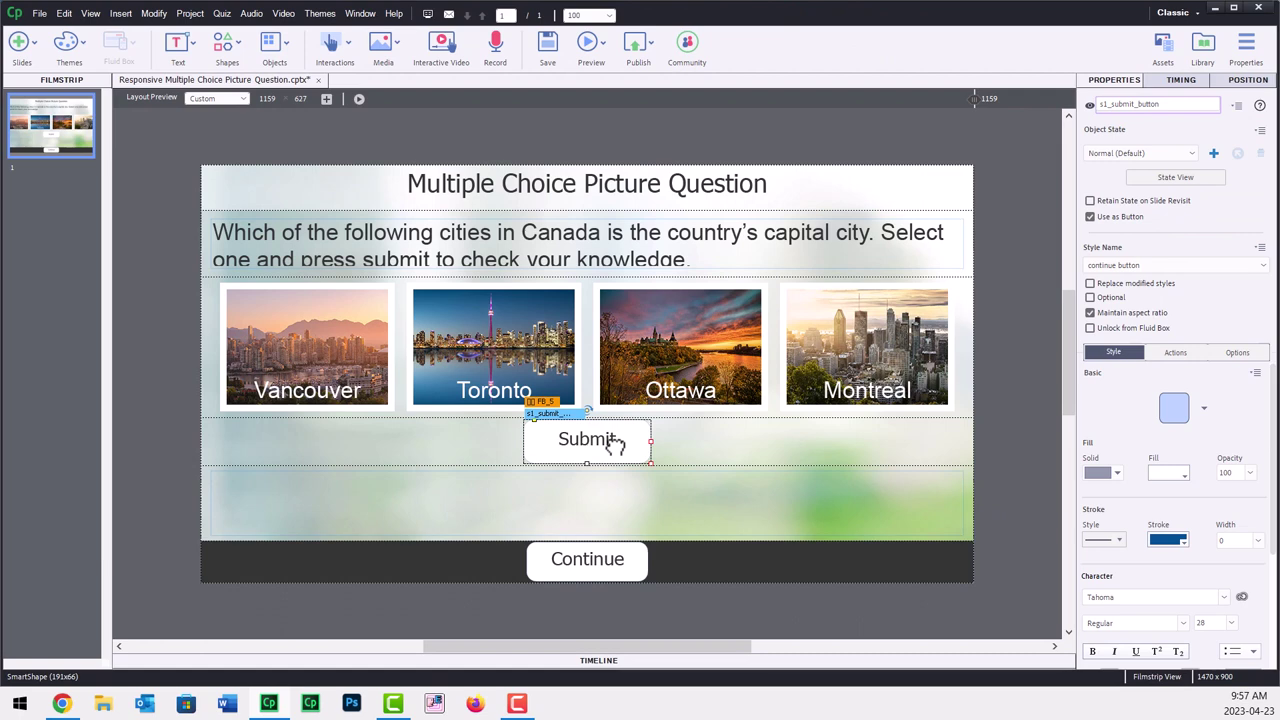
pyautogui.click(618, 495)
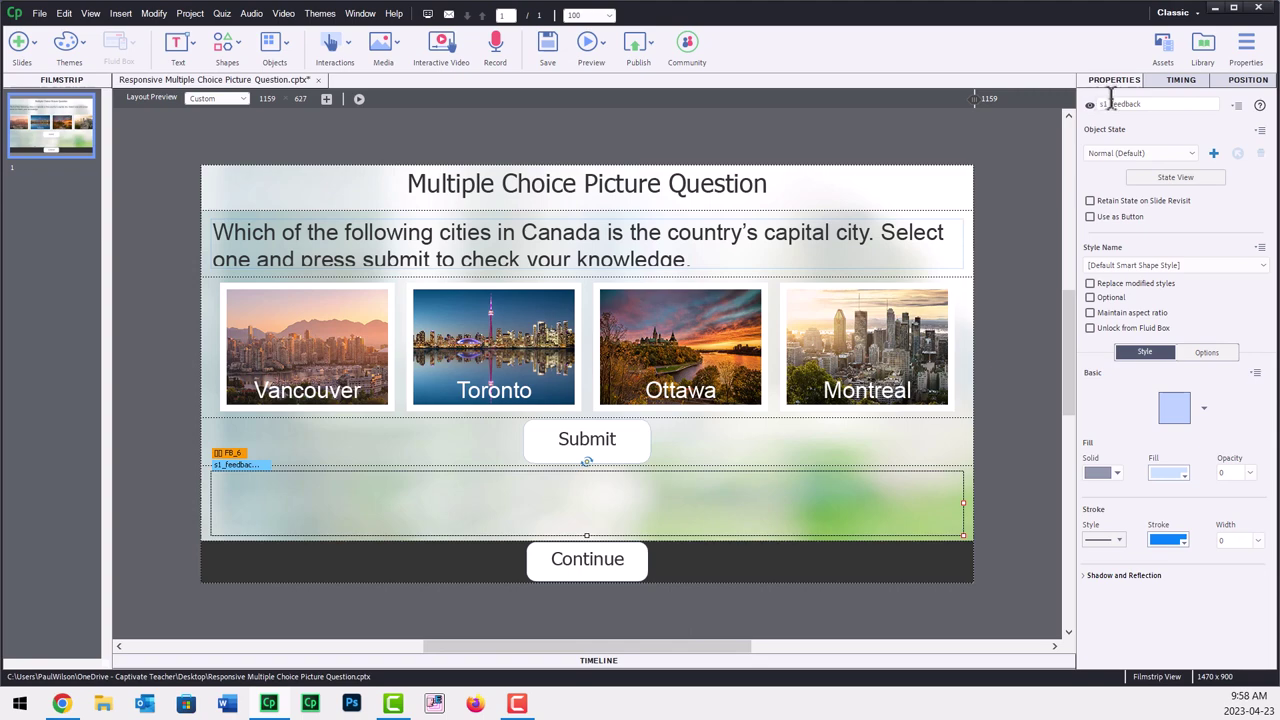
pyautogui.click(1175, 177)
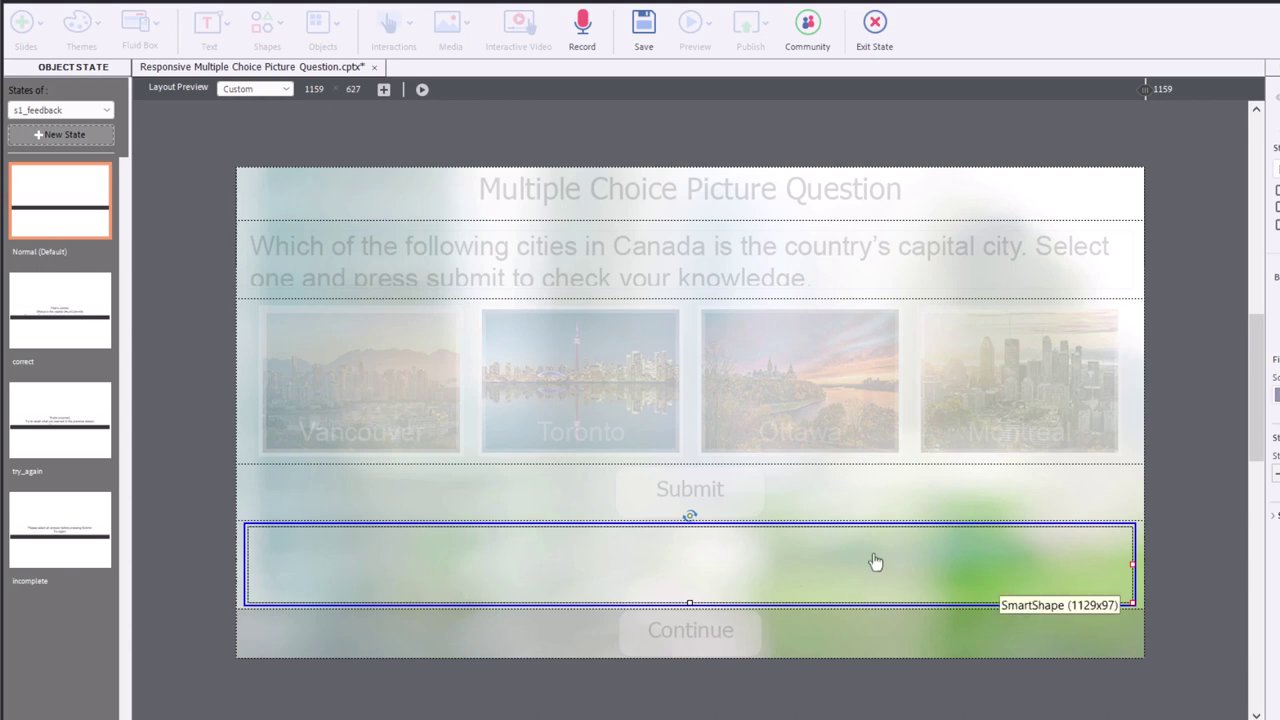
pyautogui.click(80, 305)
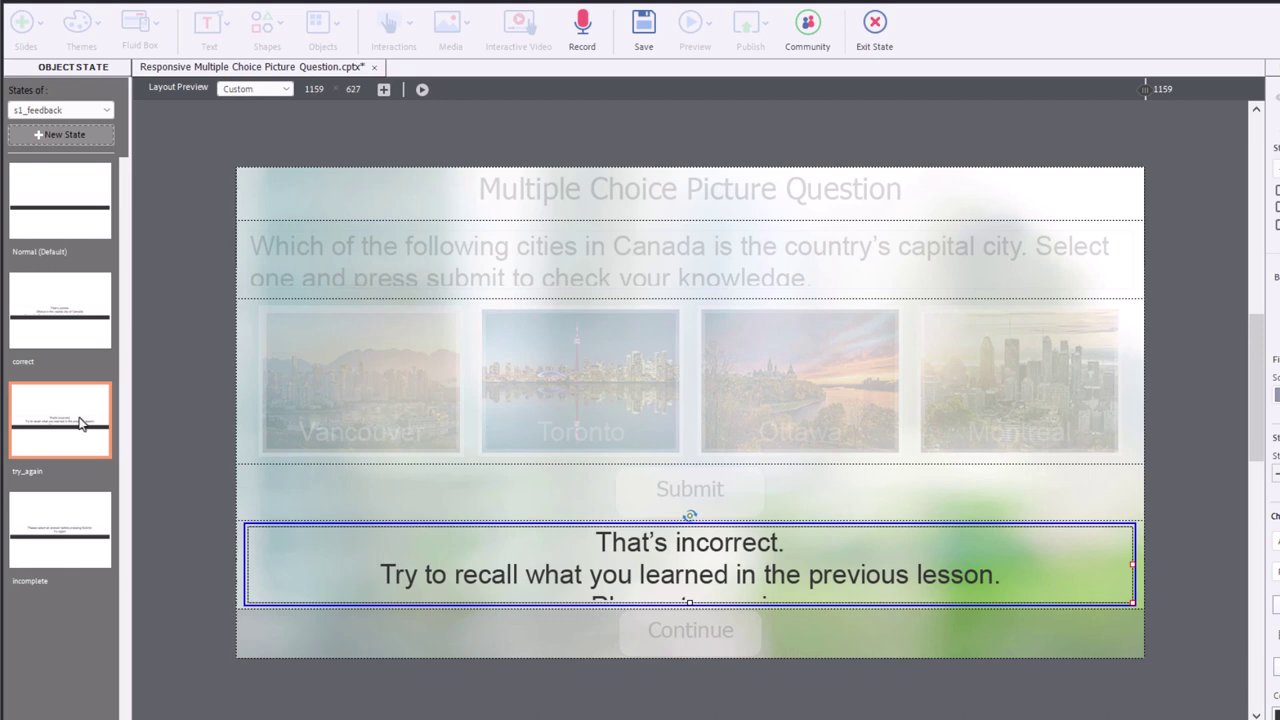
pyautogui.click(73, 545)
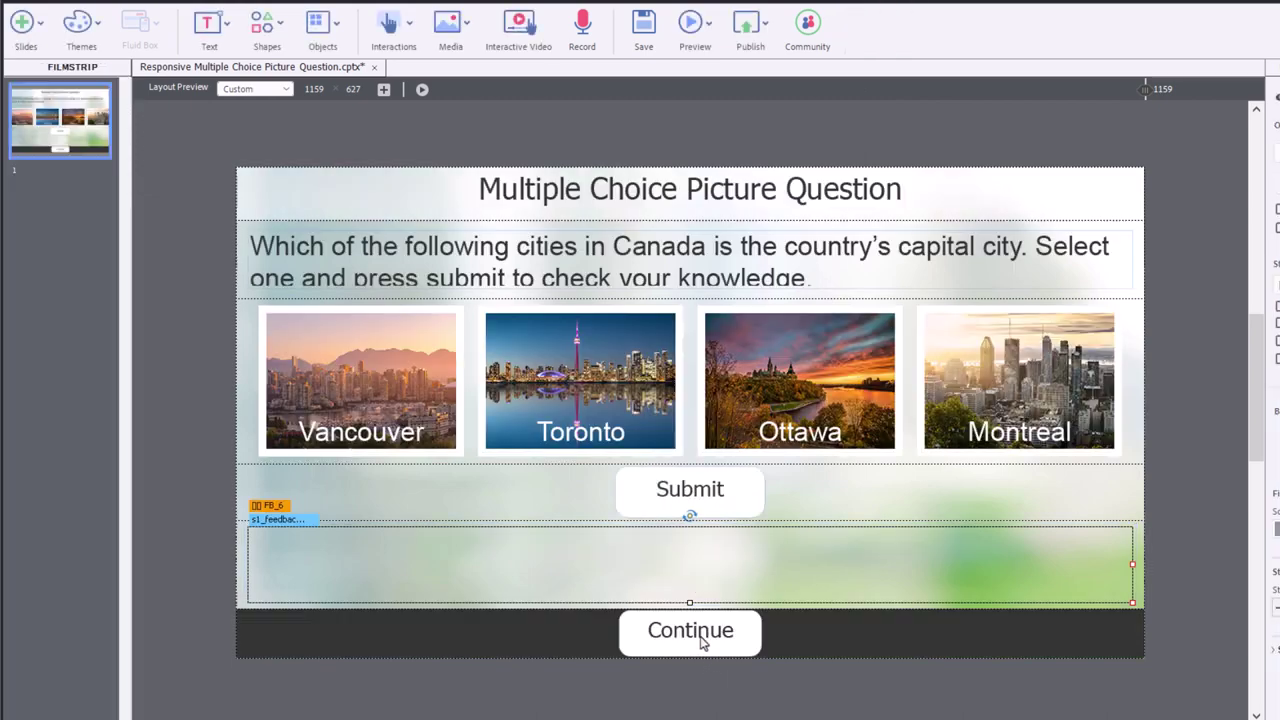
# Enable Hand Cursor and Disable Click Sound in the Continue button's actions.
pyautogui.click(704, 644)
pyautogui.click(702, 643)
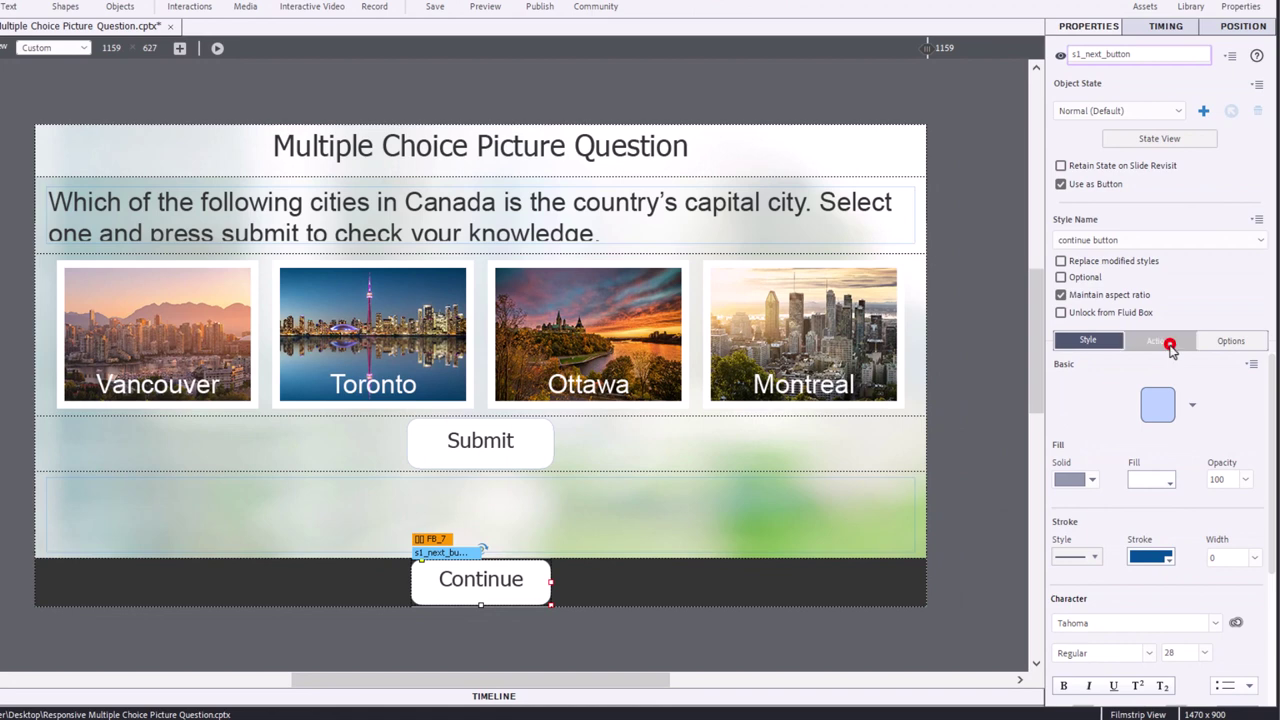
pyautogui.click(1272, 365)
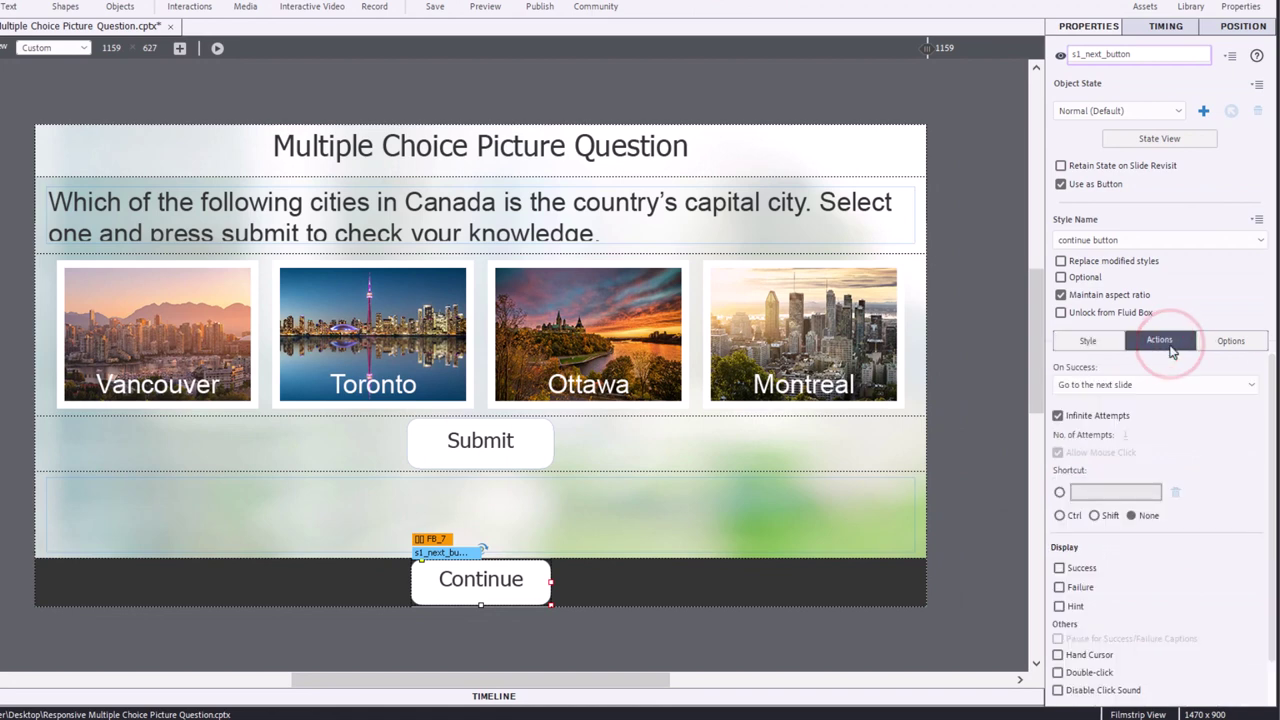
pyautogui.click(1058, 655)
pyautogui.click(1058, 690)
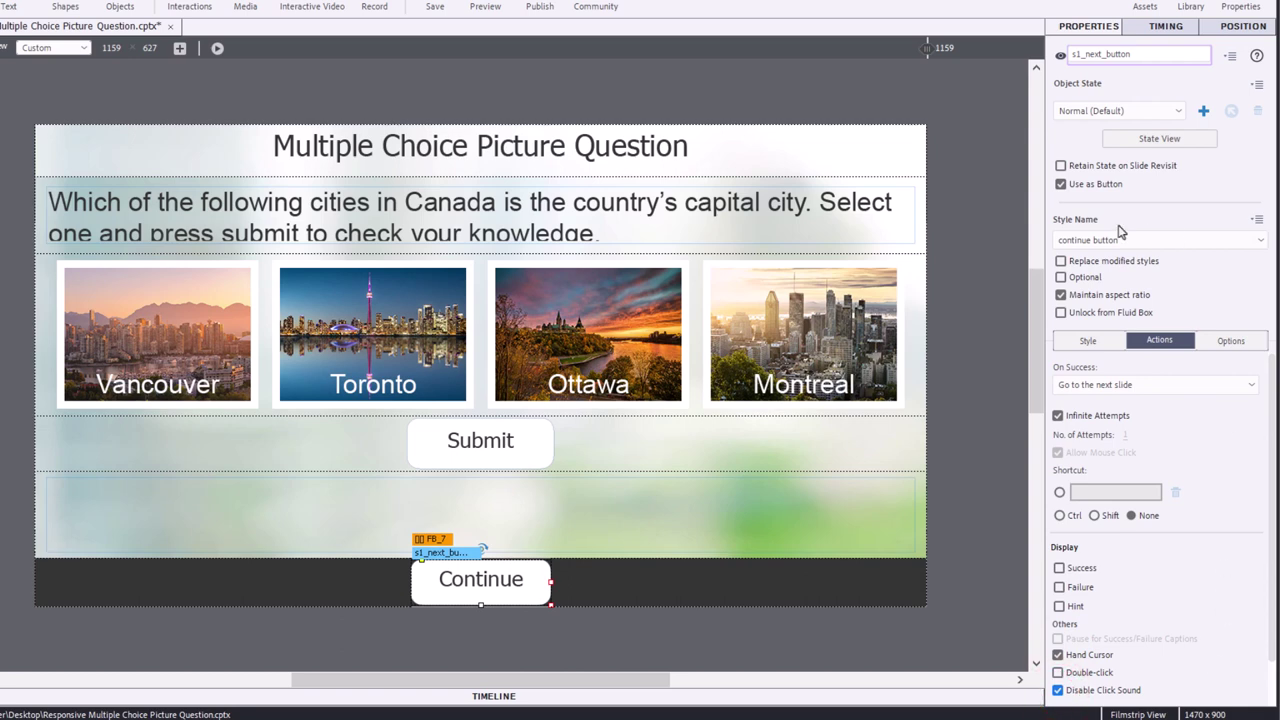
# Enable Hand Cursor and Disable Click Sound for the Submit button as well.
pyautogui.click(505, 445)
pyautogui.click(1060, 655)
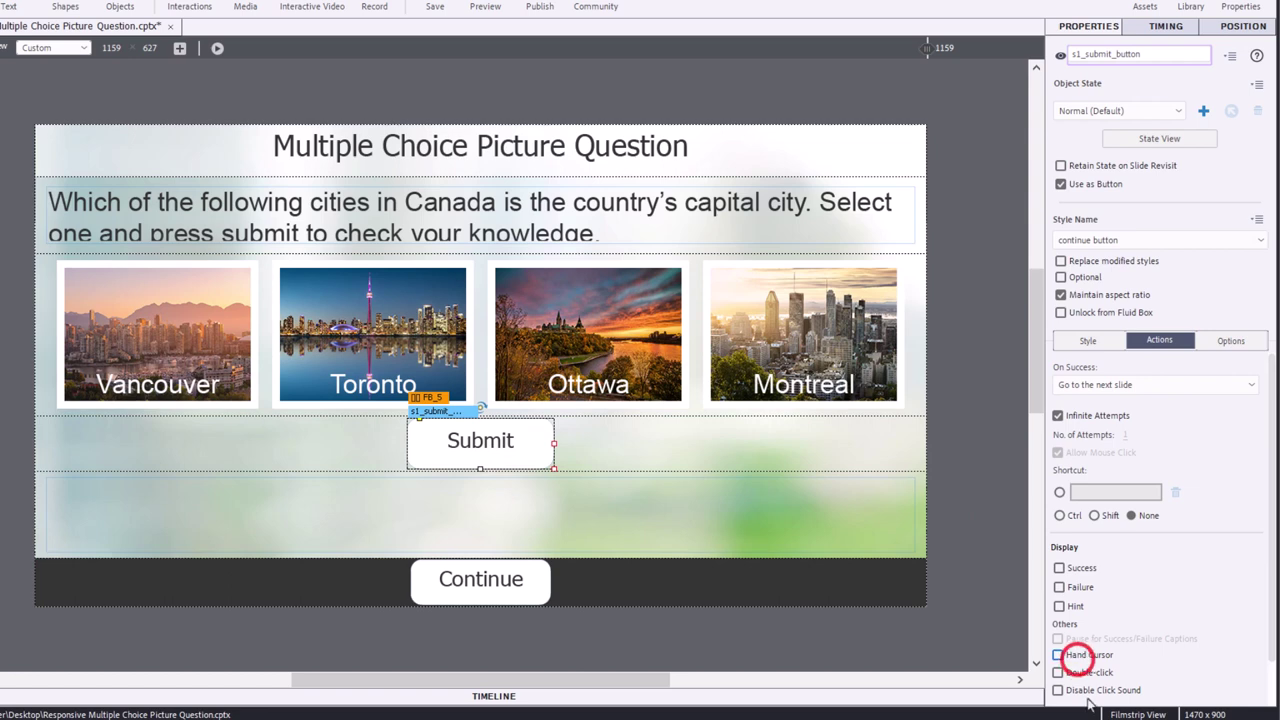
pyautogui.click(1081, 692)
# Enable Hand Cursor and Disable Click Sound for the Montreal, Ottawa, Toronto and Vancouver buttons together, and deselect them.
pyautogui.click(815, 330)
pyautogui.keyDown('shift'); pyautogui.click(648, 325); pyautogui.keyUp('shift')
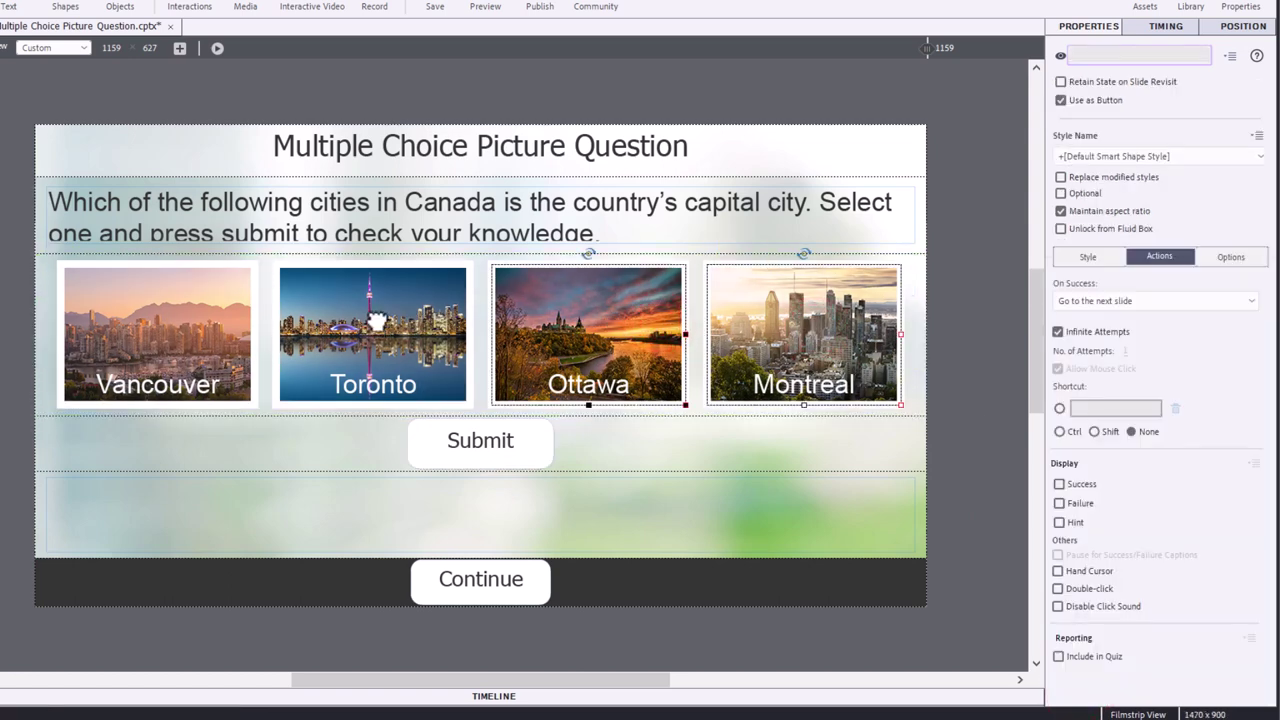
pyautogui.keyDown('shift'); pyautogui.click(375, 320); pyautogui.keyUp('shift')
pyautogui.keyDown('shift'); pyautogui.click(172, 330); pyautogui.keyUp('shift')
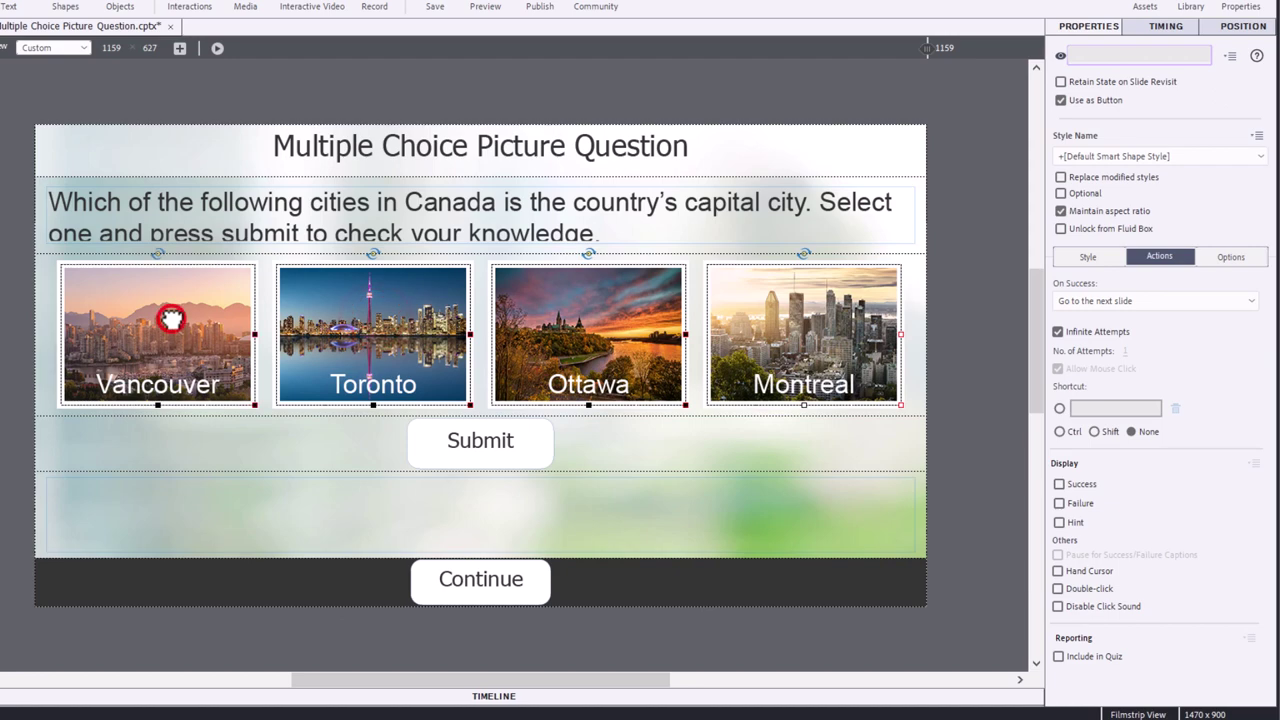
pyautogui.click(1093, 572)
pyautogui.click(1090, 607)
pyautogui.click(971, 655)
# Turn off the initial output visibility of the Continue button s1_next_button.
pyautogui.click(481, 582)
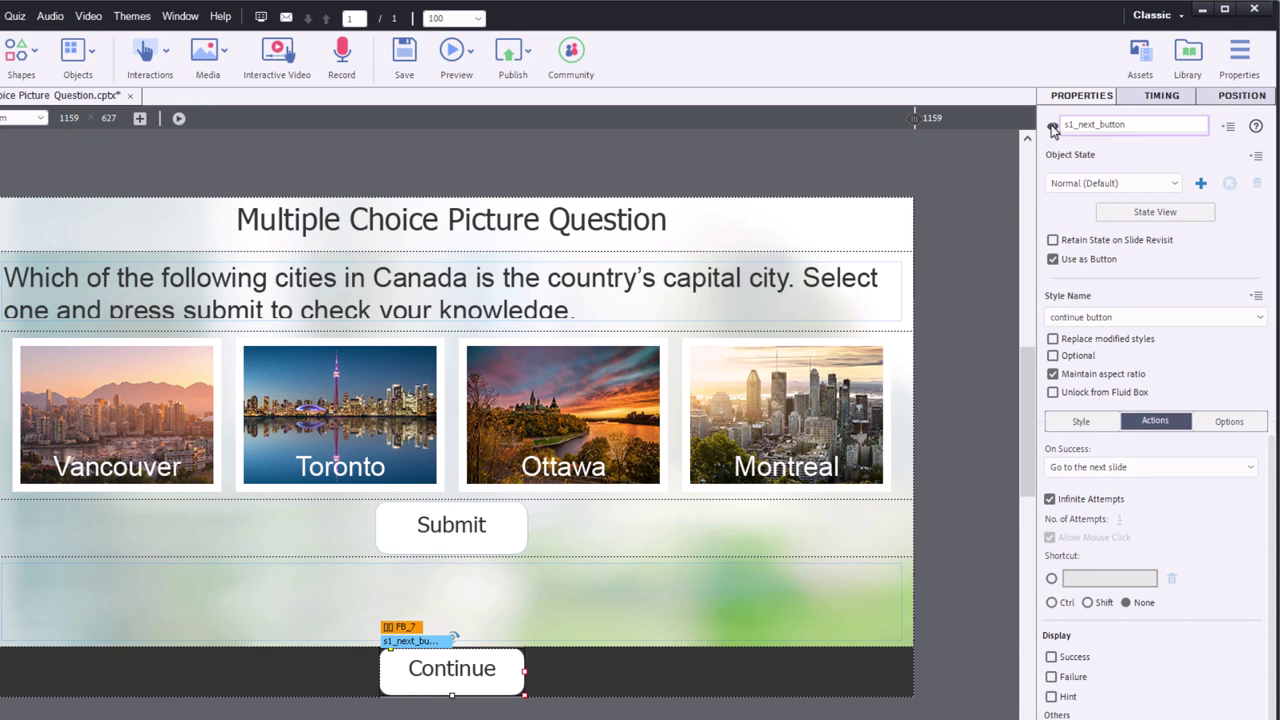
pyautogui.click(1052, 127)
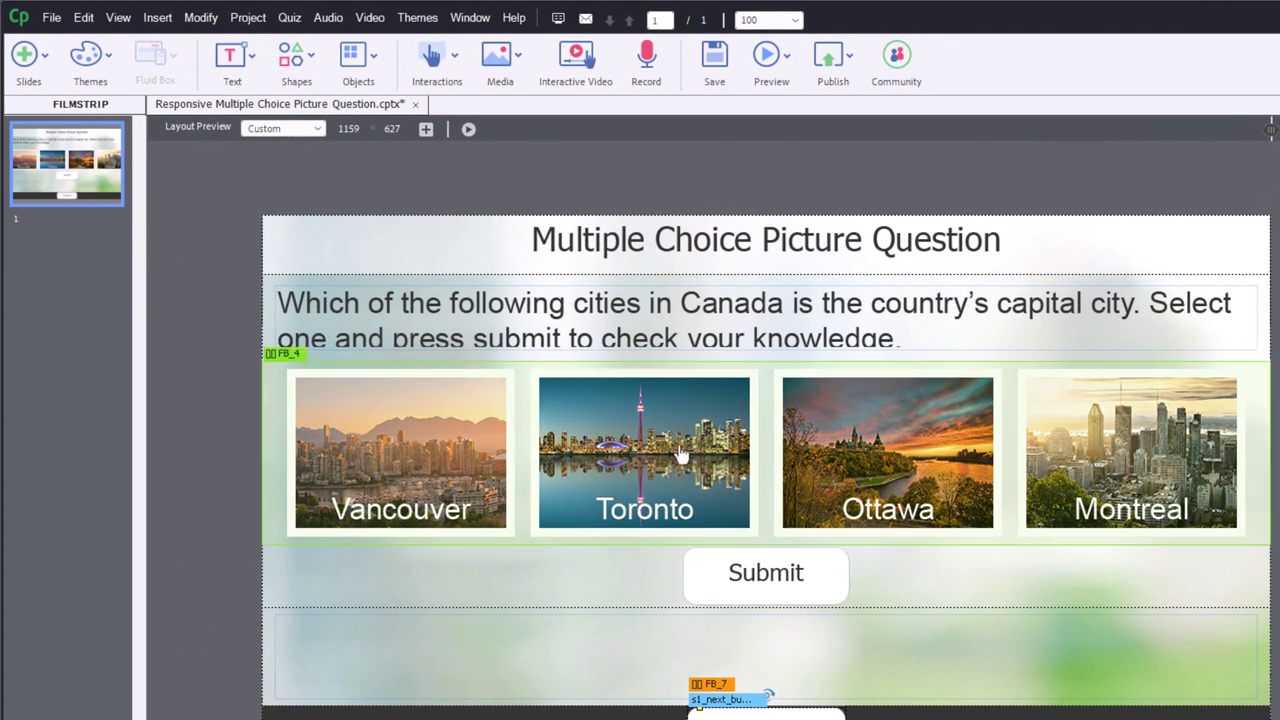
# Open the project's variables and add a user variable named _vancouver with an empty value.
pyautogui.click(245, 20)
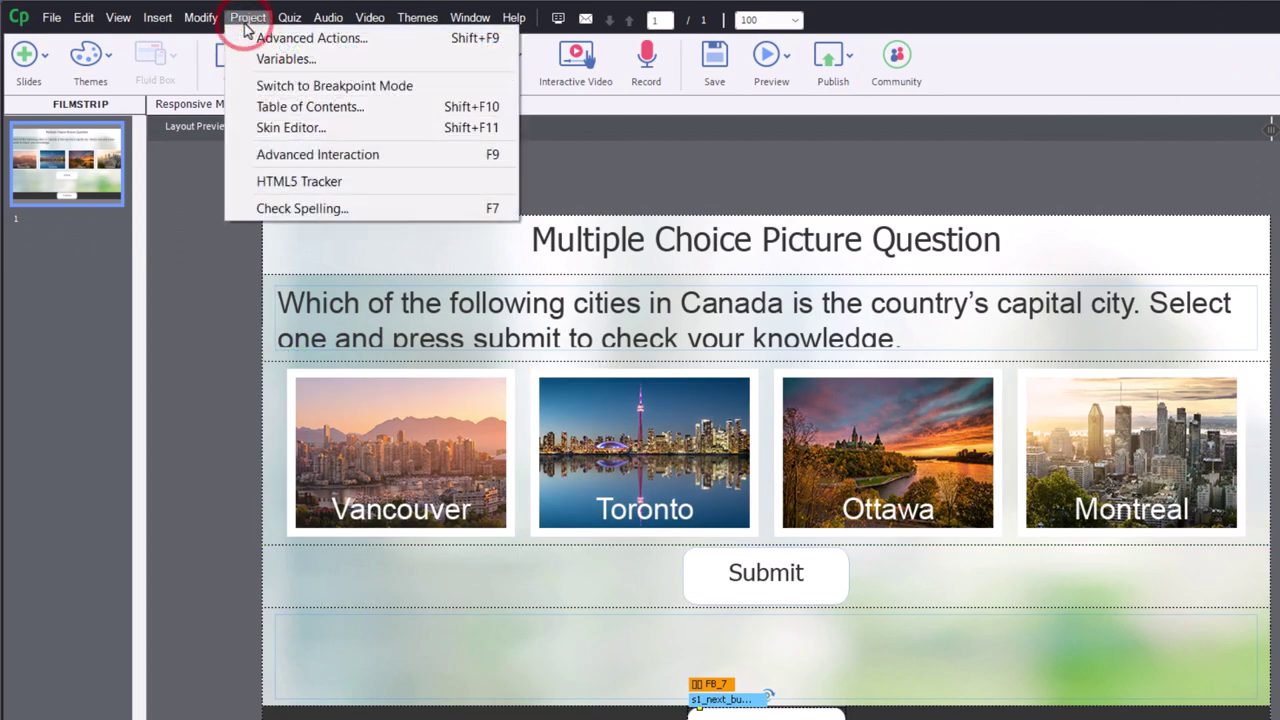
pyautogui.click(248, 56)
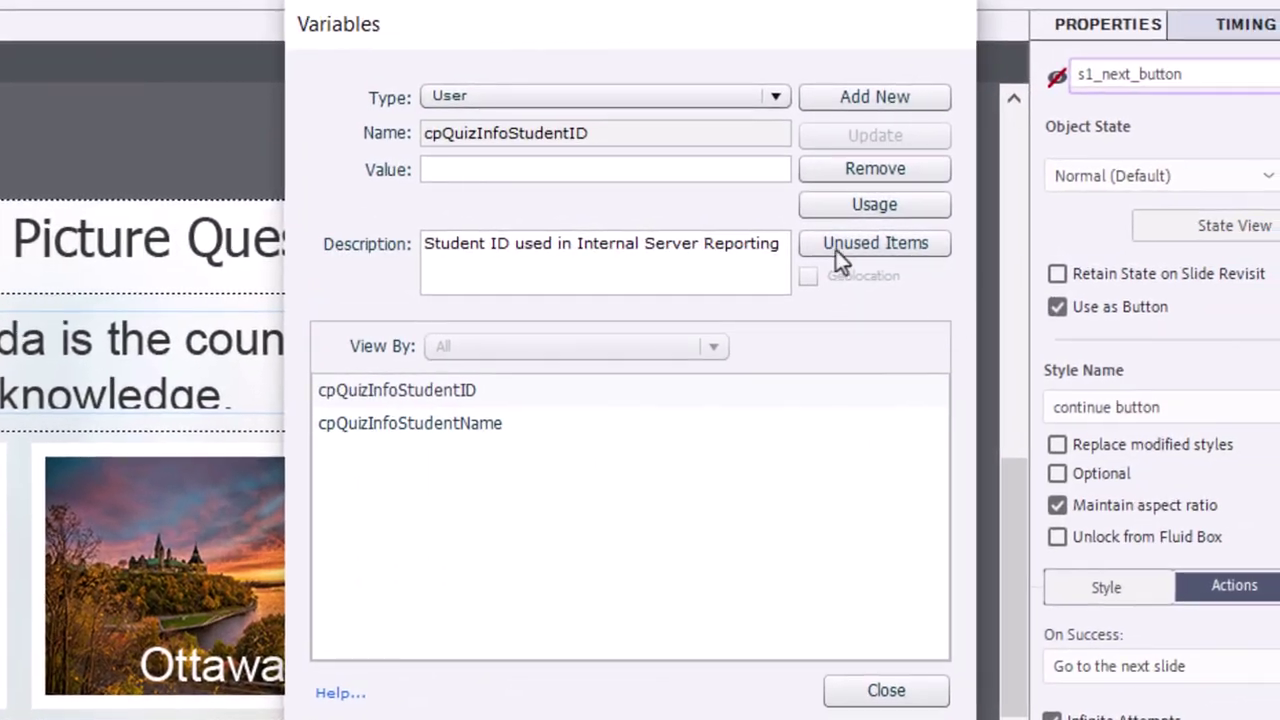
pyautogui.click(891, 98)
pyautogui.write('_')
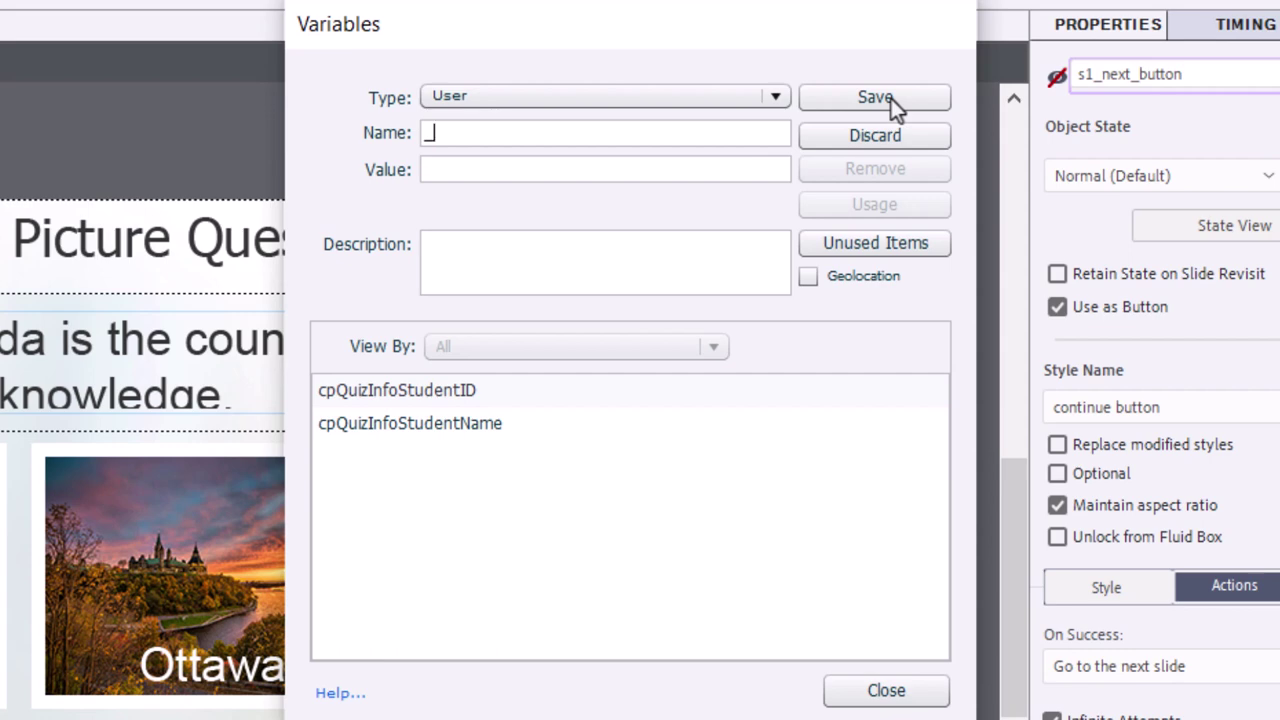
pyautogui.write('vancouver')
pyautogui.click(877, 97)
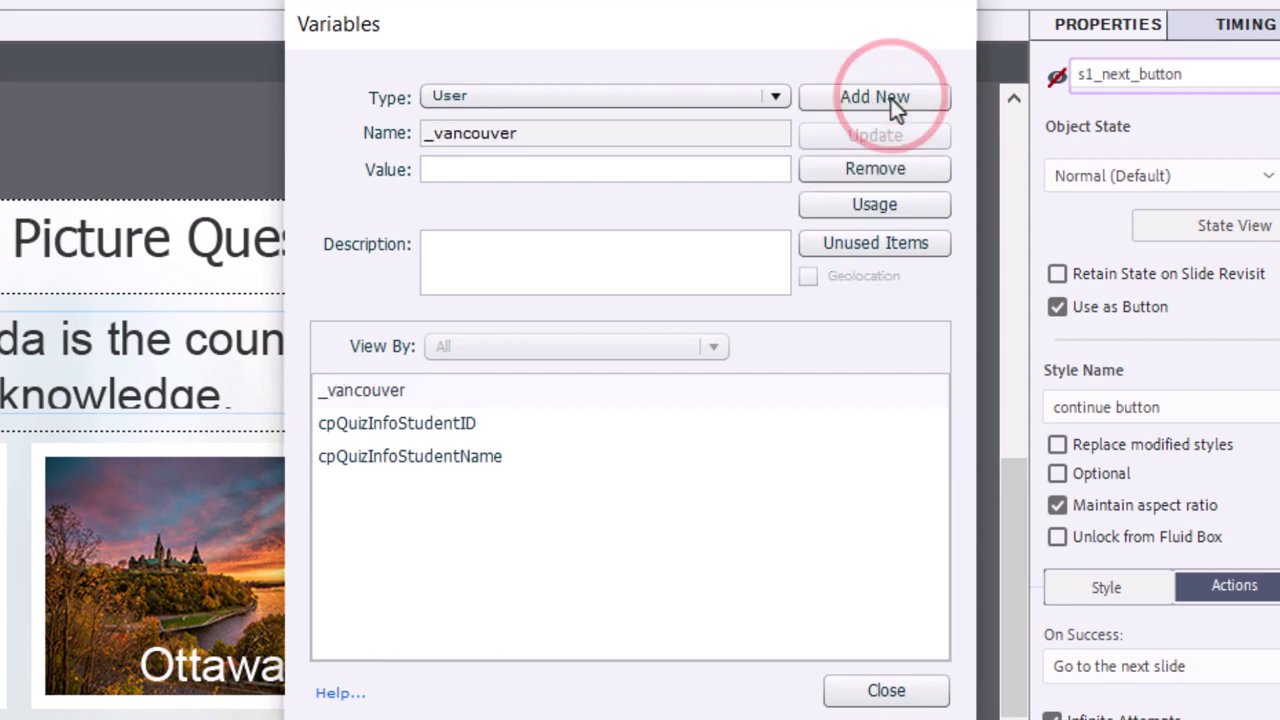
# Add two more user variables named _toronto and _ottawa, leaving their values empty.
pyautogui.click(891, 97)
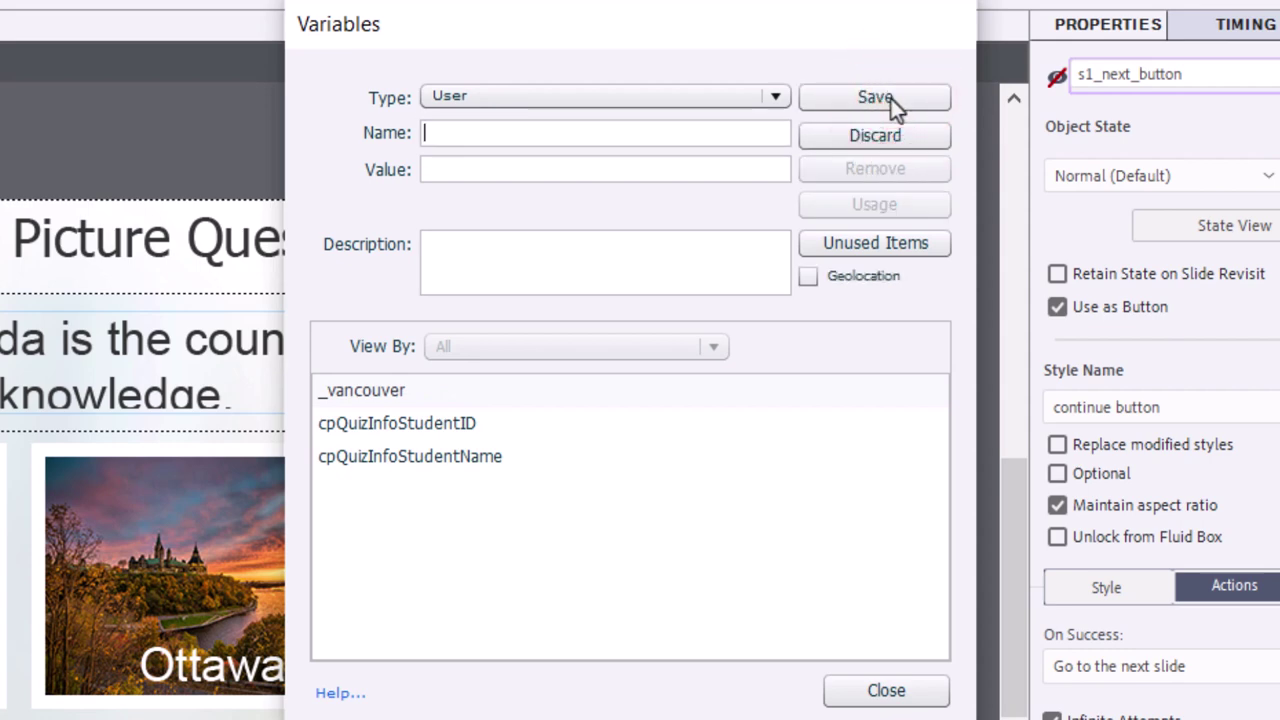
pyautogui.write('_toronto')
pyautogui.click(891, 99)
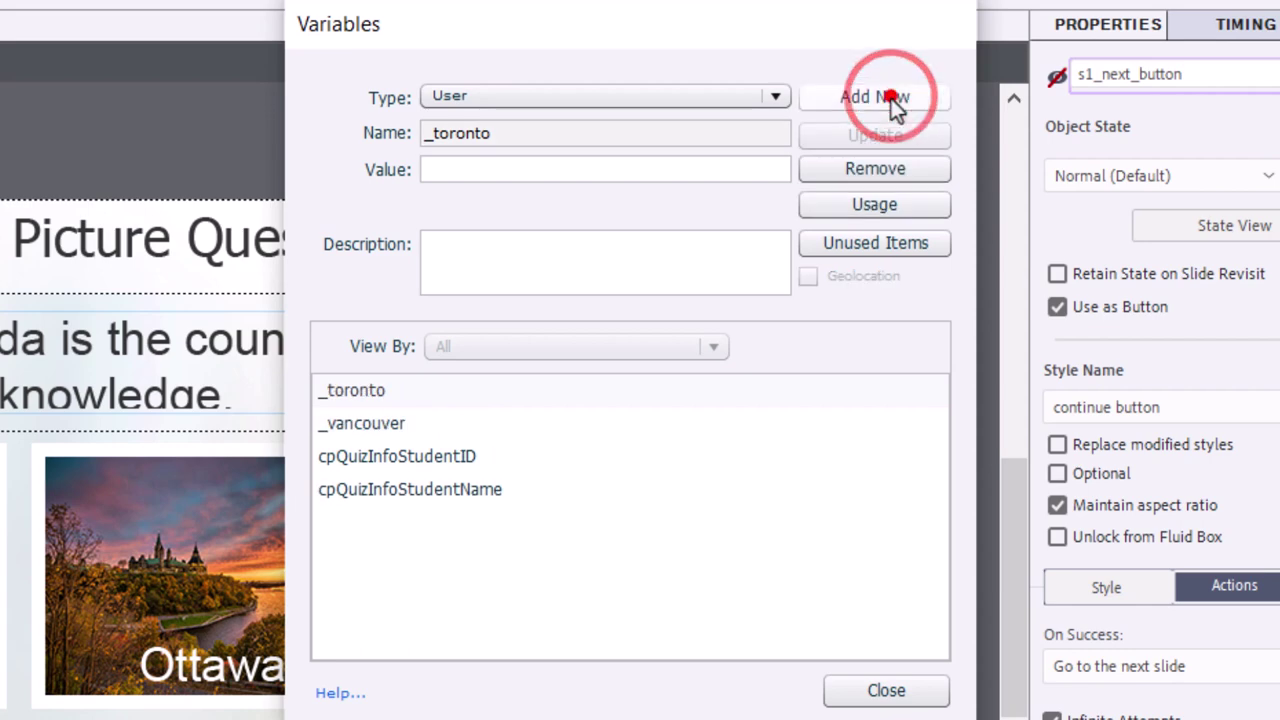
pyautogui.click(891, 99)
pyautogui.write('_o')
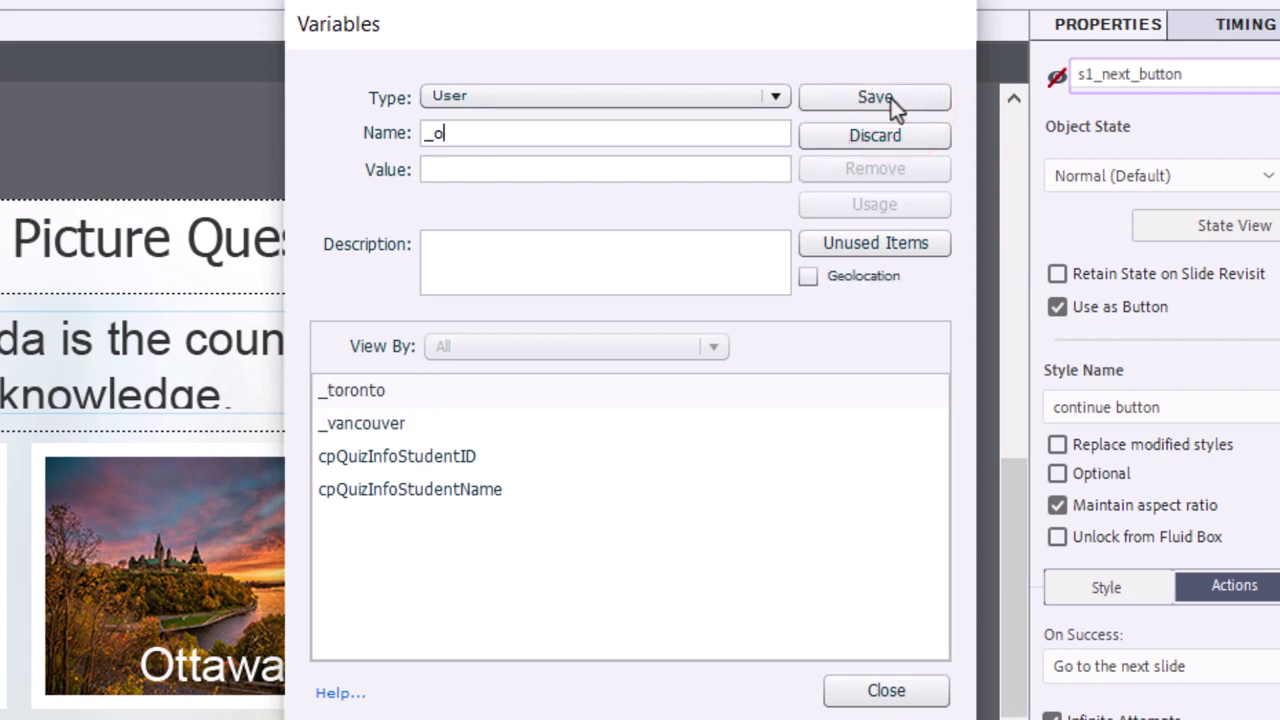
pyautogui.write('ttawa')
pyautogui.click(891, 99)
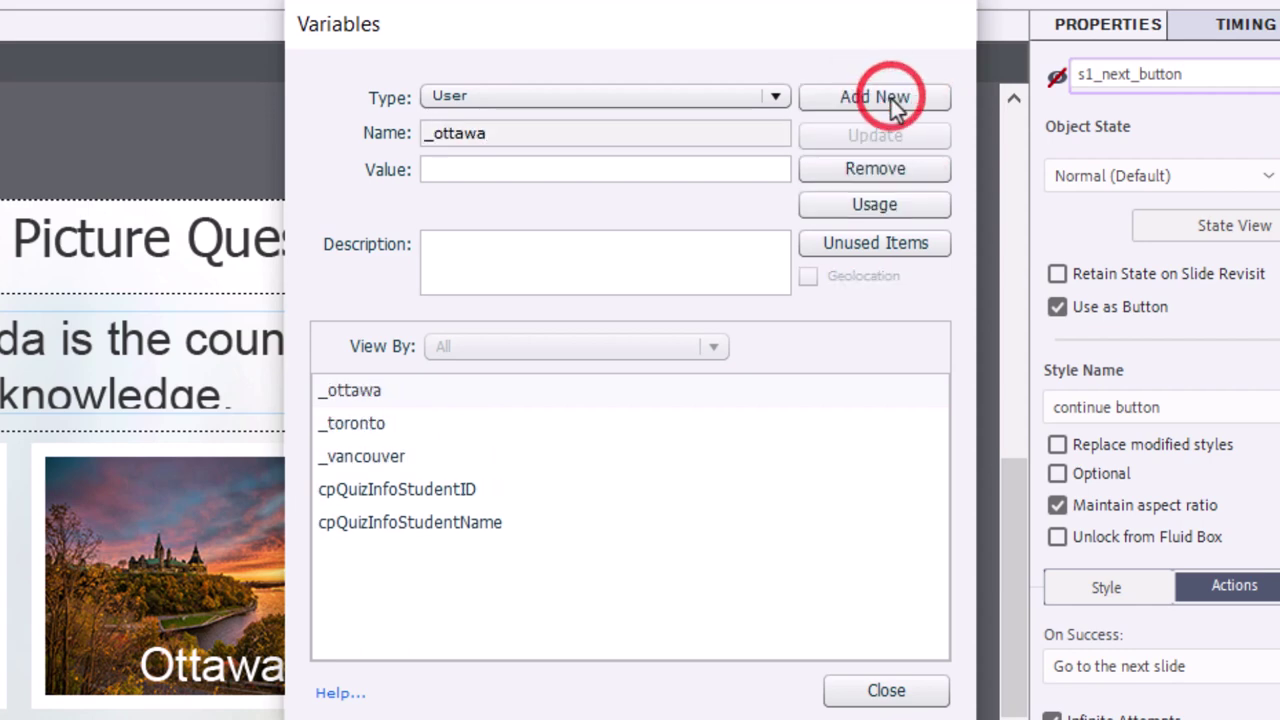
# Add a user variable named _montreal with an empty value and close the variables dialog.
pyautogui.click(891, 99)
pyautogui.write('_')
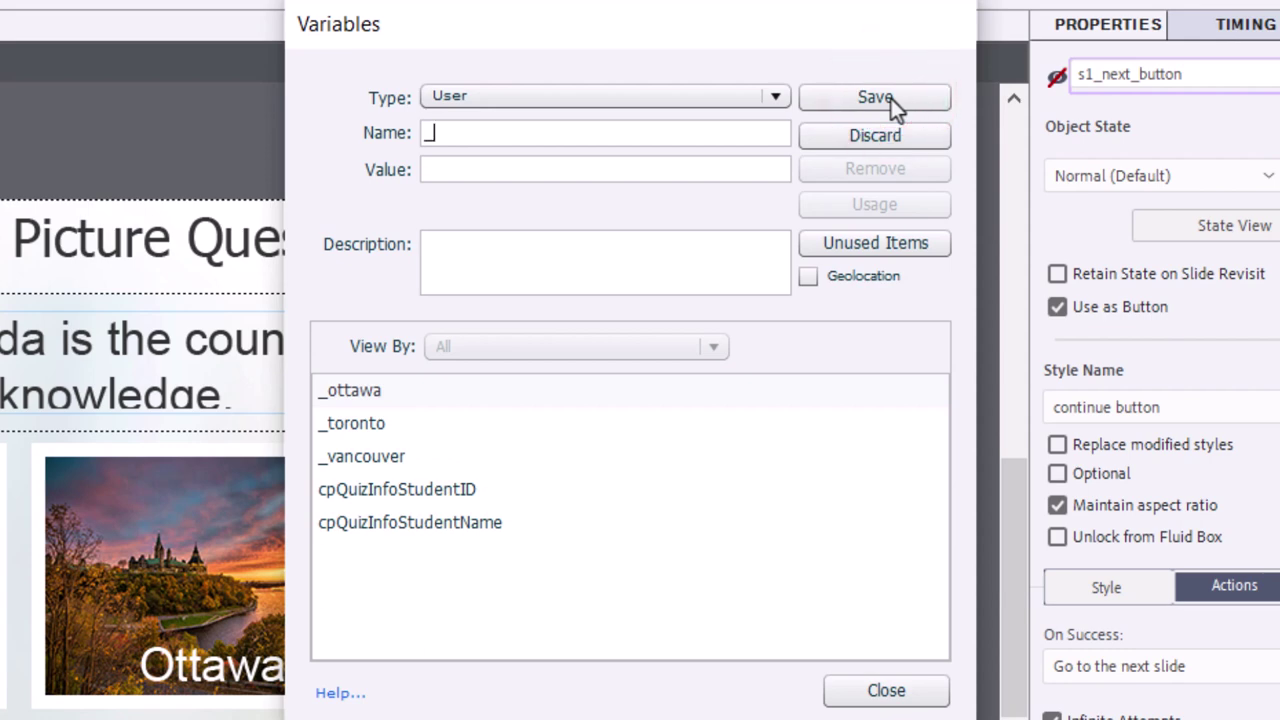
pyautogui.write('montreal')
pyautogui.click(891, 99)
pyautogui.click(891, 99)
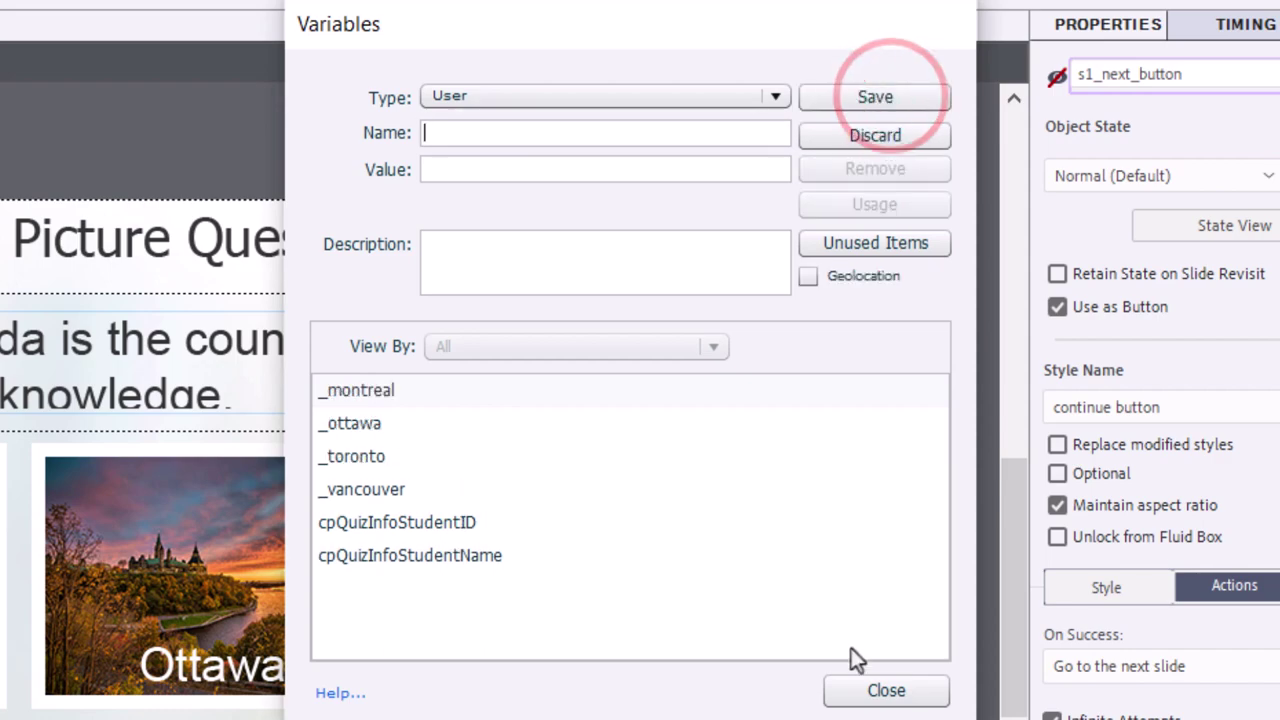
pyautogui.click(862, 688)
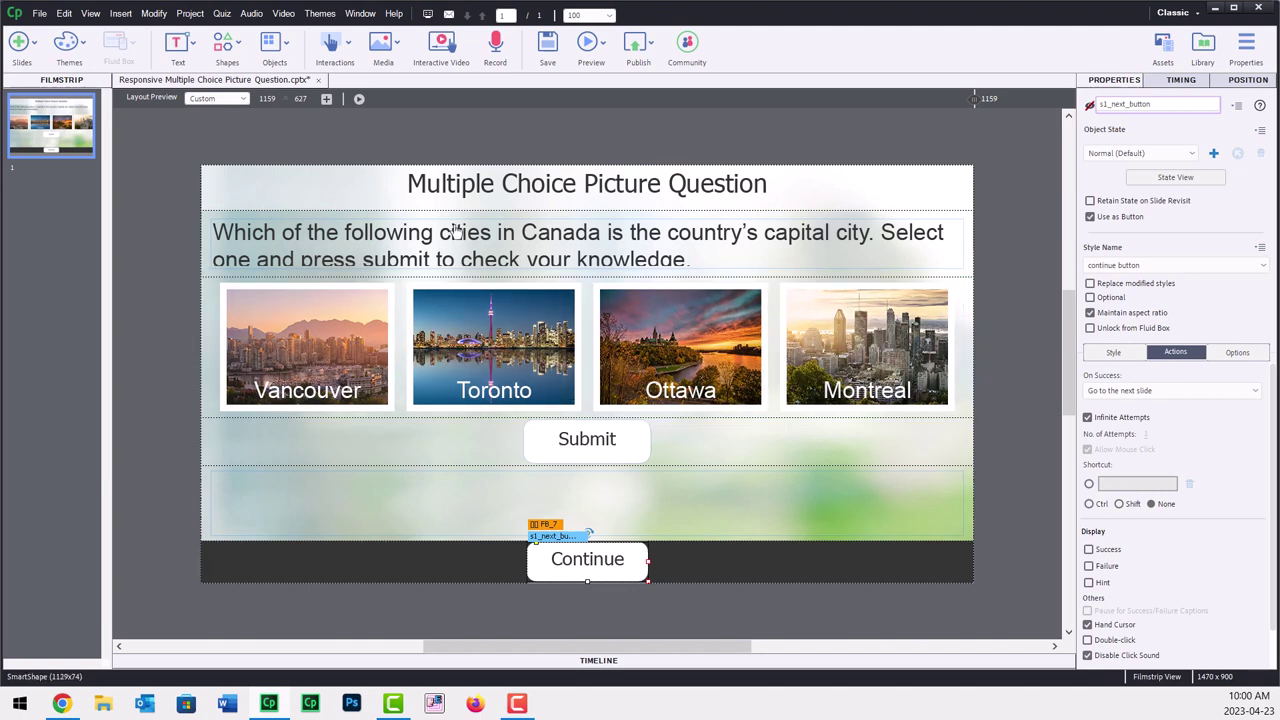
# Start a new blank advanced action named Vancouver.
pyautogui.click(196, 20)
pyautogui.click(197, 31)
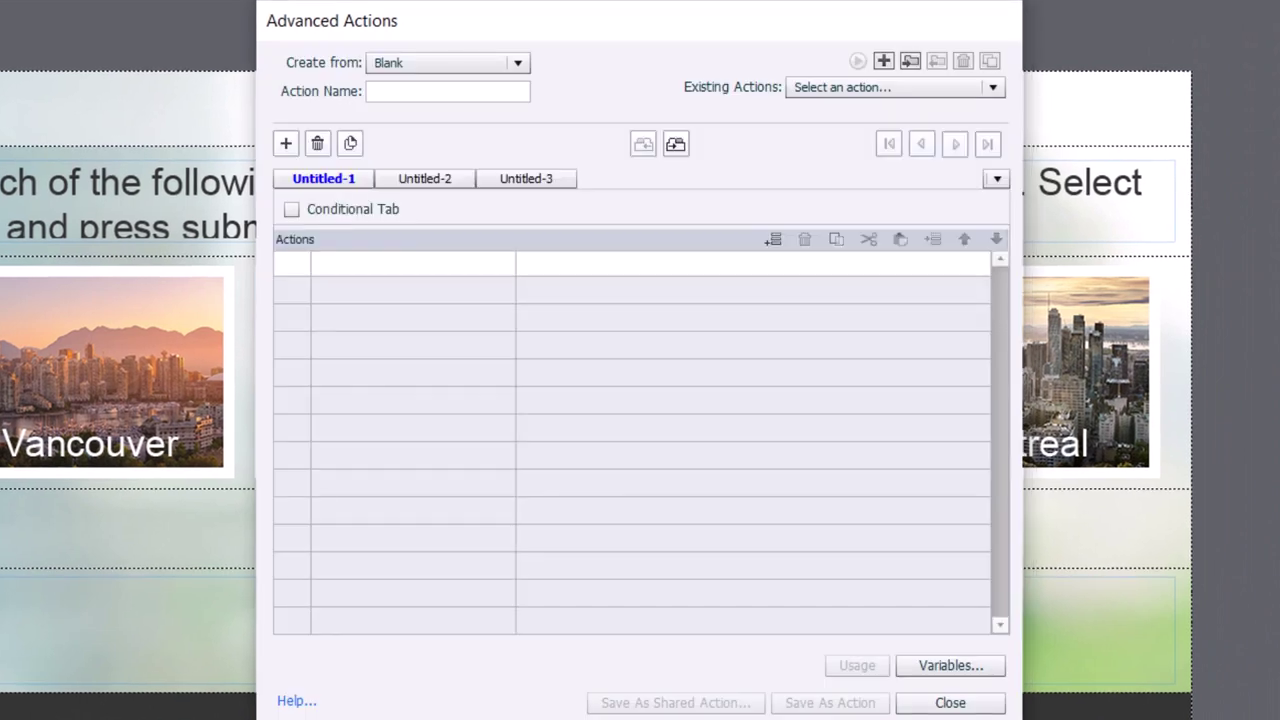
pyautogui.click(383, 94)
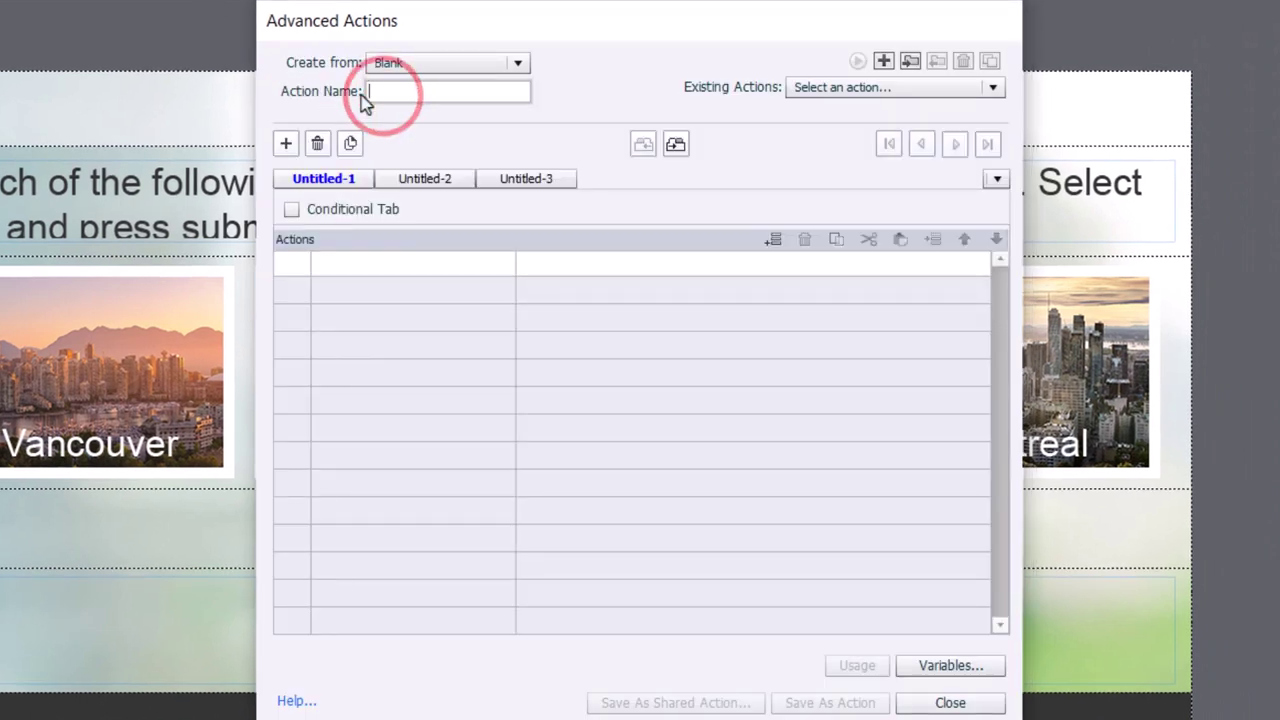
pyautogui.write('Vancouver')
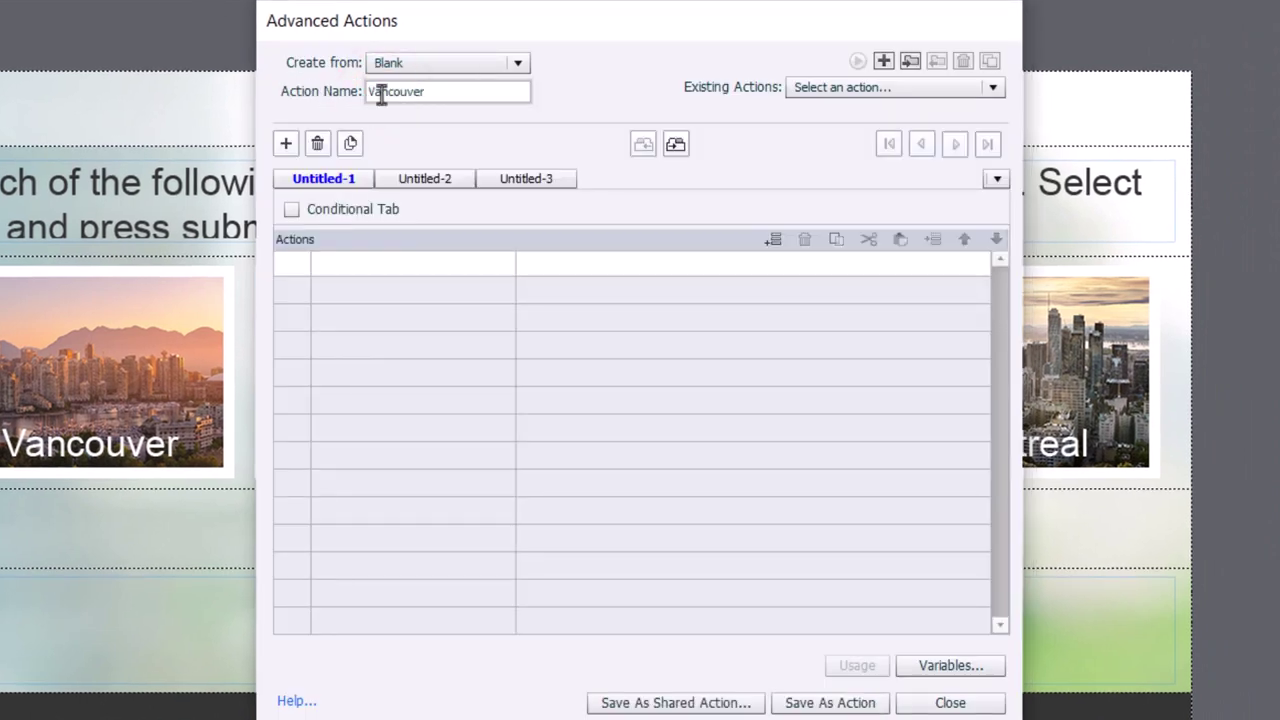
# In the Vancouver action's first row, assign the variable _vancouver with the literal value 1.
pyautogui.click(338, 264)
pyautogui.press('a')
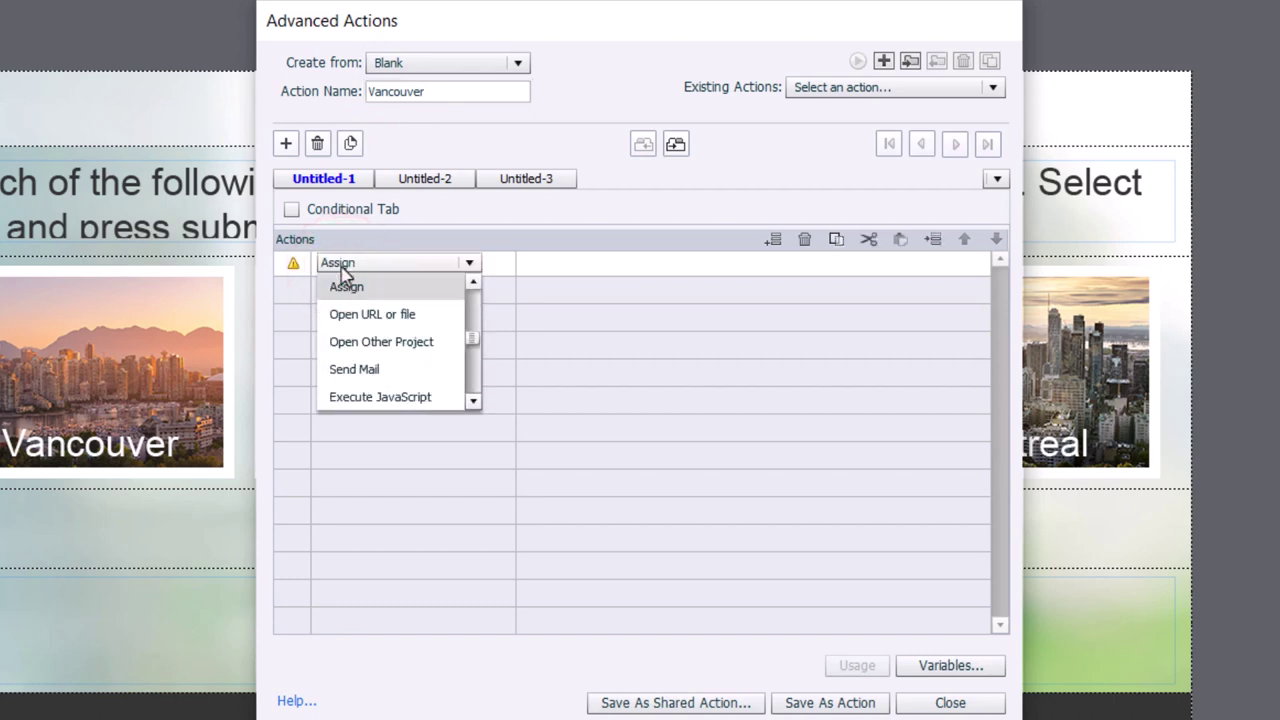
pyautogui.click(345, 284)
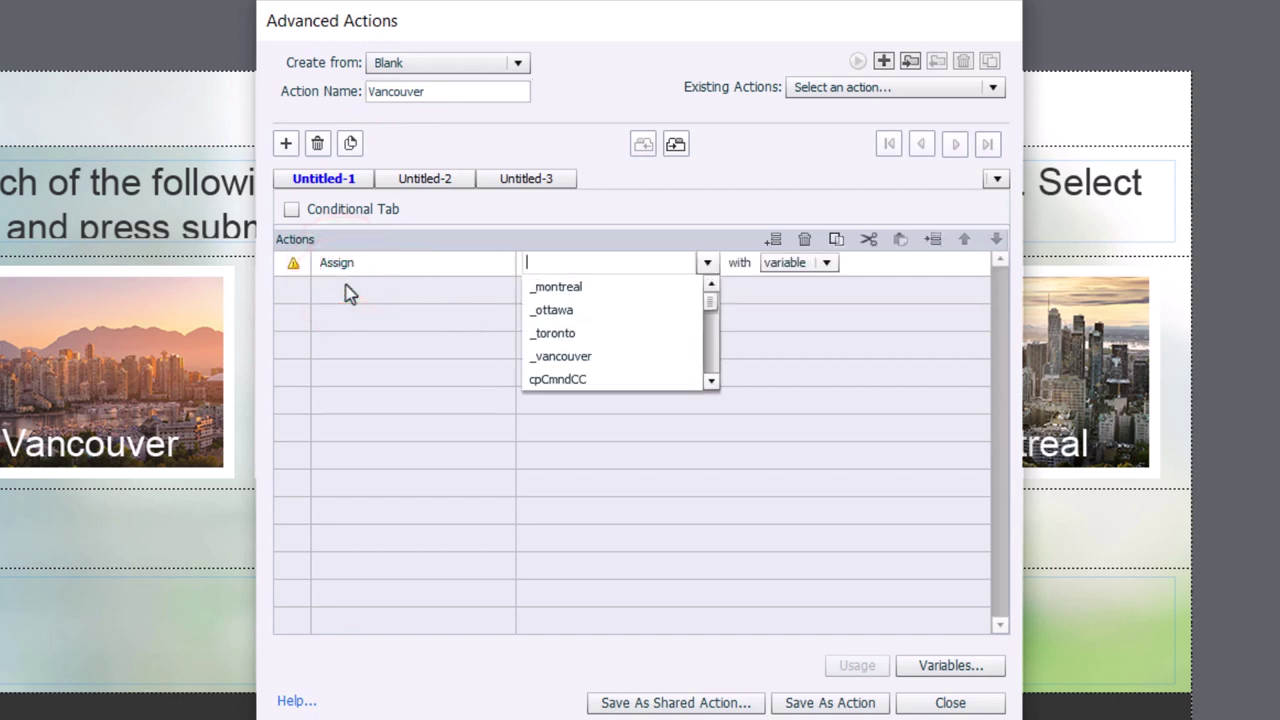
pyautogui.press('Down')
pyautogui.press('Down')
pyautogui.press('Down')
pyautogui.press('Down')
pyautogui.press('Return')
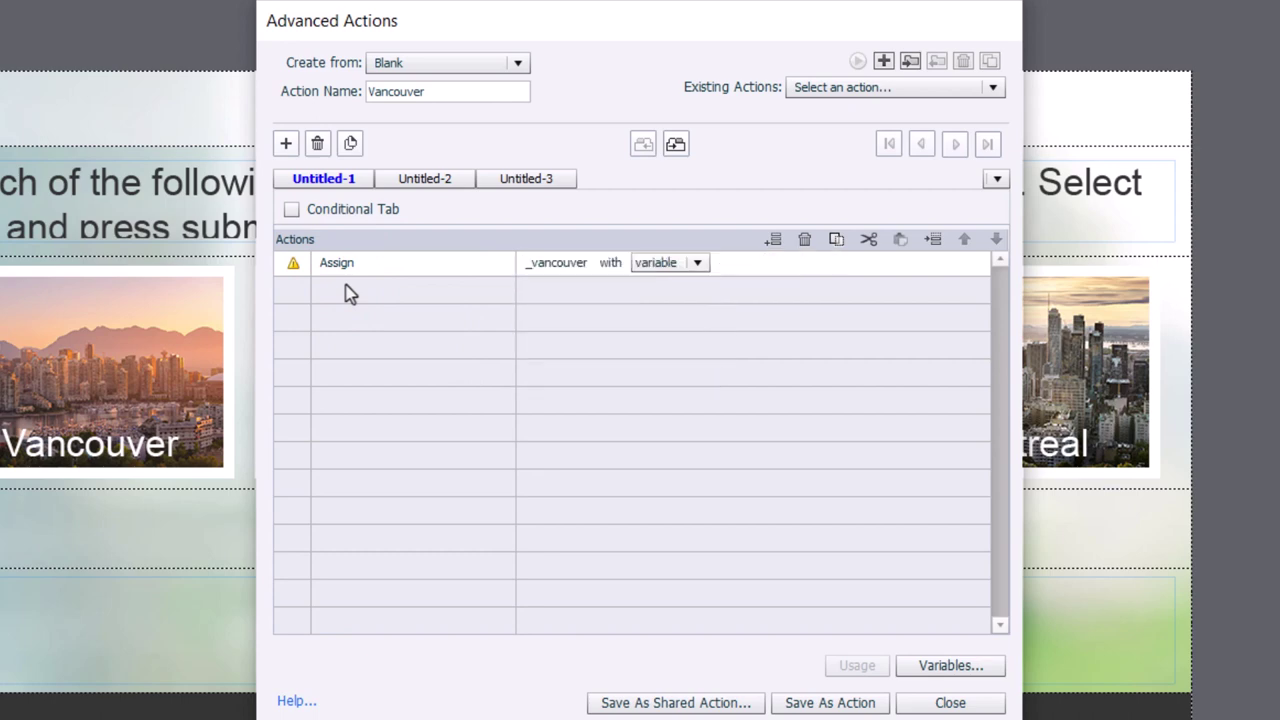
pyautogui.click(689, 262)
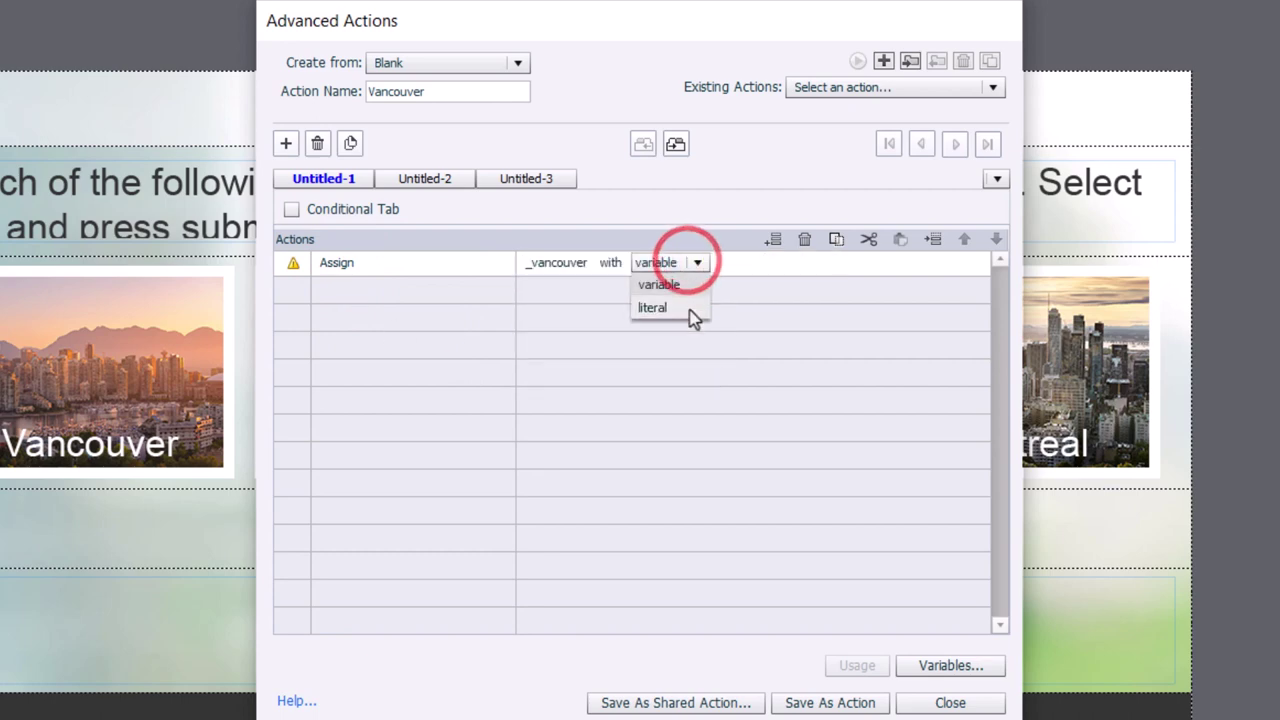
pyautogui.click(689, 306)
pyautogui.write('1')
pyautogui.press('Return')
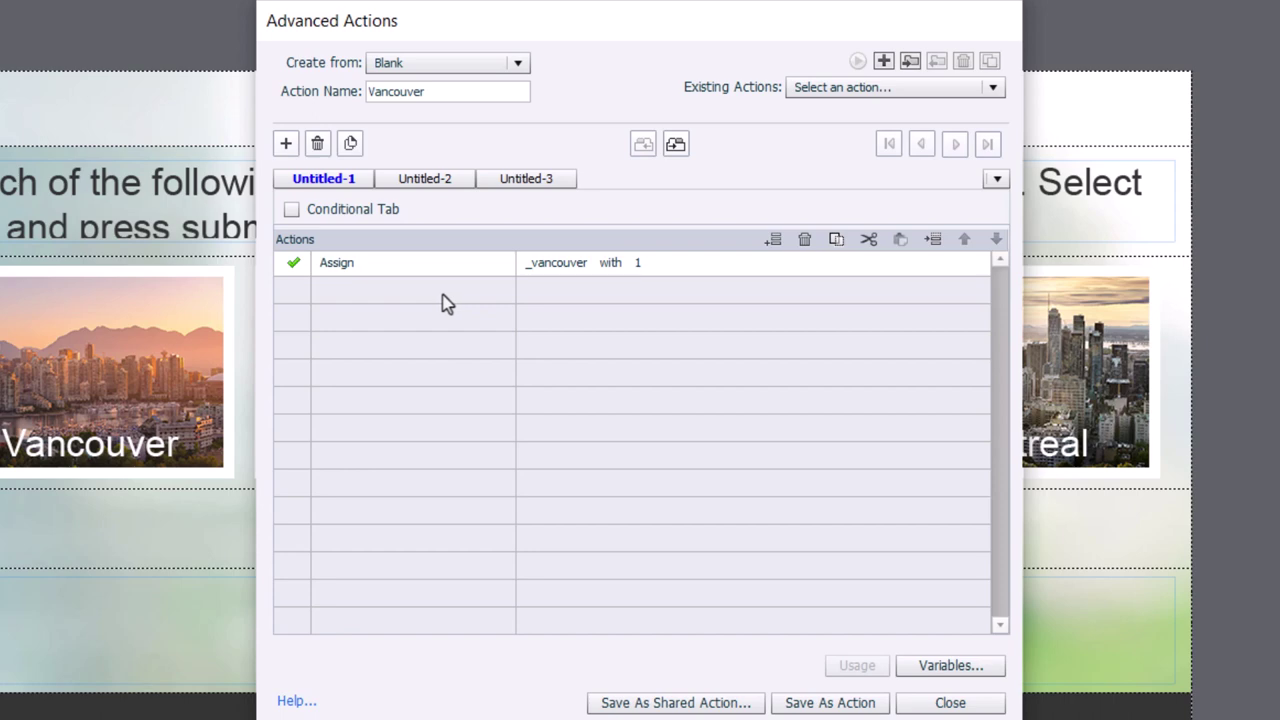
# Copy the _vancouver assign row and paste it into the next three rows of the action.
pyautogui.click(668, 272)
pyautogui.click(836, 239)
pyautogui.click(628, 287)
pyautogui.click(900, 239)
pyautogui.click(640, 316)
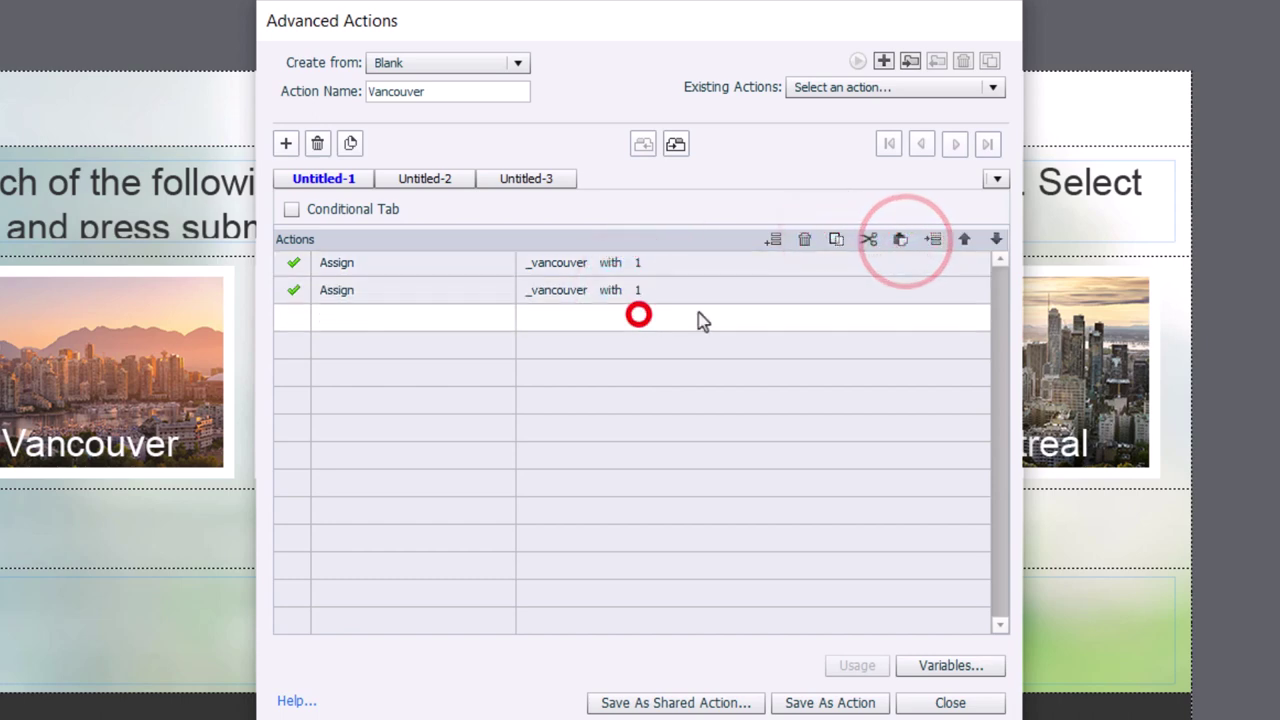
pyautogui.click(900, 239)
pyautogui.click(603, 342)
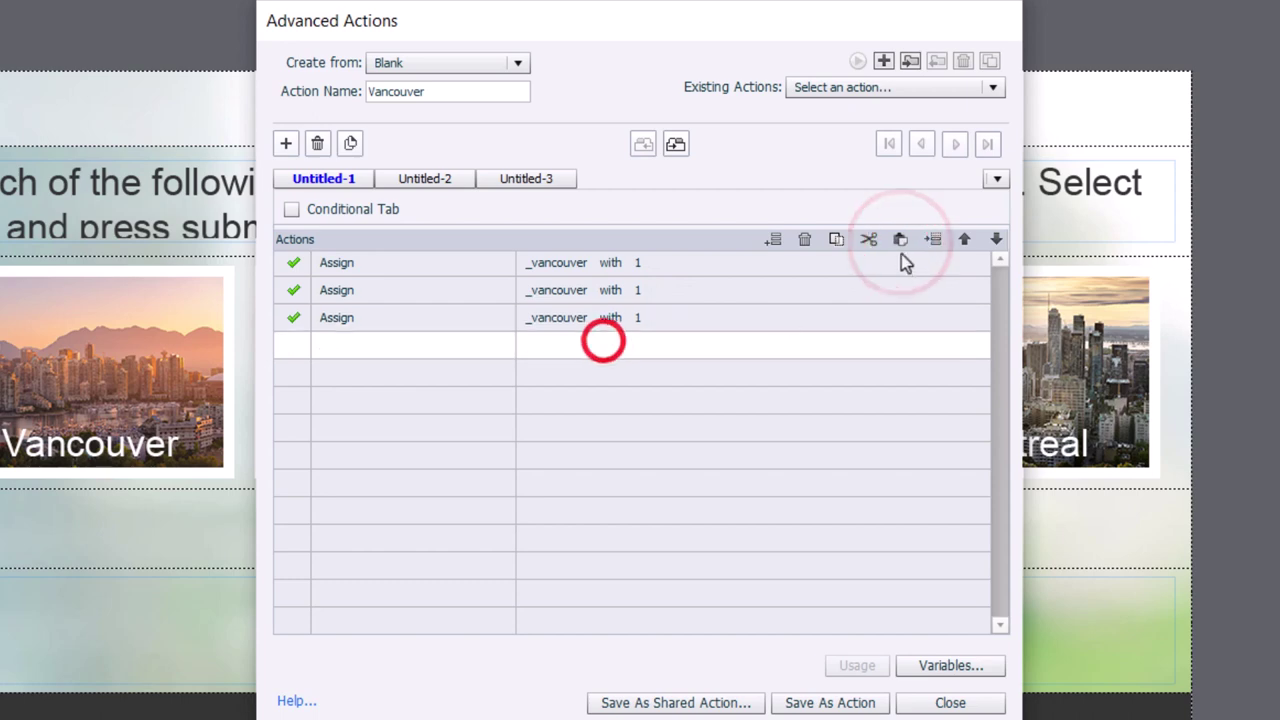
pyautogui.click(900, 240)
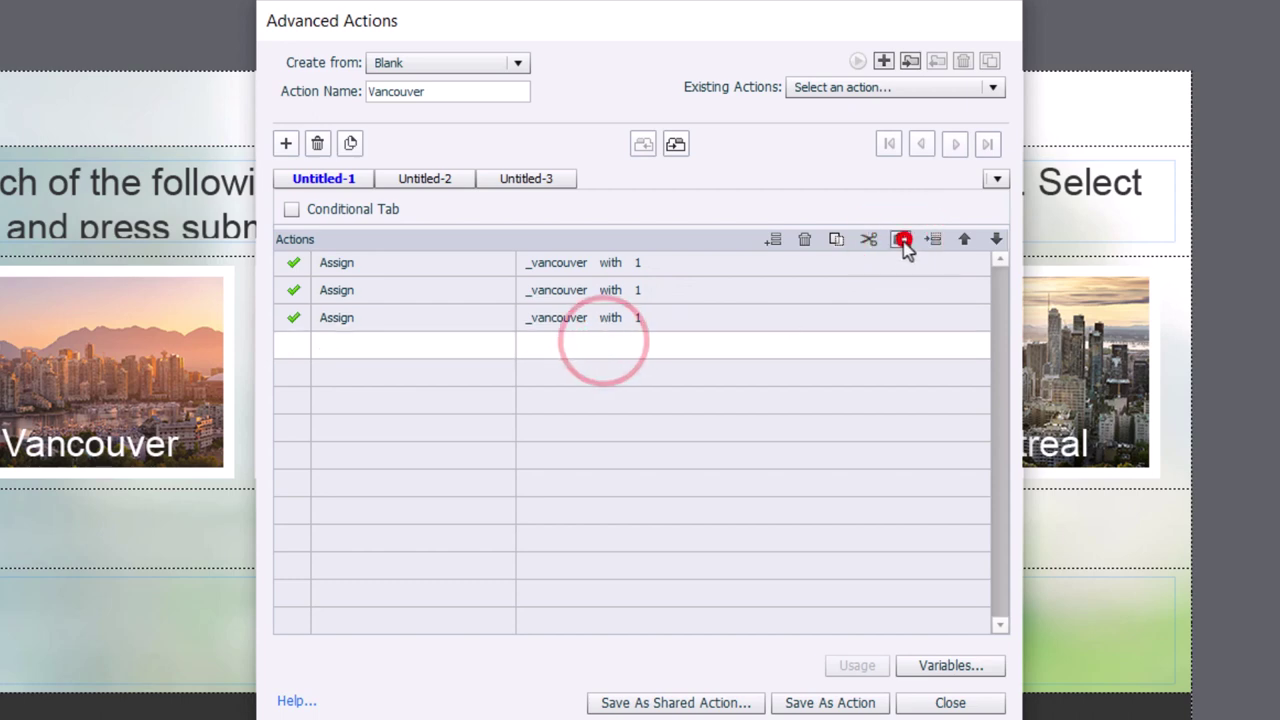
# Set the variables of the second, third and fourth assign rows to _ottawa, _toronto and _montreal respectively.
pyautogui.click(562, 290)
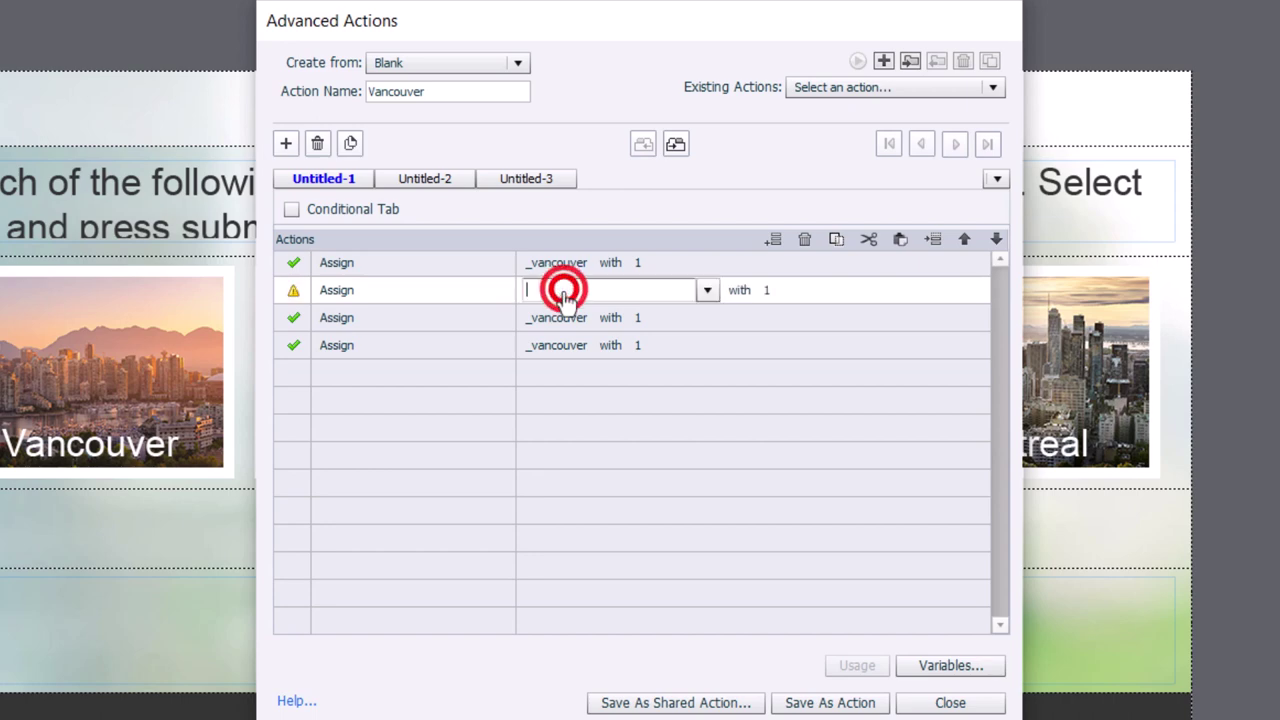
pyautogui.click(702, 297)
pyautogui.click(705, 300)
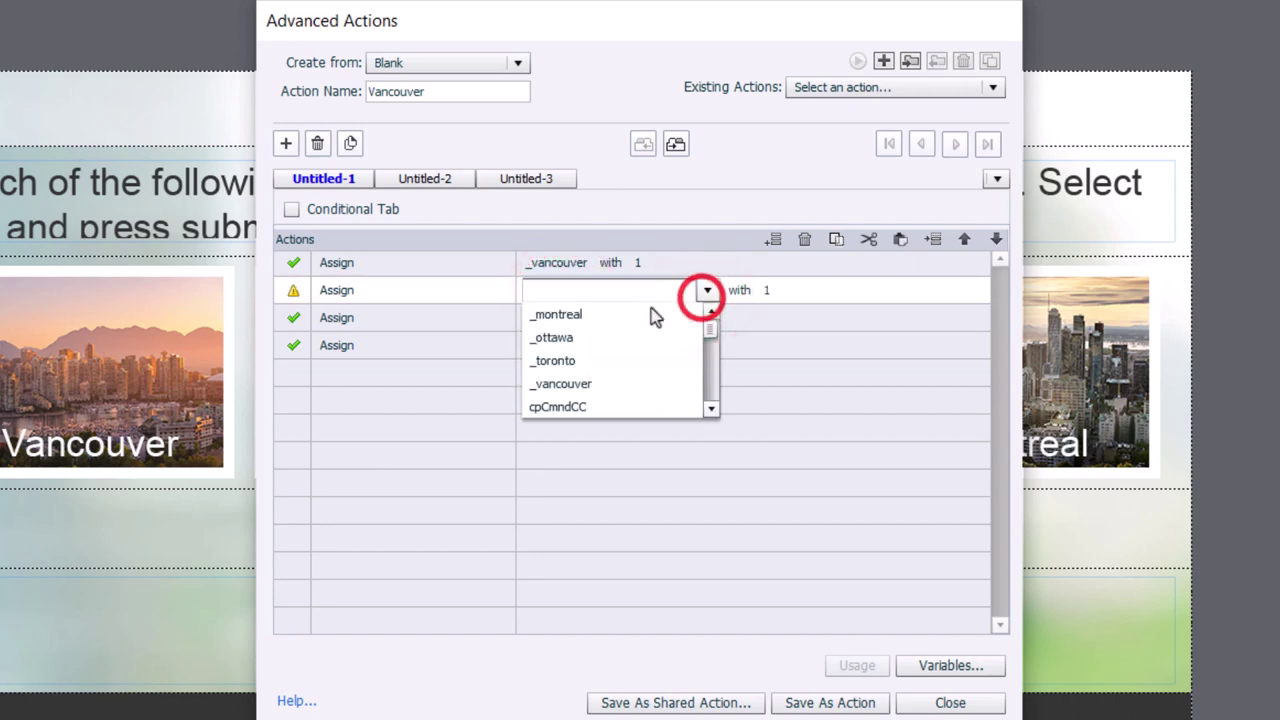
pyautogui.click(586, 337)
pyautogui.click(560, 318)
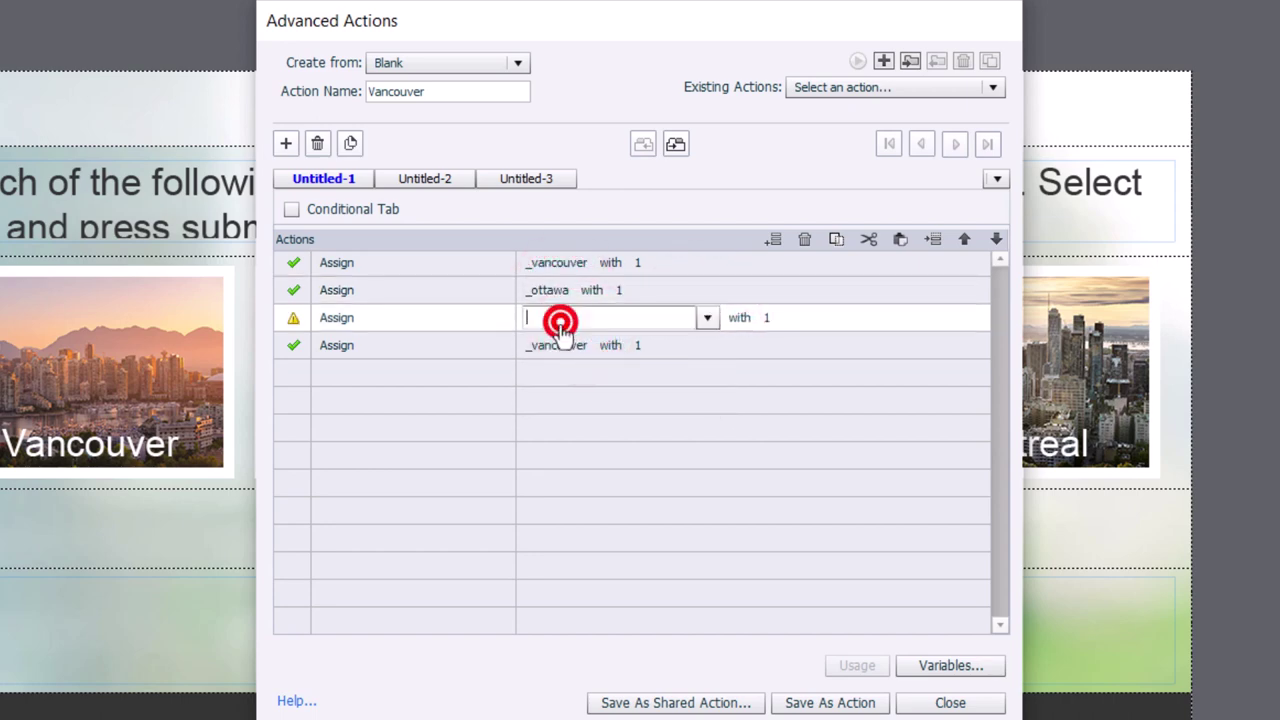
pyautogui.click(708, 318)
pyautogui.click(707, 318)
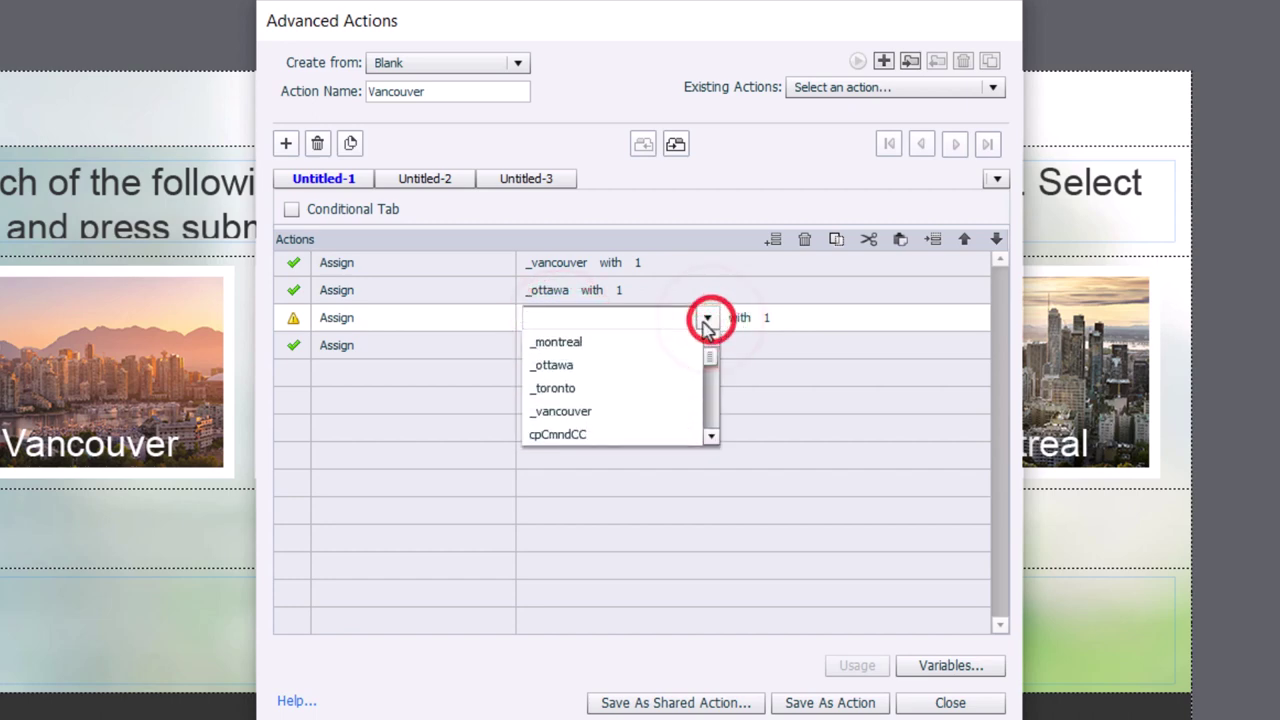
pyautogui.click(572, 390)
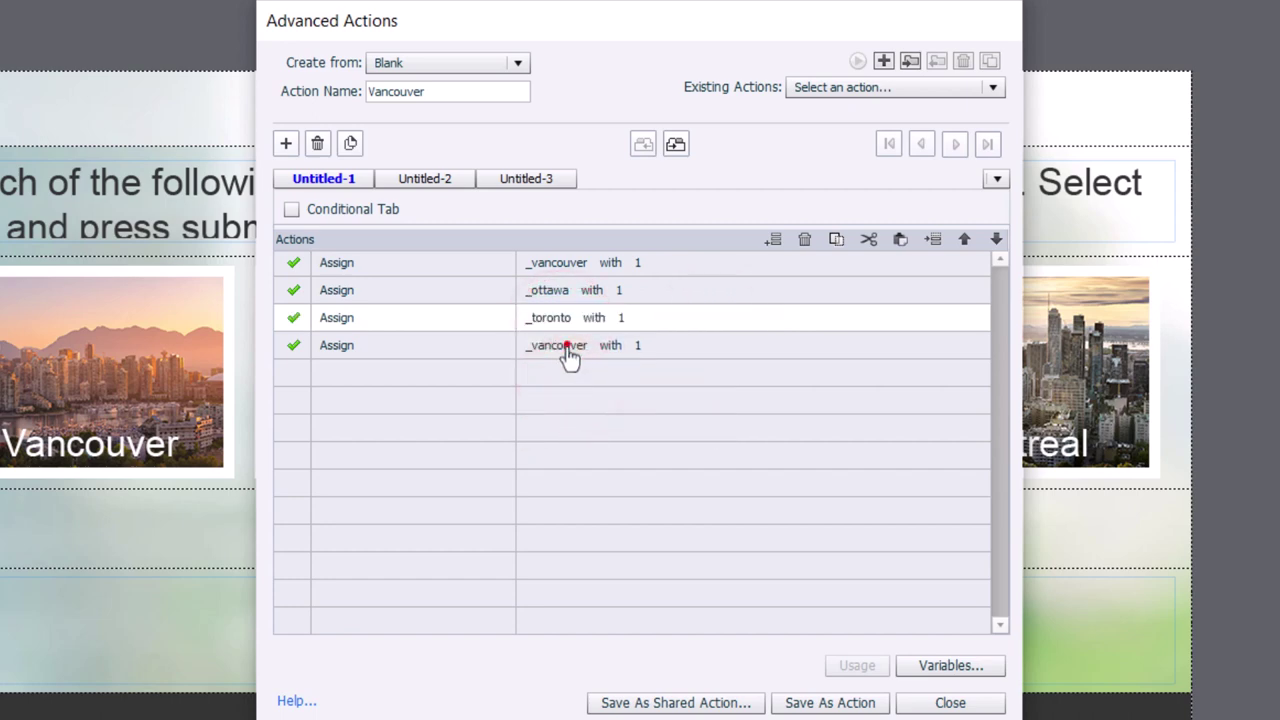
pyautogui.click(570, 348)
pyautogui.click(572, 348)
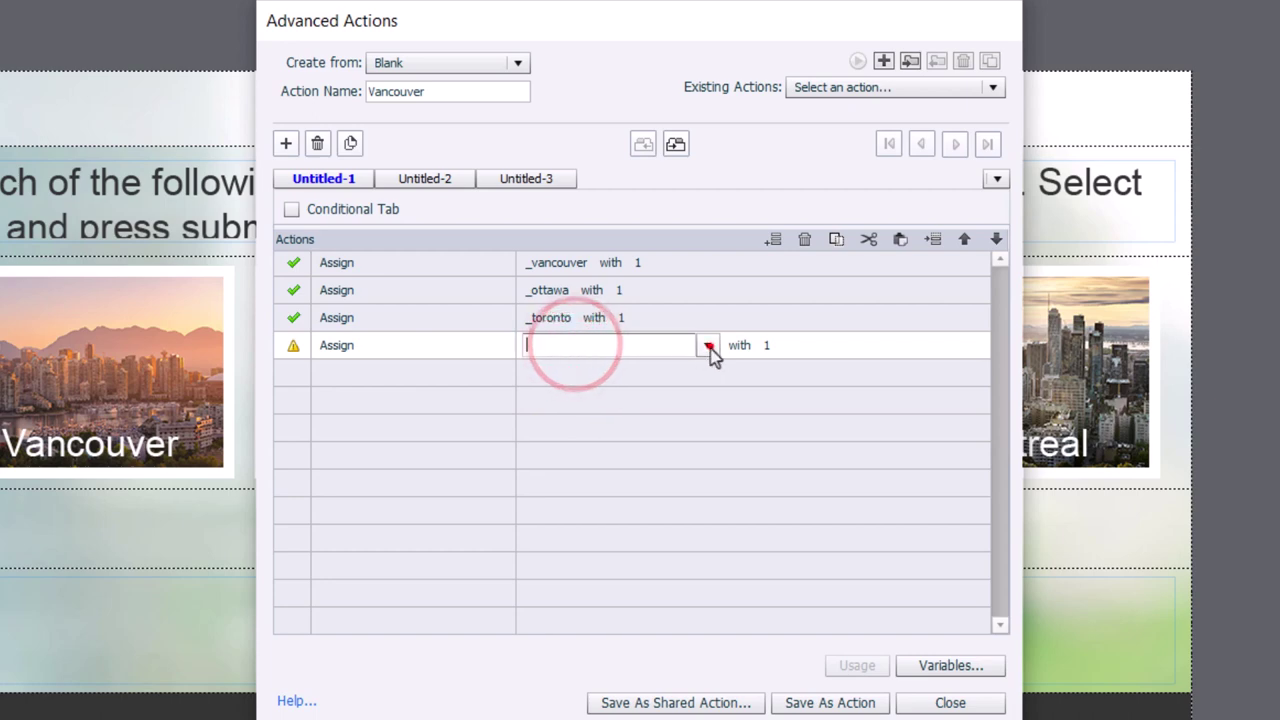
pyautogui.click(708, 346)
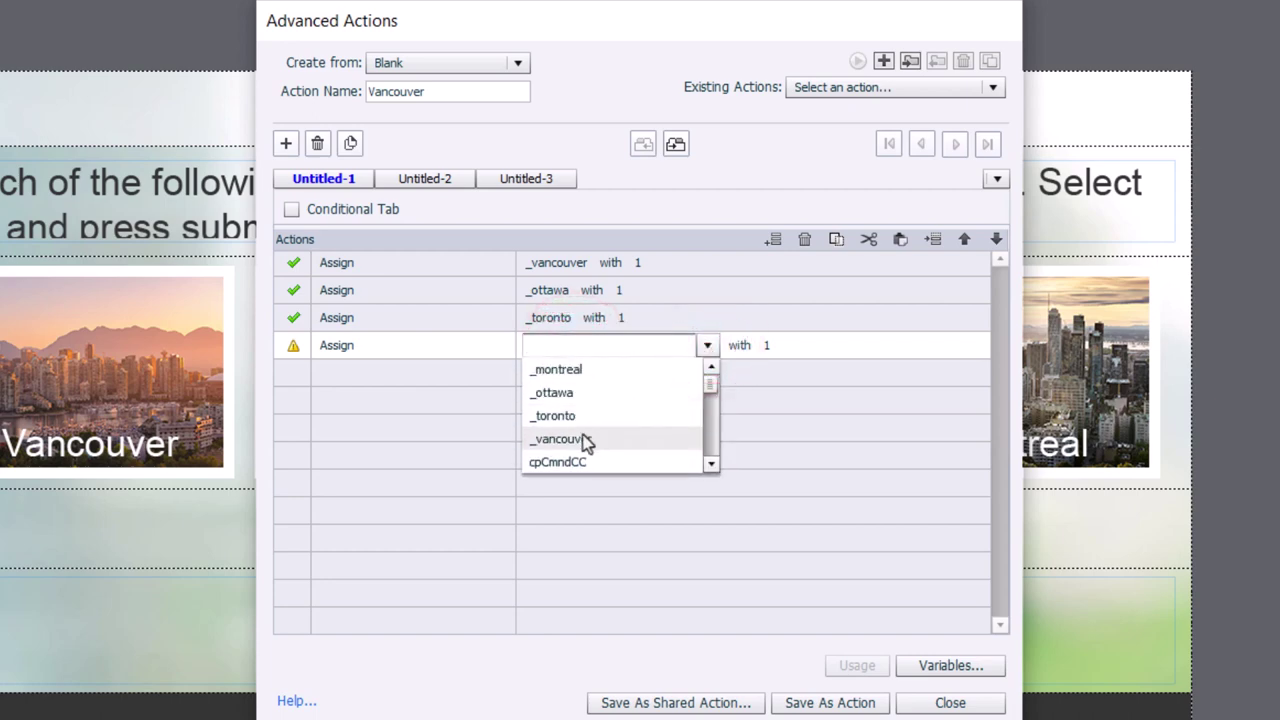
pyautogui.click(572, 369)
# Set the literal value assigned to _ottawa to 0 in the Vancouver action.
pyautogui.click(620, 291)
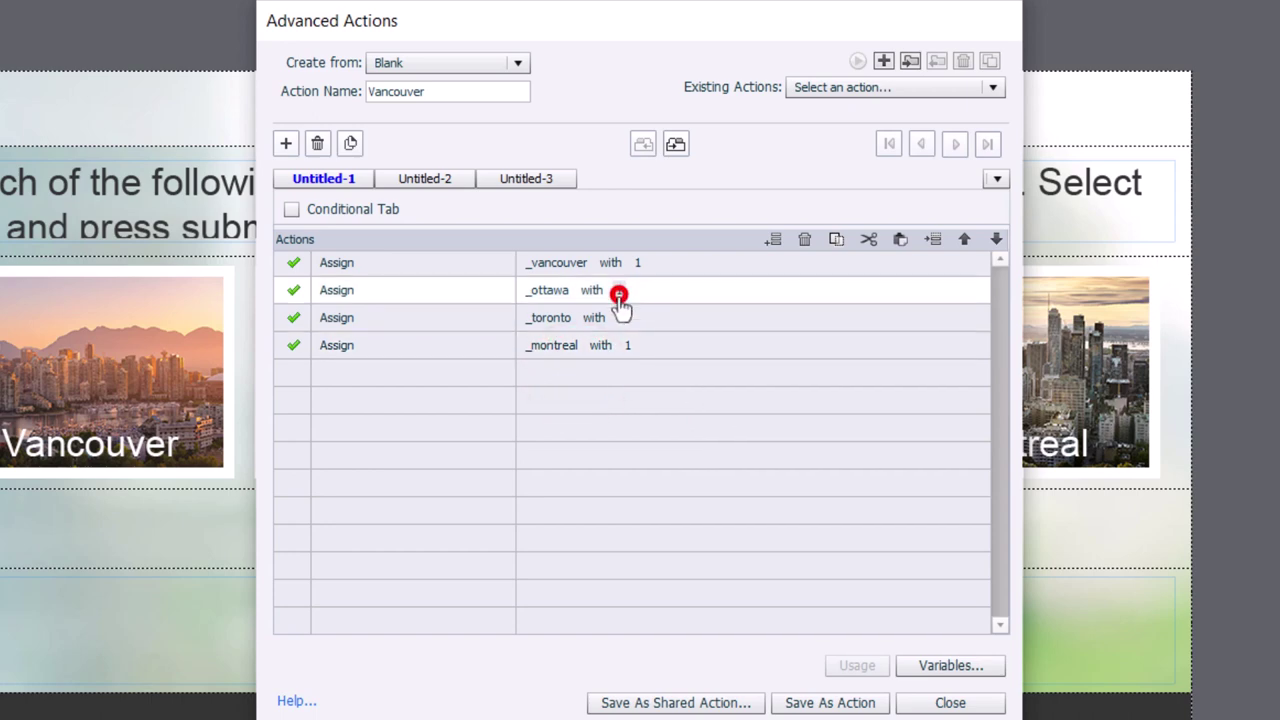
pyautogui.click(657, 300)
pyautogui.click(664, 327)
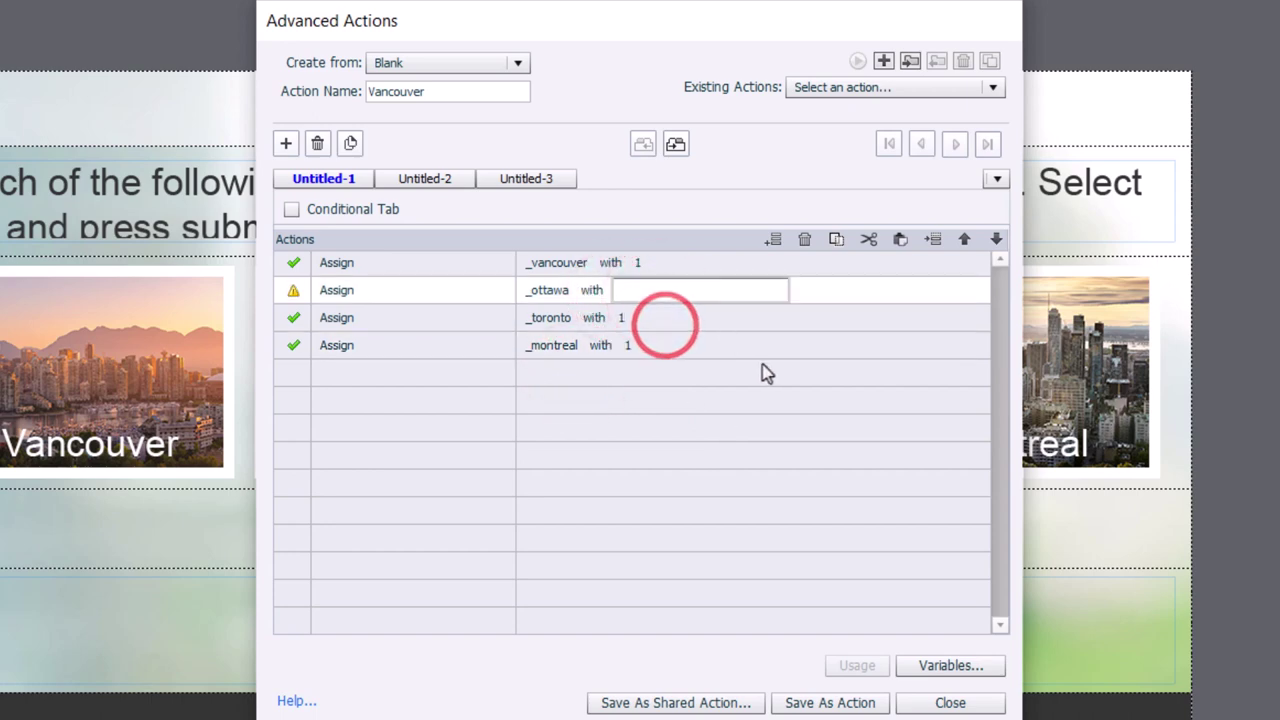
pyautogui.write('0')
pyautogui.press('Return')
# Set the literal value assigned to _toronto to 0 in the Vancouver action.
pyautogui.click(620, 323)
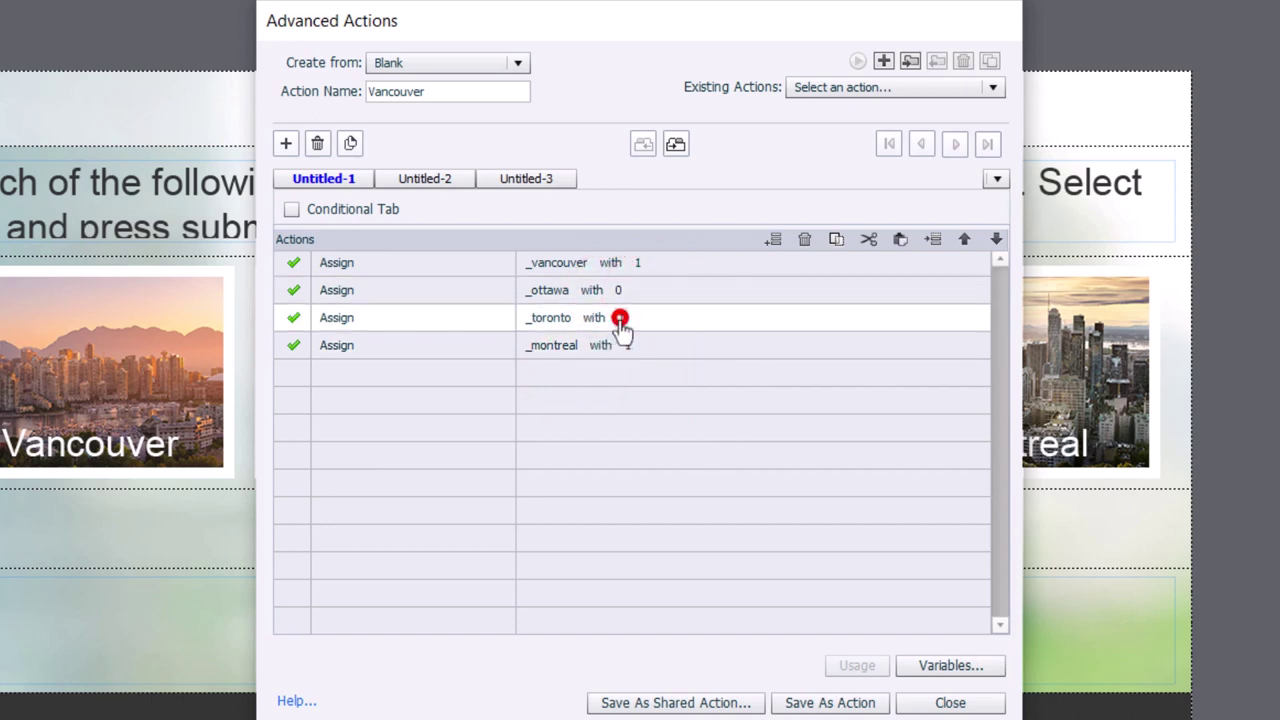
pyautogui.click(637, 317)
pyautogui.click(655, 352)
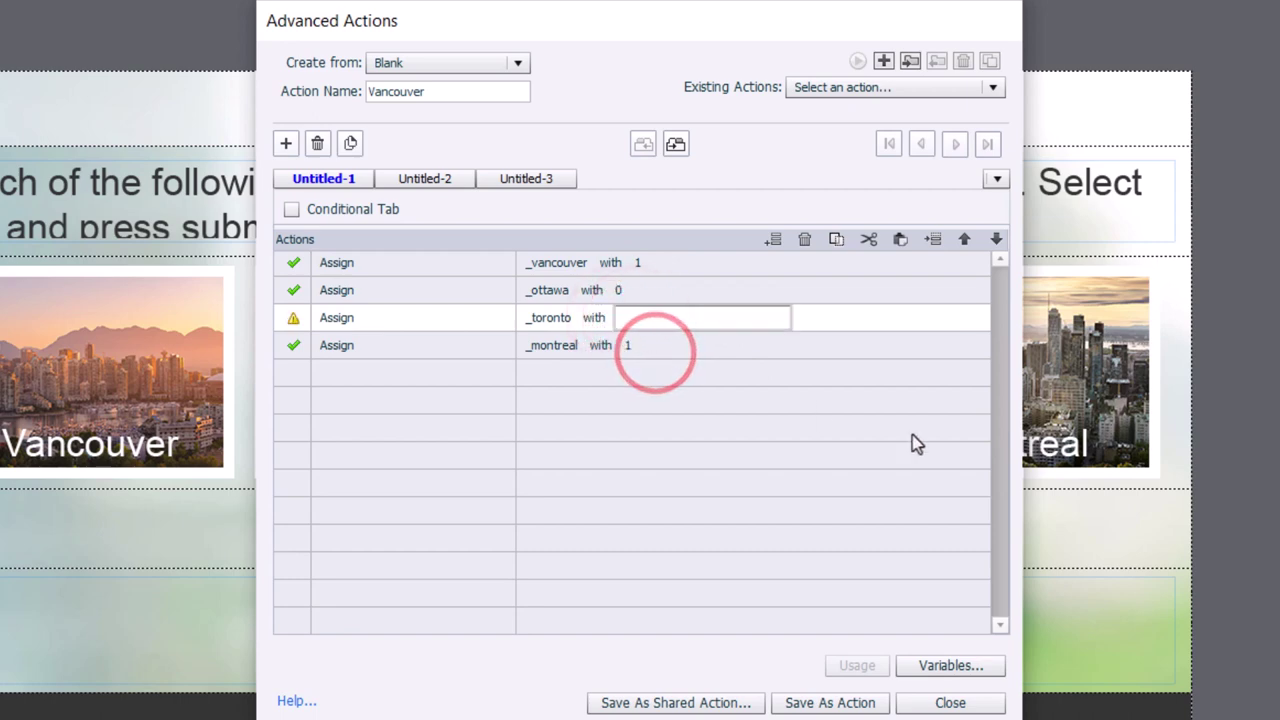
pyautogui.write('0')
pyautogui.press('Return')
# Set the literal value assigned to _montreal to 0 in the Vancouver action.
pyautogui.click(629, 345)
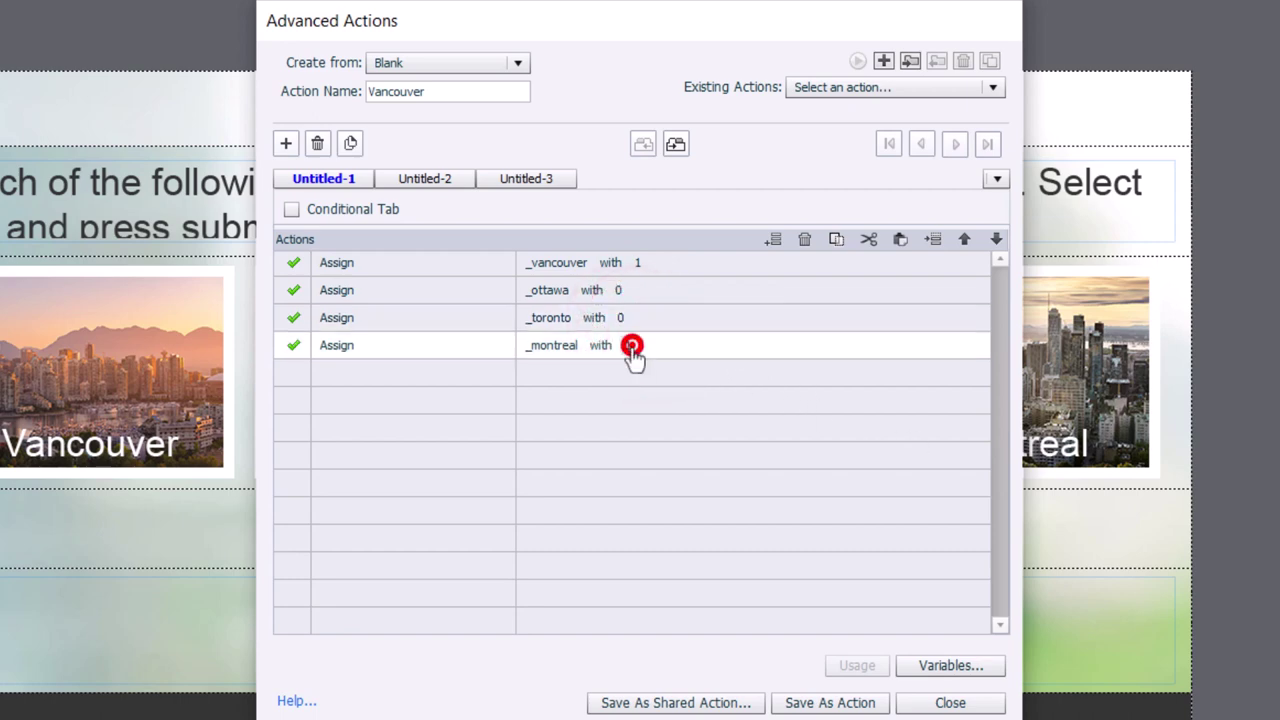
pyautogui.click(630, 343)
pyautogui.click(660, 387)
pyautogui.write('0')
pyautogui.press('Return')
# Add a Change State of row below the assign rows that sets button01 to selected.
pyautogui.click(343, 375)
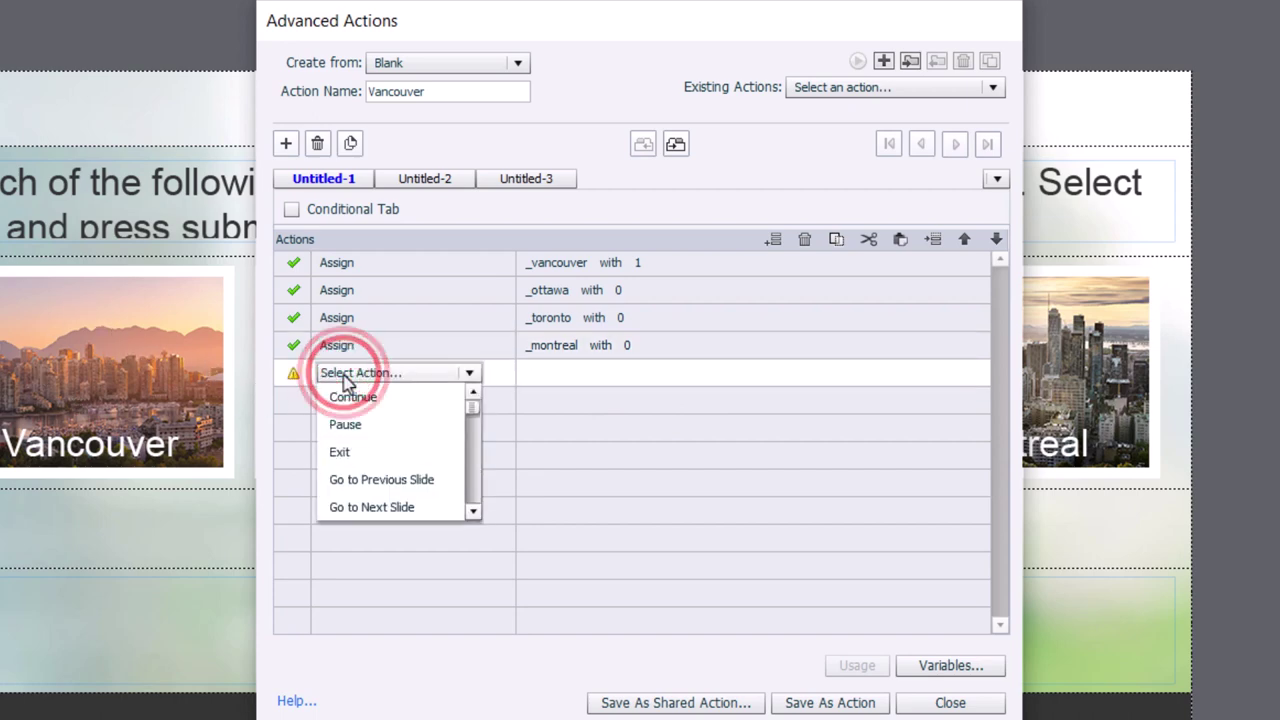
pyautogui.write('ch')
pyautogui.click(362, 399)
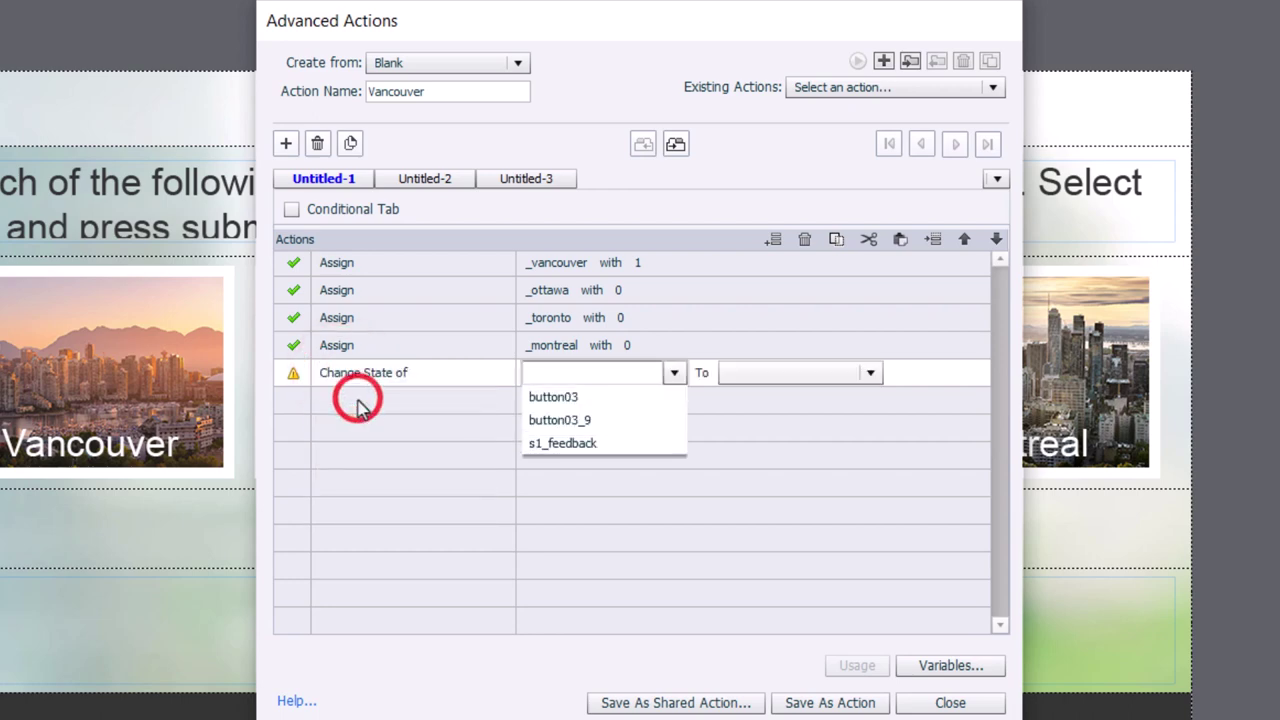
pyautogui.click(555, 398)
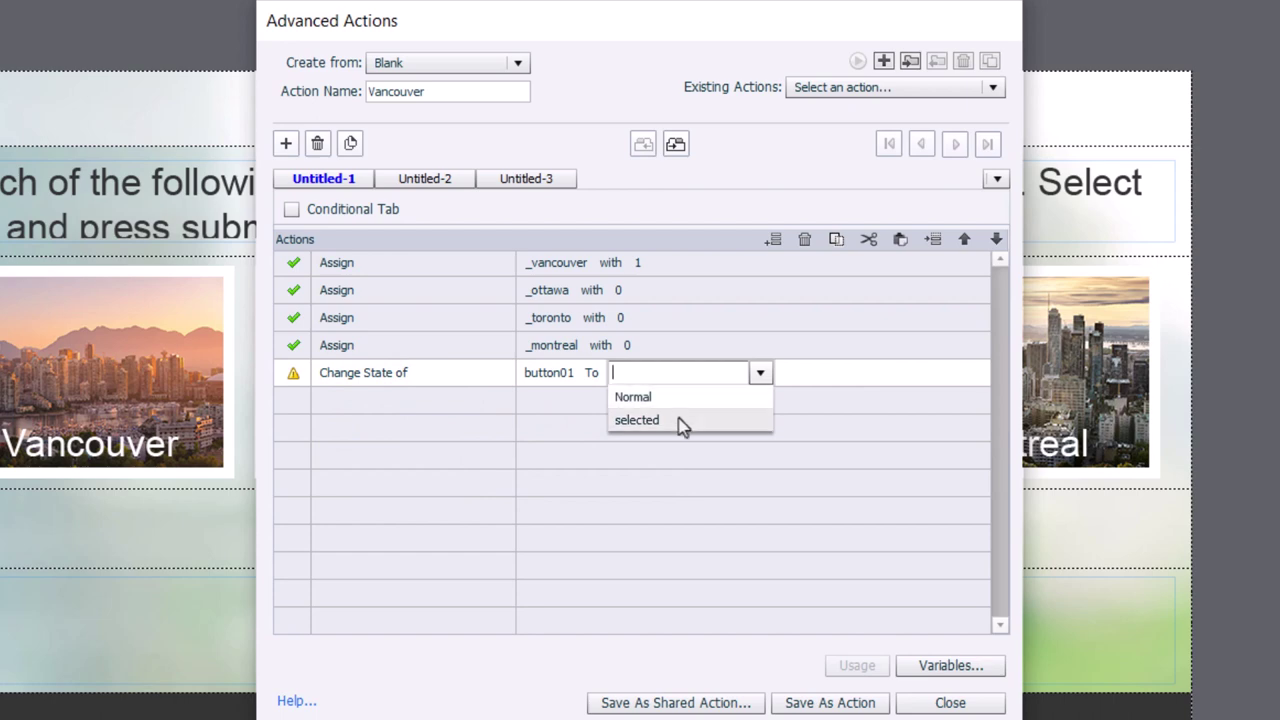
pyautogui.click(679, 420)
# Add a Change State of row that sets button02 to Normal.
pyautogui.click(345, 400)
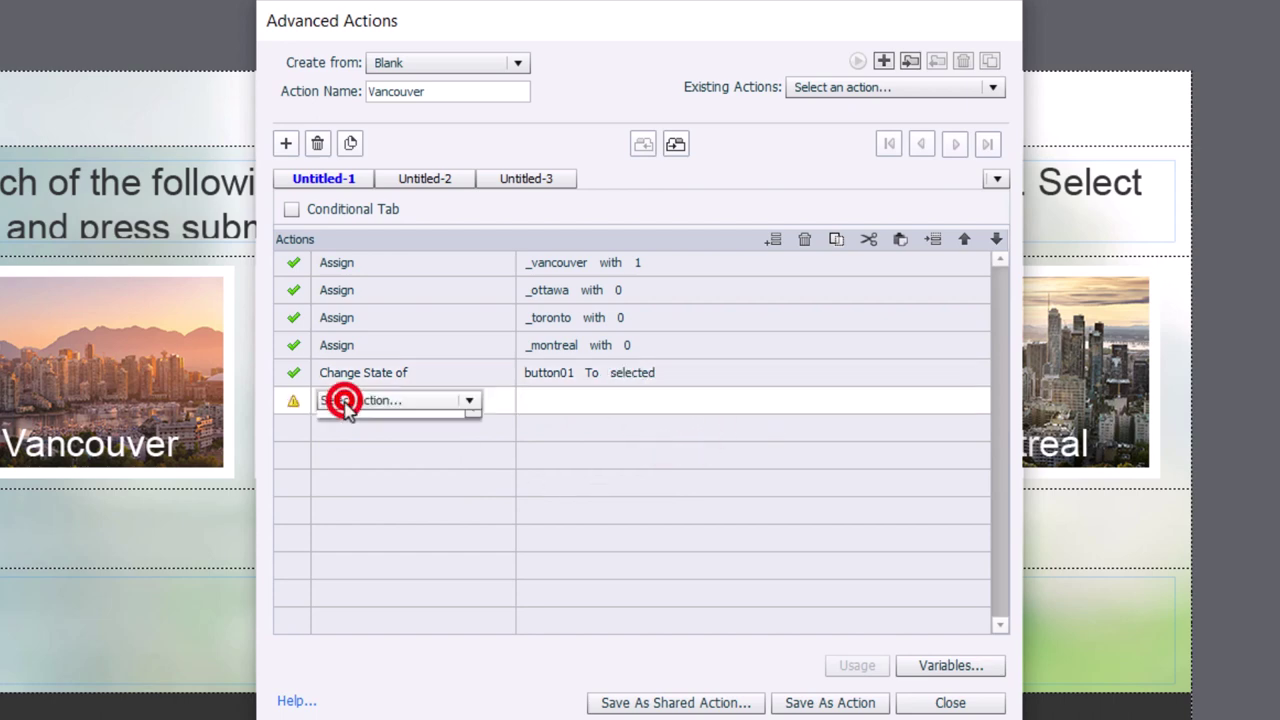
pyautogui.press('c')
pyautogui.press('c')
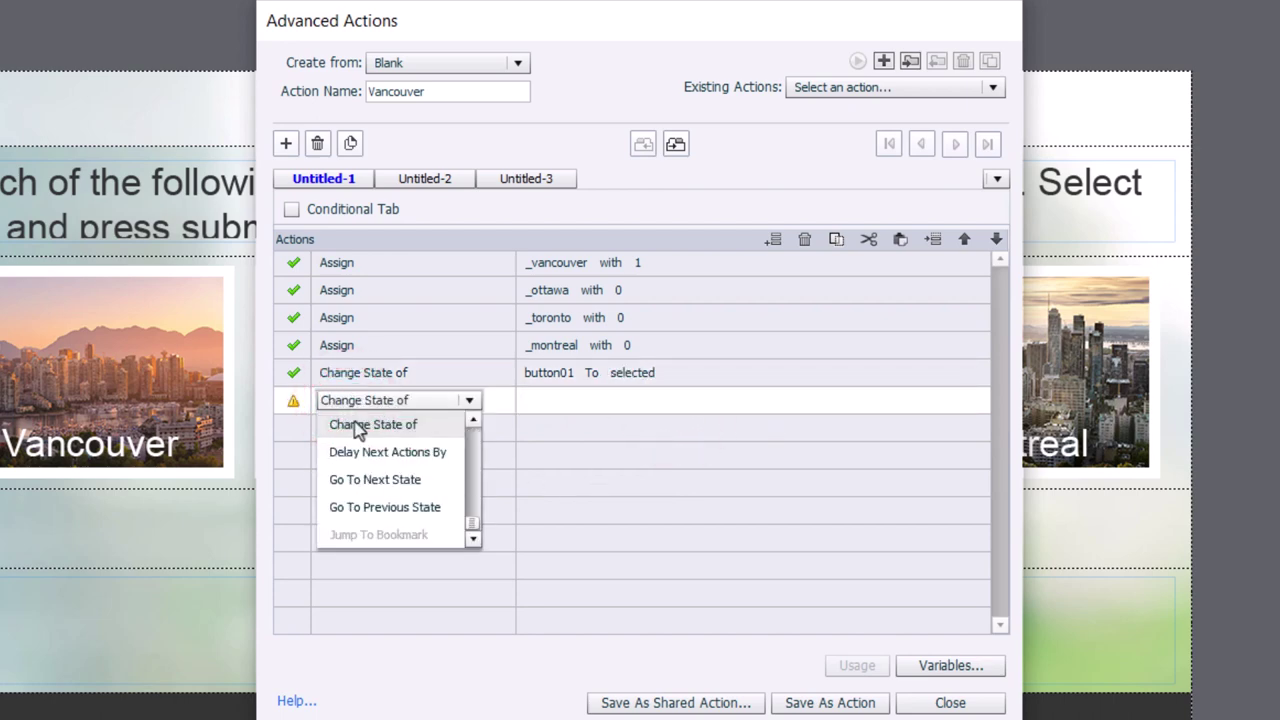
pyautogui.click(354, 424)
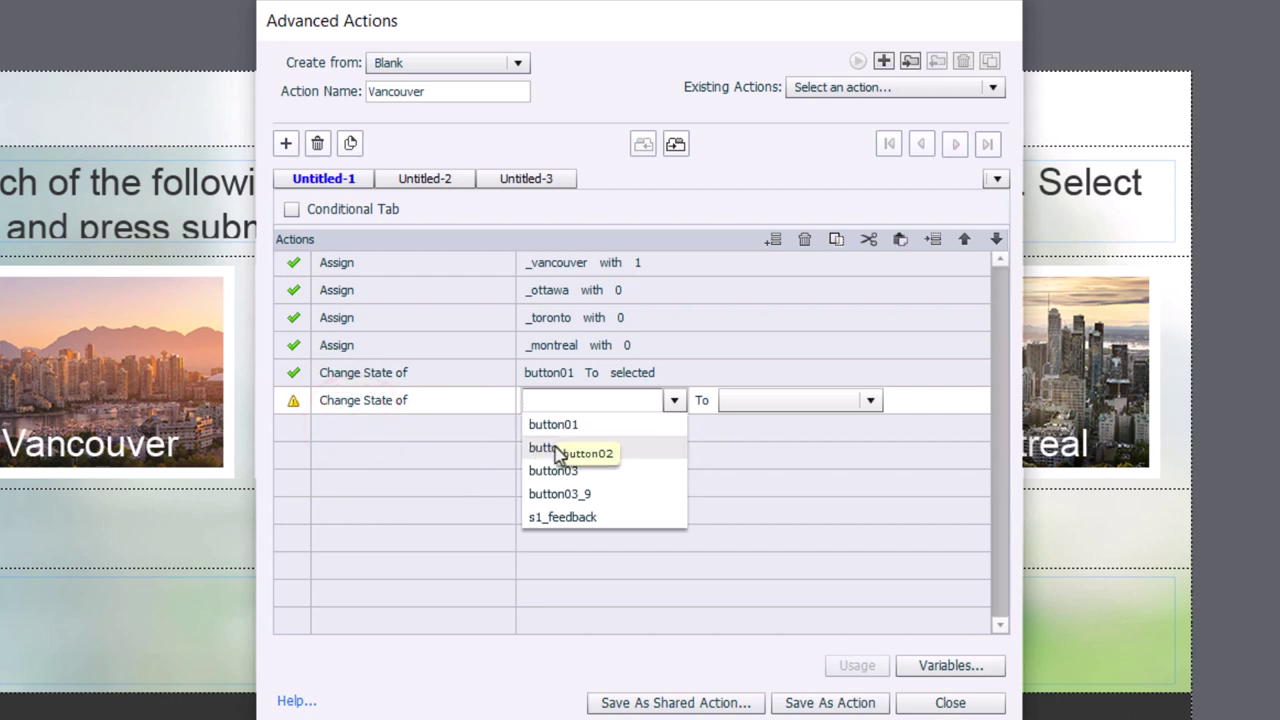
pyautogui.click(556, 448)
pyautogui.click(630, 425)
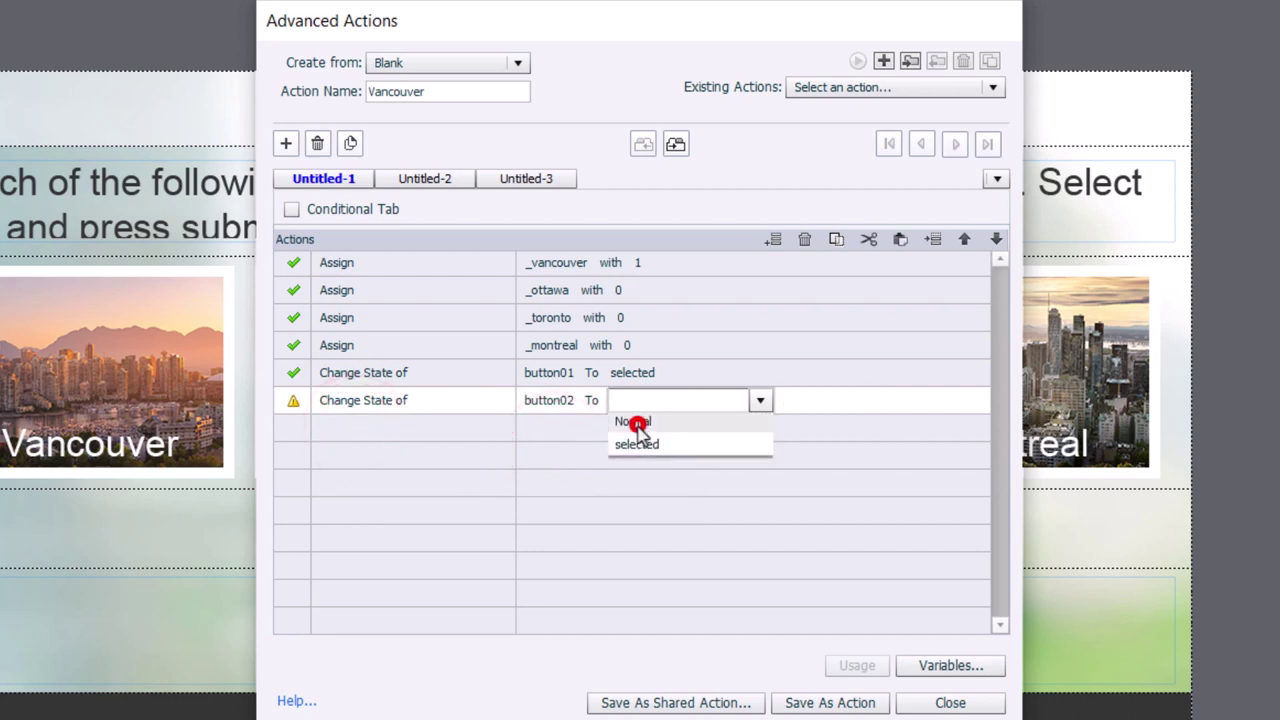
# Add a Change State of row that sets button03 to Normal.
pyautogui.click(349, 423)
pyautogui.write('ch')
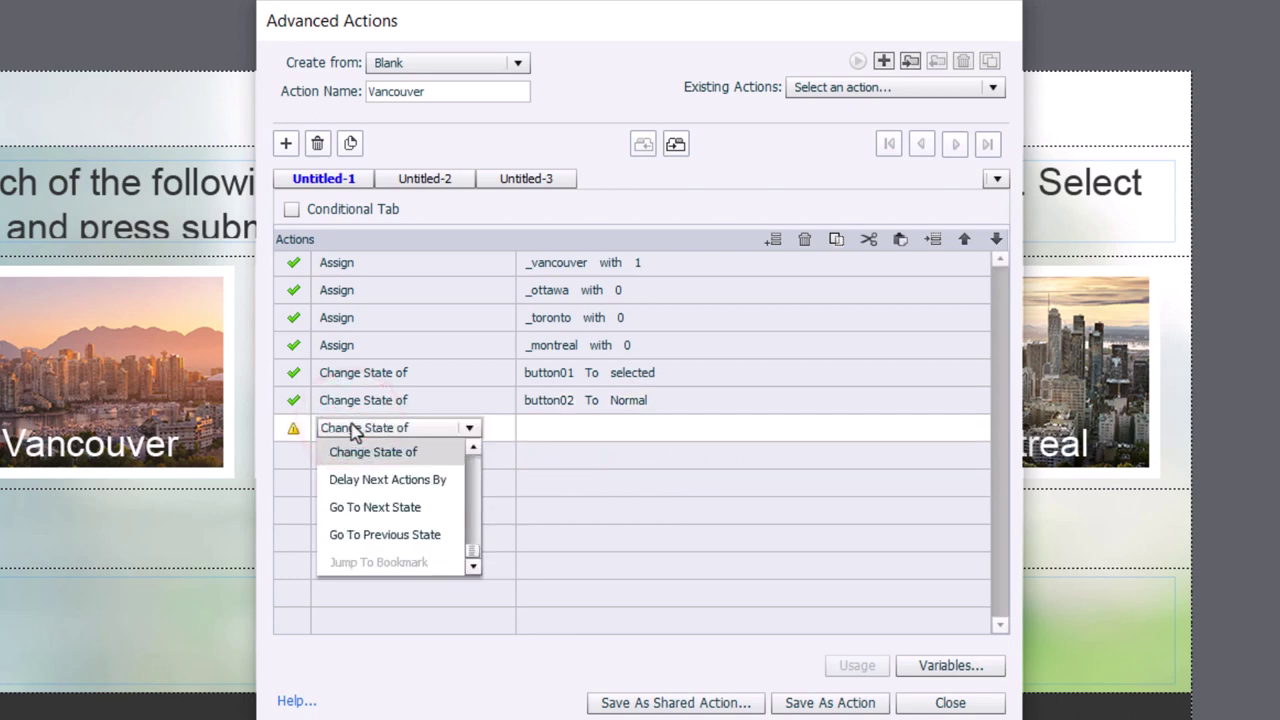
pyautogui.click(360, 452)
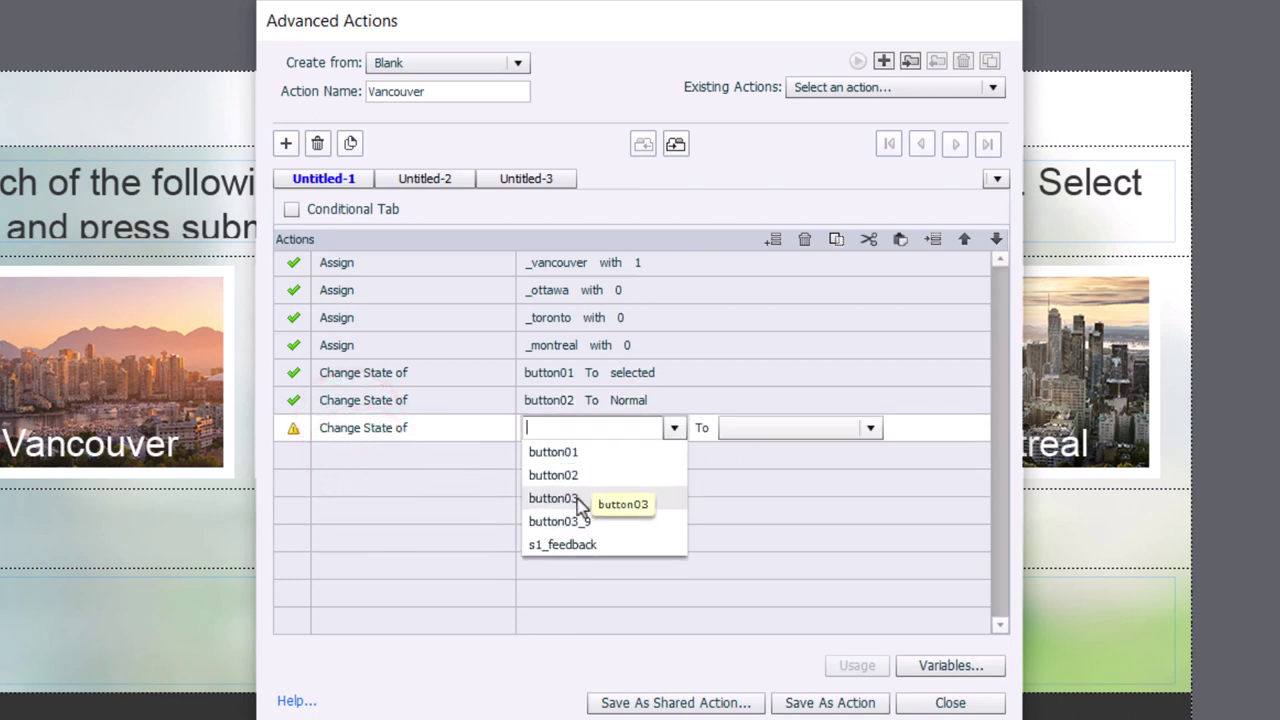
pyautogui.click(571, 496)
pyautogui.click(641, 446)
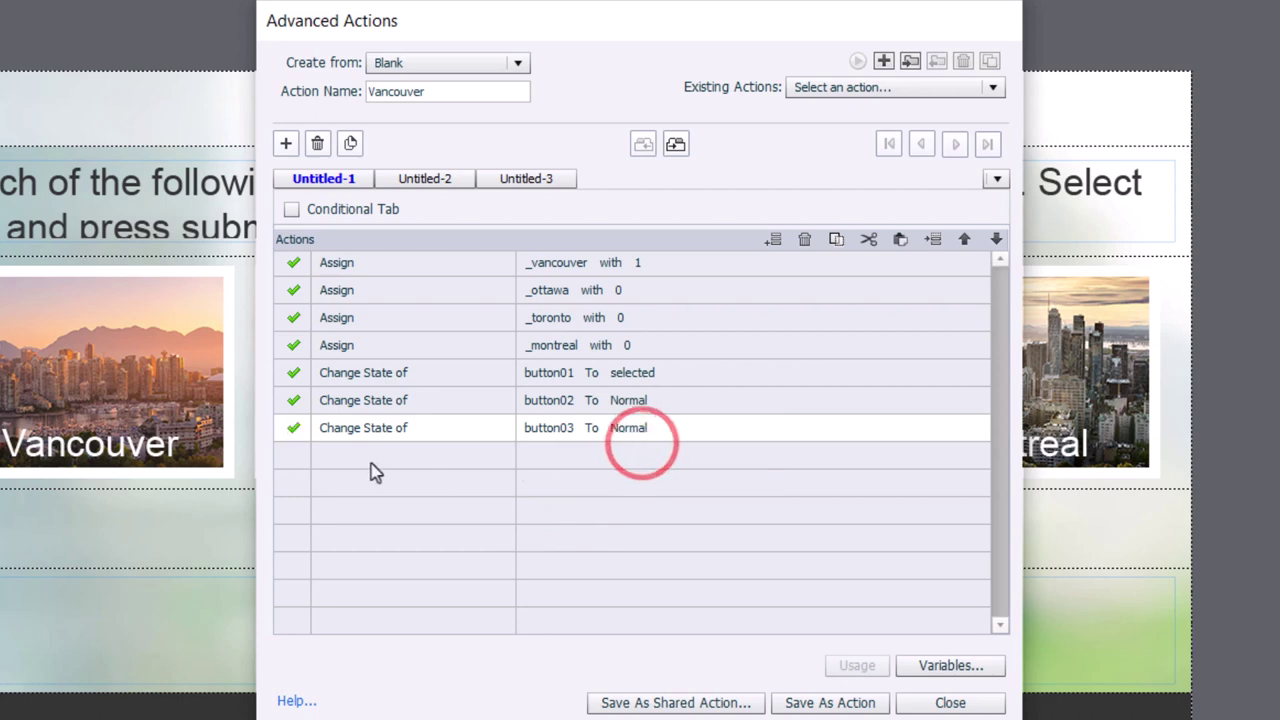
# Add a Change State of row that sets button03_9 to Normal.
pyautogui.click(345, 453)
pyautogui.write('ch')
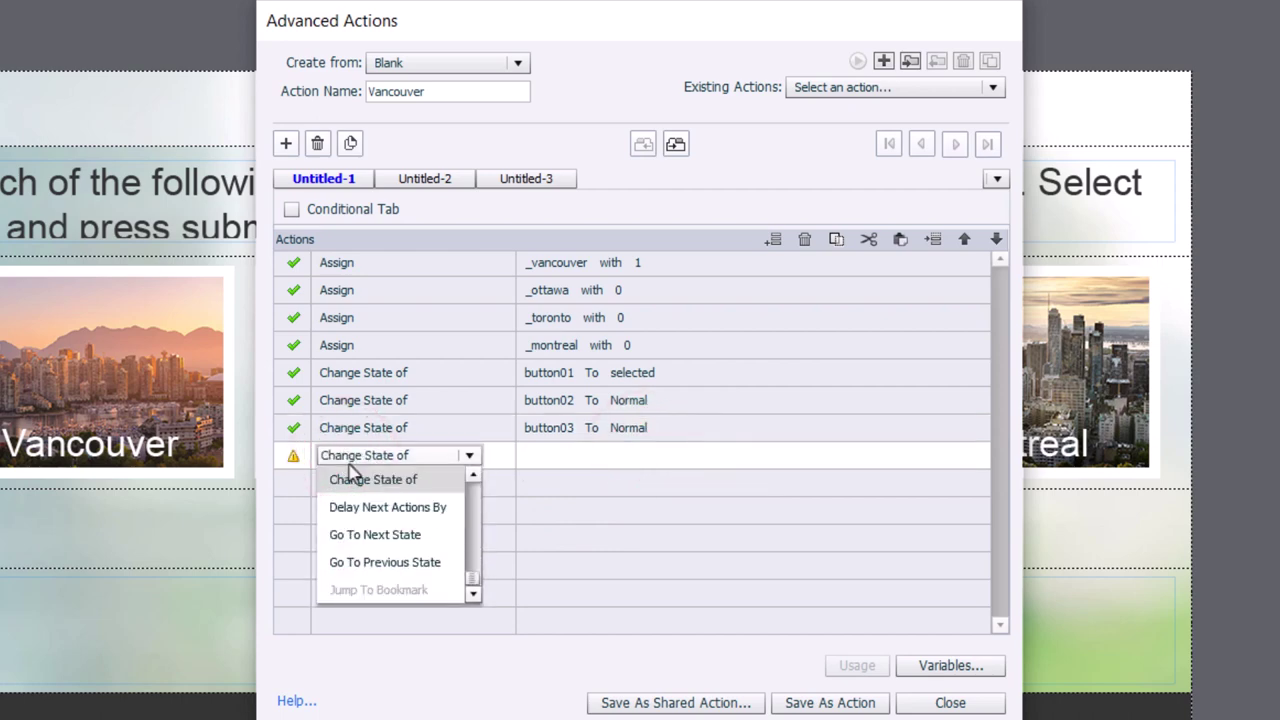
pyautogui.click(358, 481)
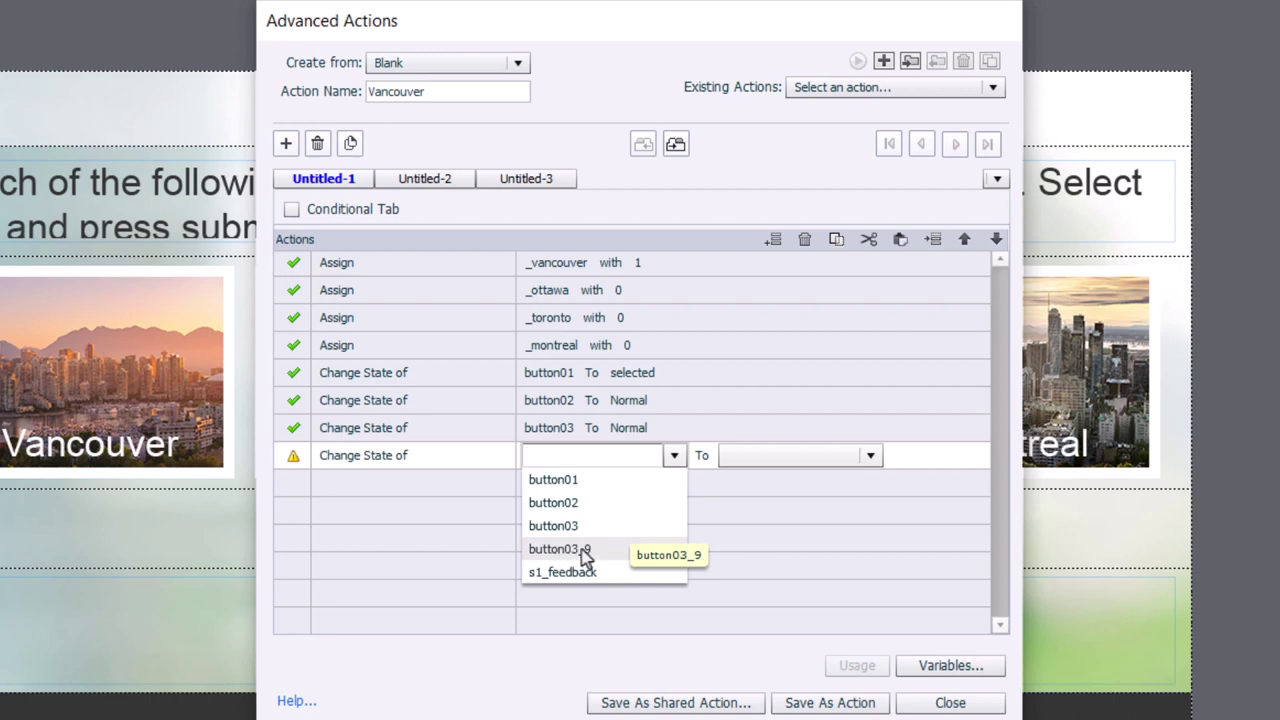
pyautogui.click(583, 550)
pyautogui.click(655, 480)
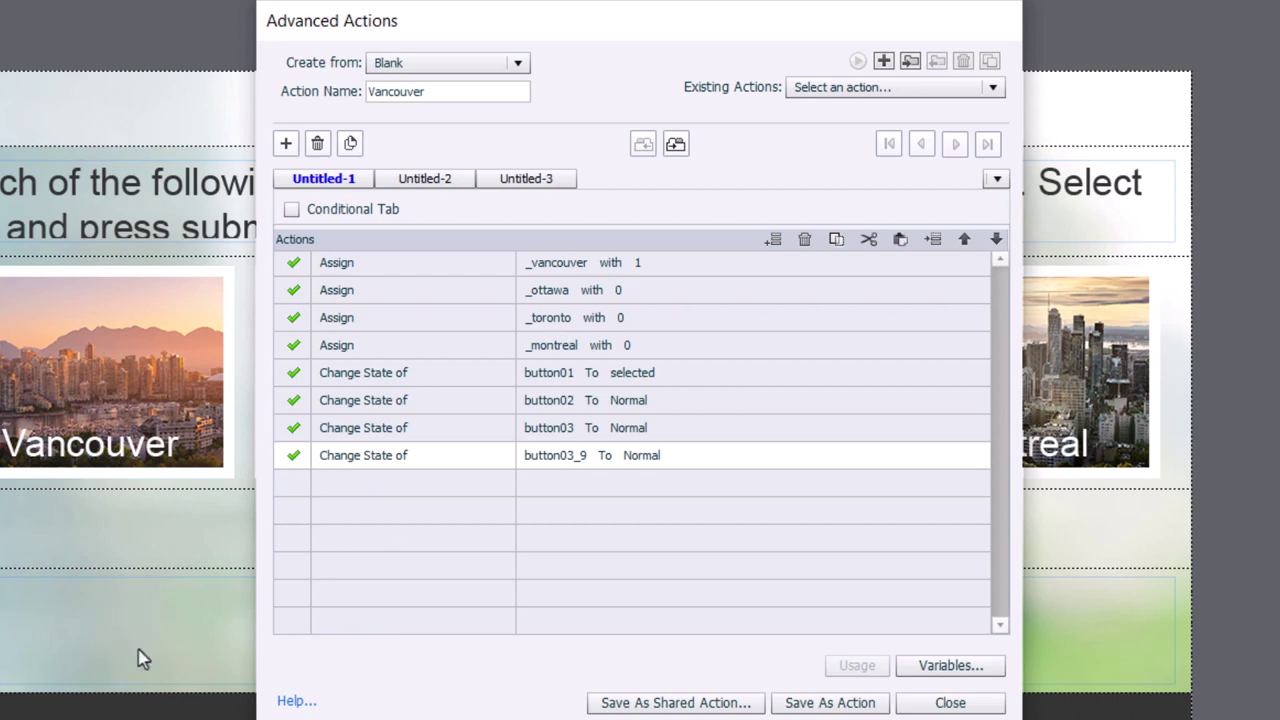
# Add a final Change State of row that sets s1_feedback to Normal.
pyautogui.click(366, 487)
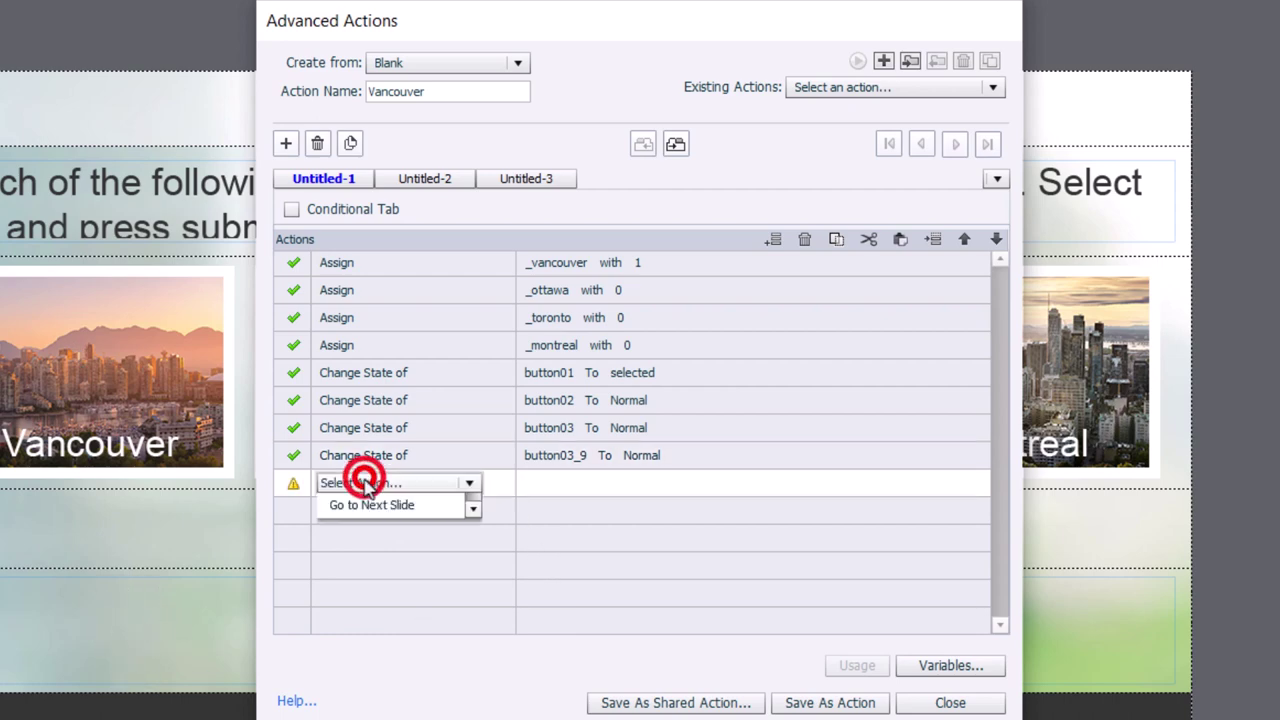
pyautogui.write('ch')
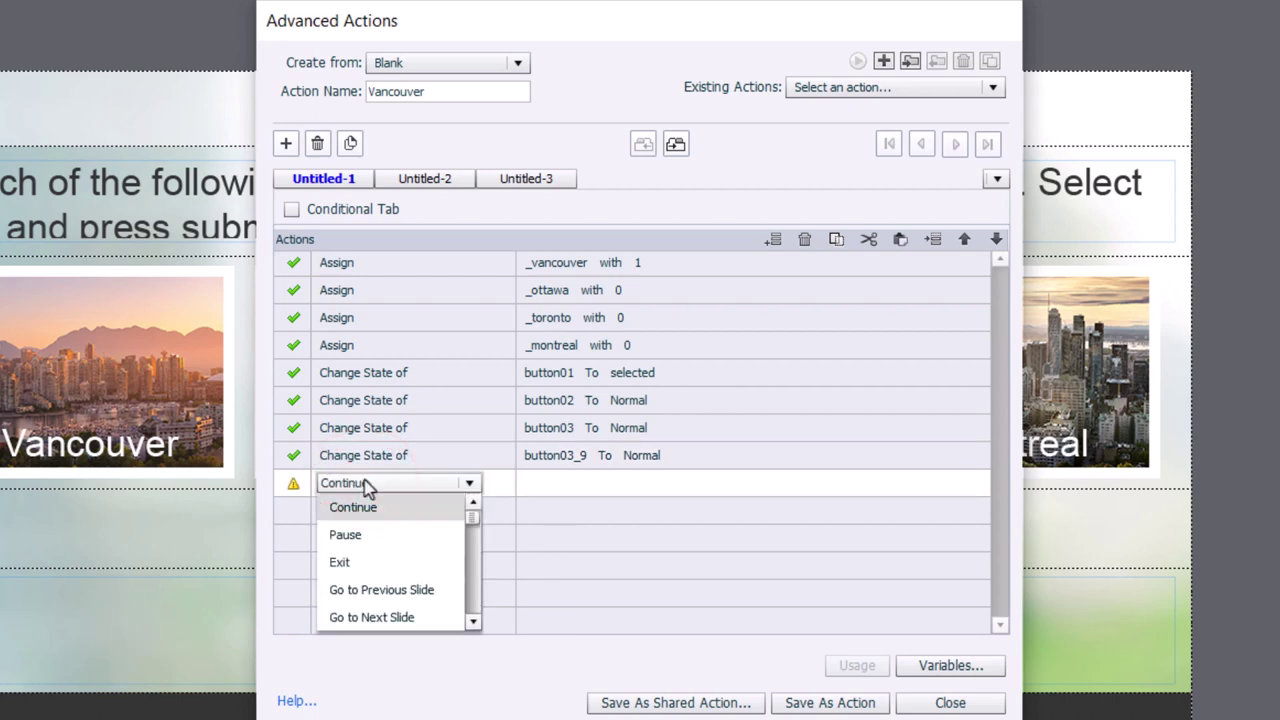
pyautogui.click(368, 510)
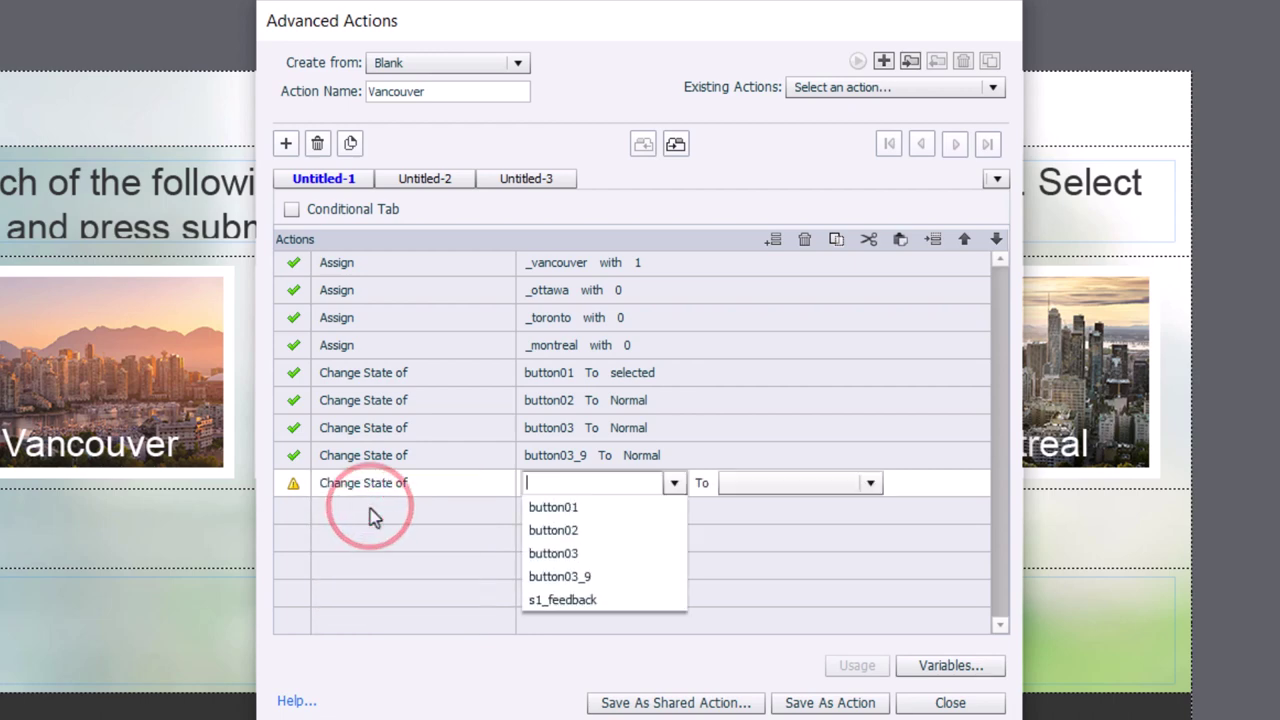
pyautogui.write('fee')
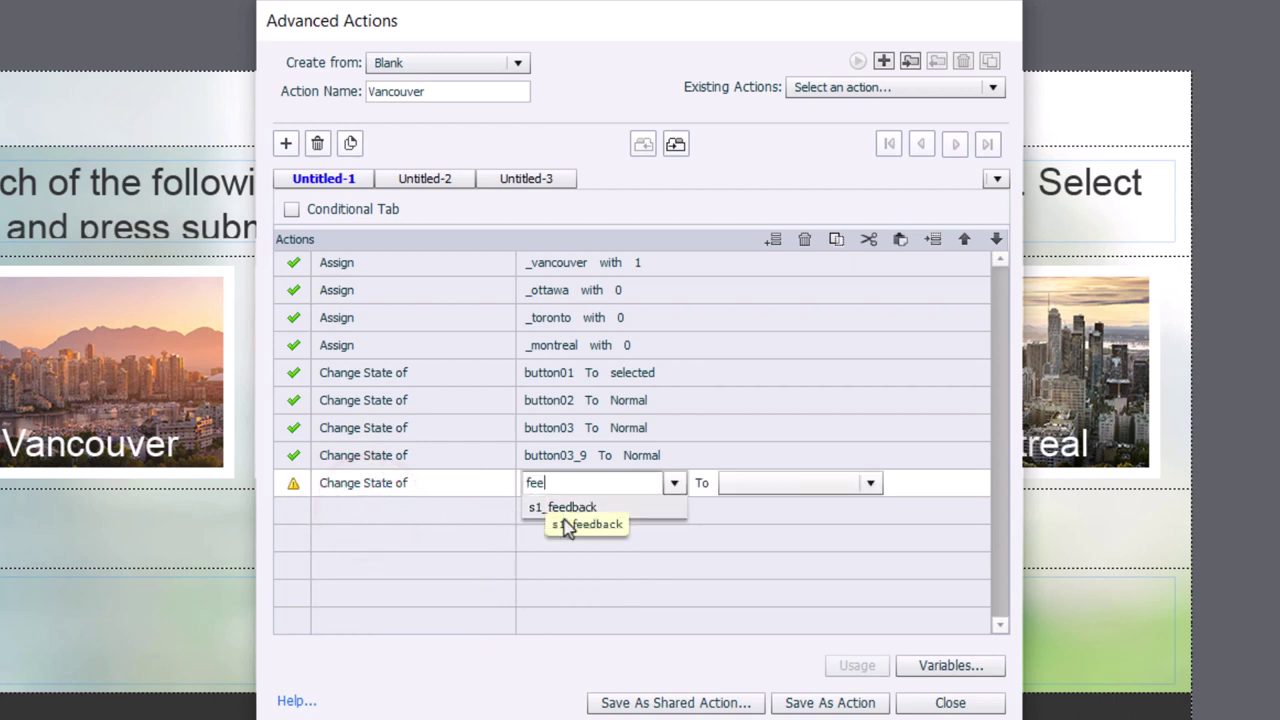
pyautogui.click(563, 510)
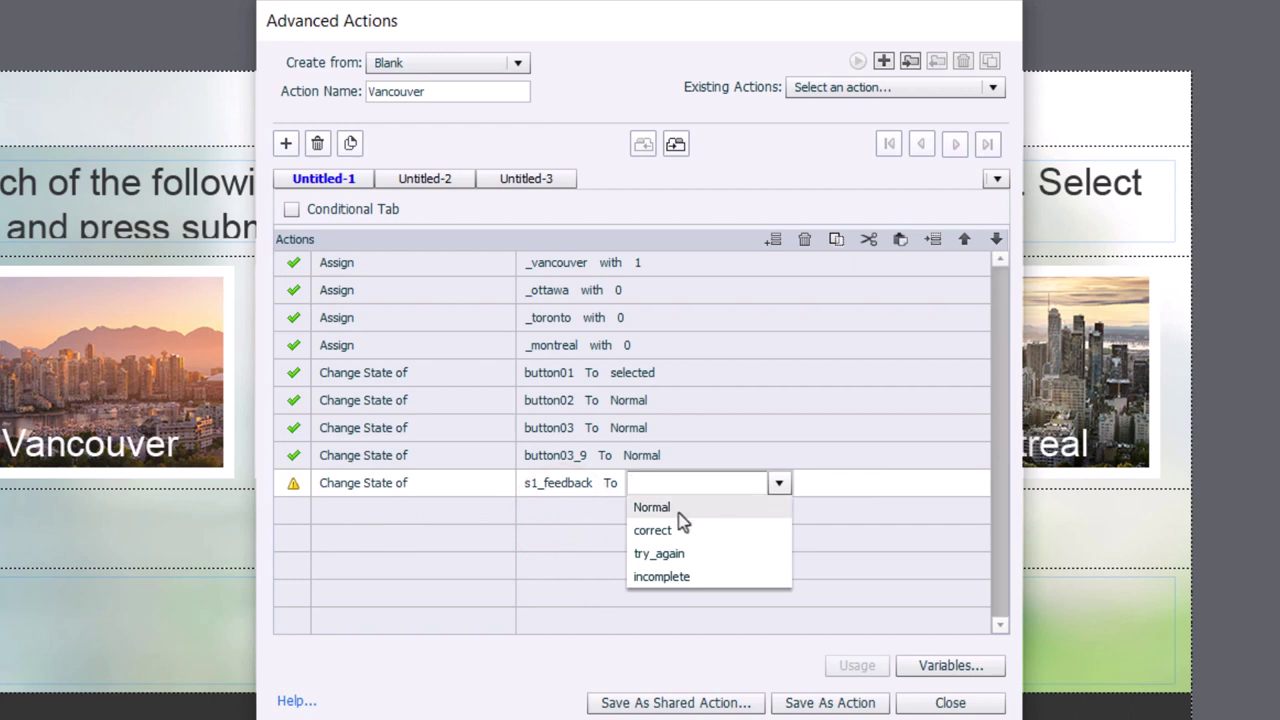
pyautogui.click(677, 508)
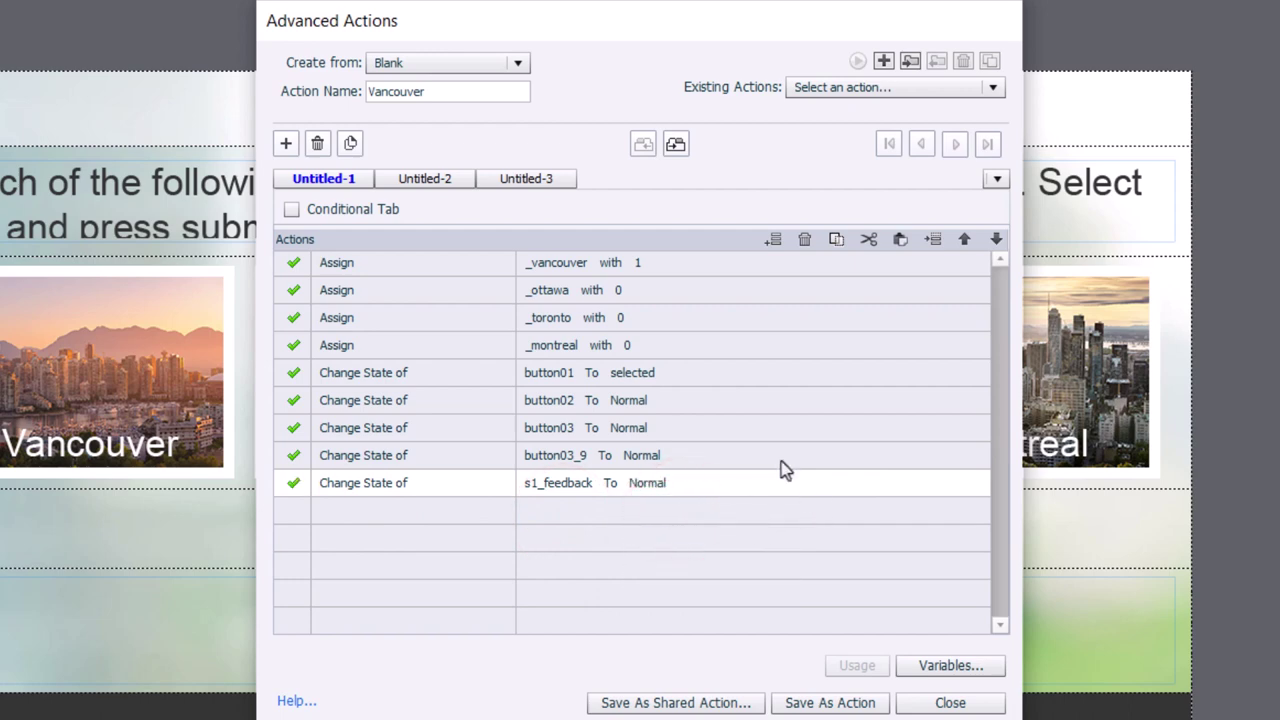
# Save the Vancouver action and create a duplicate of it.
pyautogui.click(850, 702)
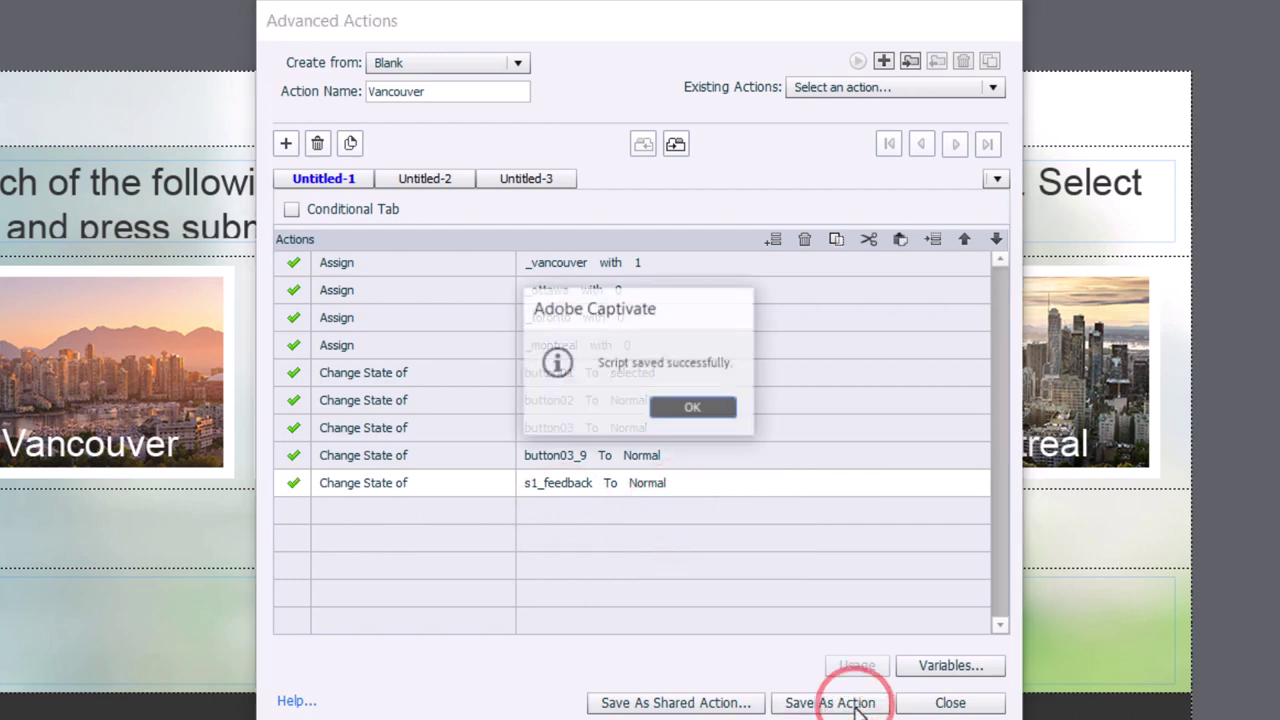
pyautogui.click(710, 418)
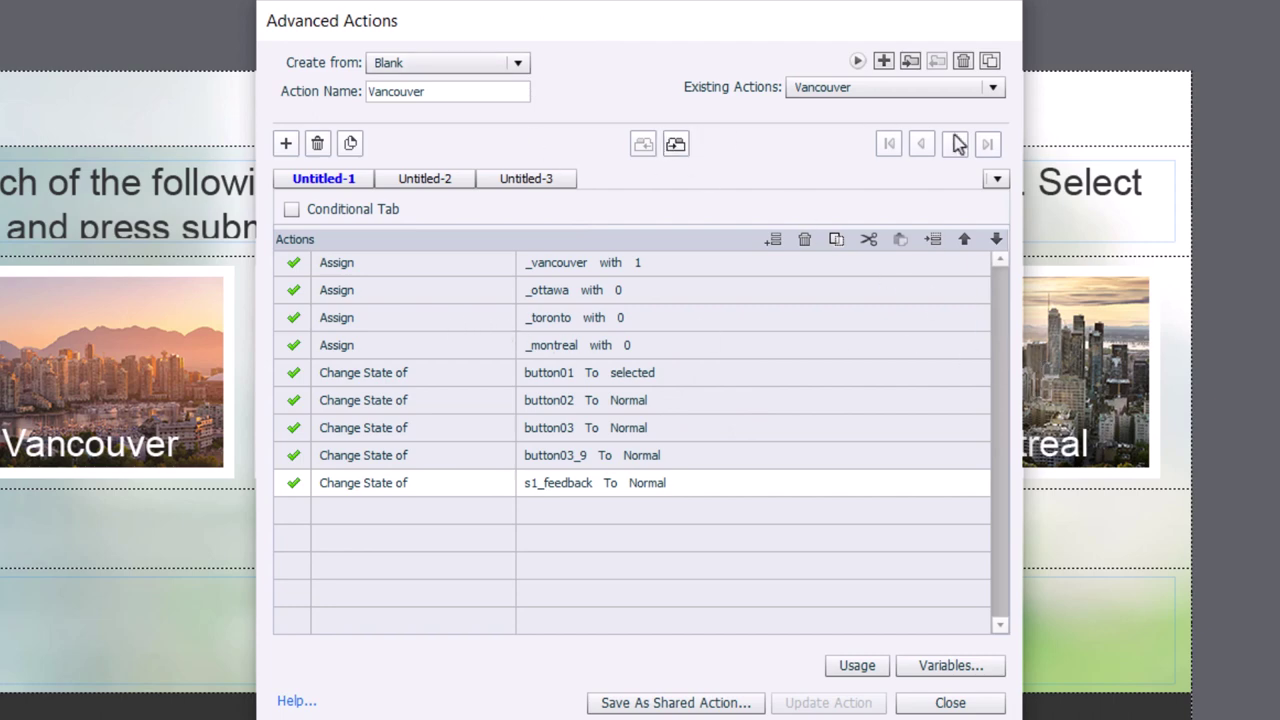
pyautogui.click(989, 62)
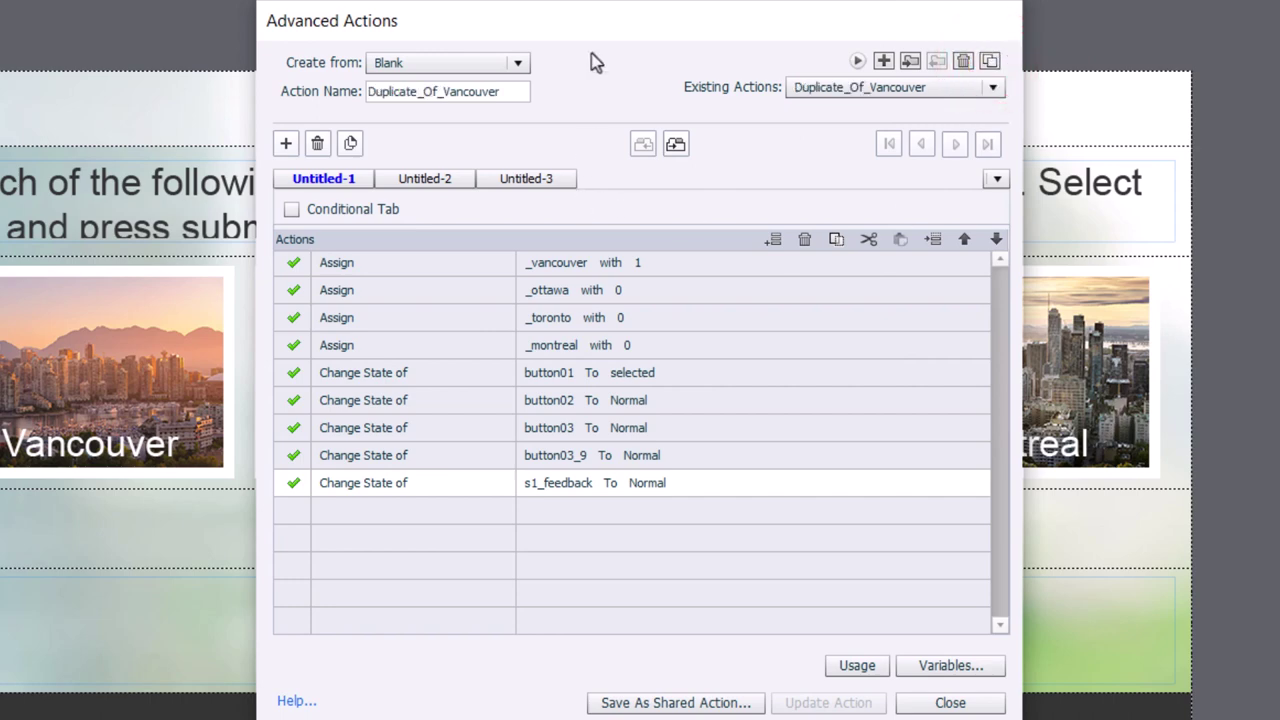
pyautogui.moveTo(588, 20); pyautogui.dragTo(508, 58)
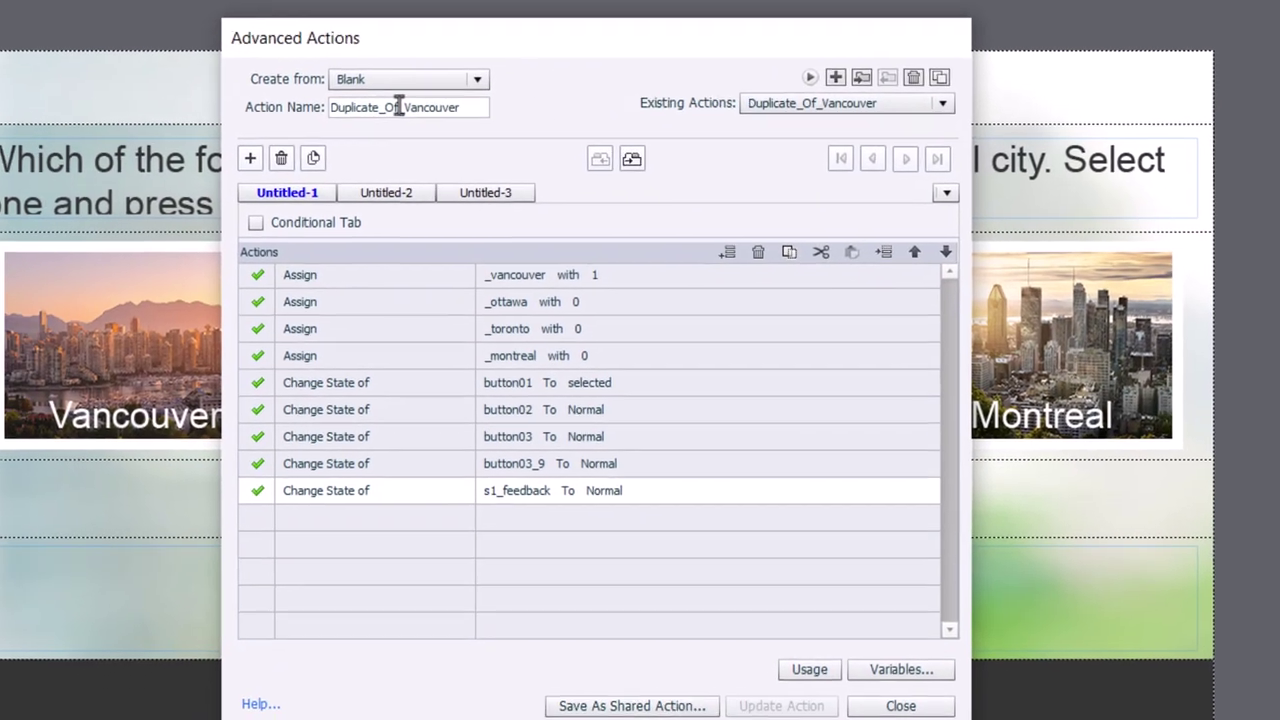
# Rename the duplicated Vancouver action as toronto.
pyautogui.click(359, 127)
pyautogui.doubleClick(477, 99)
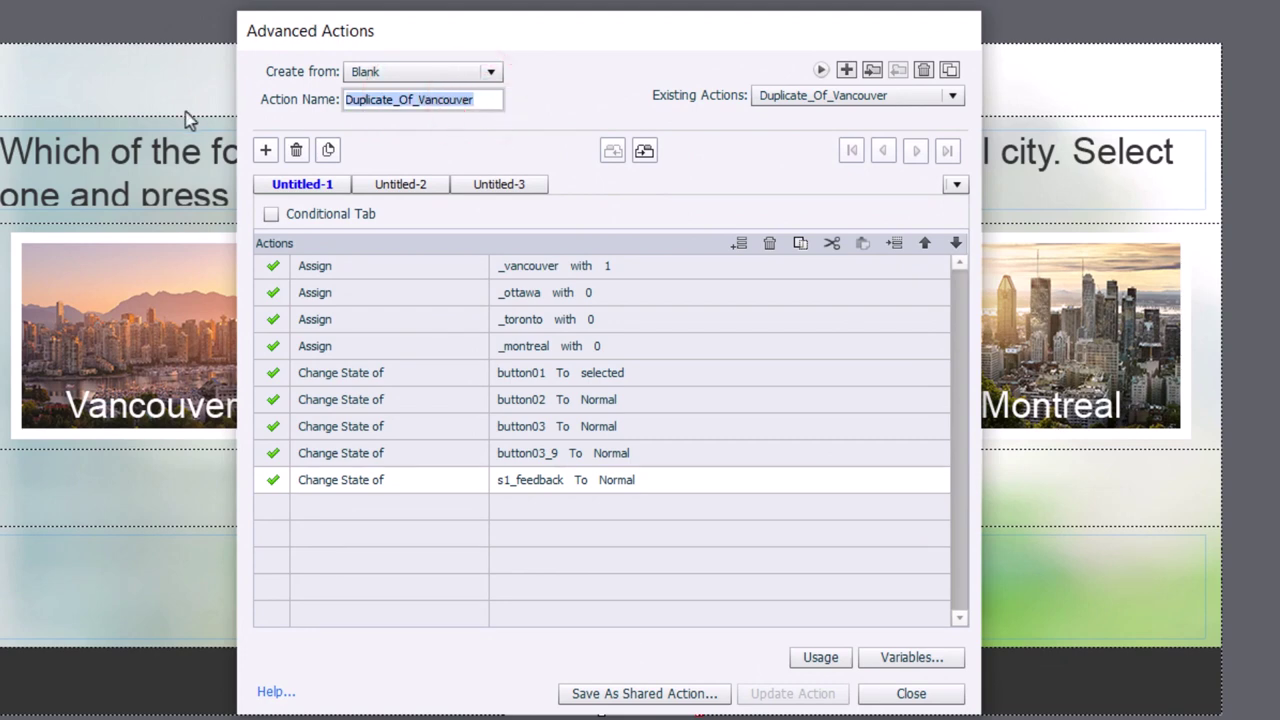
pyautogui.write('toronto')
# In the toronto action, assign the literal value 0 to _vancouver and 1 to _toronto.
pyautogui.click(610, 268)
pyautogui.click(629, 265)
pyautogui.click(632, 298)
pyautogui.write('0')
pyautogui.press('Return')
pyautogui.click(594, 322)
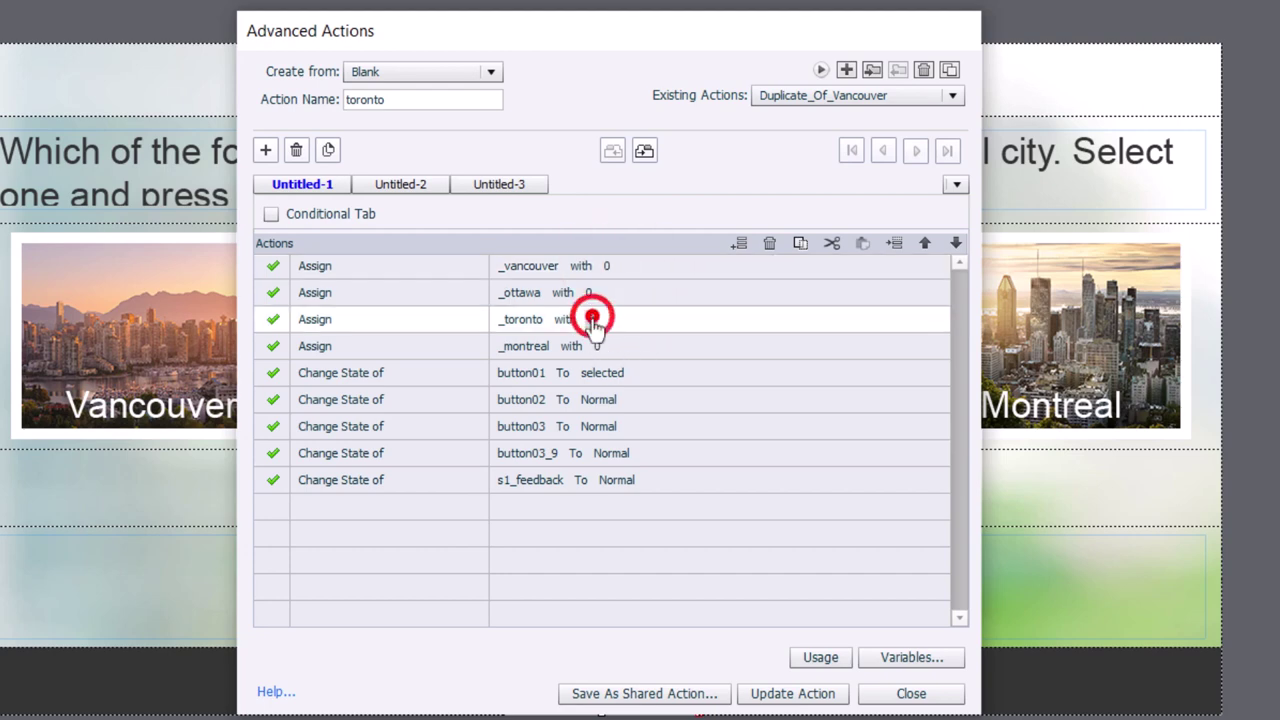
pyautogui.click(620, 319)
pyautogui.click(630, 361)
pyautogui.write('1')
pyautogui.press('Return')
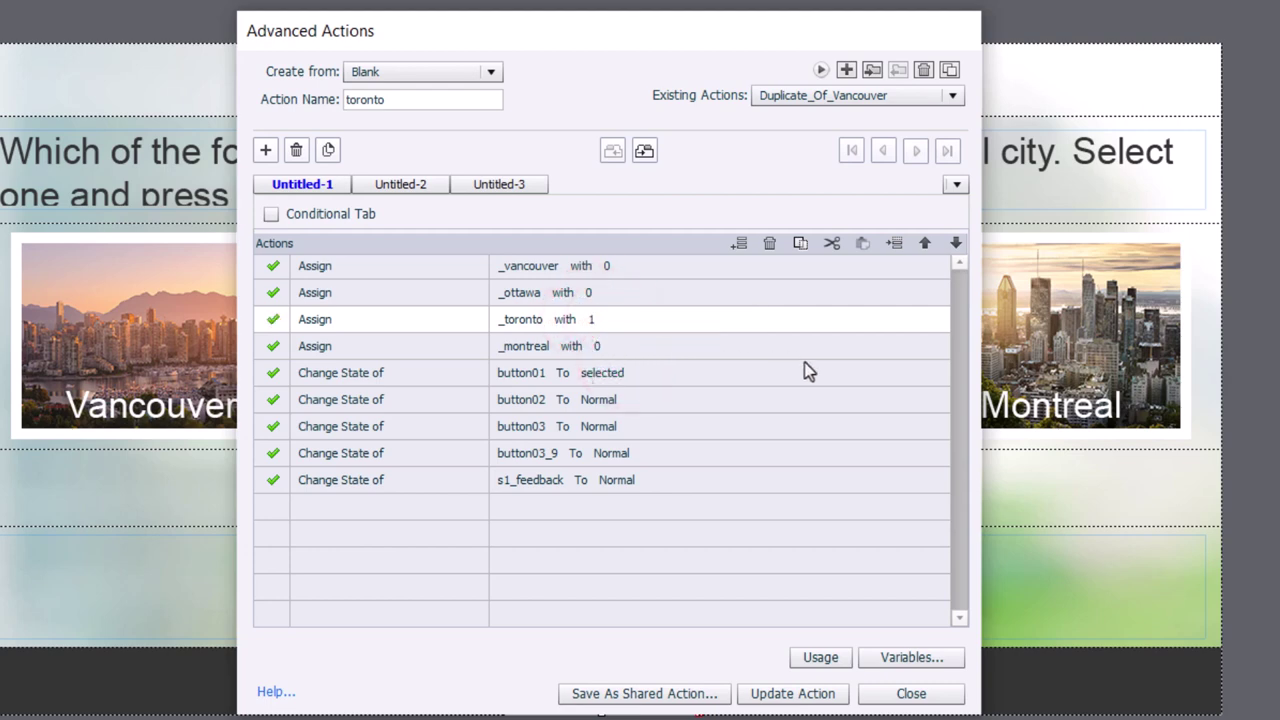
# Set button02 to selected and button01 to Normal in the toronto action, and update it.
pyautogui.click(610, 400)
pyautogui.click(614, 400)
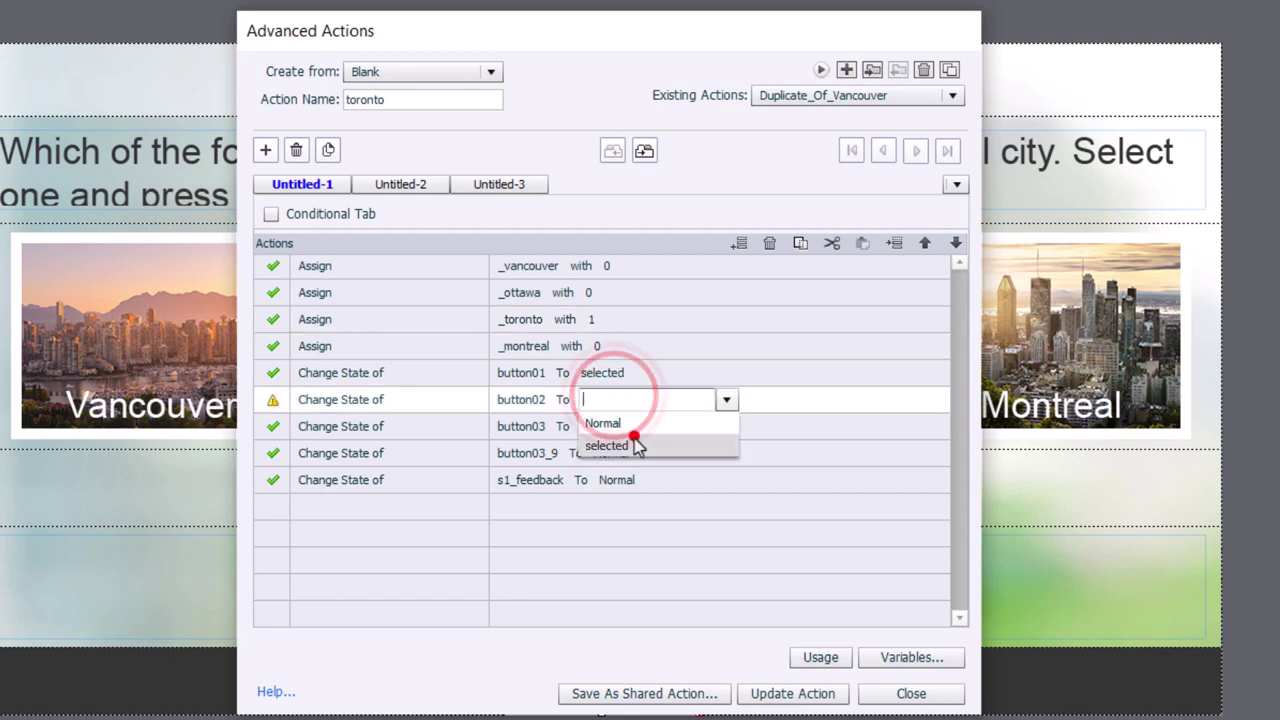
pyautogui.click(634, 440)
pyautogui.click(611, 372)
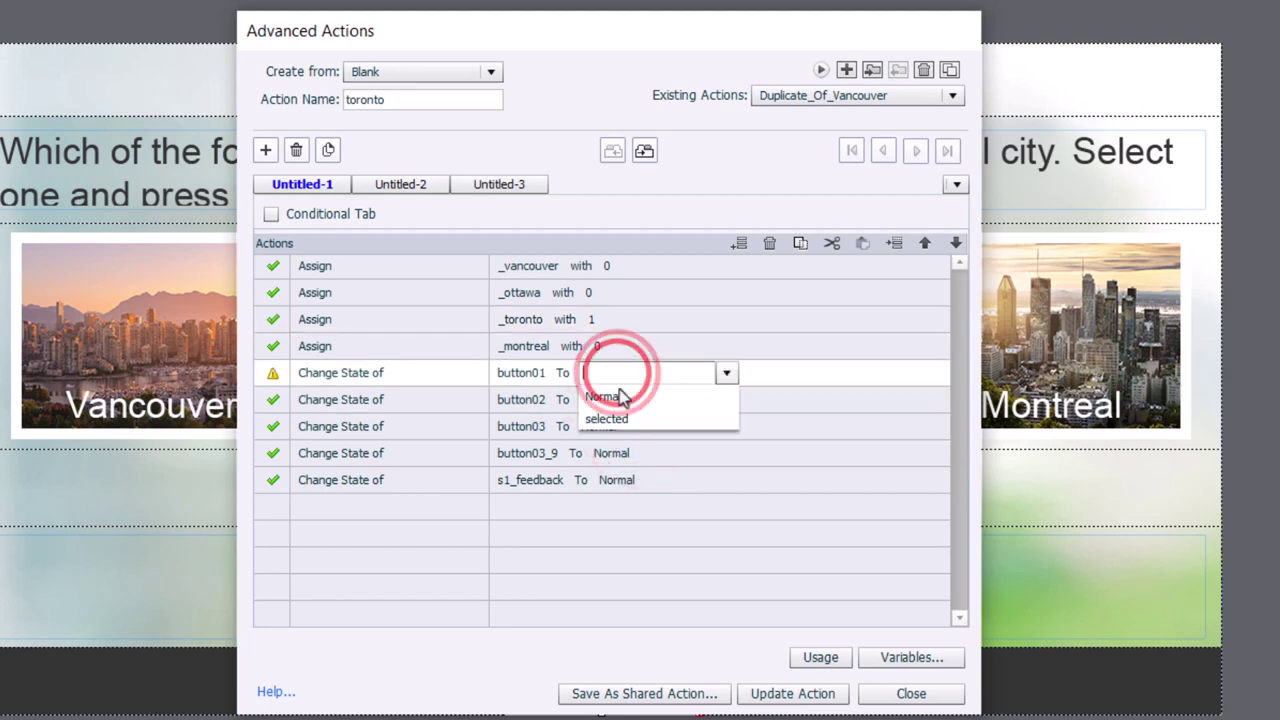
pyautogui.click(621, 390)
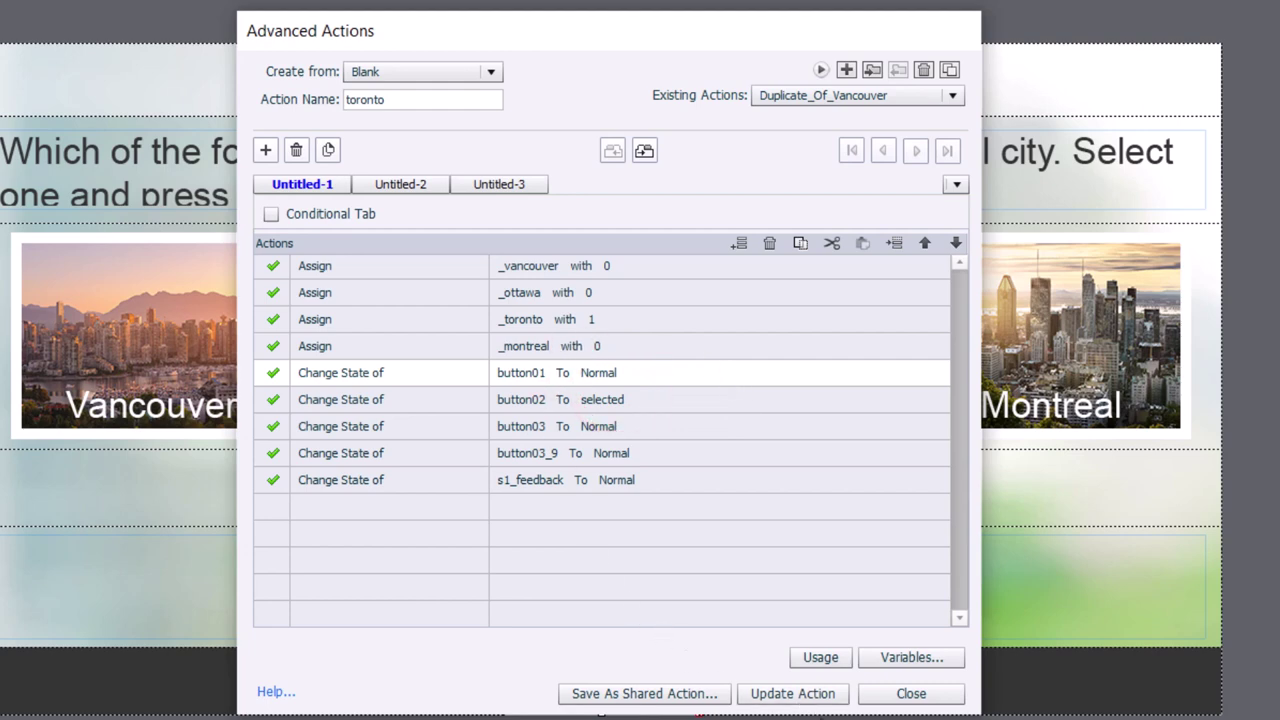
pyautogui.click(820, 691)
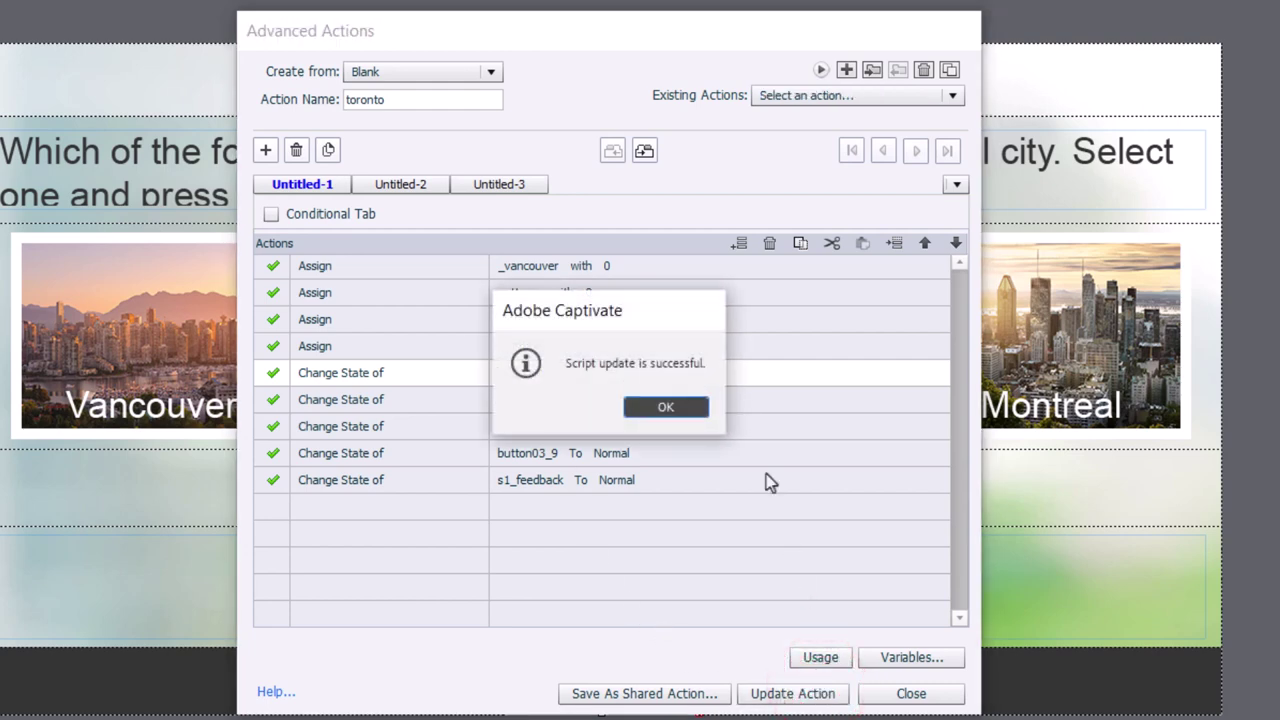
pyautogui.click(686, 406)
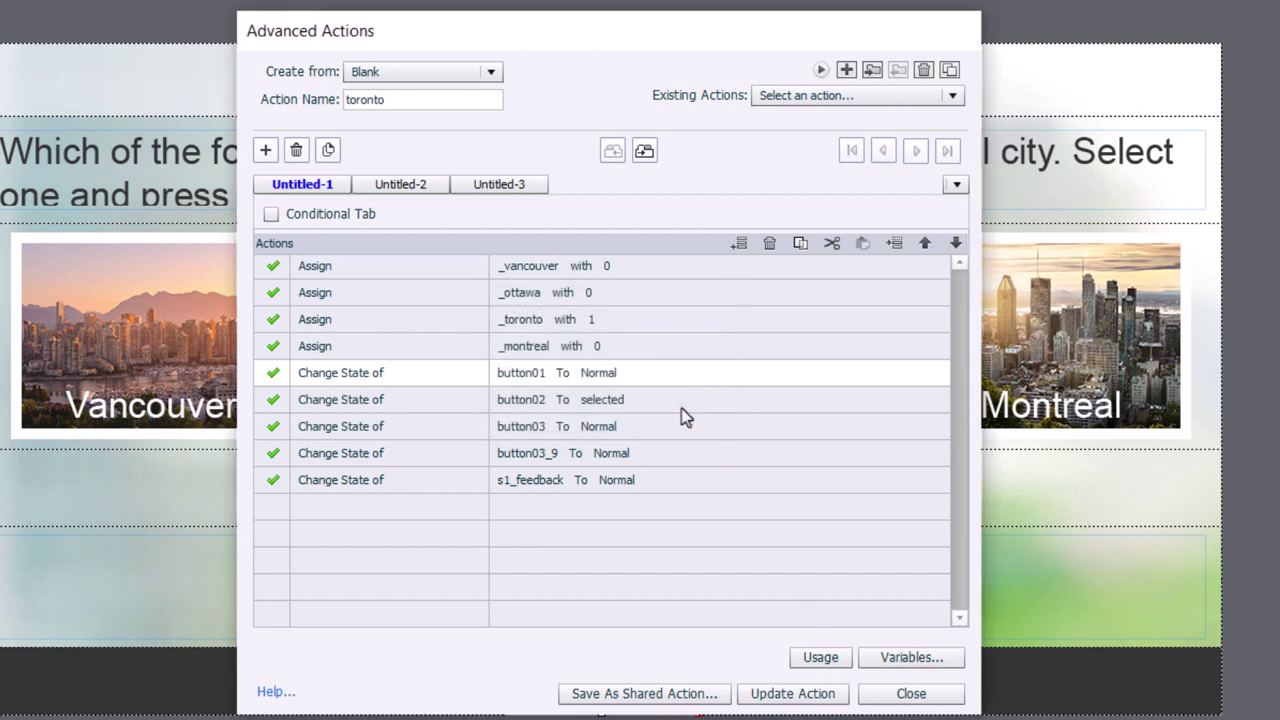
# Duplicate the toronto action and name the copy ottawa.
pyautogui.click(945, 74)
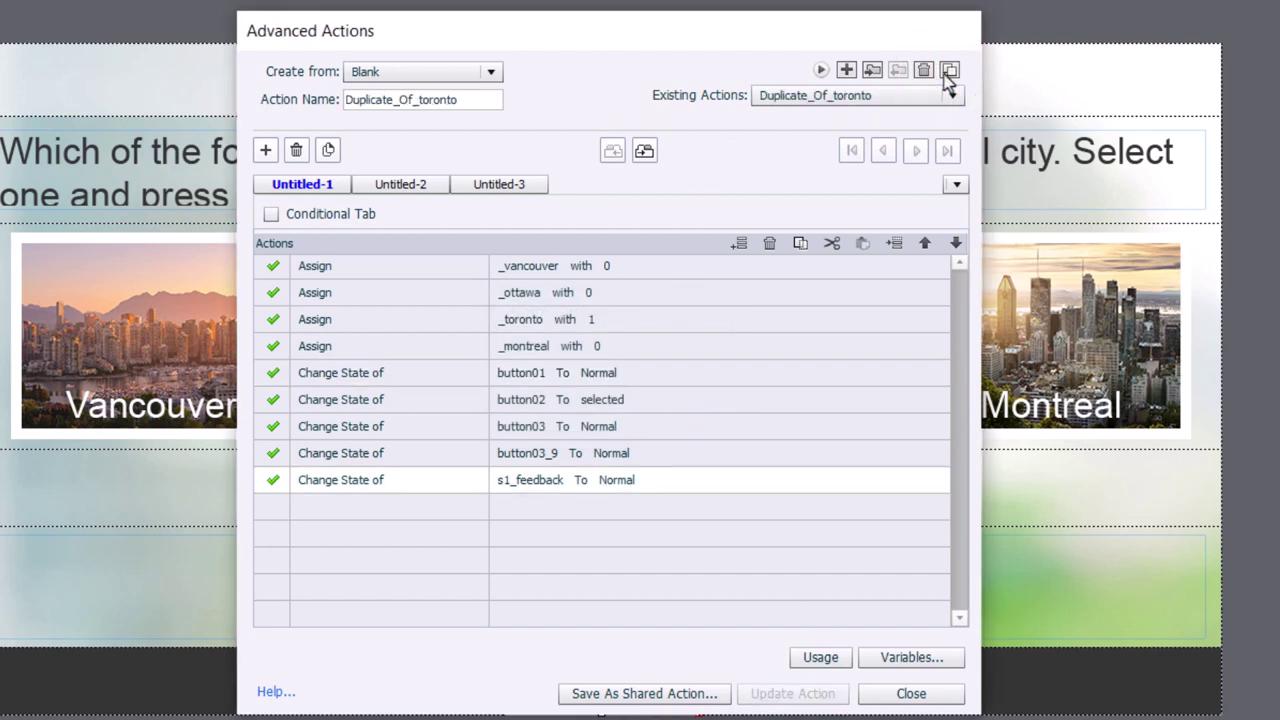
pyautogui.doubleClick(465, 100)
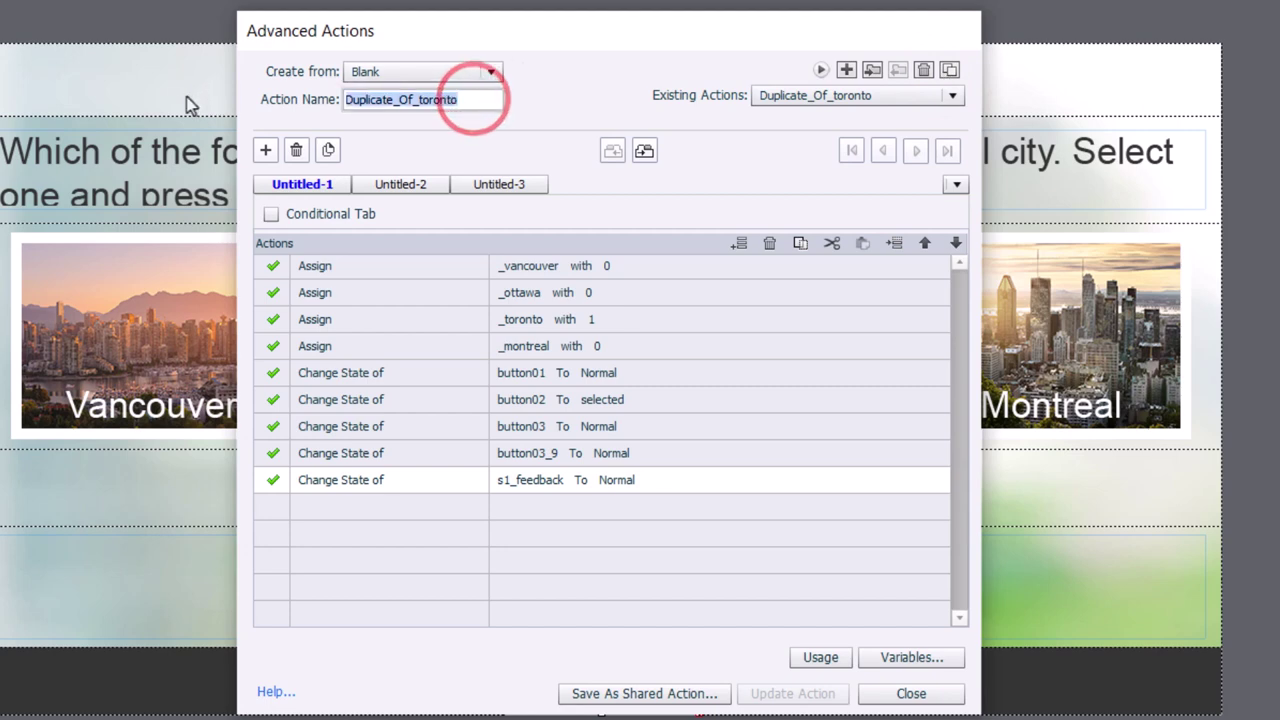
pyautogui.write('ottawa')
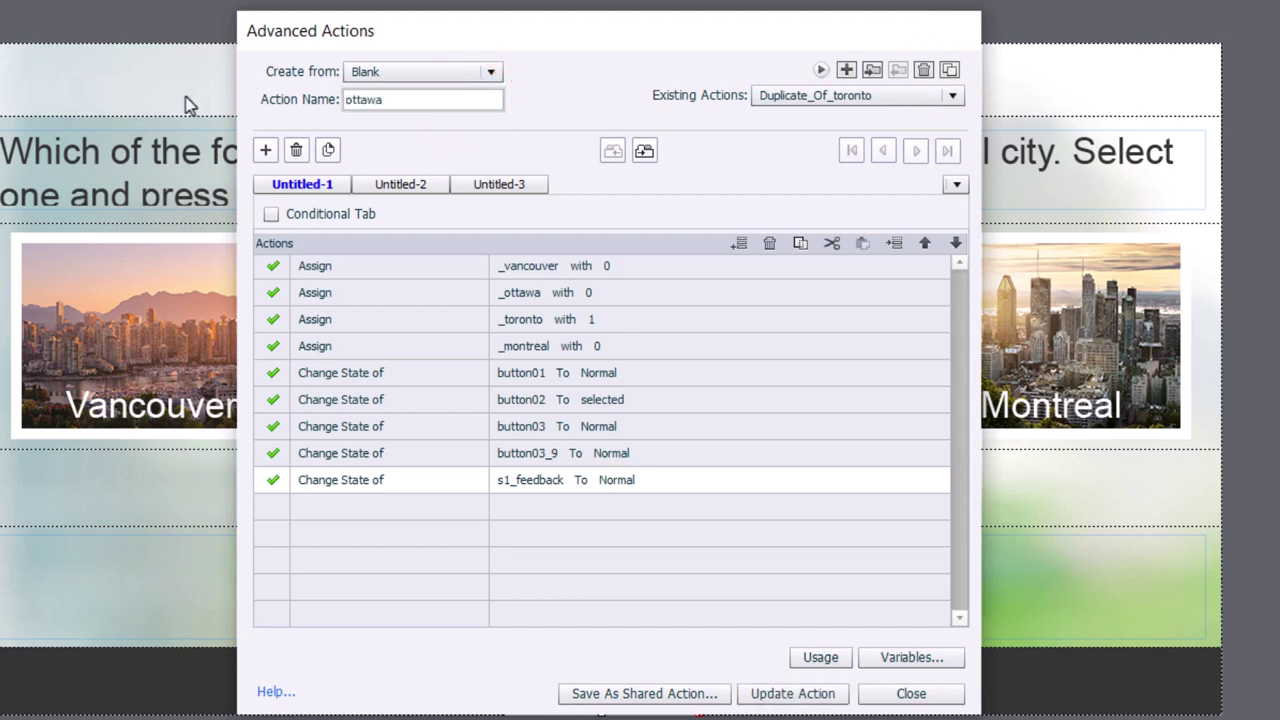
# In the ottawa action, assign the literal value 1 to _ottawa and 0 to _toronto.
pyautogui.click(588, 292)
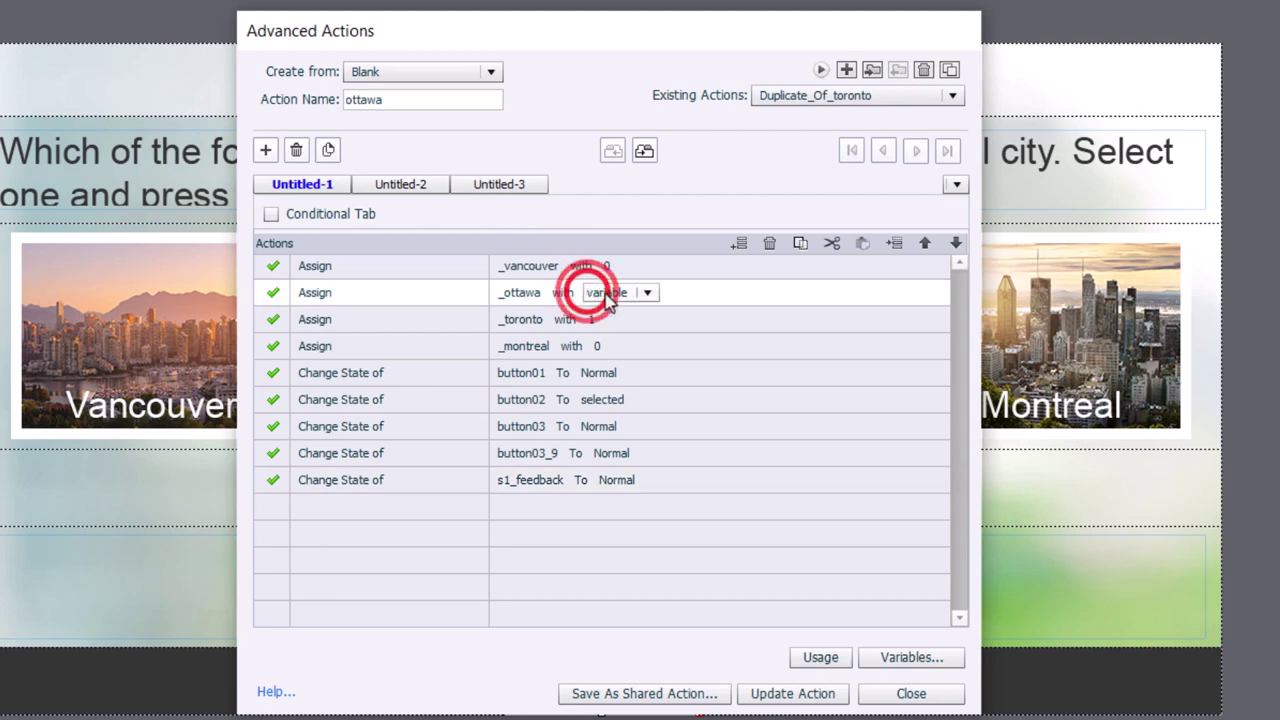
pyautogui.click(605, 292)
pyautogui.click(619, 327)
pyautogui.write('1')
pyautogui.press('Return')
pyautogui.click(595, 322)
pyautogui.click(590, 320)
pyautogui.click(623, 320)
pyautogui.click(632, 368)
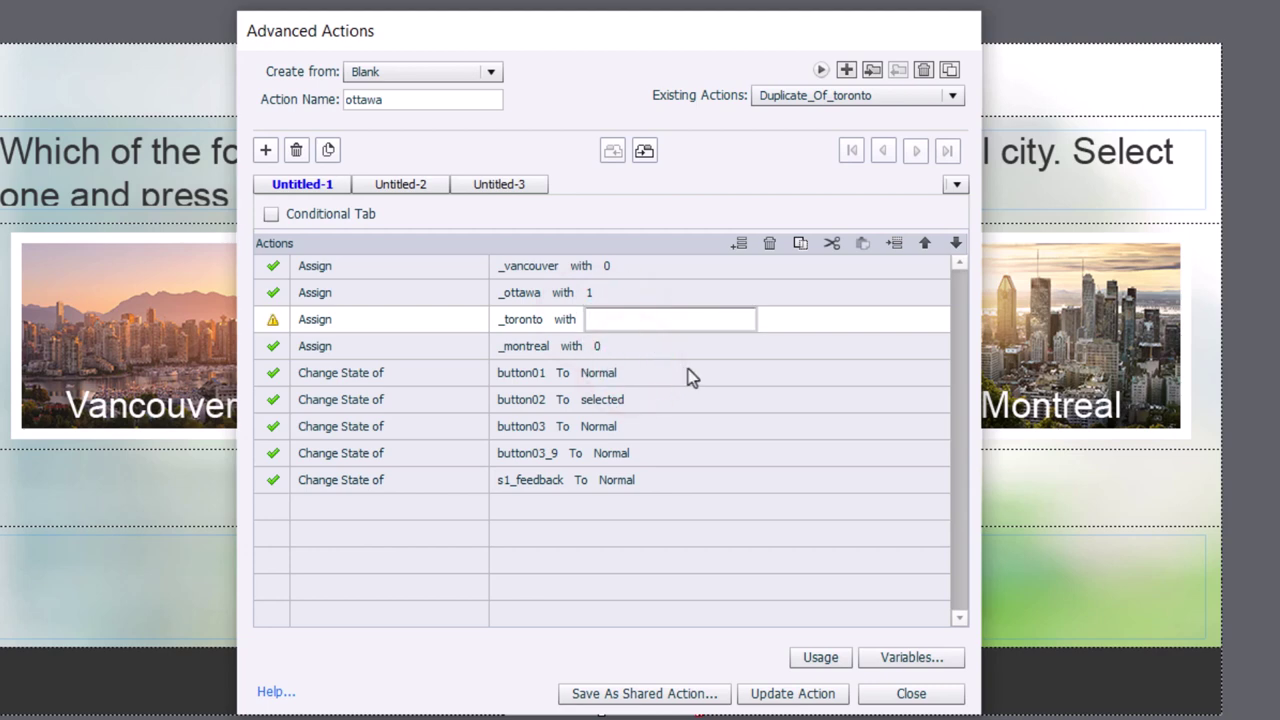
pyautogui.write('0')
pyautogui.press('Return')
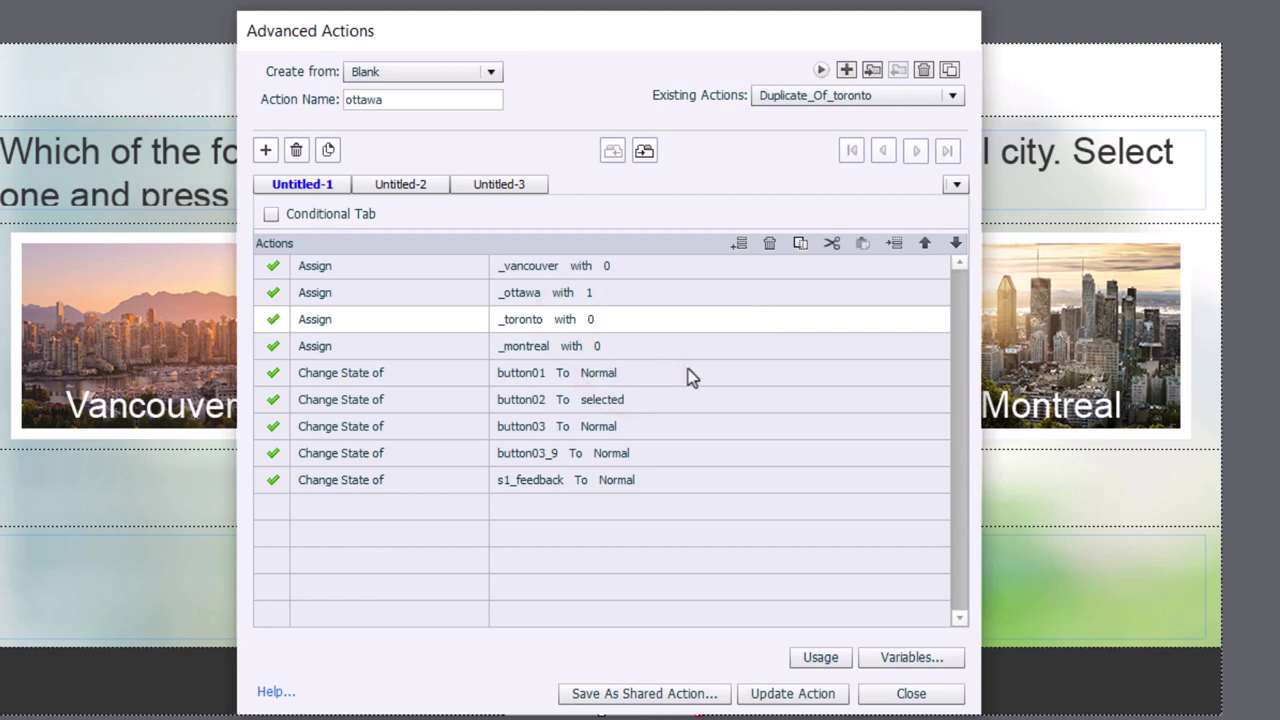
# Set button02 to Normal and button03 to selected in the ottawa action, and update it.
pyautogui.click(620, 400)
pyautogui.click(620, 400)
pyautogui.click(620, 428)
pyautogui.click(620, 427)
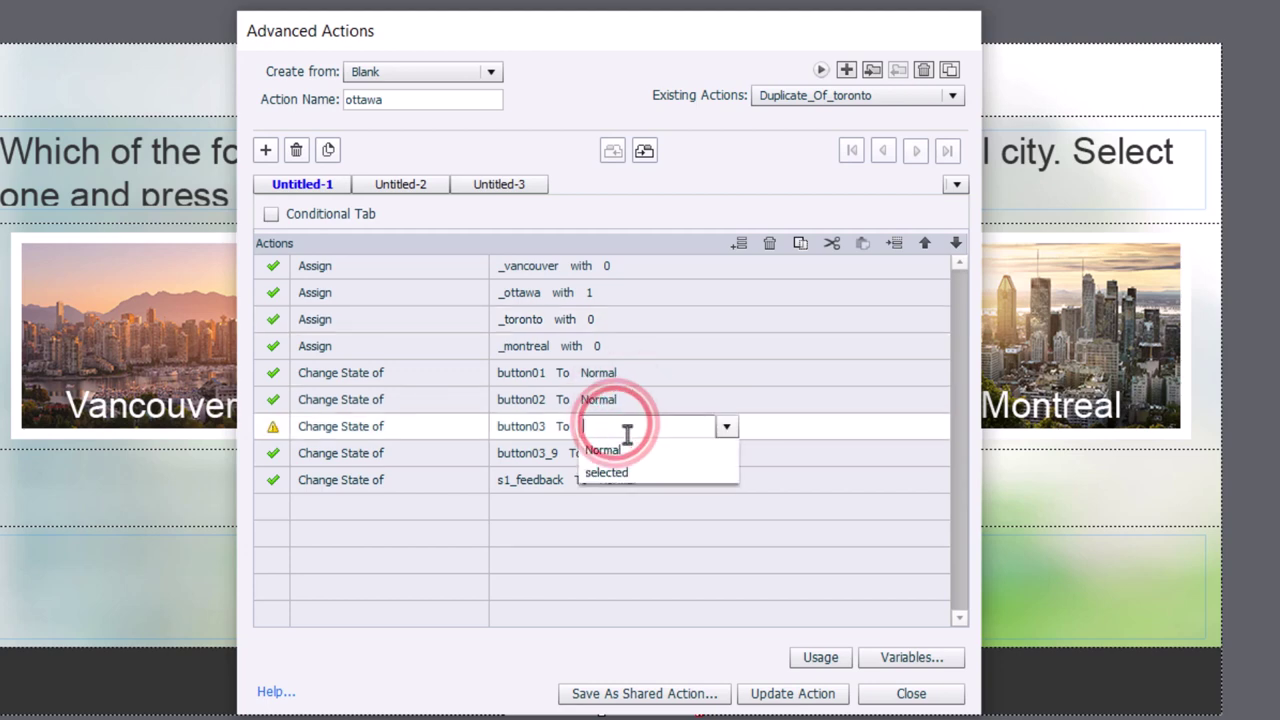
pyautogui.click(632, 472)
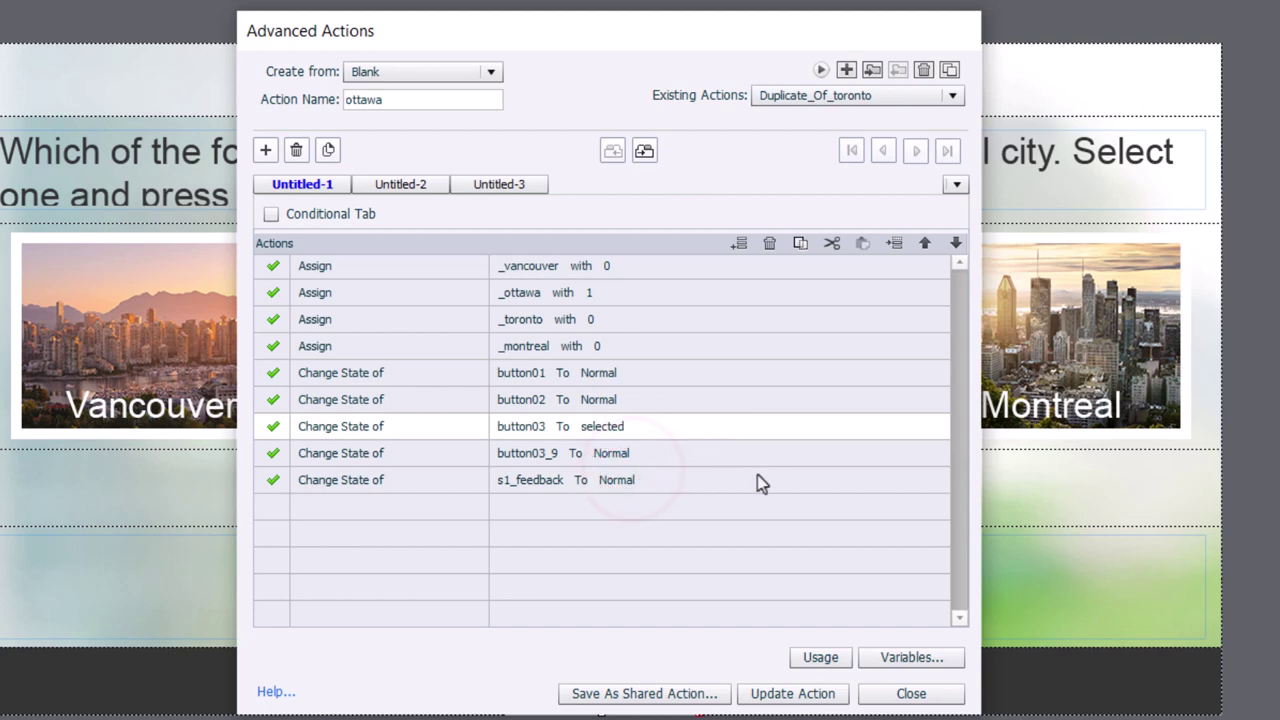
pyautogui.click(800, 690)
pyautogui.click(672, 412)
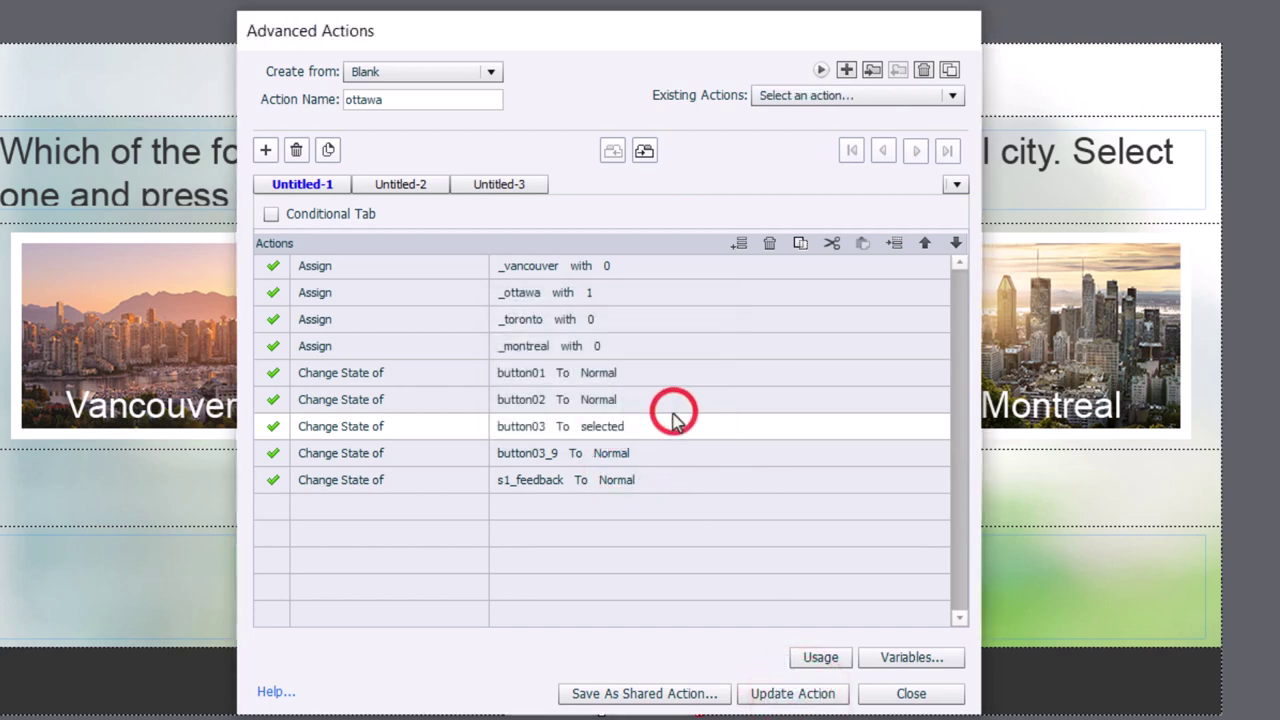
# Duplicate the ottawa action and name the copy montreal.
pyautogui.click(948, 72)
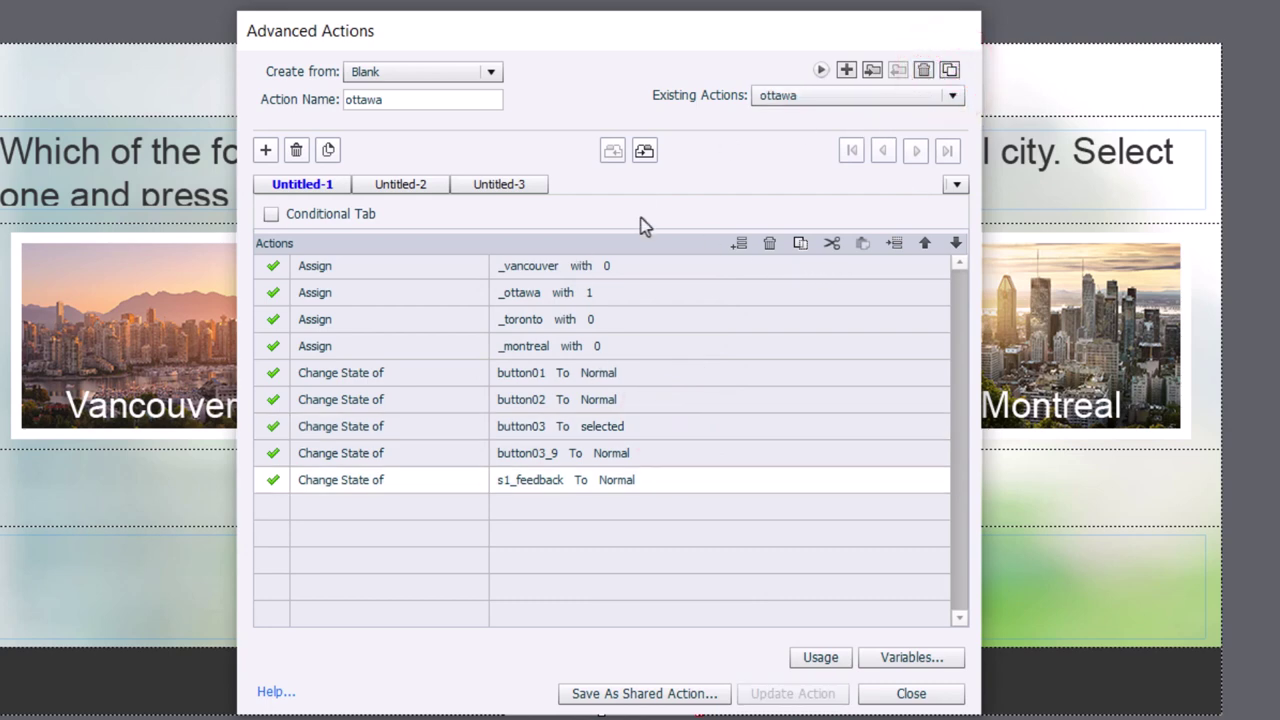
pyautogui.doubleClick(470, 99)
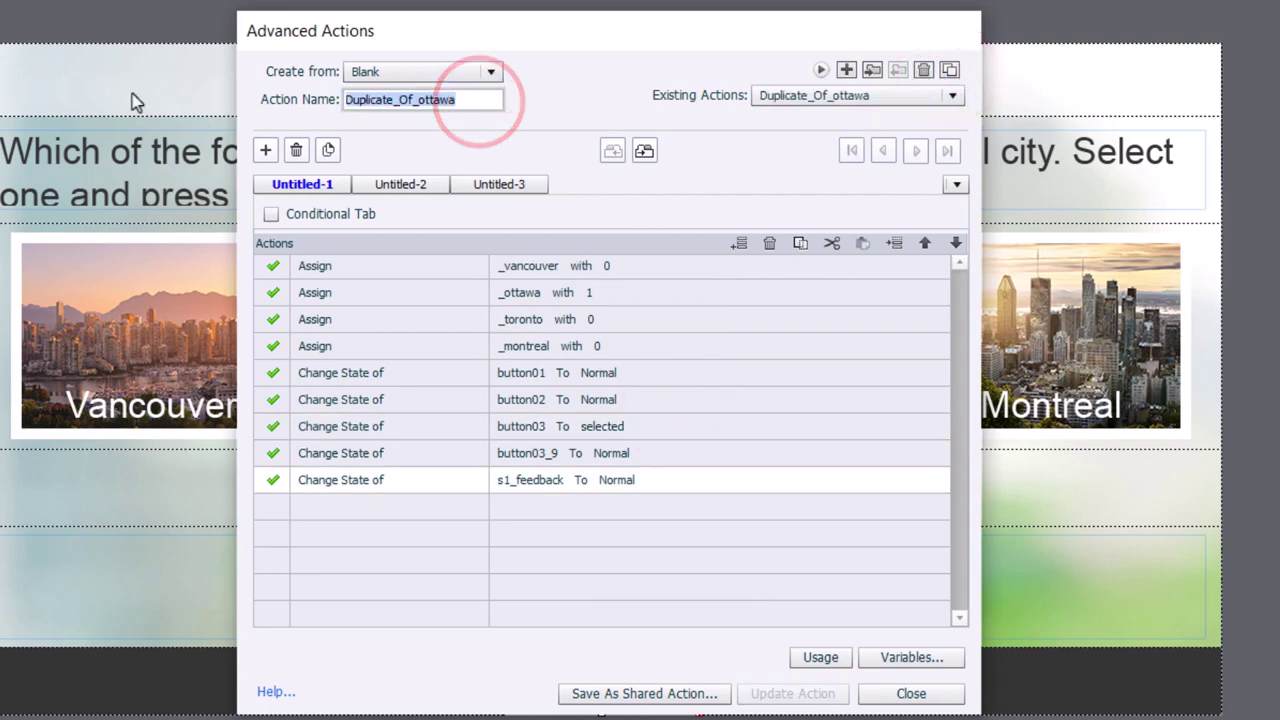
pyautogui.write('montreal')
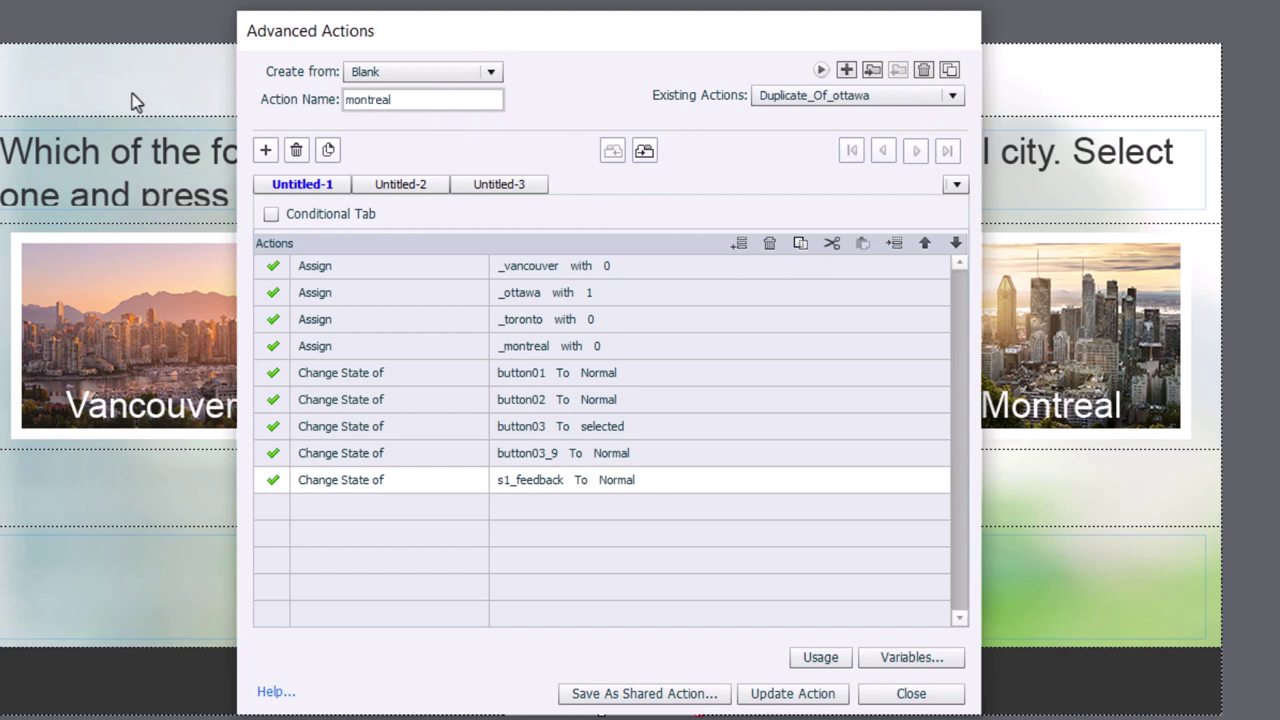
# In the montreal action, assign the literal value 0 to _ottawa and 1 to _montreal.
pyautogui.click(590, 292)
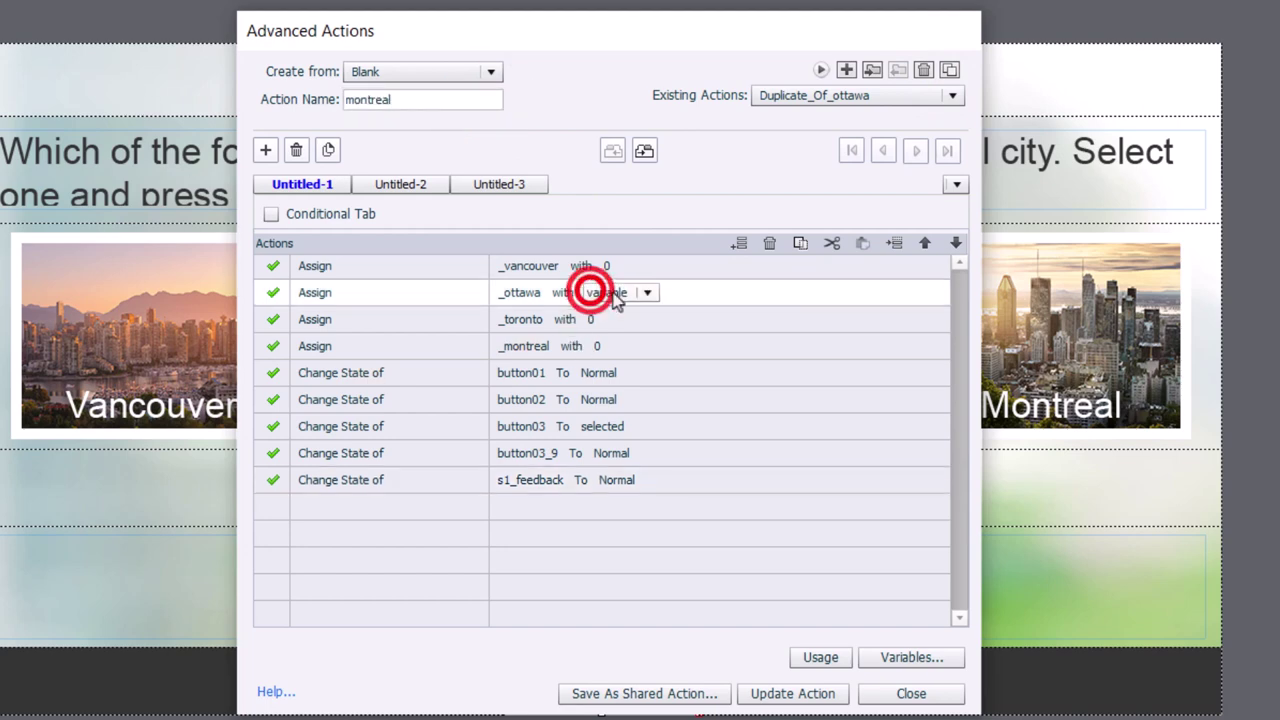
pyautogui.click(612, 292)
pyautogui.click(614, 330)
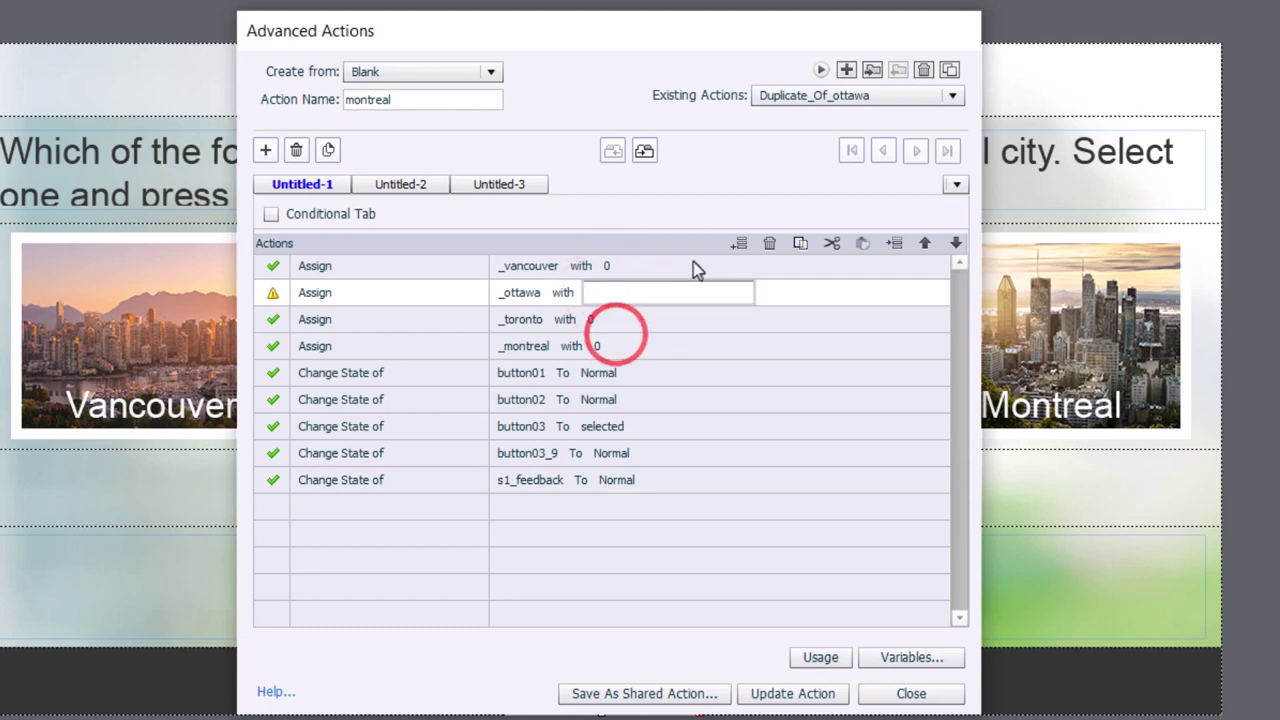
pyautogui.write('0')
pyautogui.press('Return')
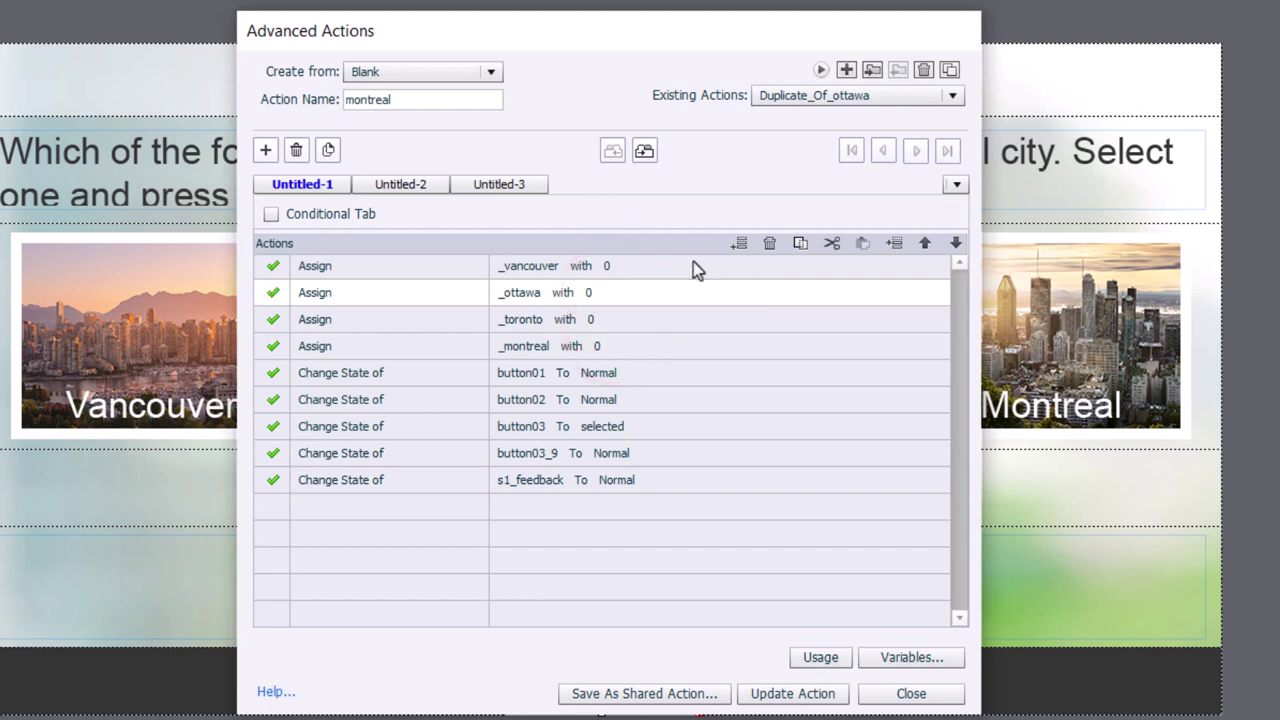
pyautogui.click(600, 346)
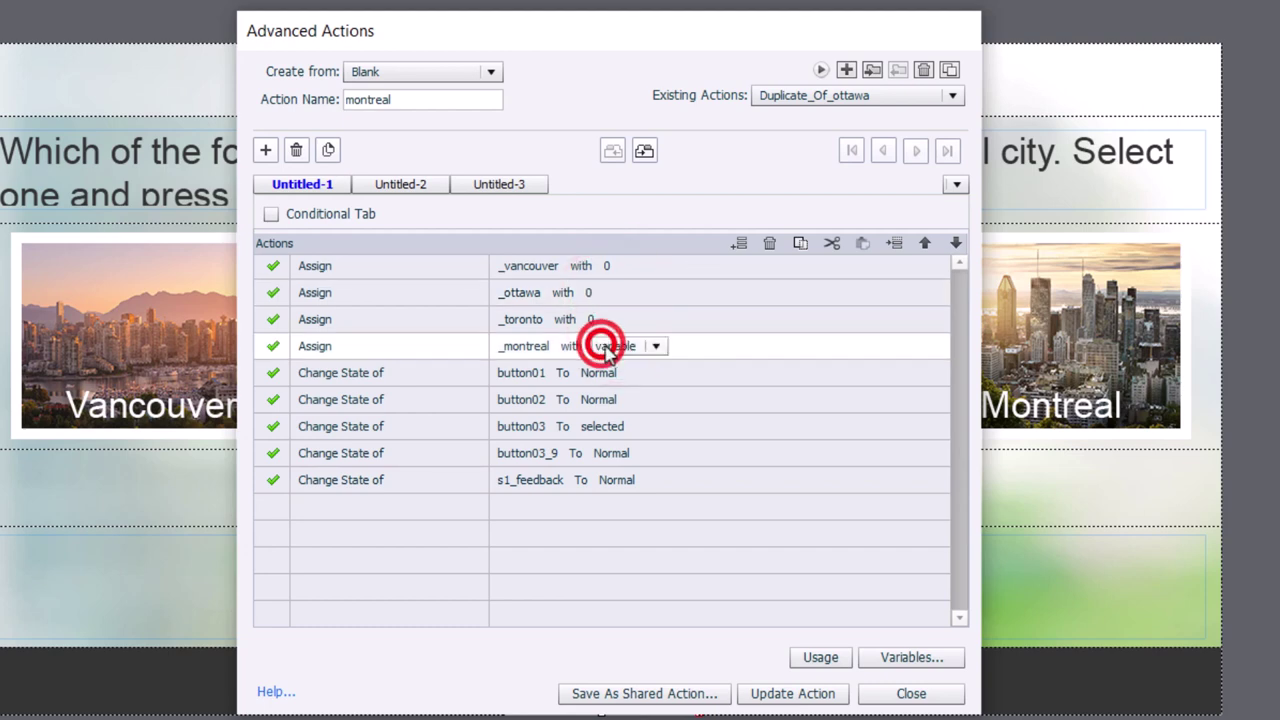
pyautogui.click(612, 344)
pyautogui.click(614, 377)
pyautogui.write('1')
pyautogui.press('Return')
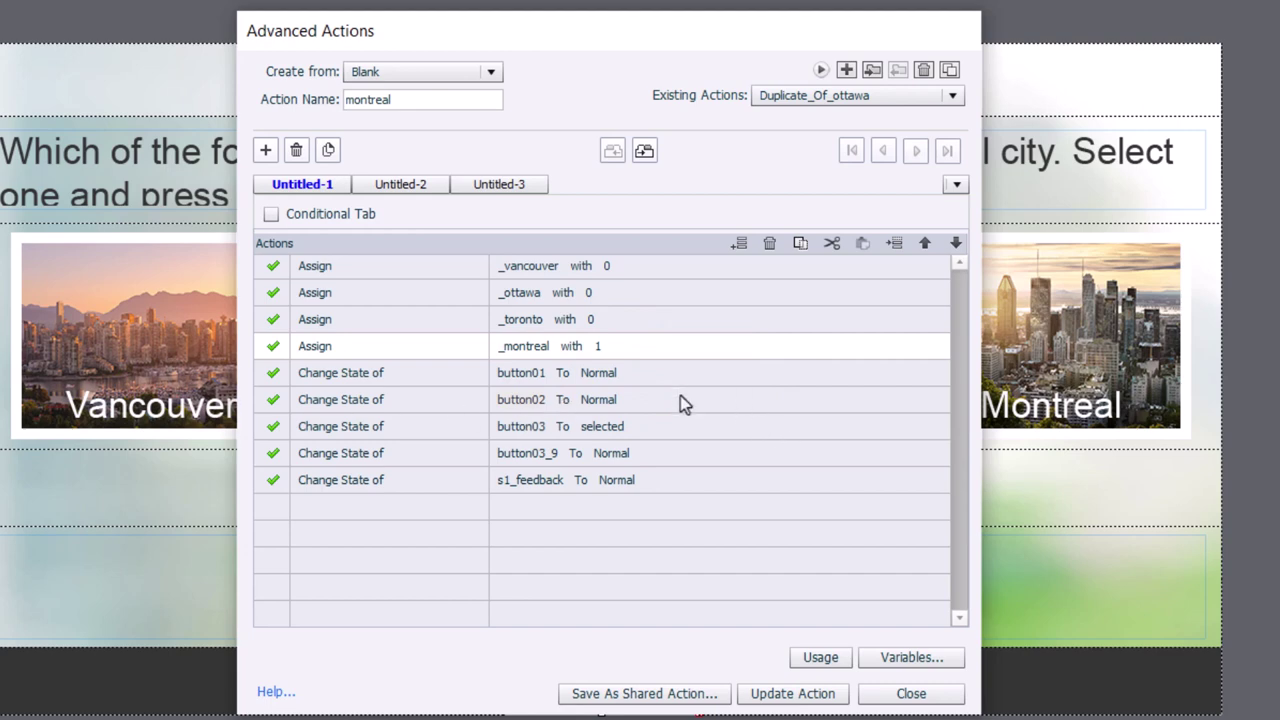
# Set button03 to Normal and button03_9 to selected in the montreal action, then update it and close the advanced actions.
pyautogui.click(631, 429)
pyautogui.click(647, 449)
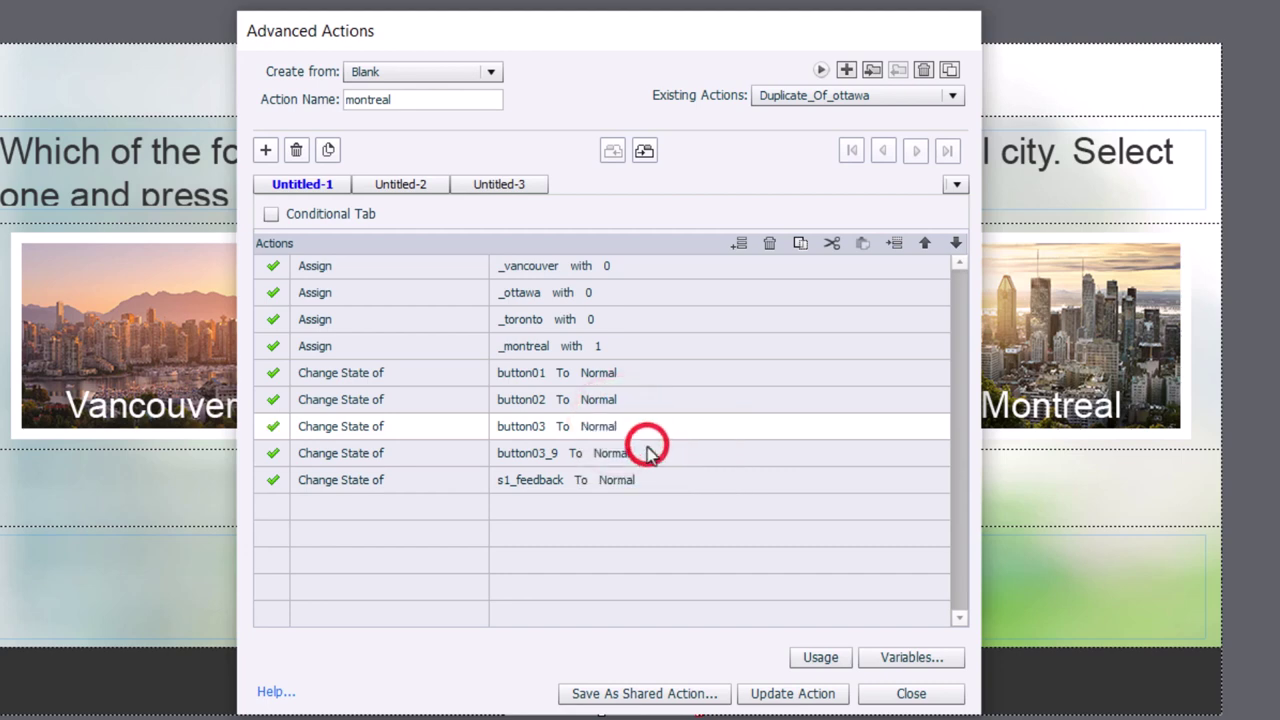
pyautogui.click(516, 455)
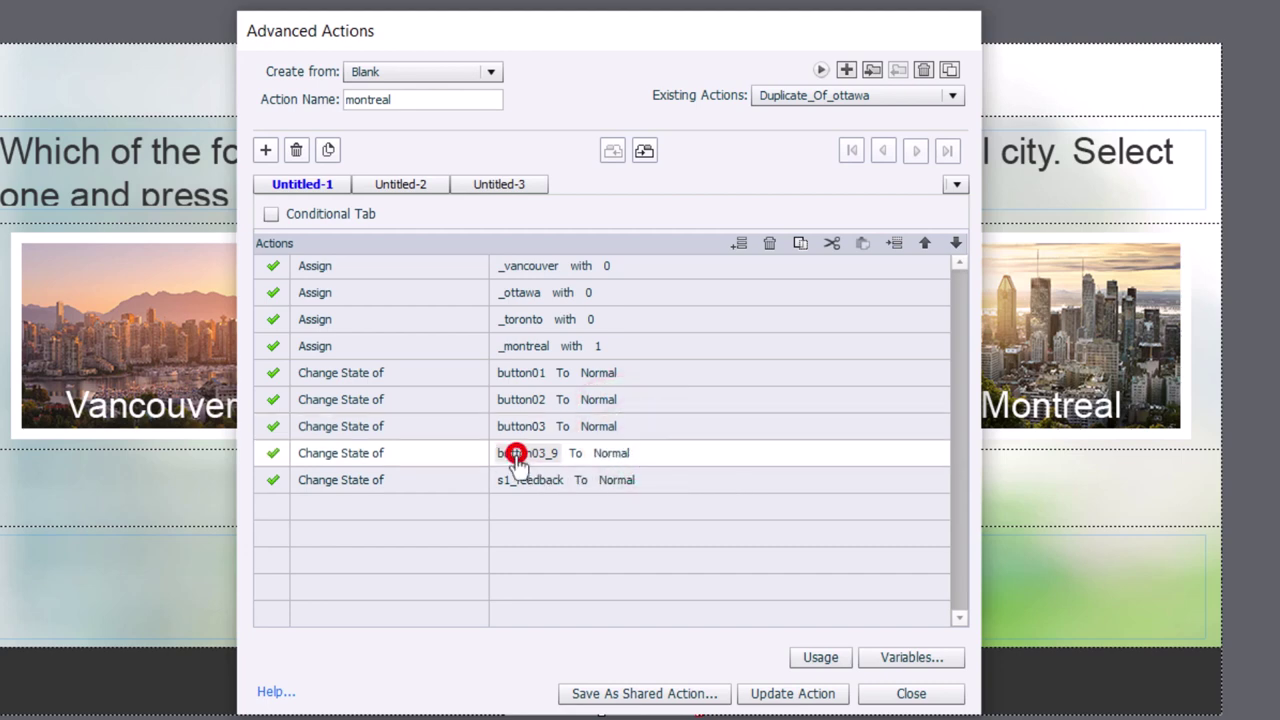
pyautogui.click(611, 453)
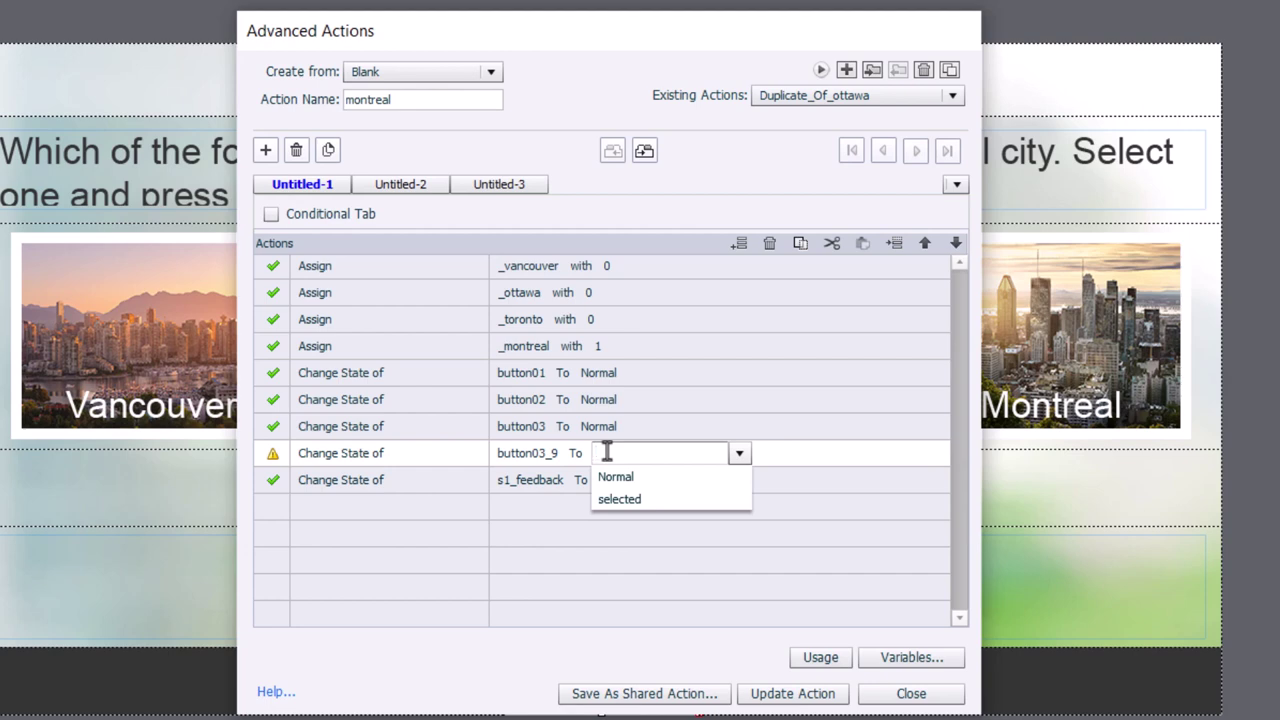
pyautogui.click(620, 499)
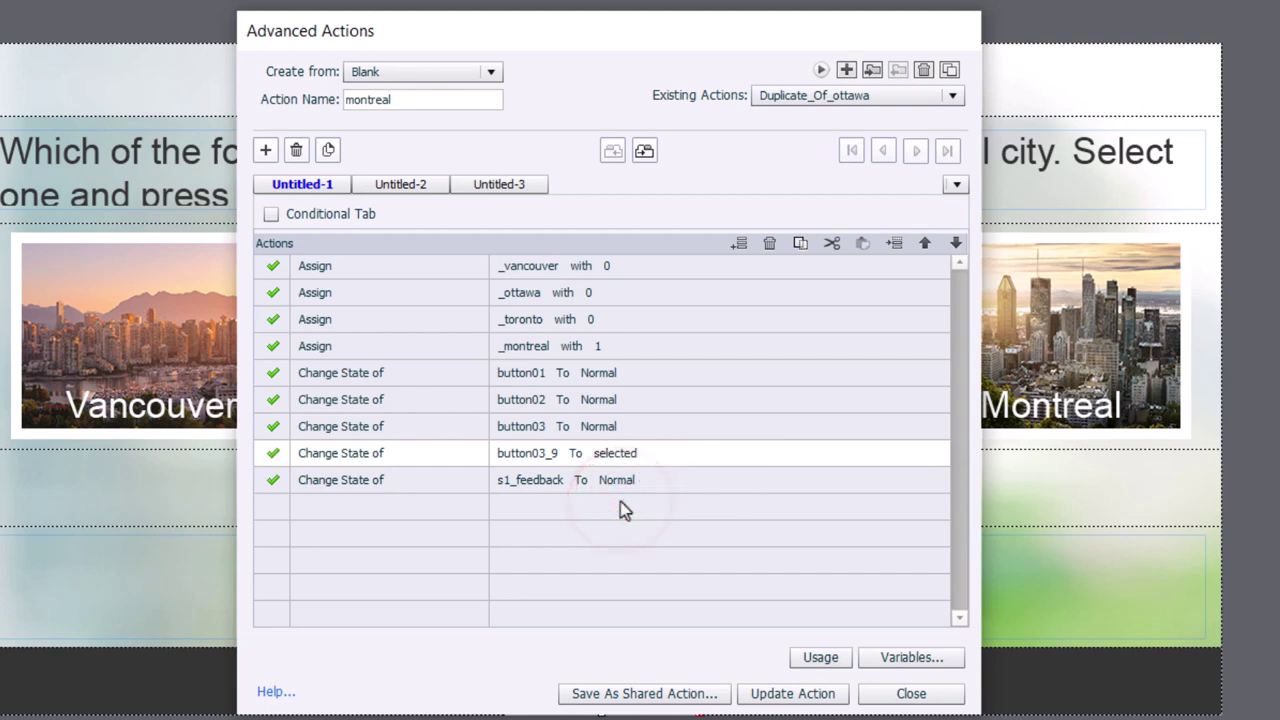
pyautogui.click(797, 693)
pyautogui.click(685, 410)
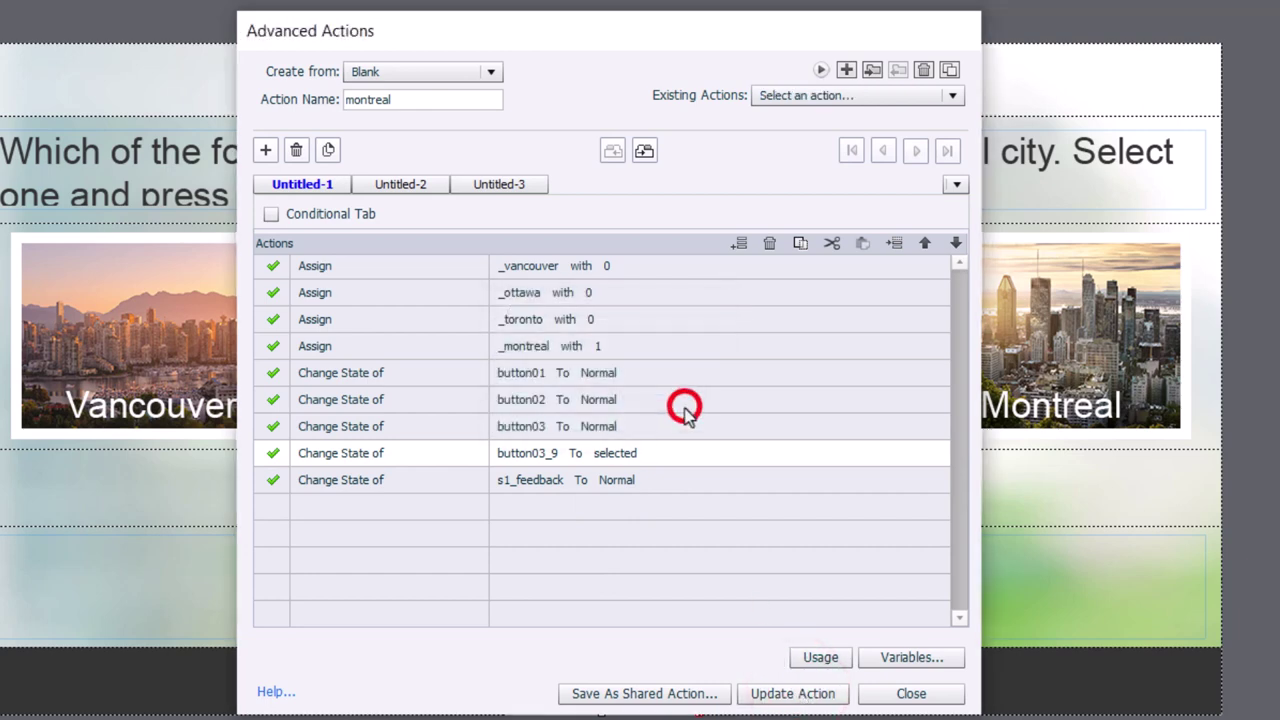
pyautogui.click(922, 697)
# Rename the Vancouver picture button as vancouver and the Toronto picture button as toronto.
pyautogui.click(199, 328)
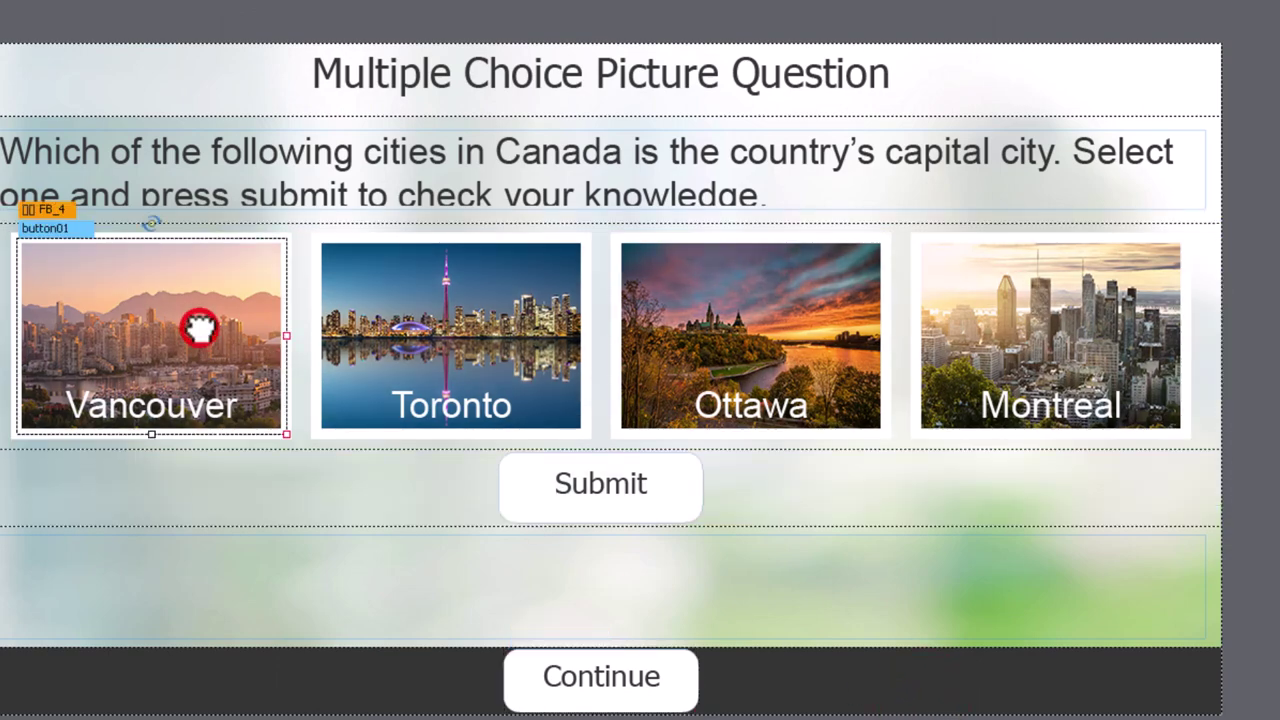
pyautogui.doubleClick(1279, 0)
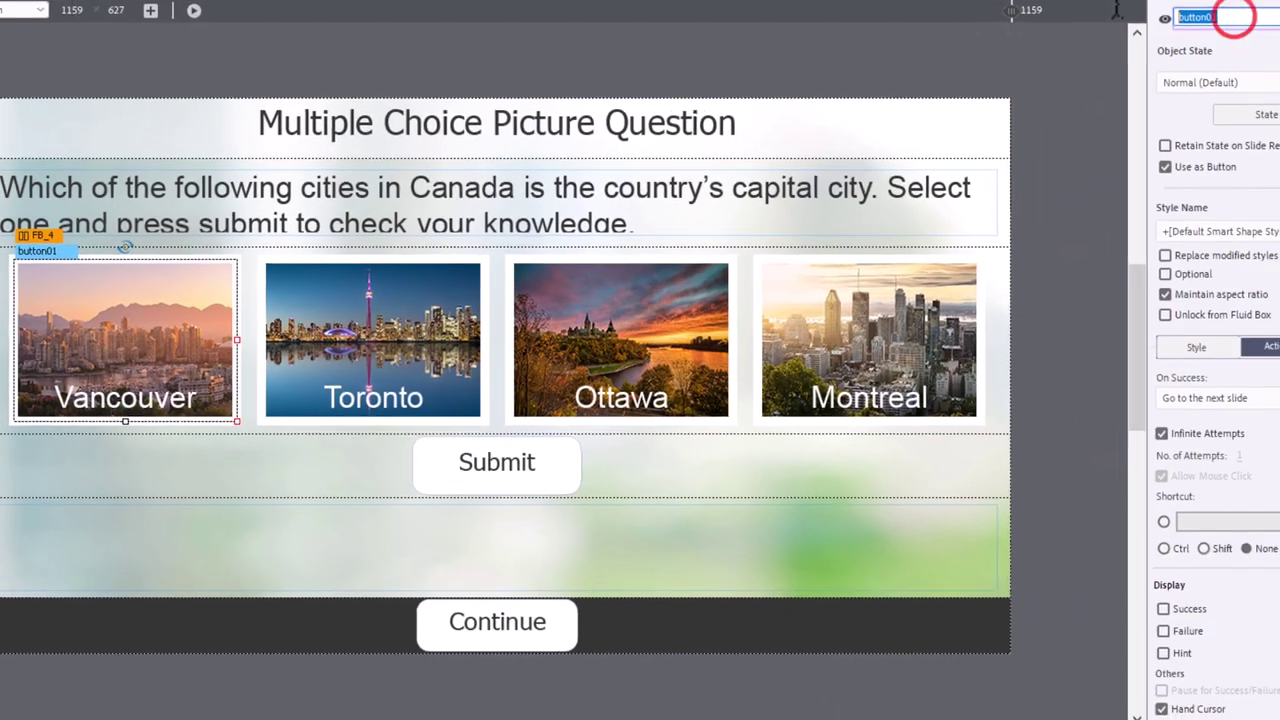
pyautogui.press('BackSpace')
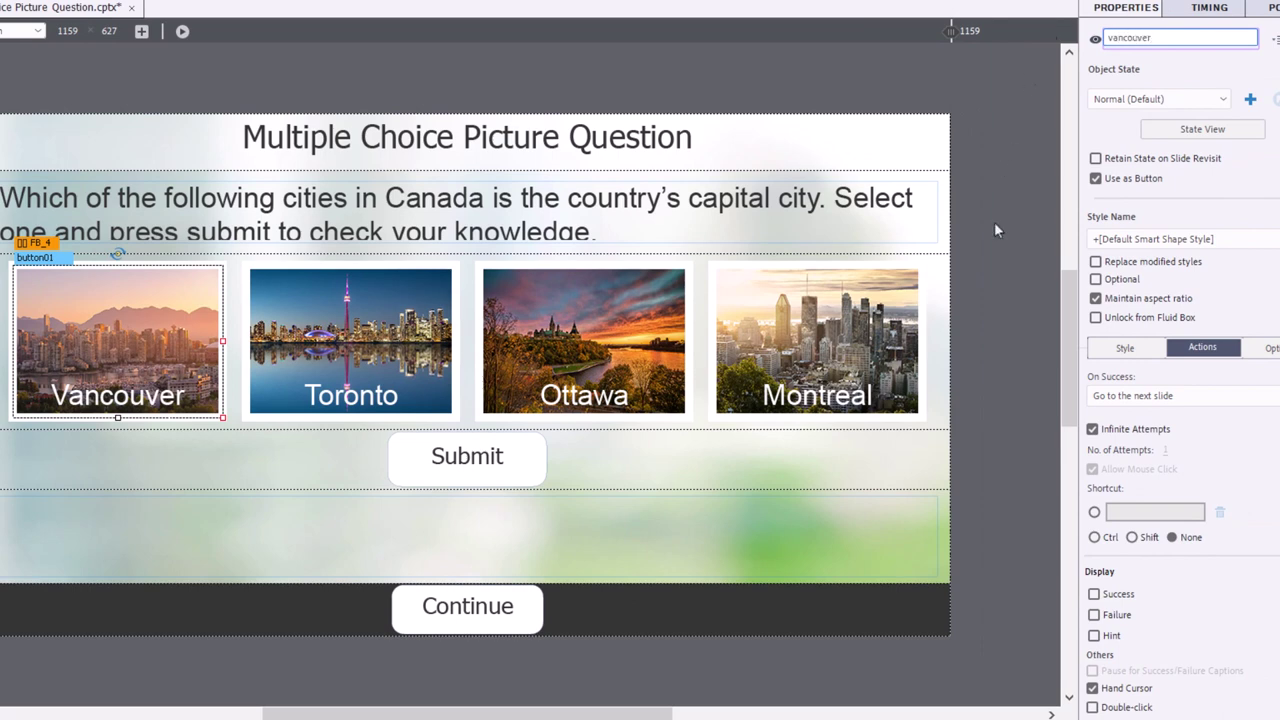
pyautogui.click(377, 295)
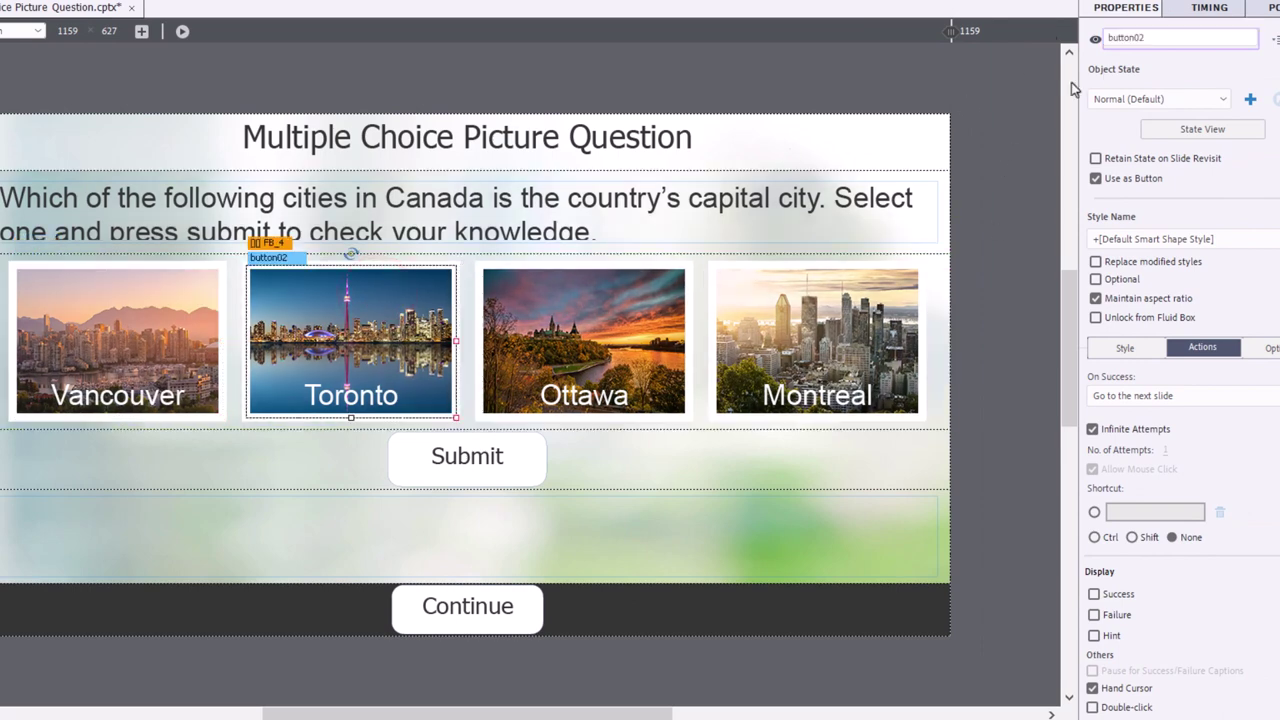
pyautogui.doubleClick(1164, 37)
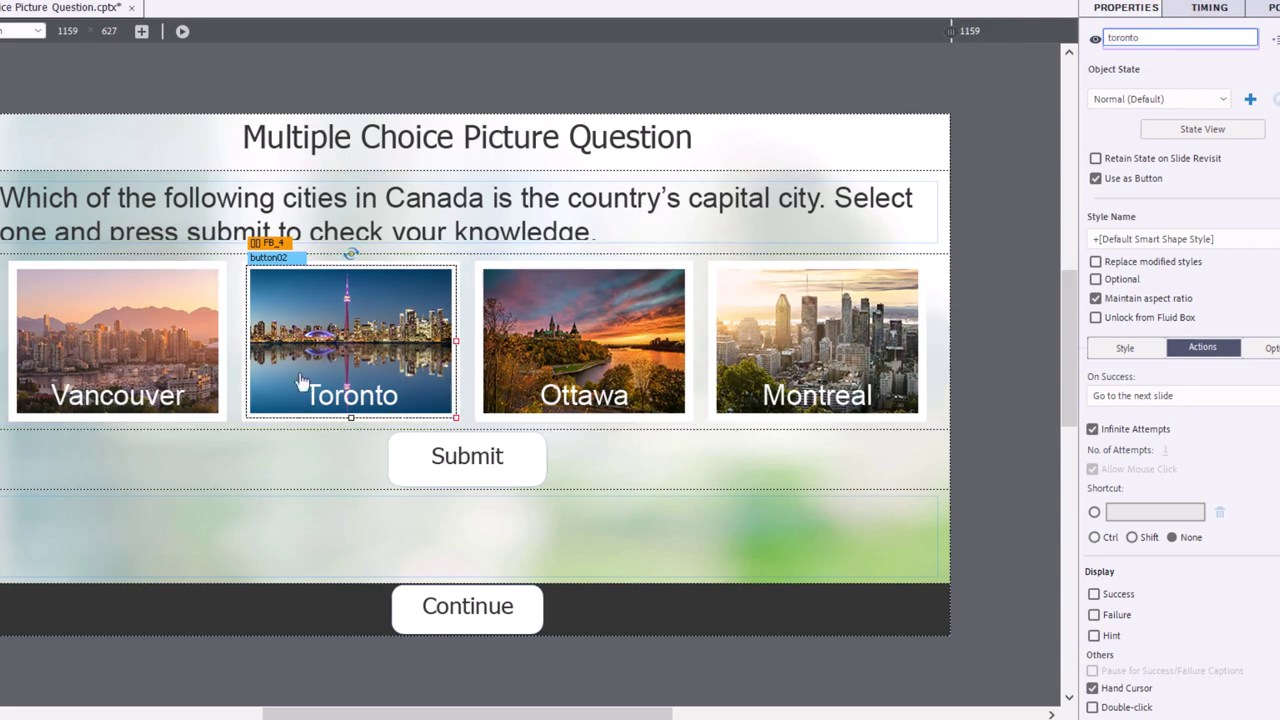
# Rename the Ottawa picture button as ottawa and the Montreal picture button as montreal.
pyautogui.click(645, 345)
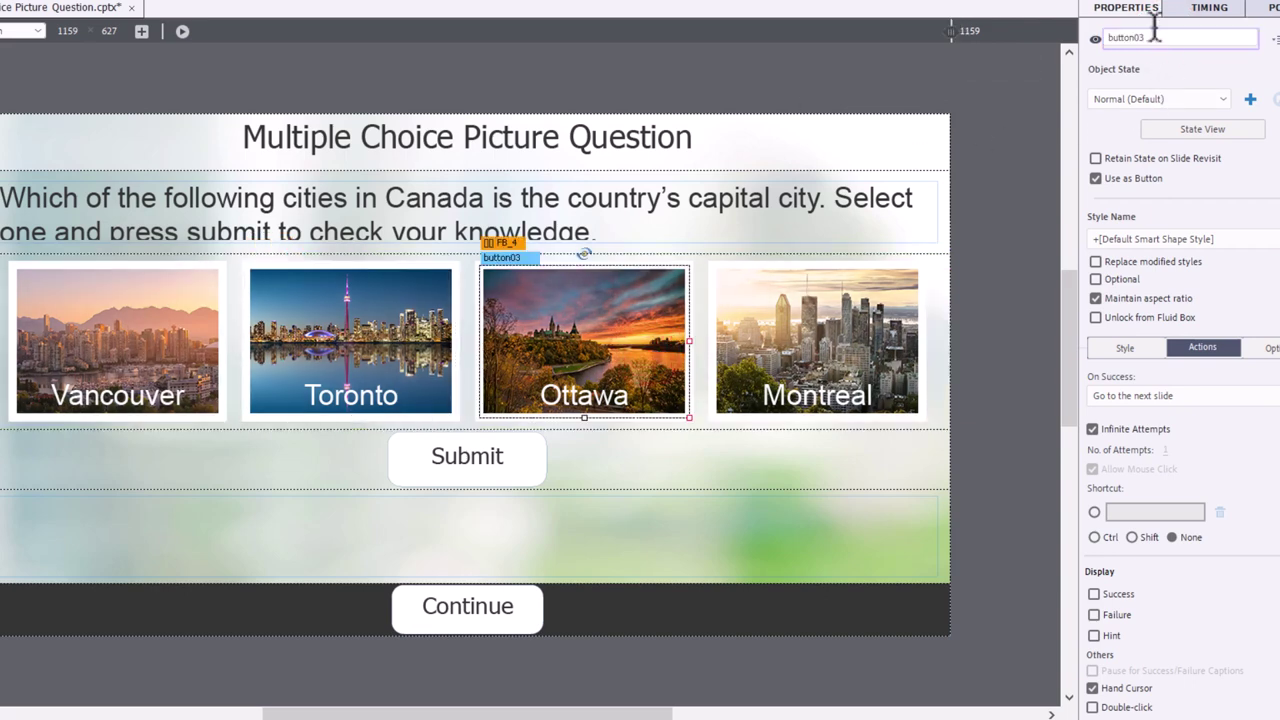
pyautogui.doubleClick(1125, 37)
pyautogui.write('ottawa')
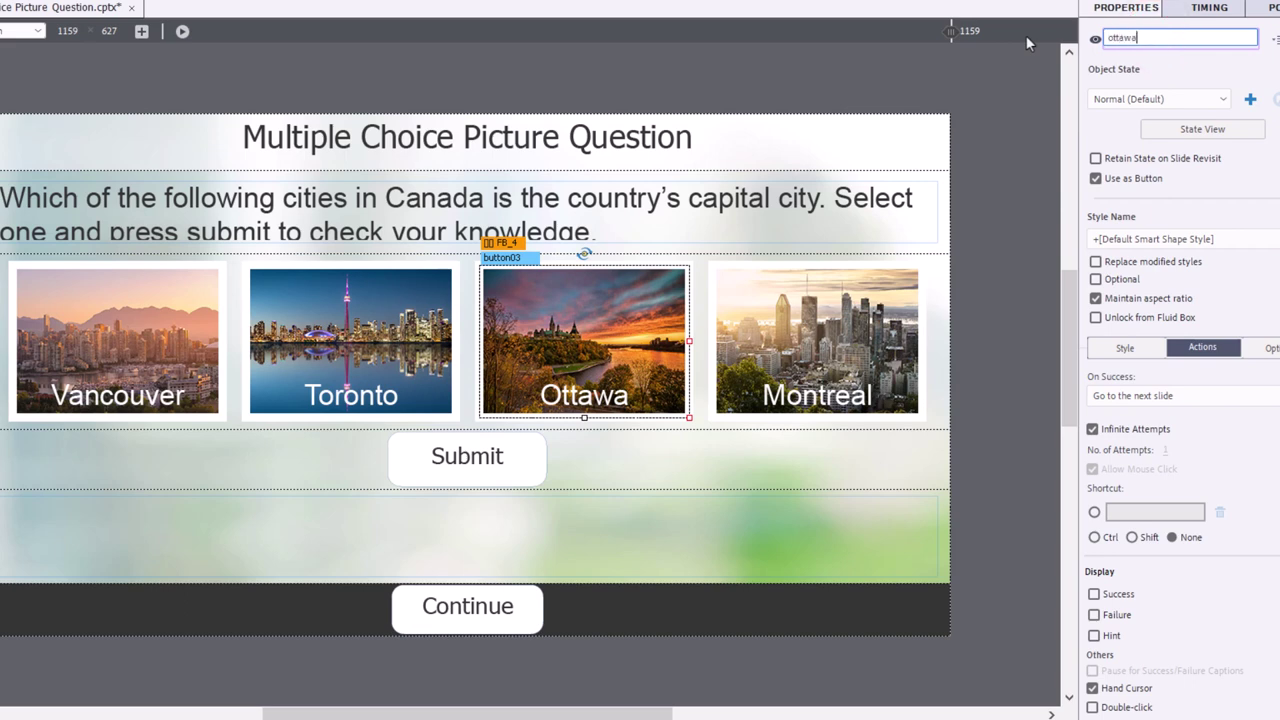
pyautogui.click(850, 327)
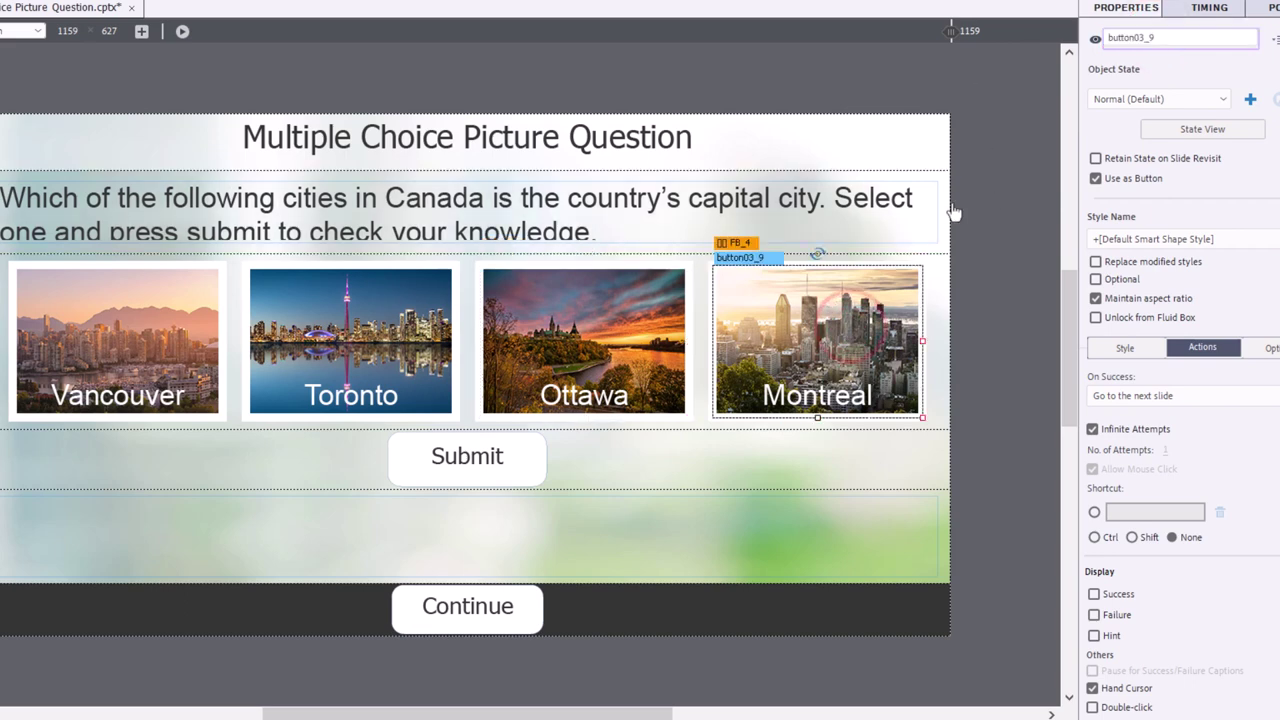
pyautogui.doubleClick(1150, 37)
pyautogui.write('montreal')
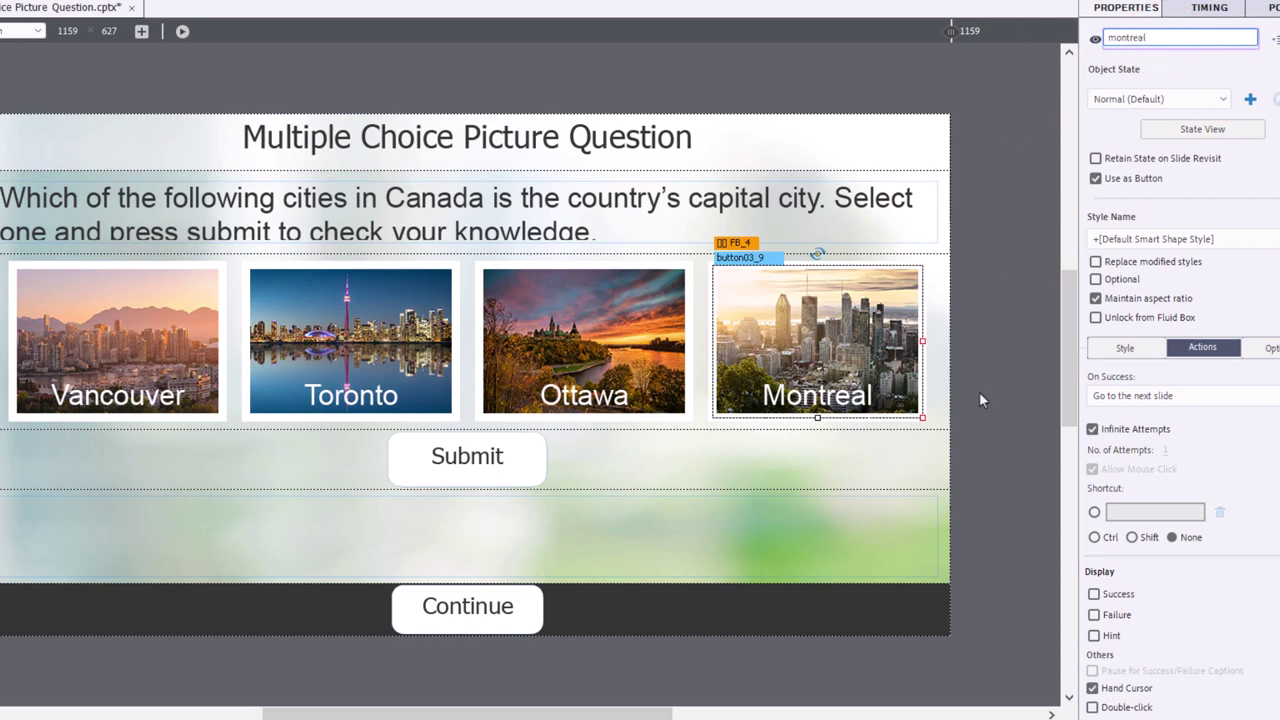
pyautogui.click(981, 418)
# Review the variable assignments and button states in the Vancouver, montreal and ottawa advanced actions, and close the dialog.
pyautogui.click(32, 17)
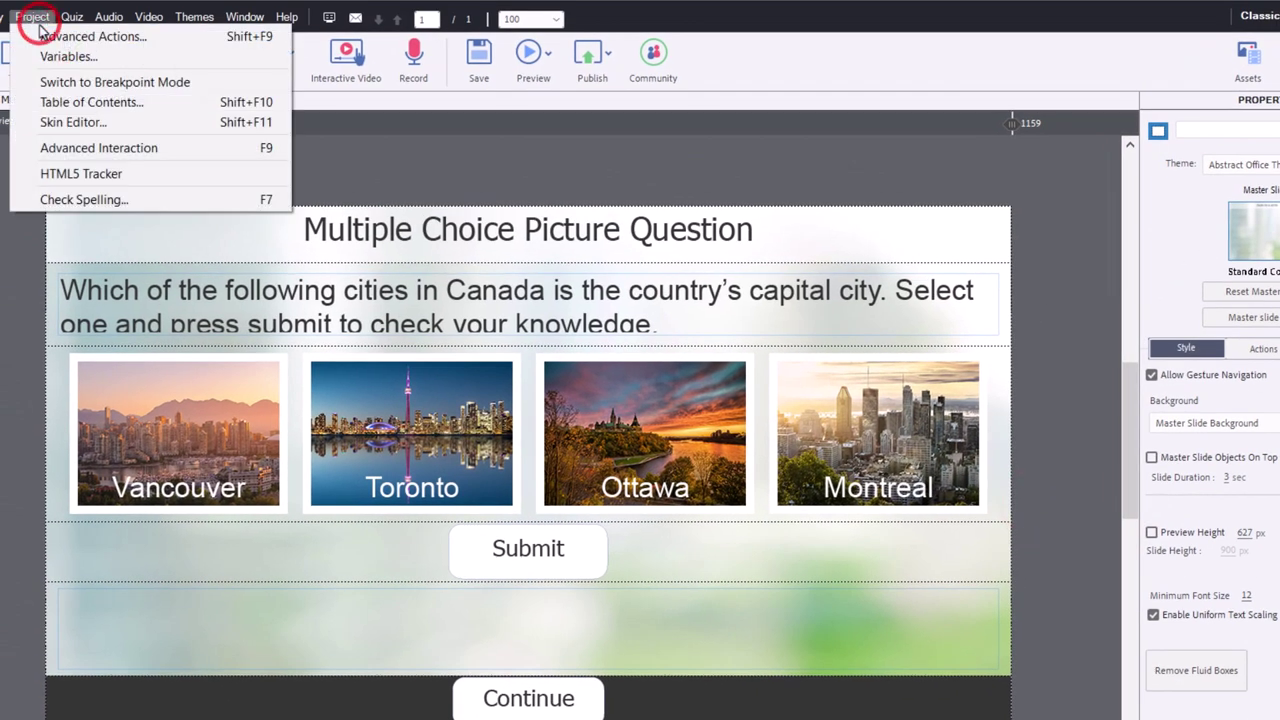
pyautogui.click(90, 36)
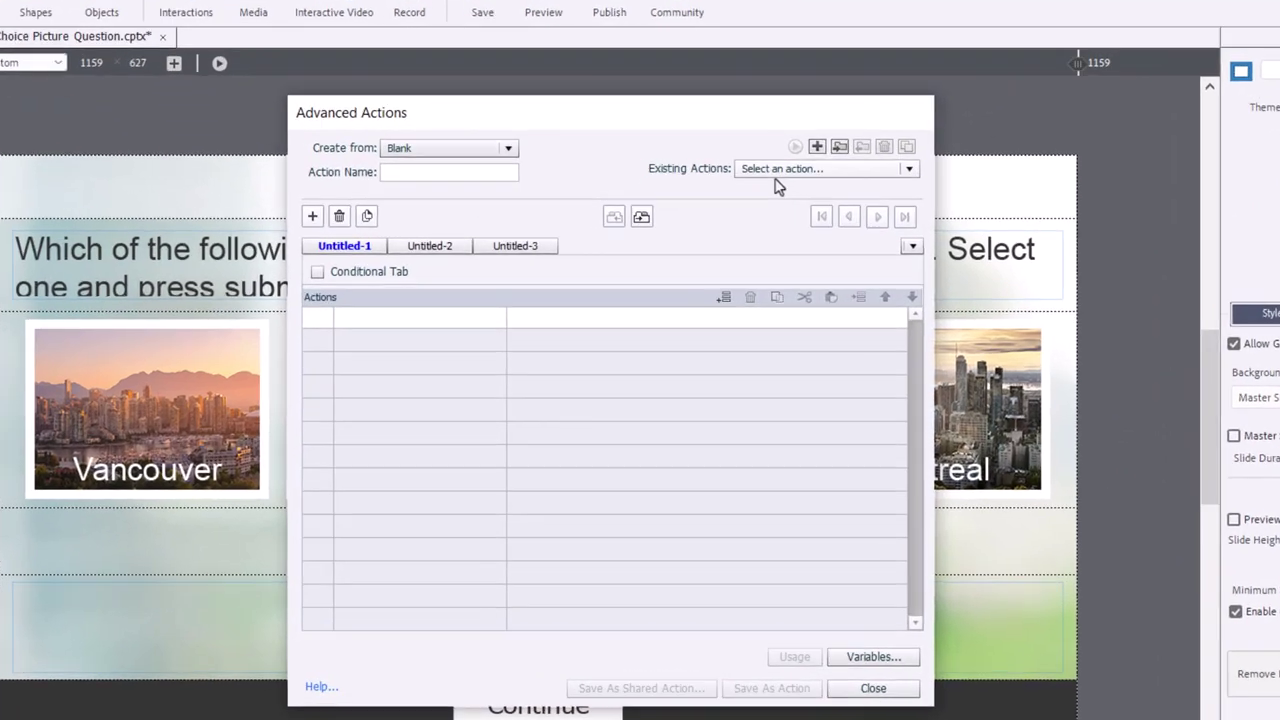
pyautogui.click(740, 218)
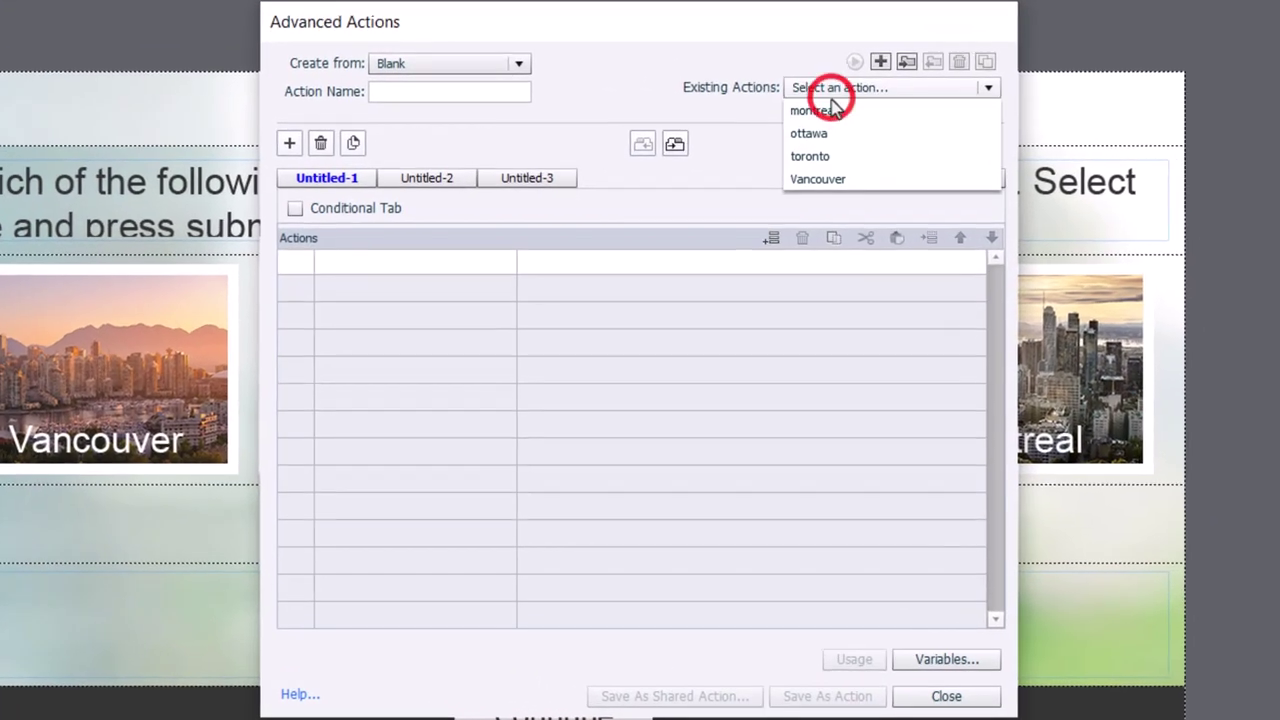
pyautogui.click(850, 177)
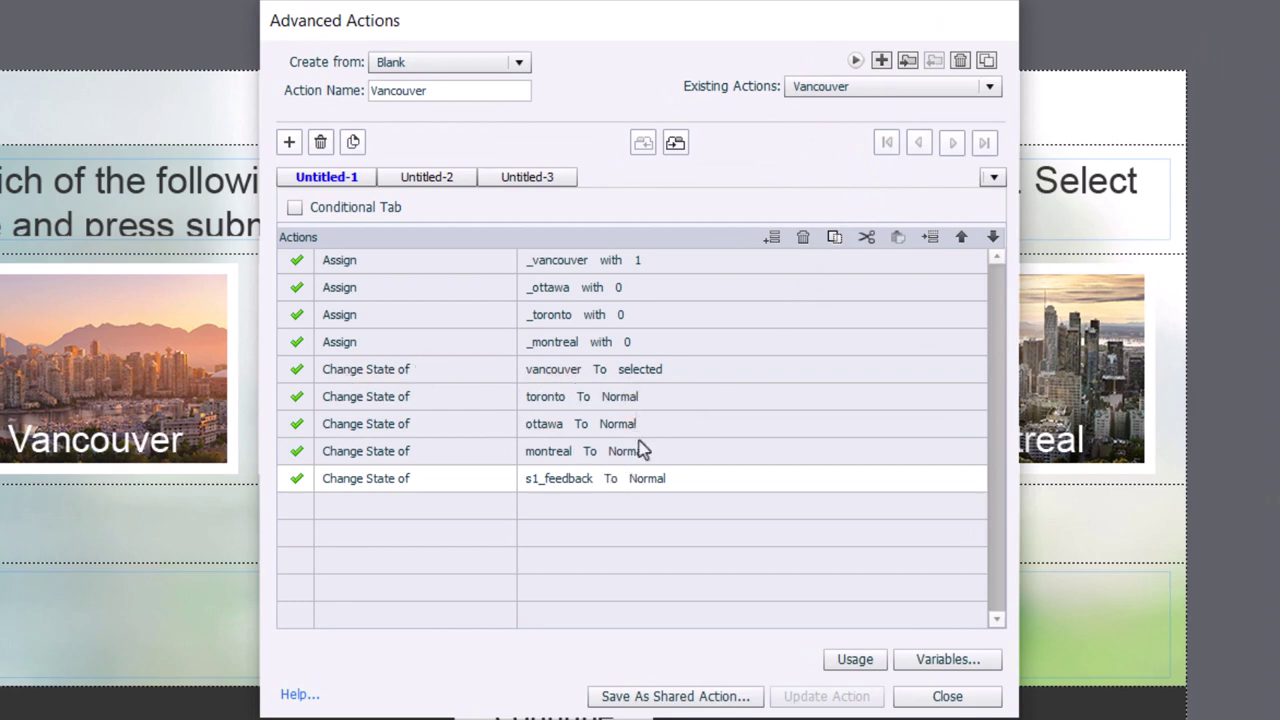
pyautogui.click(863, 86)
pyautogui.click(862, 108)
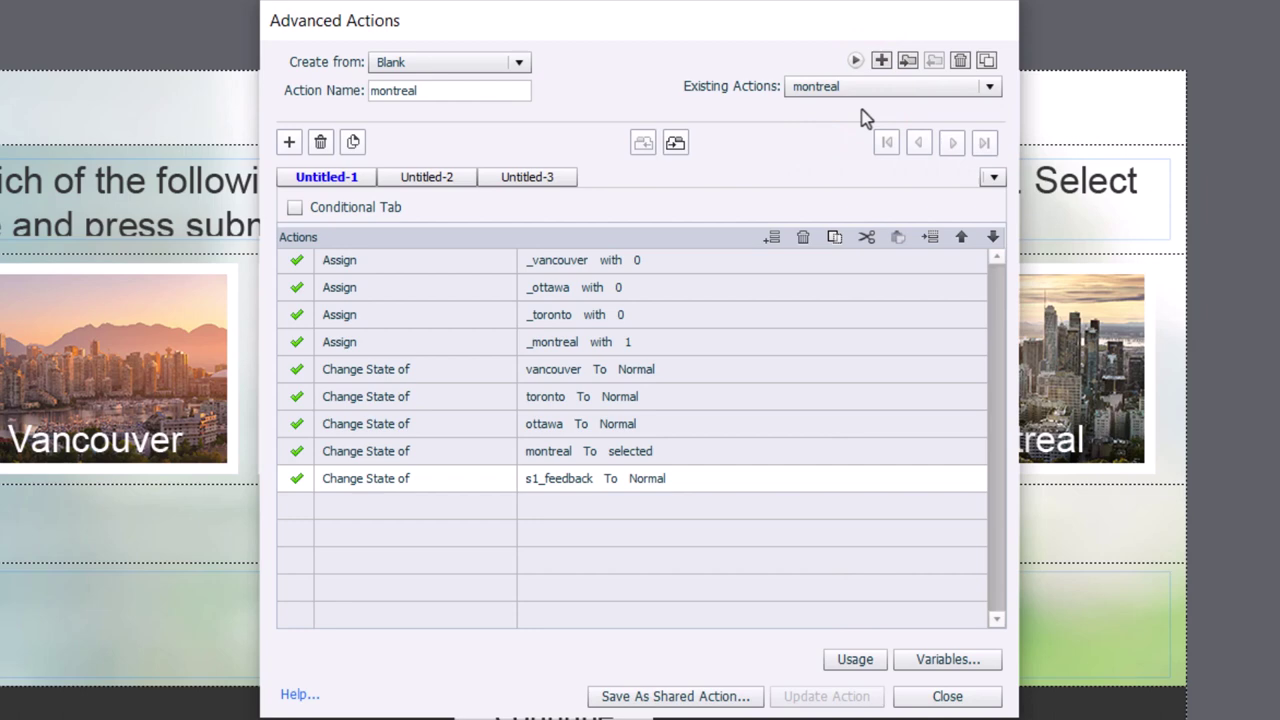
pyautogui.click(847, 92)
pyautogui.click(852, 133)
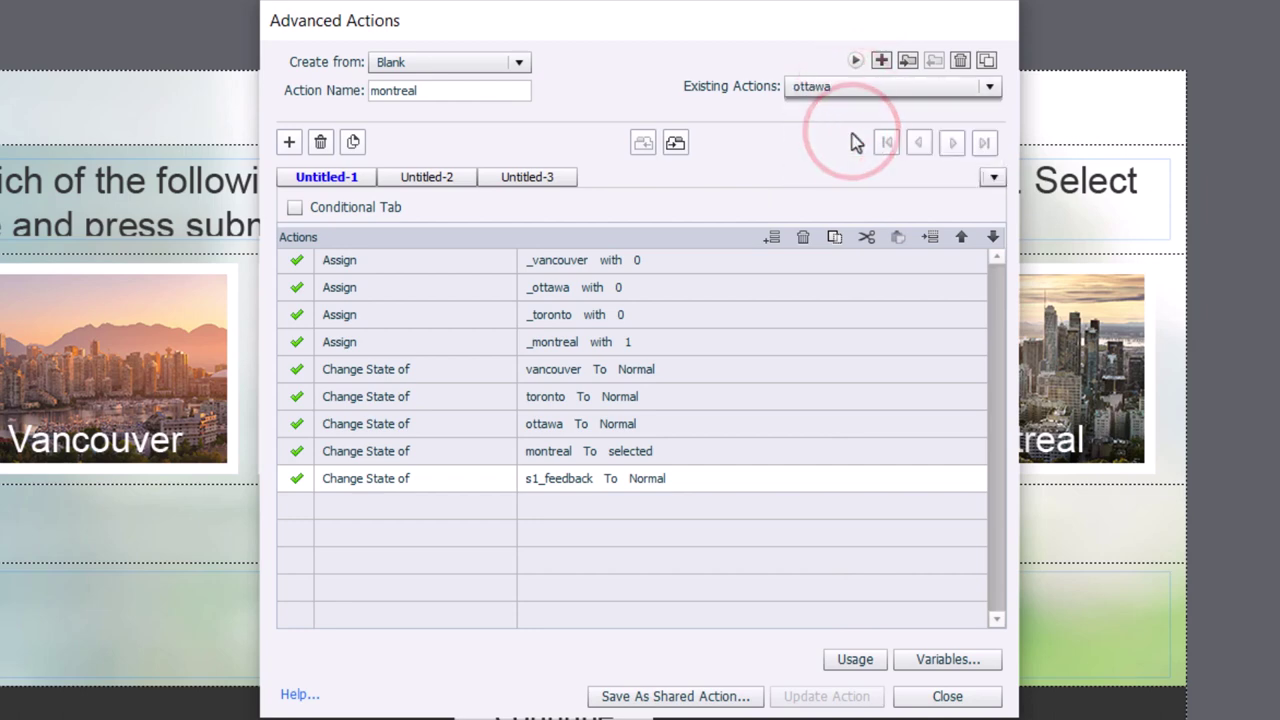
pyautogui.click(873, 93)
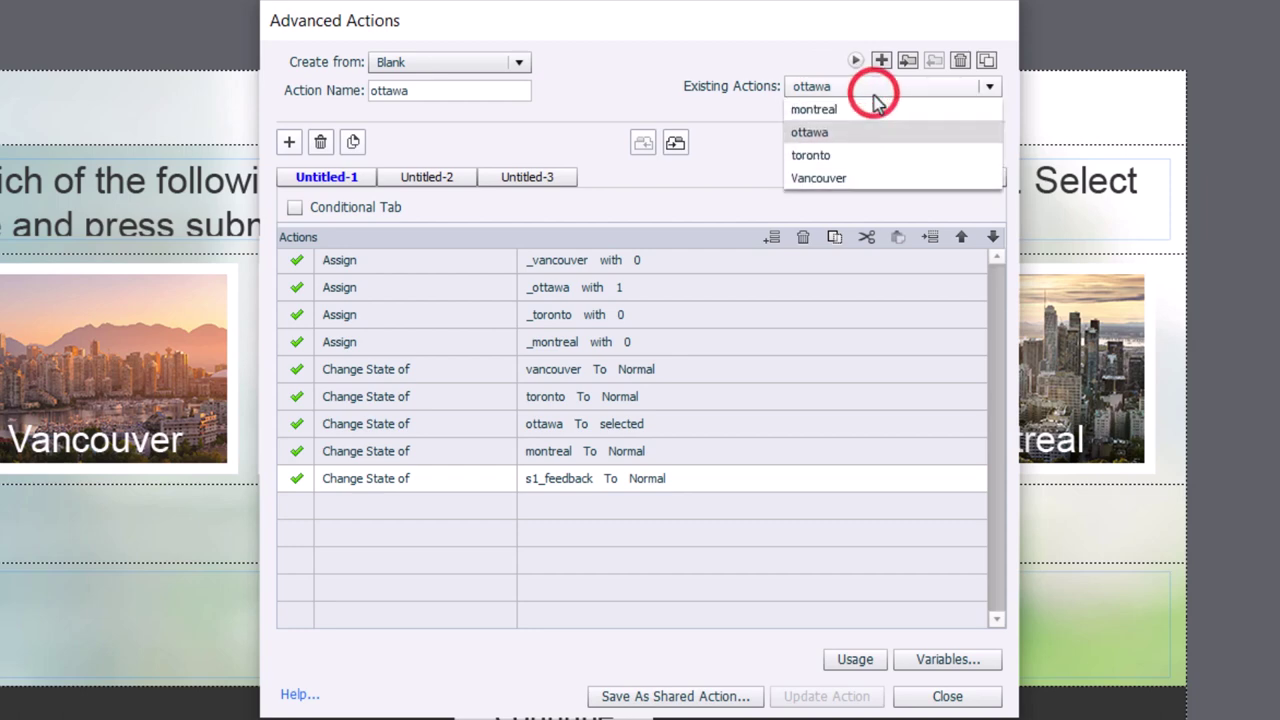
pyautogui.click(865, 172)
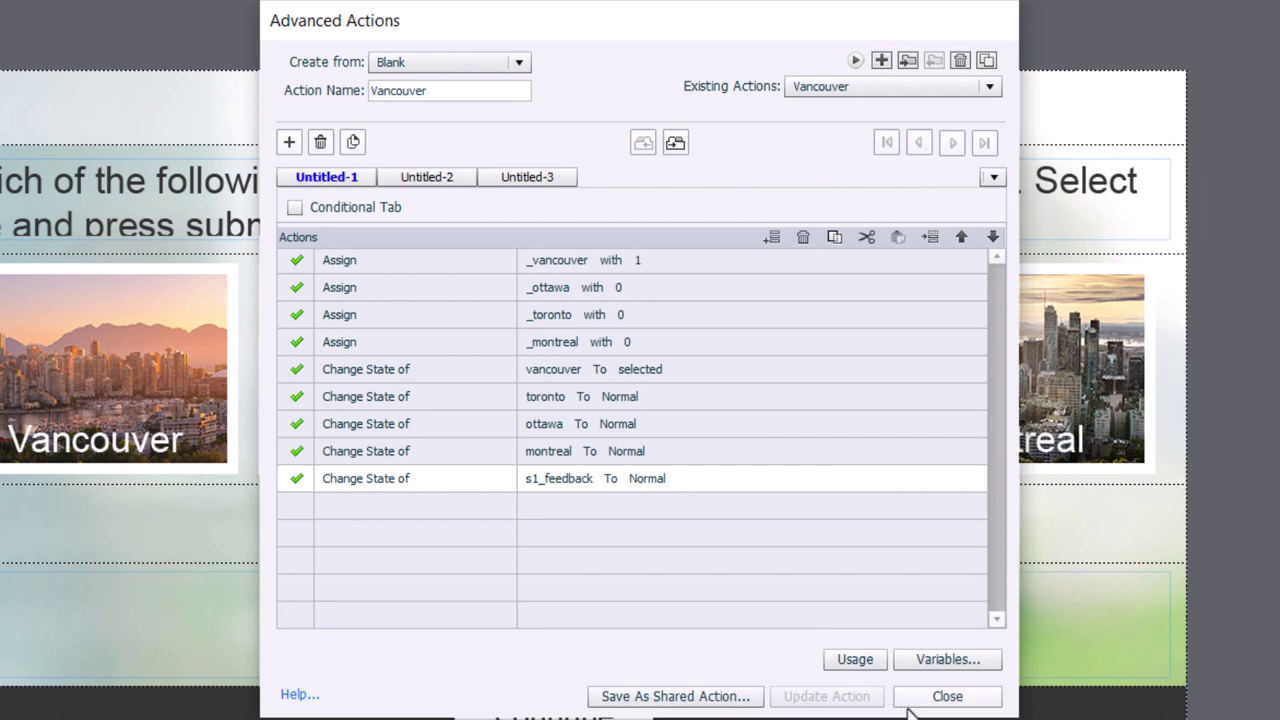
pyautogui.click(963, 702)
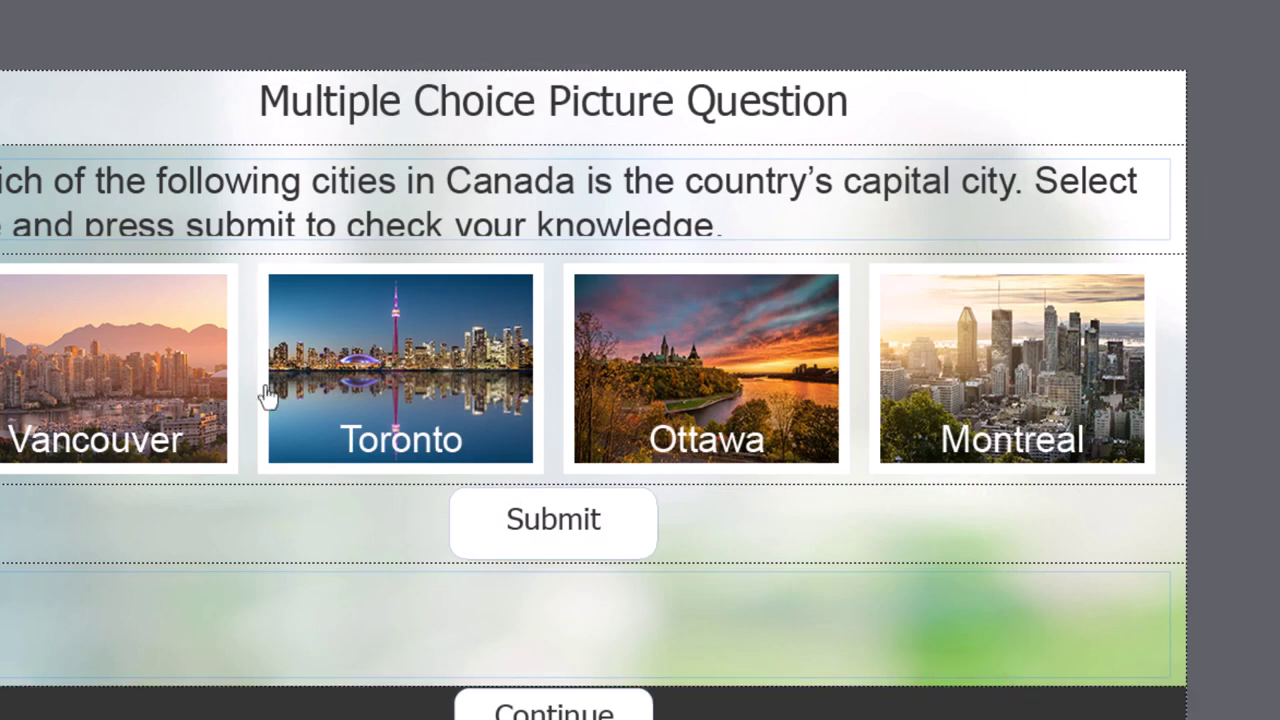
# Set the success action of all four city picture buttons together to Execute Advanced Actions with the Vancouver script.
pyautogui.click(166, 370)
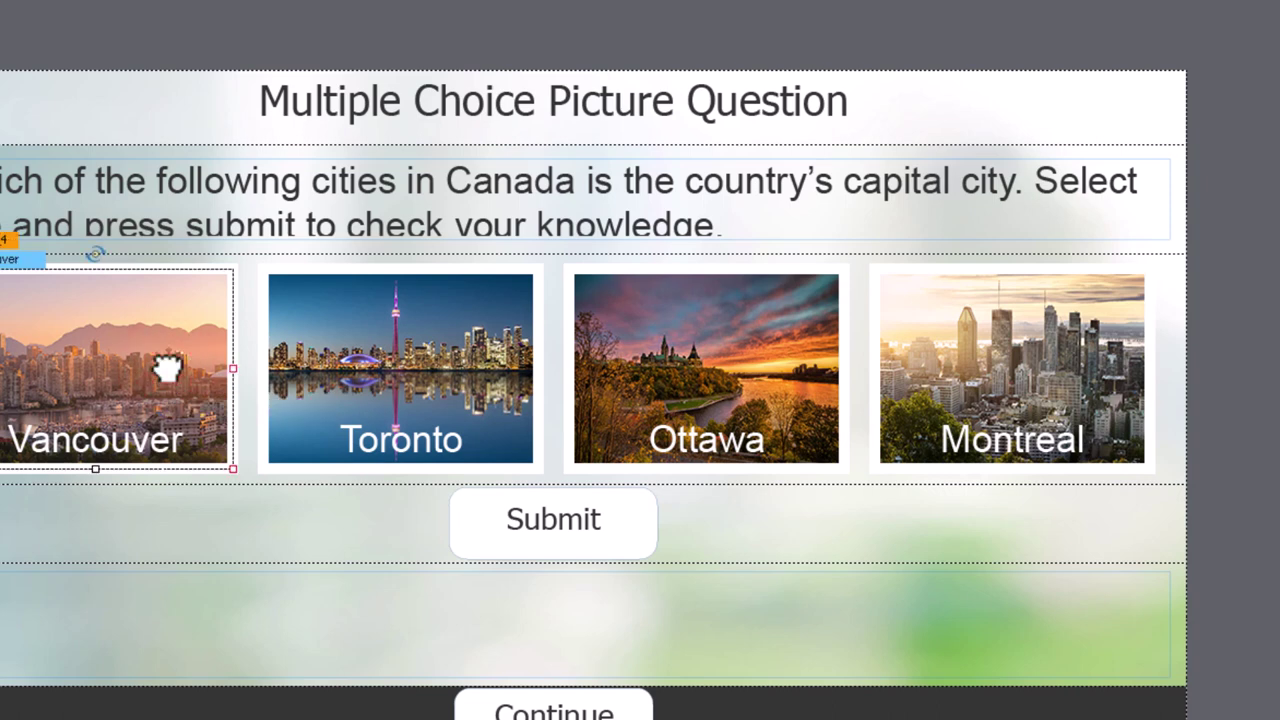
pyautogui.keyDown('shift'); pyautogui.click(400, 372); pyautogui.keyUp('shift')
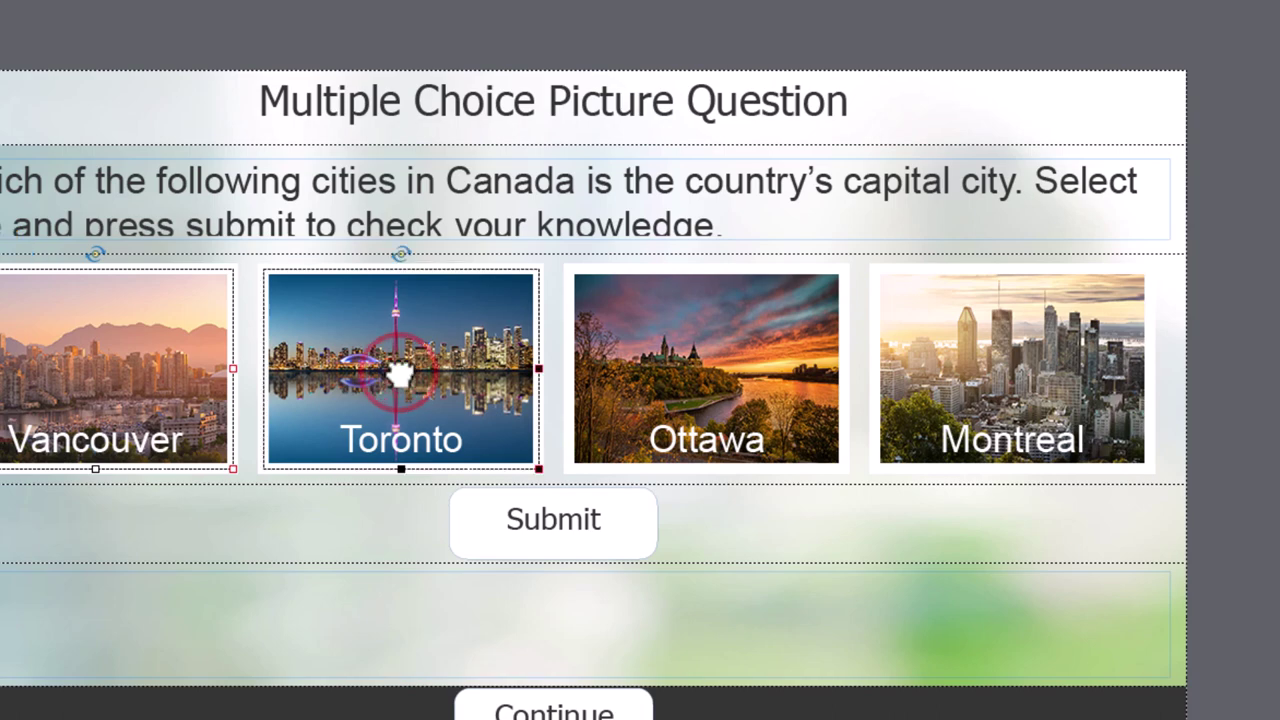
pyautogui.keyDown('shift'); pyautogui.click(634, 374); pyautogui.keyUp('shift')
pyautogui.keyDown('shift'); pyautogui.click(958, 365); pyautogui.keyUp('shift')
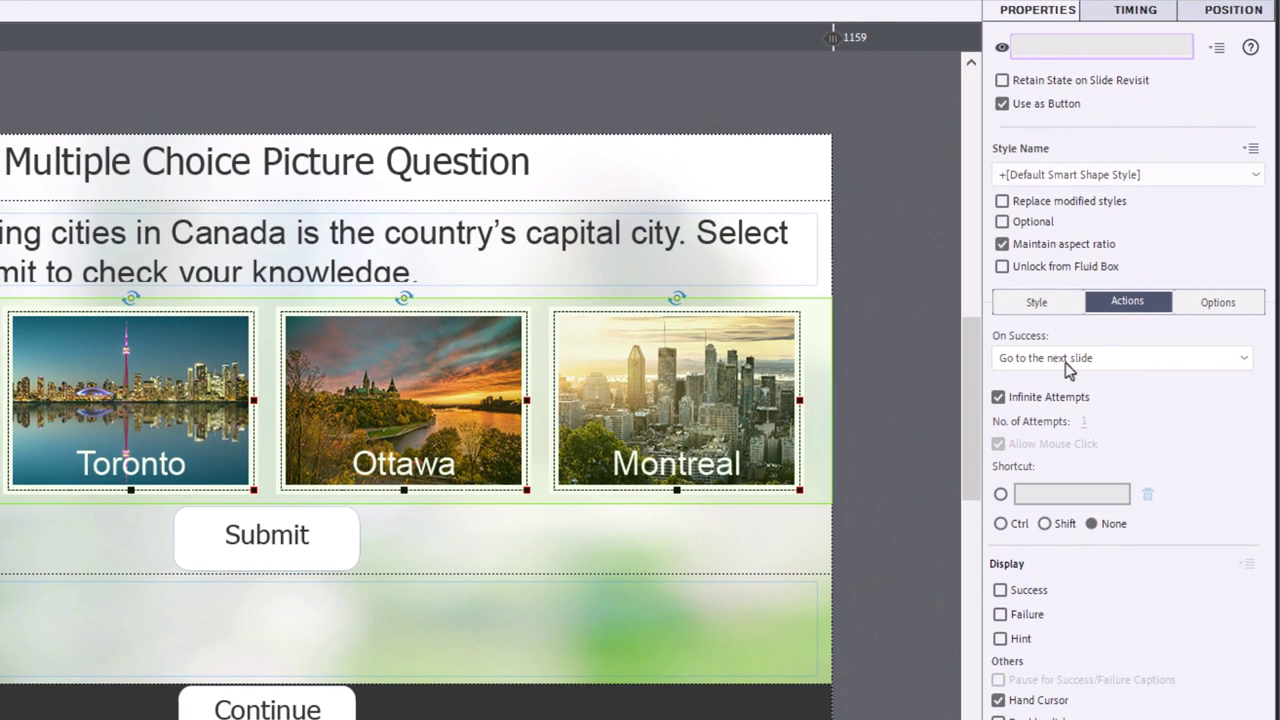
pyautogui.click(1065, 358)
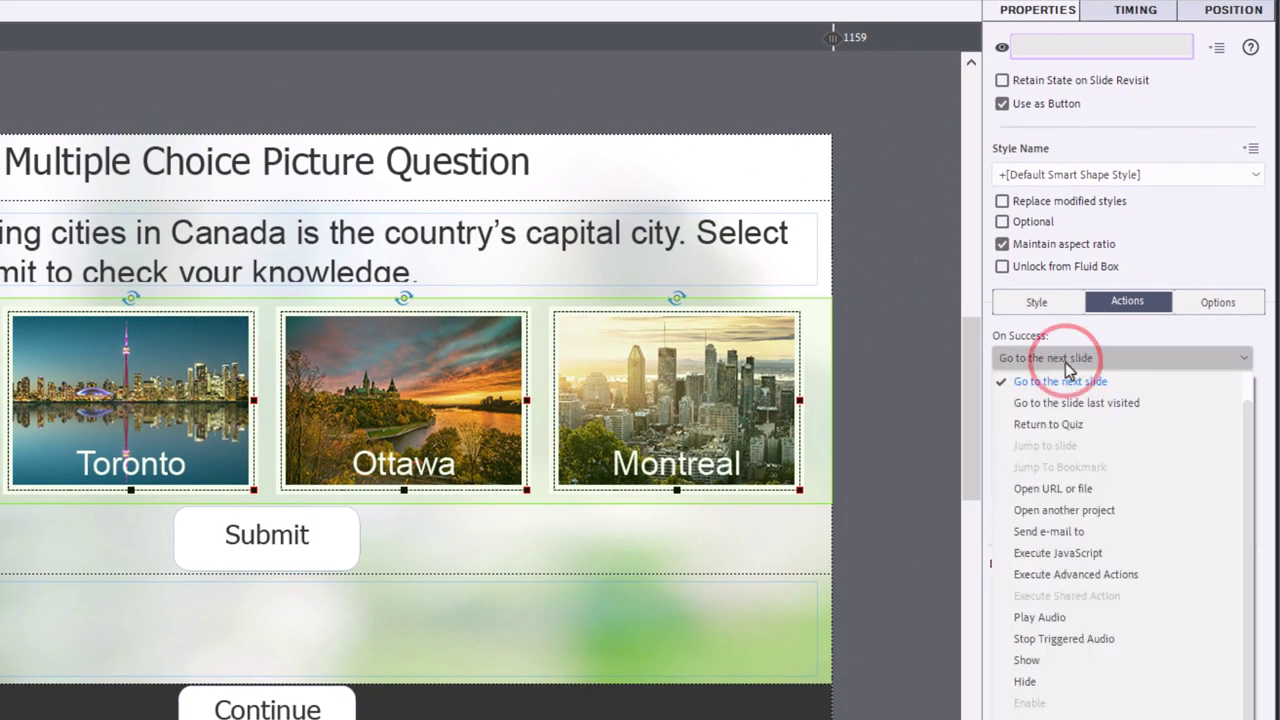
pyautogui.click(1086, 576)
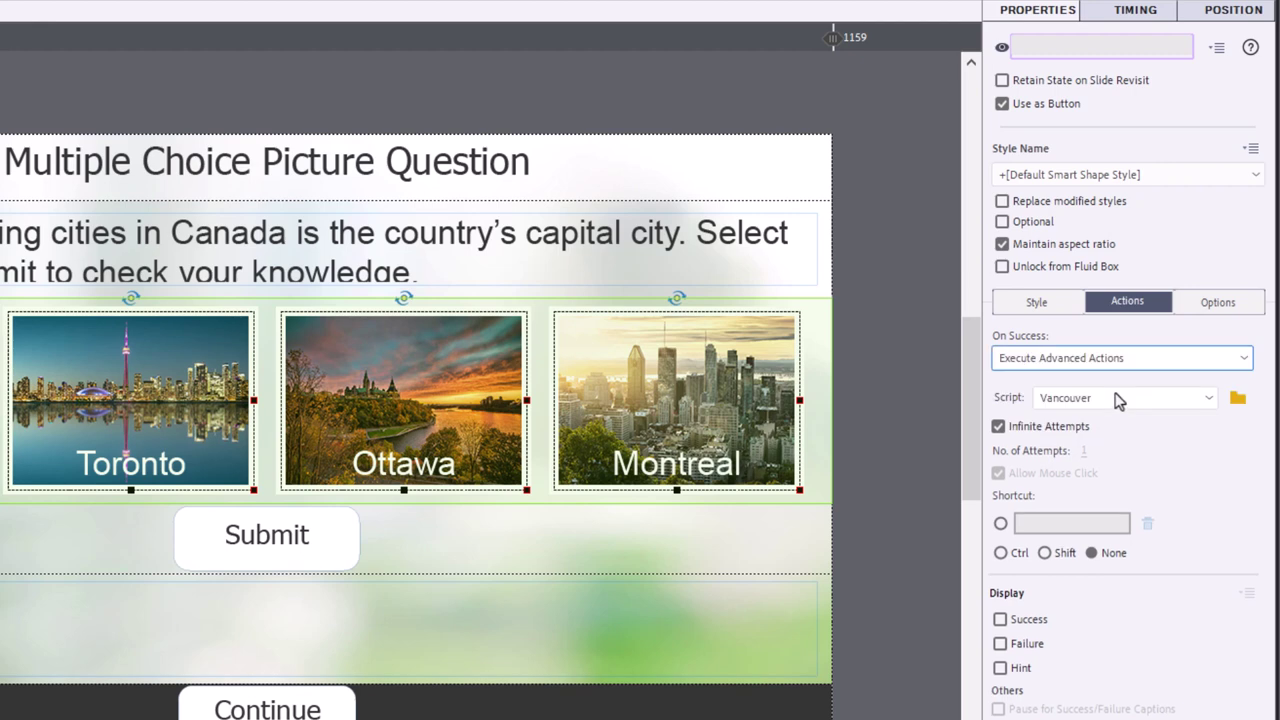
pyautogui.click(876, 420)
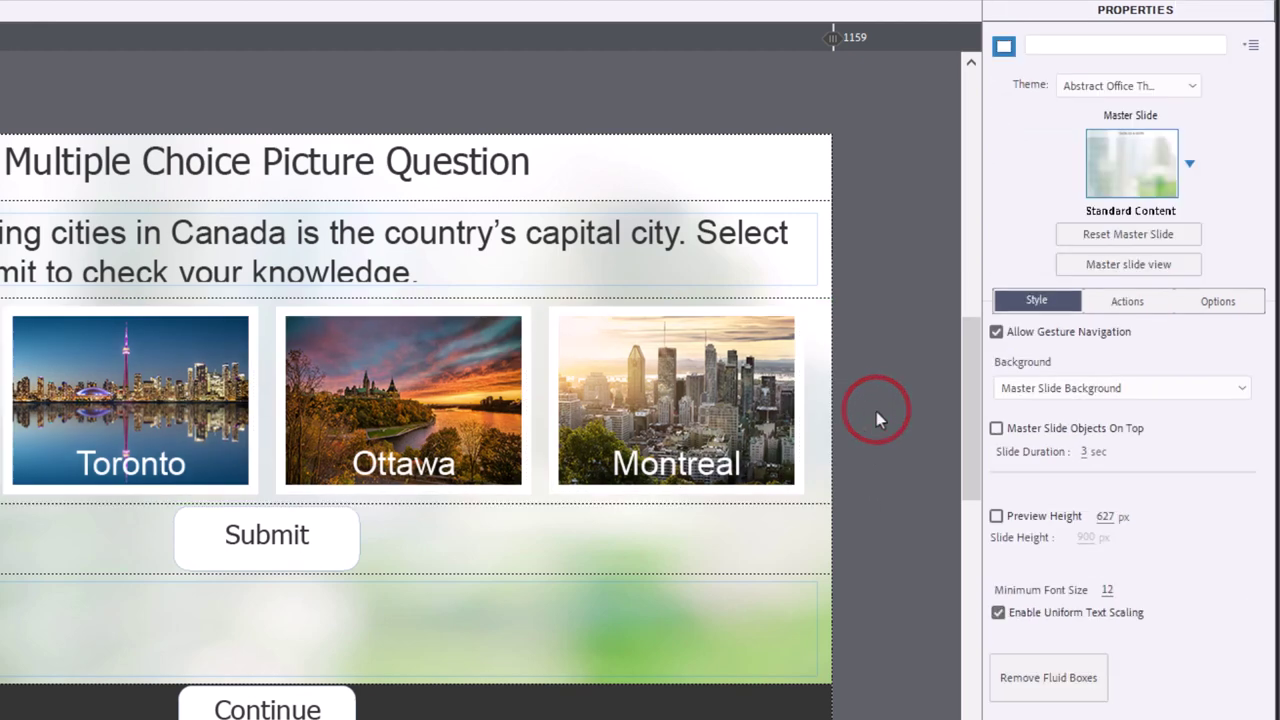
# Assign the toronto script to the Toronto picture button and the ottawa script to the Ottawa picture button.
pyautogui.click(160, 400)
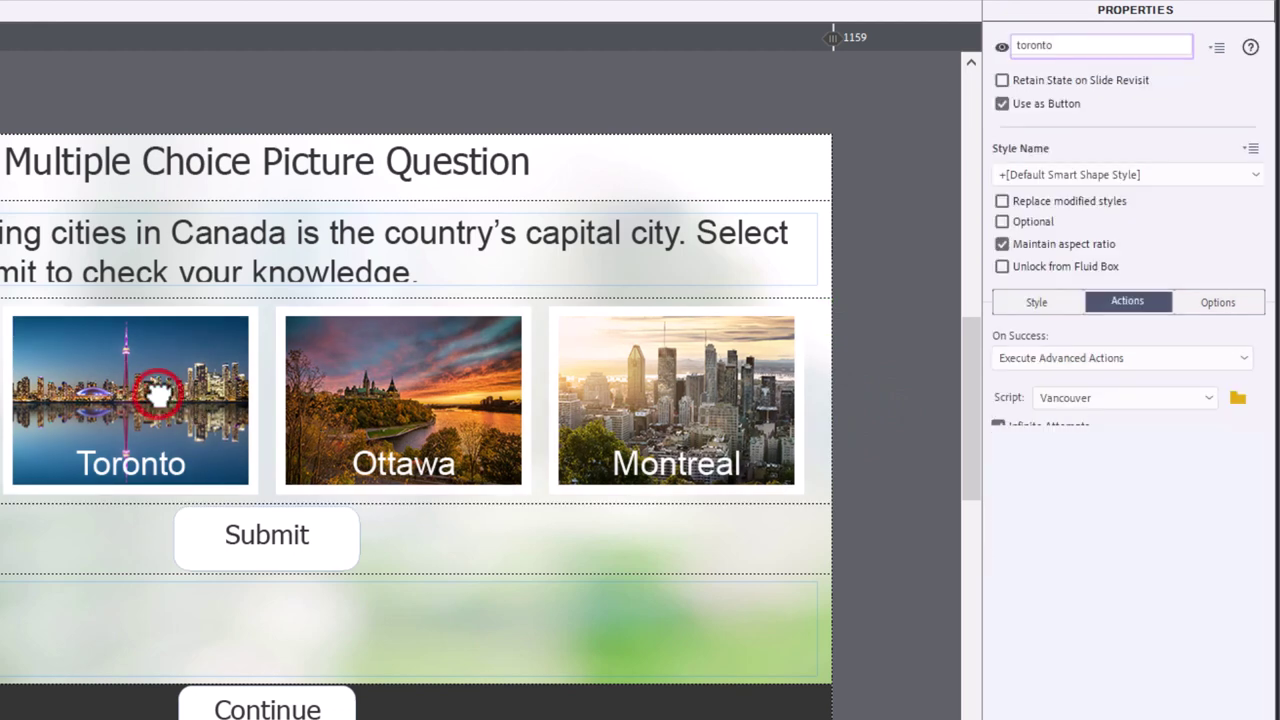
pyautogui.click(1118, 507)
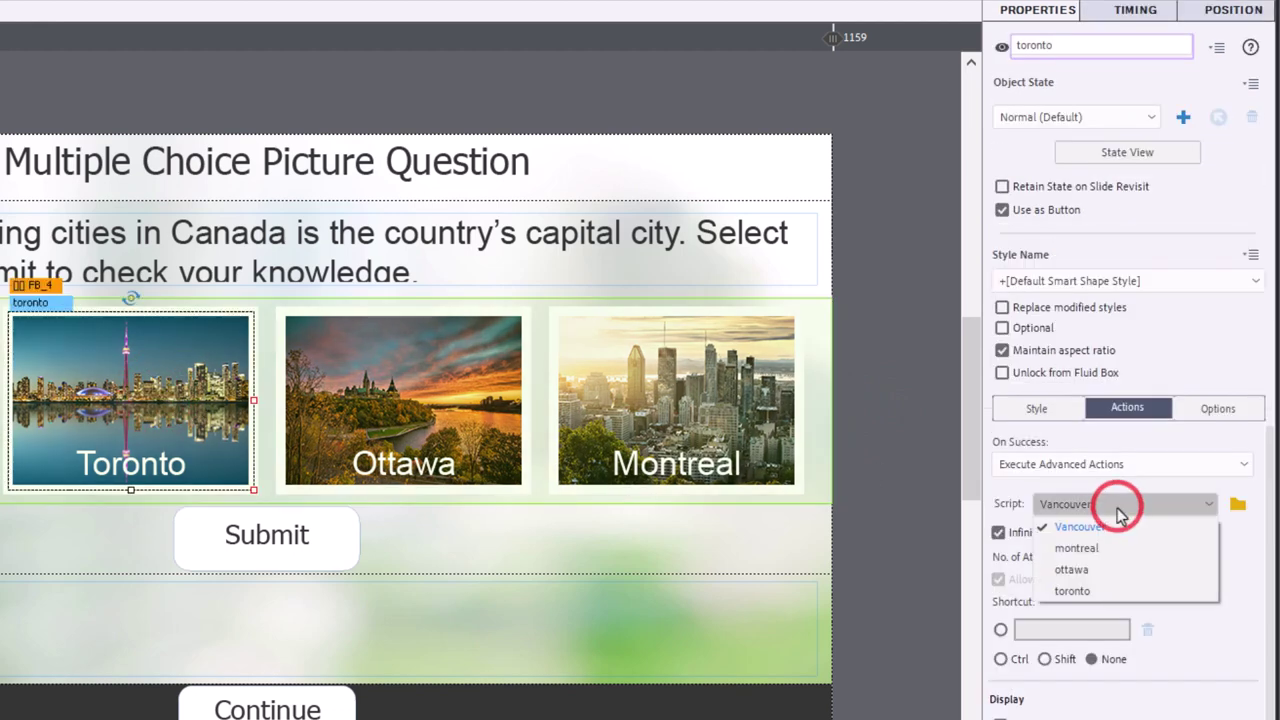
pyautogui.click(1118, 588)
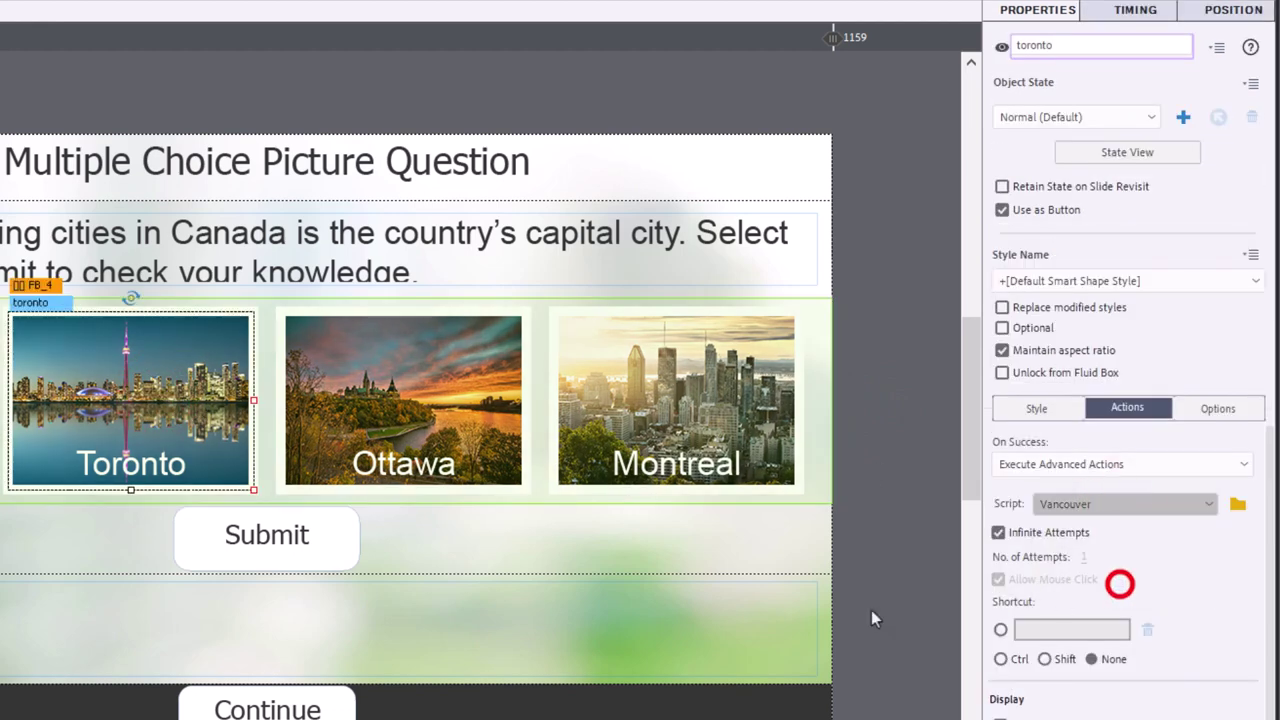
pyautogui.click(398, 440)
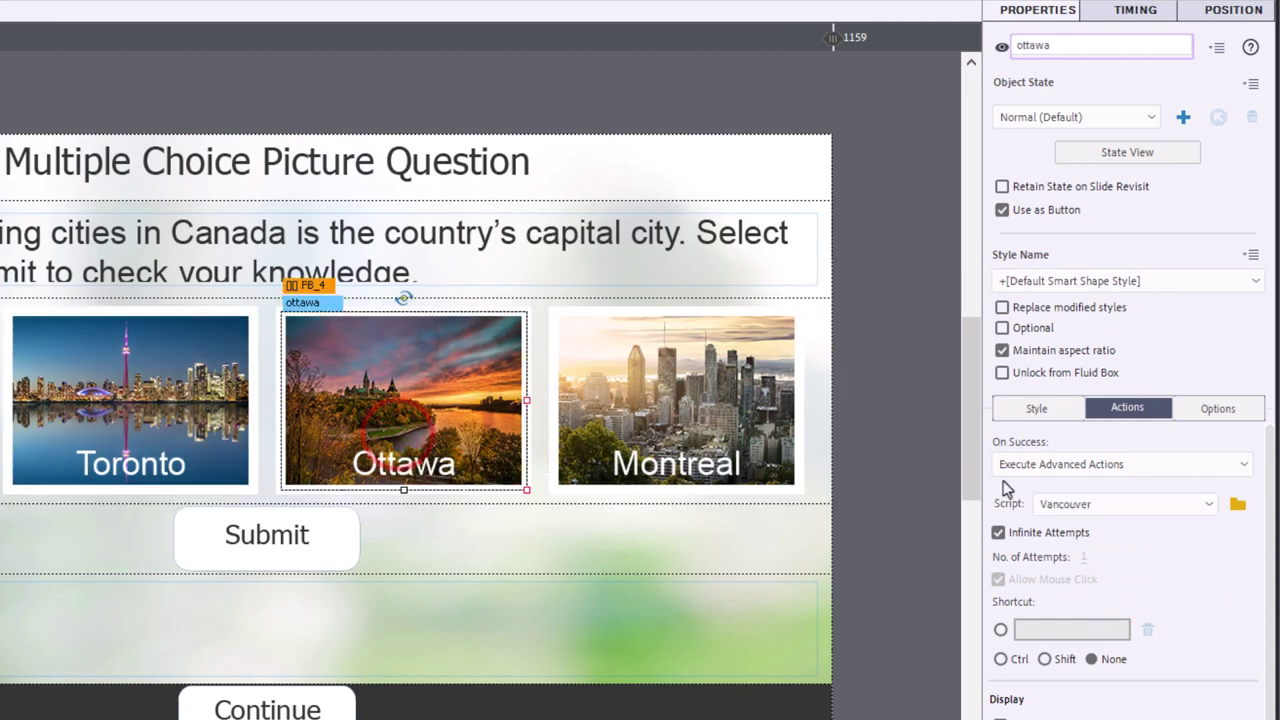
pyautogui.click(1133, 504)
pyautogui.click(1128, 566)
# Assign the montreal script to the Montreal picture button.
pyautogui.click(688, 428)
pyautogui.click(1152, 505)
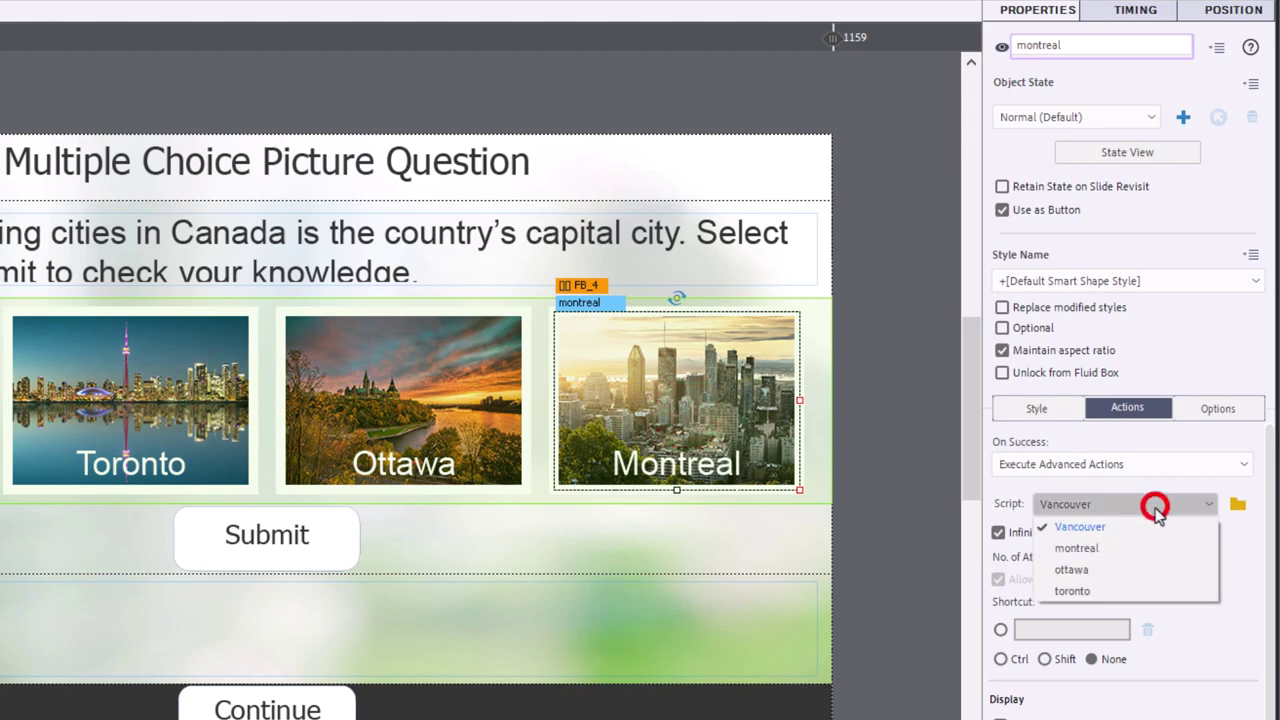
pyautogui.click(1140, 552)
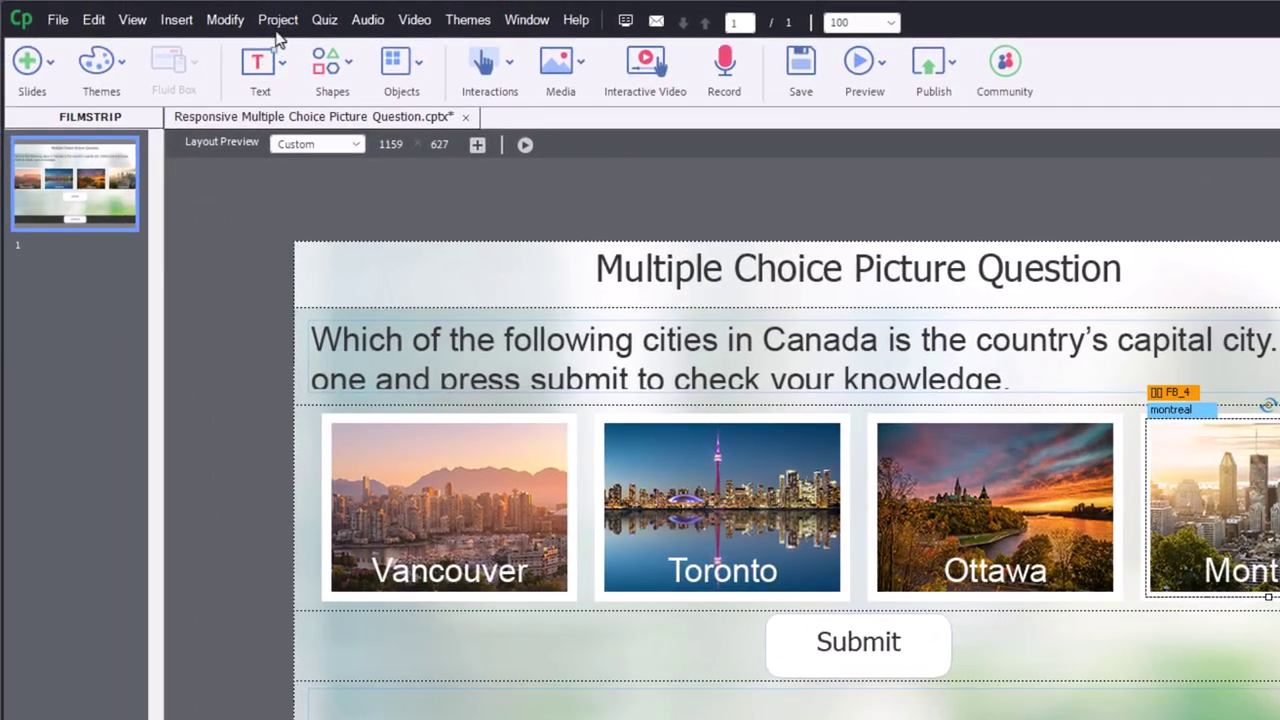
# Start a new advanced action named submit and rename its first decision as correct.
pyautogui.click(245, 14)
pyautogui.click(280, 43)
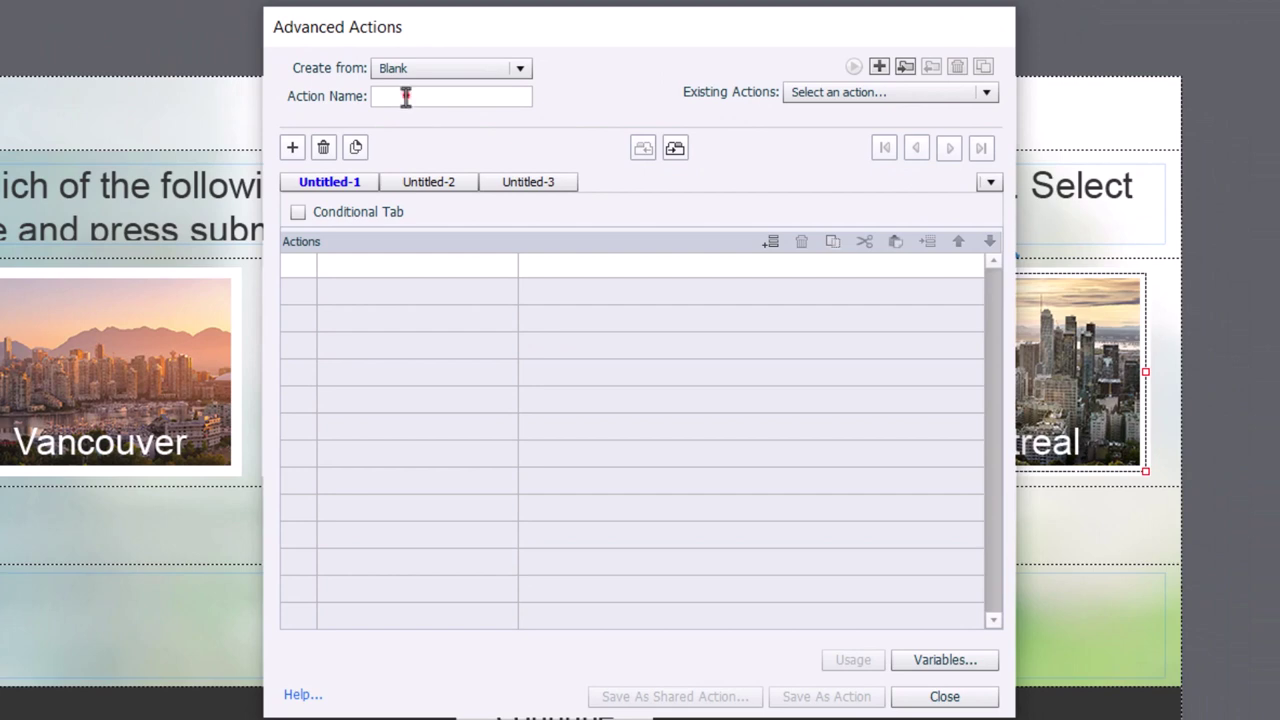
pyautogui.click(405, 96)
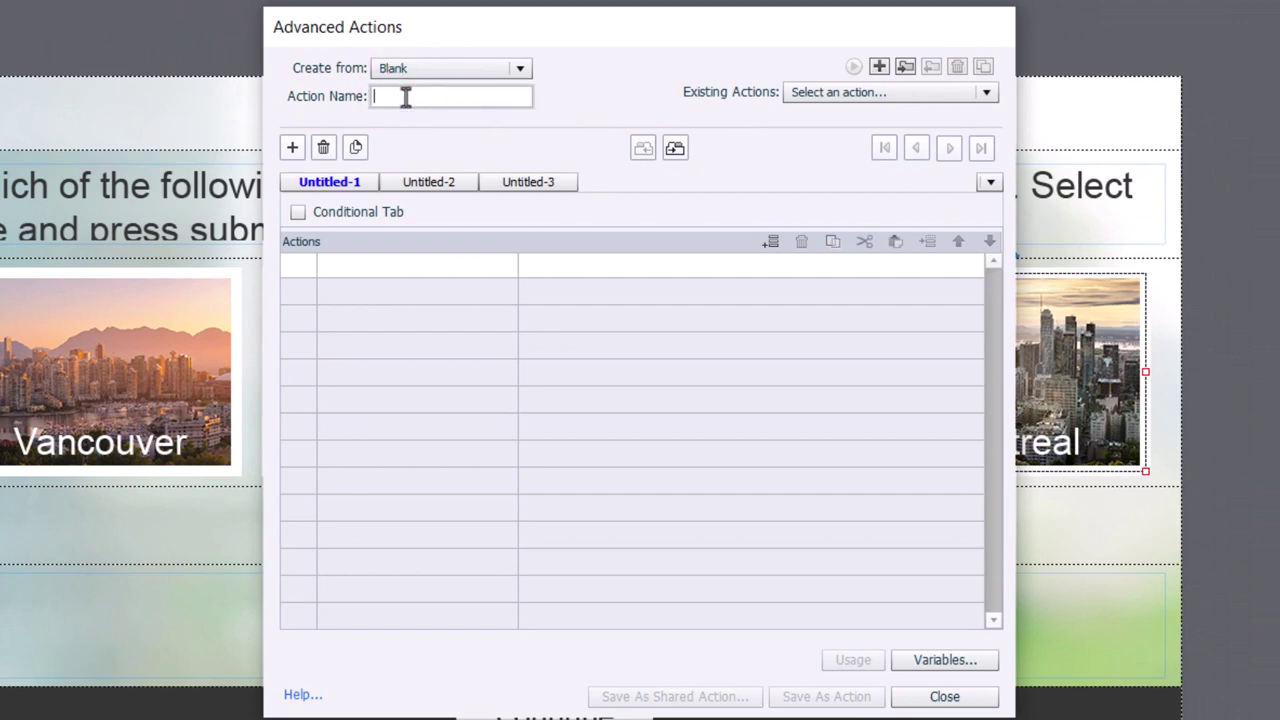
pyautogui.write('submit')
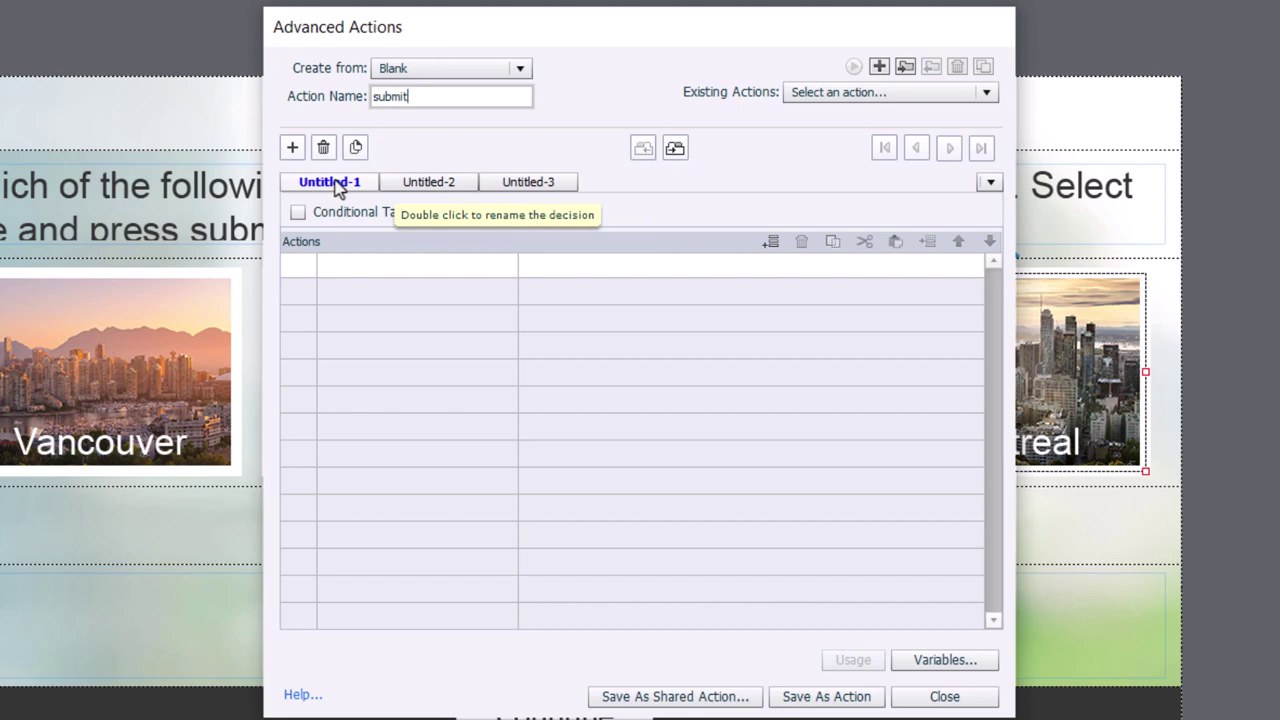
pyautogui.doubleClick(336, 188)
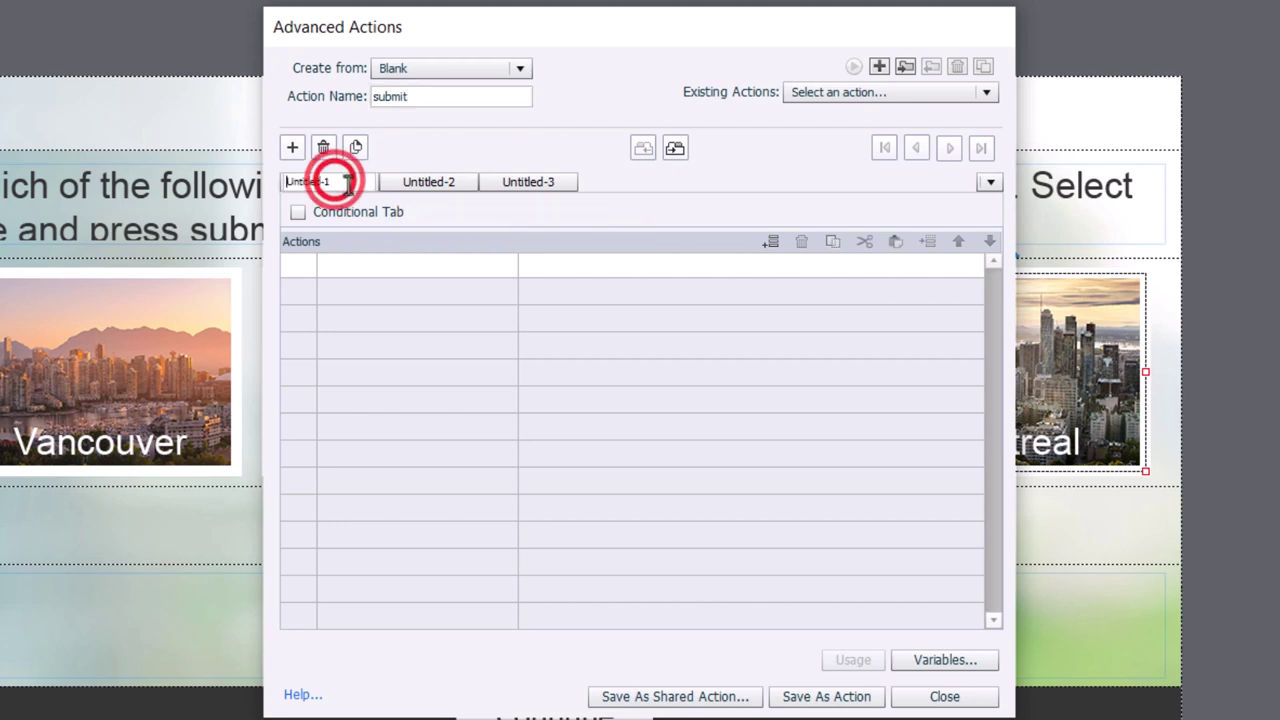
pyautogui.click(353, 180)
pyautogui.doubleClick(356, 184)
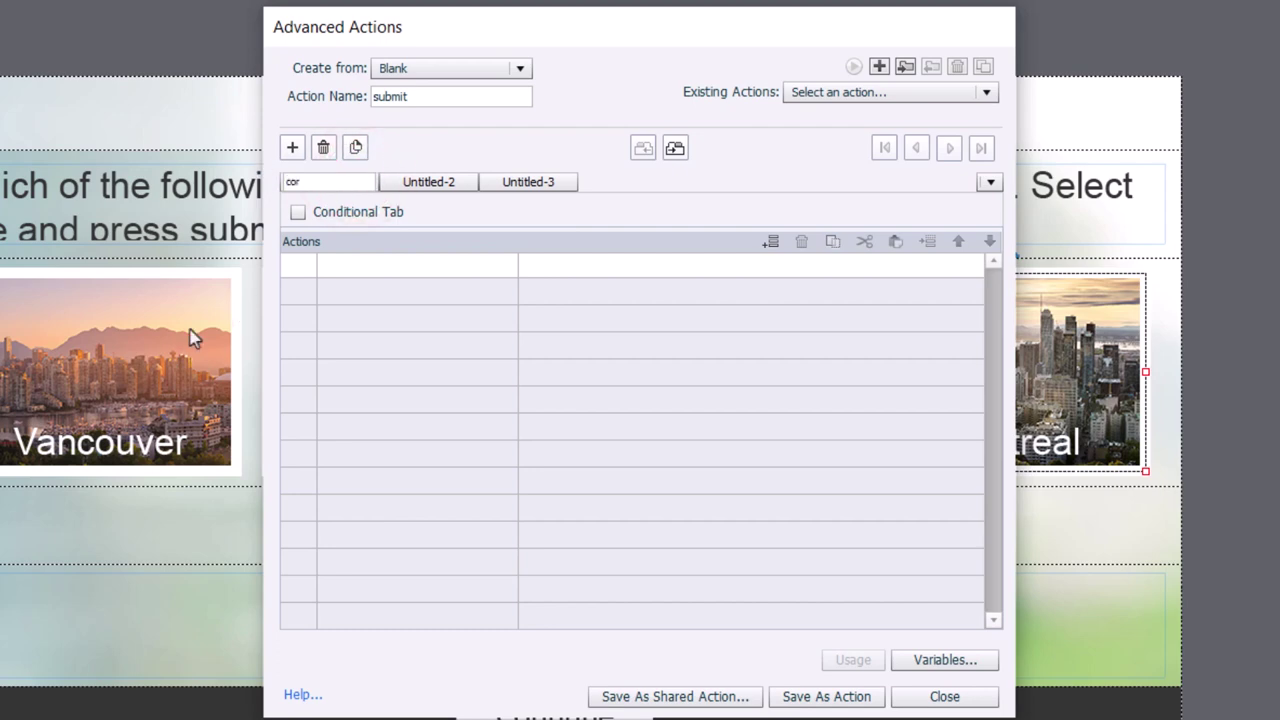
pyautogui.press('Return')
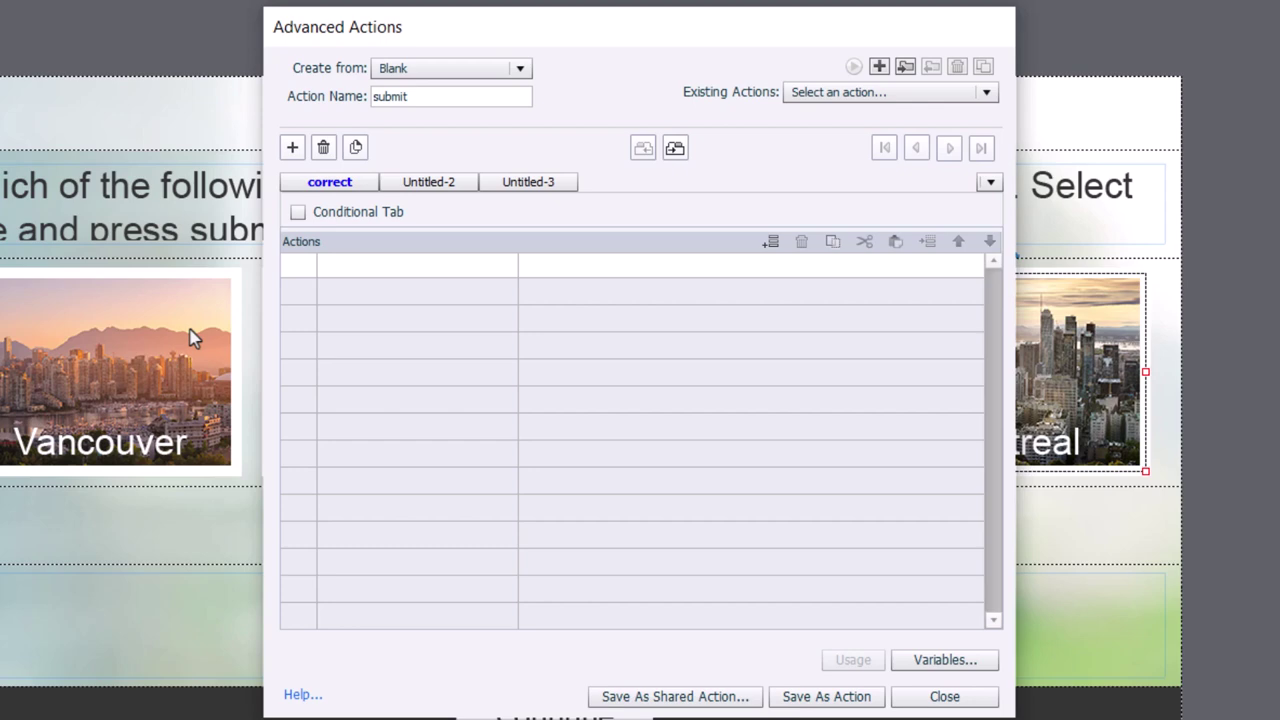
# Make the correct decision conditional and add the condition that the variable _montreal is equal to the literal 0.
pyautogui.click(296, 212)
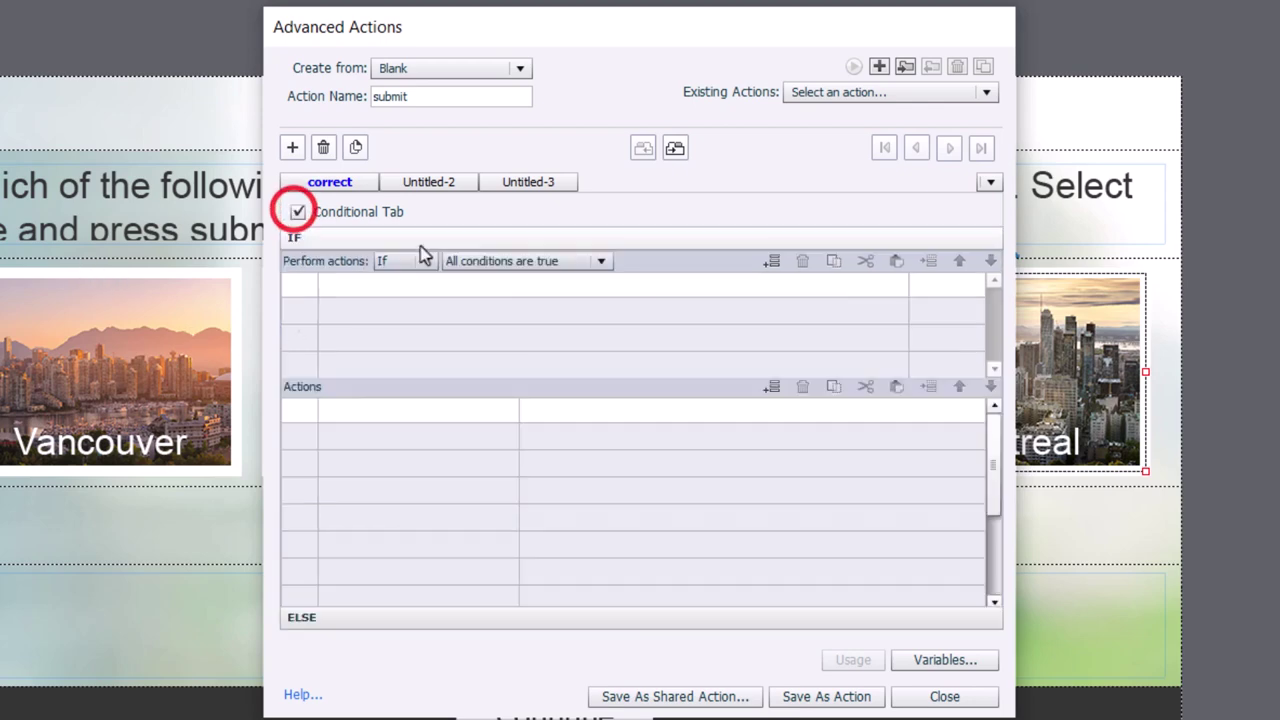
pyautogui.click(358, 288)
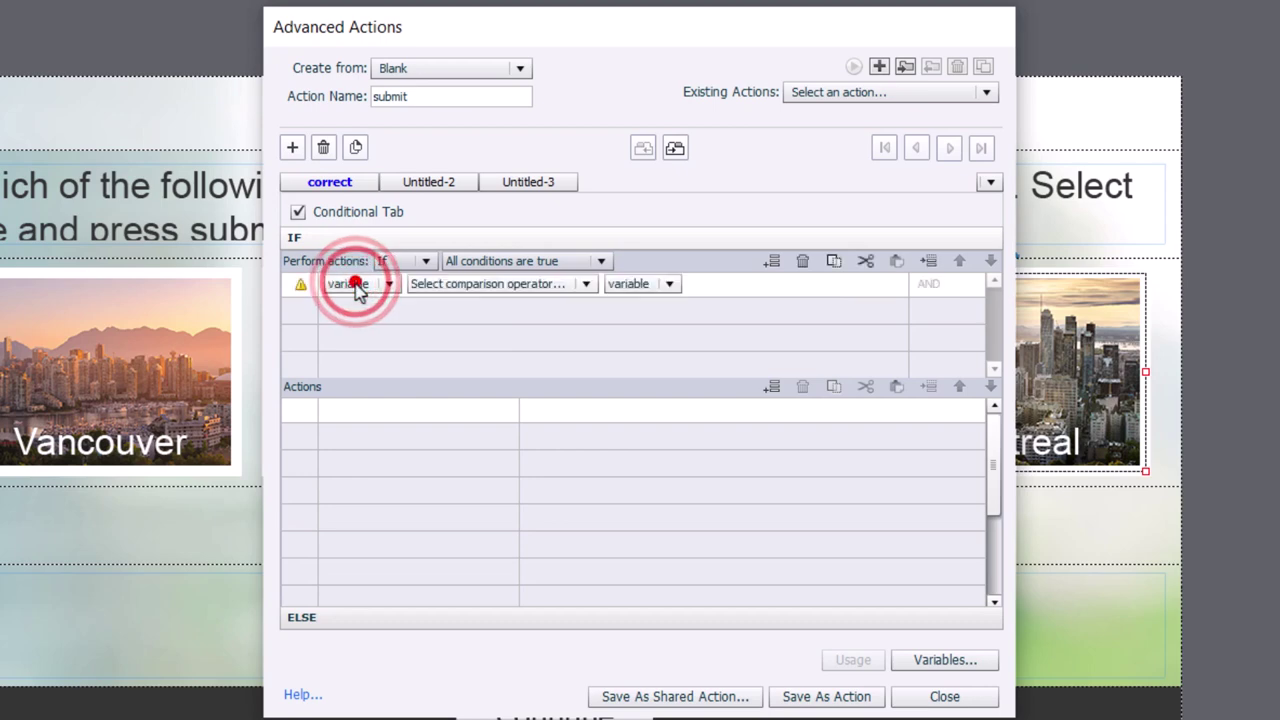
pyautogui.click(352, 285)
pyautogui.click(363, 315)
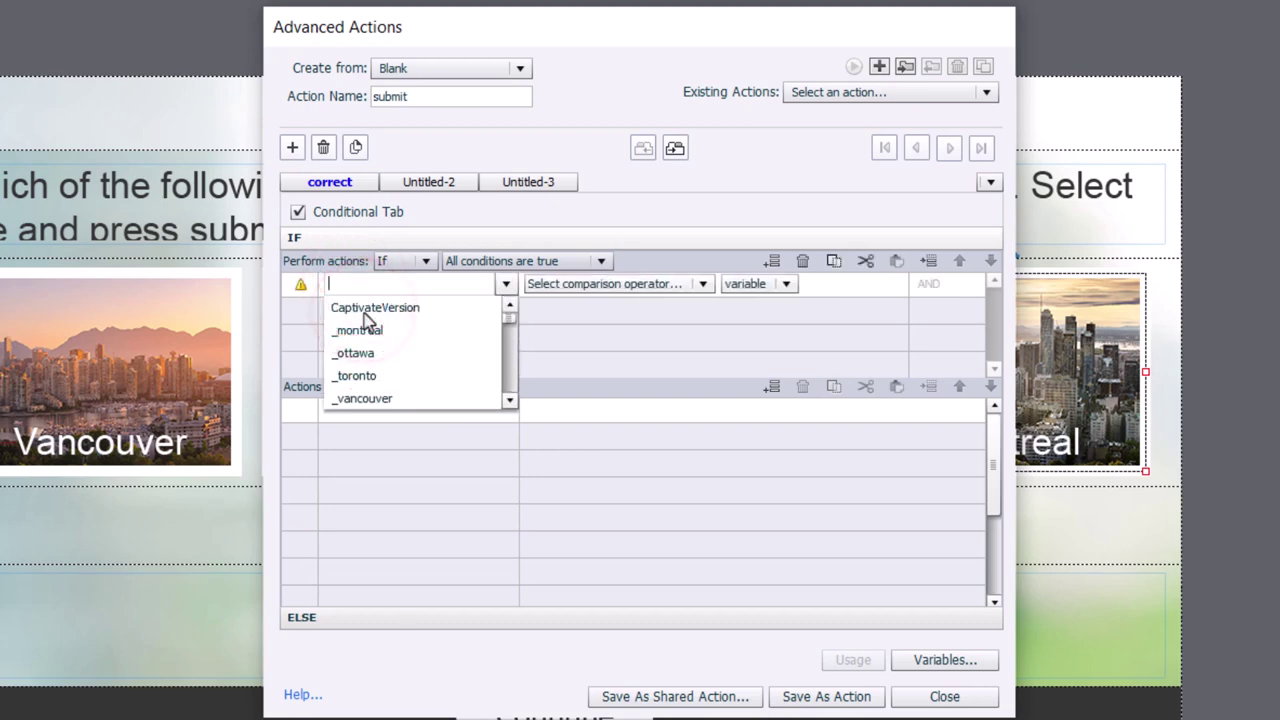
pyautogui.click(390, 330)
pyautogui.click(466, 284)
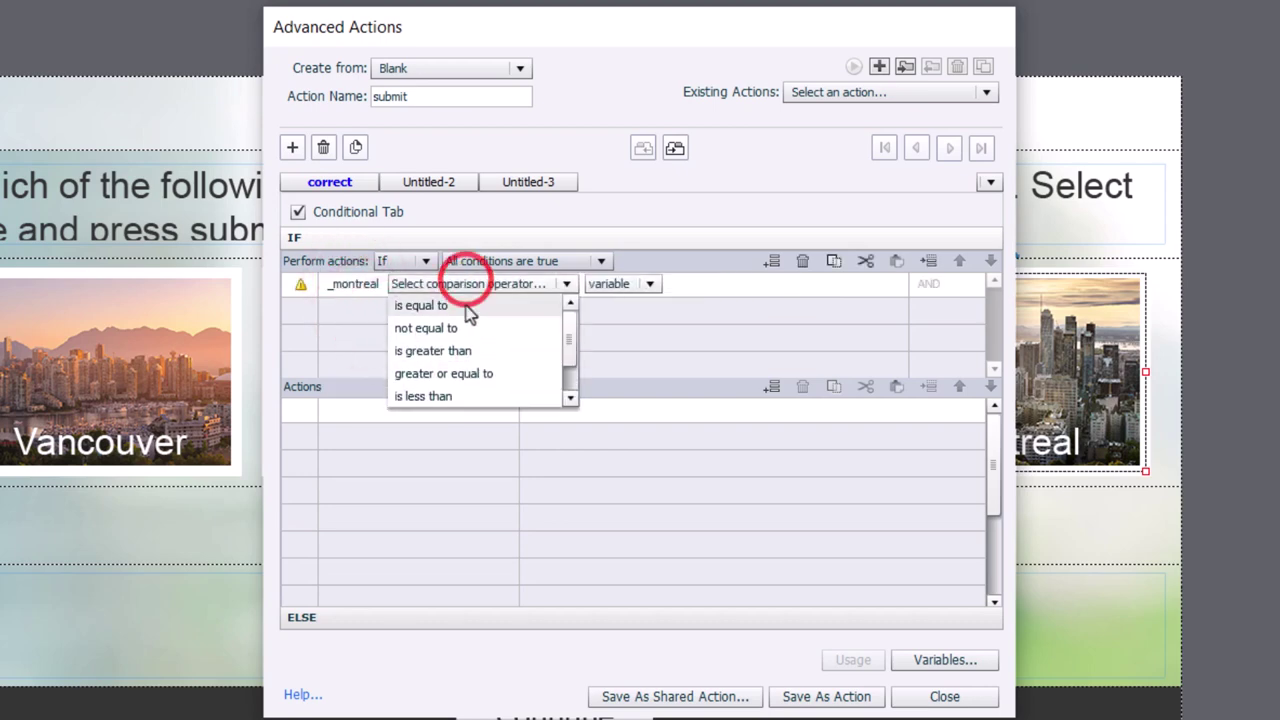
pyautogui.click(466, 298)
pyautogui.click(519, 285)
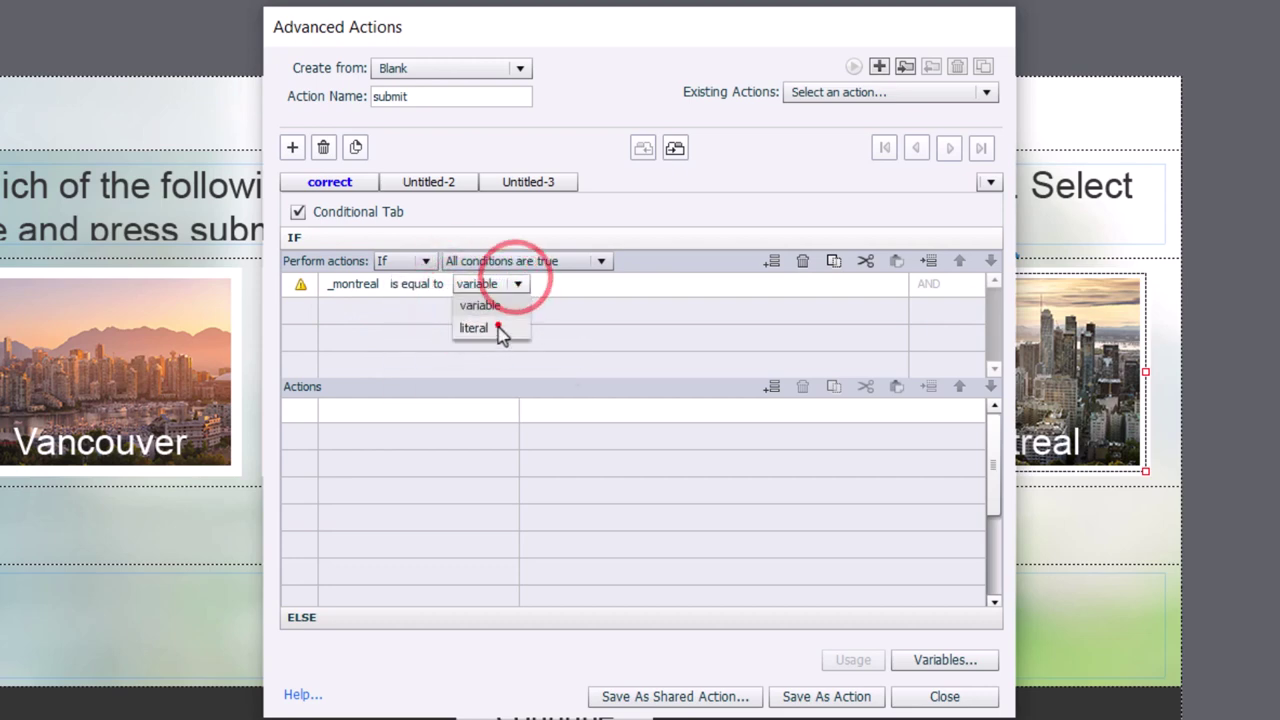
pyautogui.click(497, 327)
pyautogui.write('0')
pyautogui.press('Return')
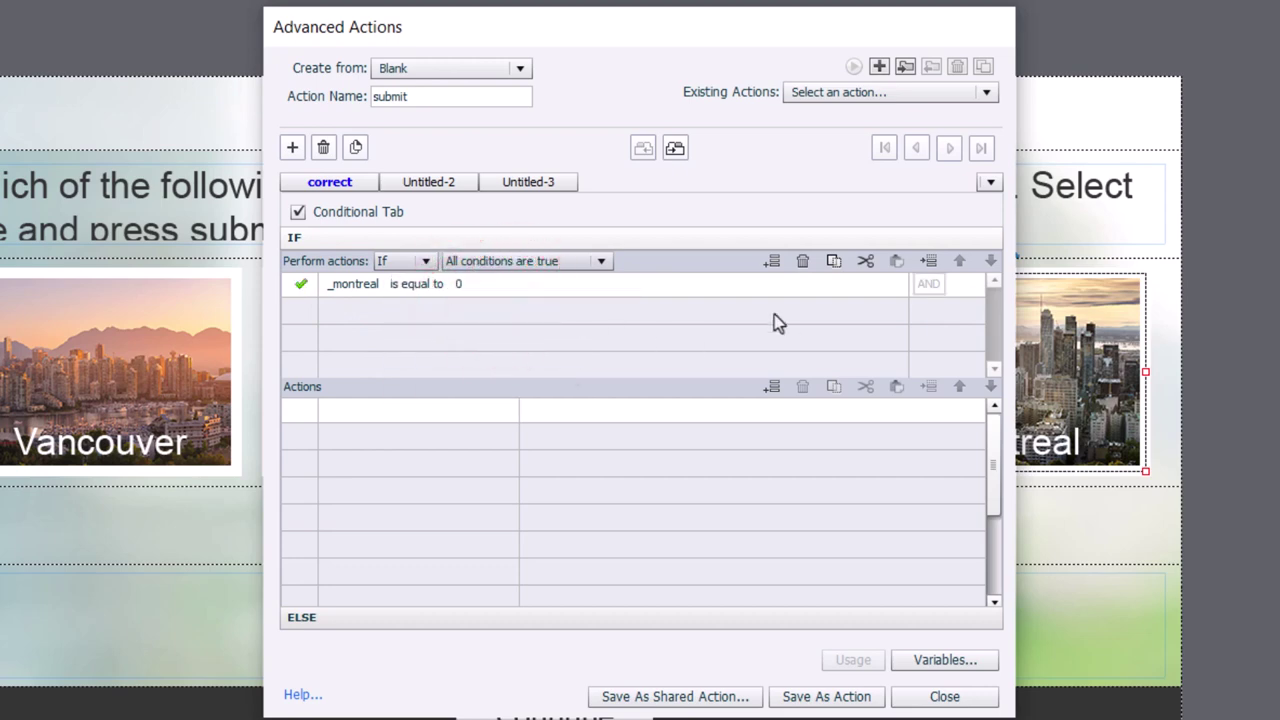
# Copy the _montreal condition into the three empty condition rows below it.
pyautogui.click(834, 261)
pyautogui.click(500, 311)
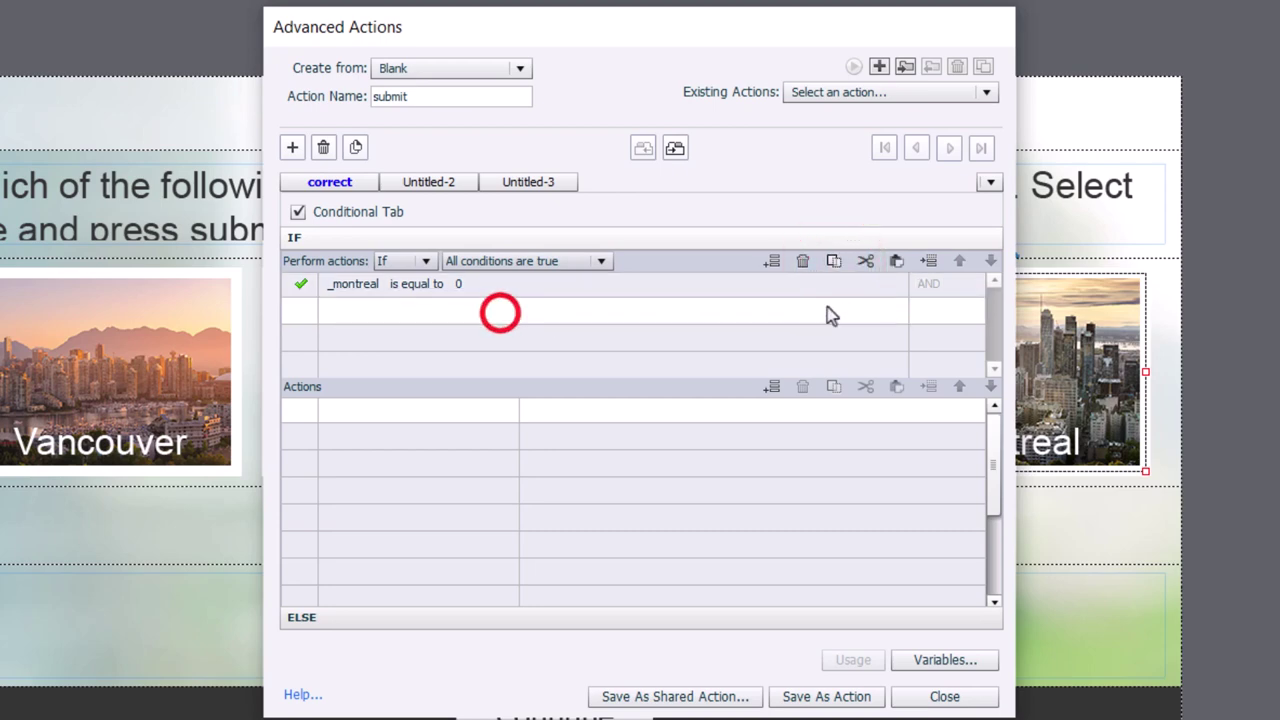
pyautogui.click(897, 263)
pyautogui.click(415, 335)
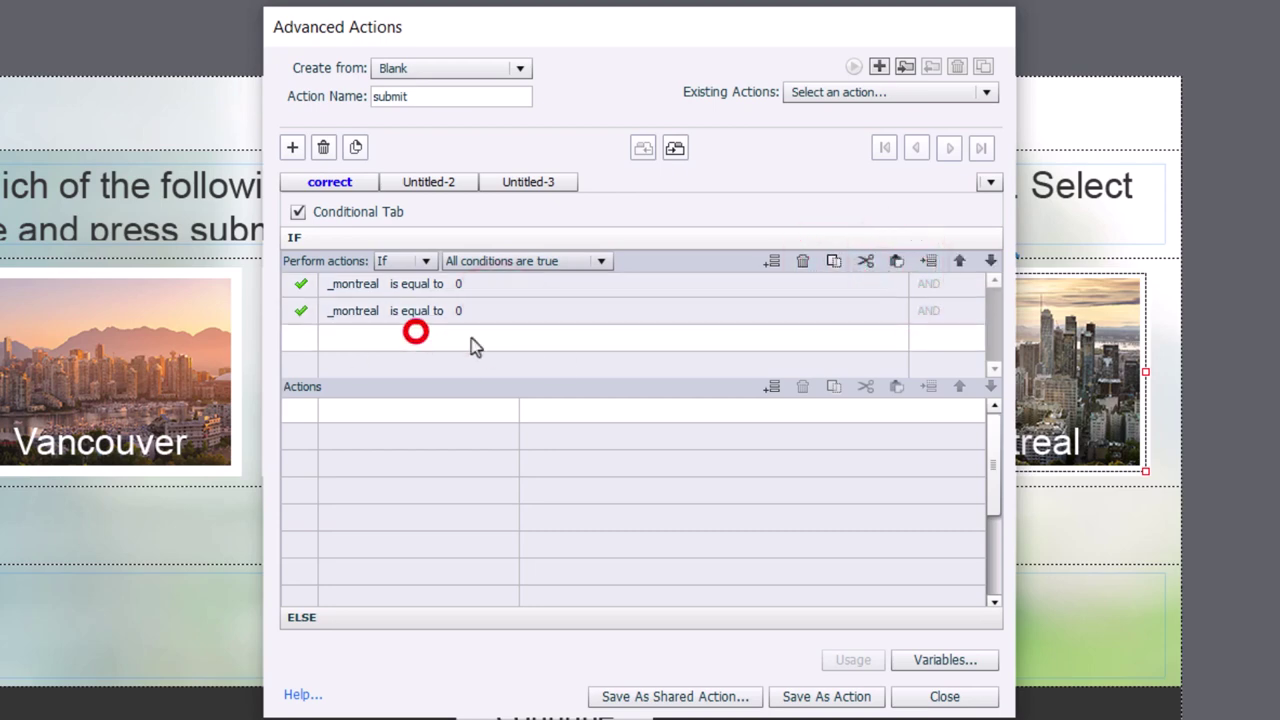
pyautogui.click(894, 263)
pyautogui.click(427, 364)
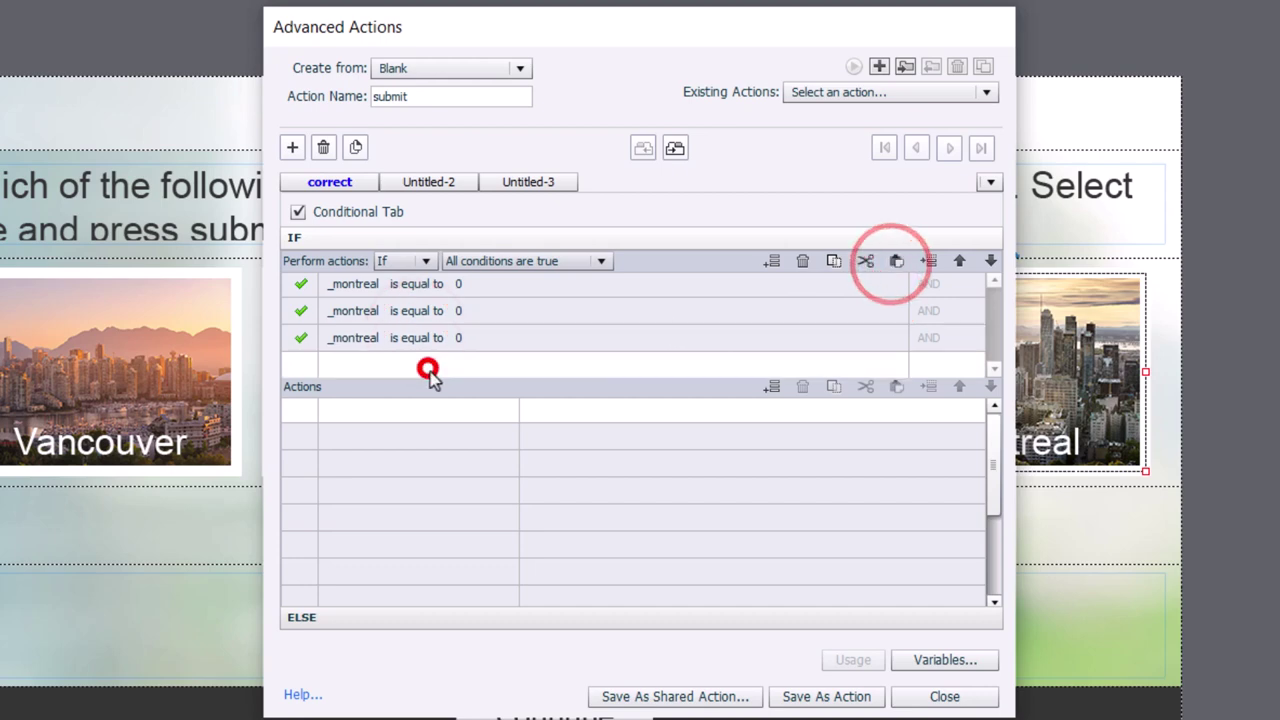
pyautogui.click(897, 262)
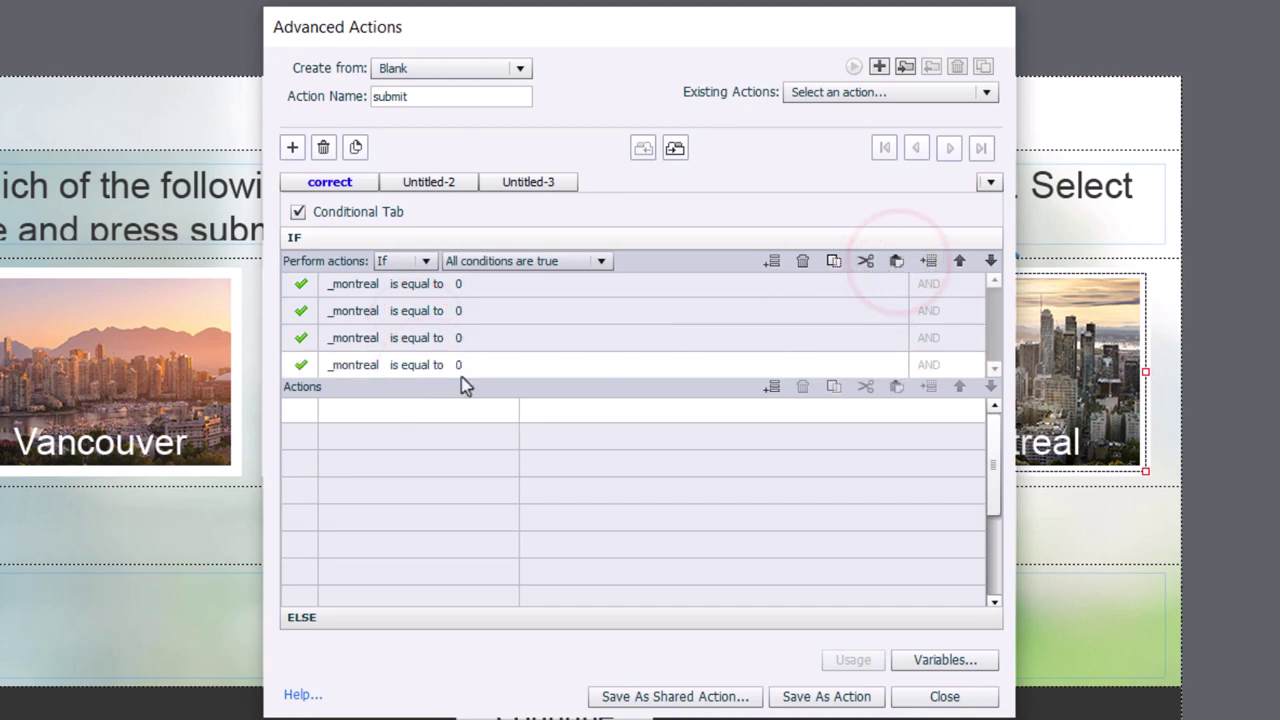
# Change the variable in the second condition to _ottawa and in the third condition to _toronto.
pyautogui.click(358, 314)
pyautogui.click(358, 312)
pyautogui.click(362, 318)
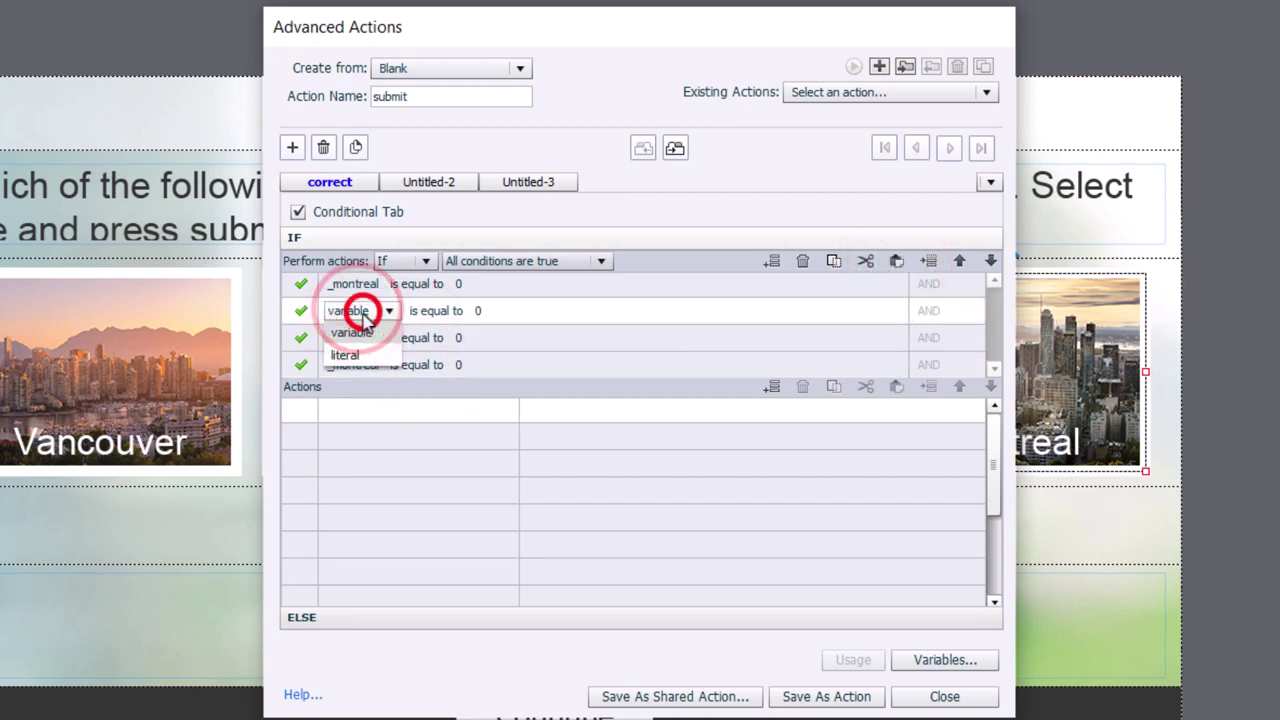
pyautogui.click(366, 333)
pyautogui.click(362, 373)
pyautogui.click(352, 338)
pyautogui.click(350, 338)
pyautogui.click(350, 340)
pyautogui.click(352, 360)
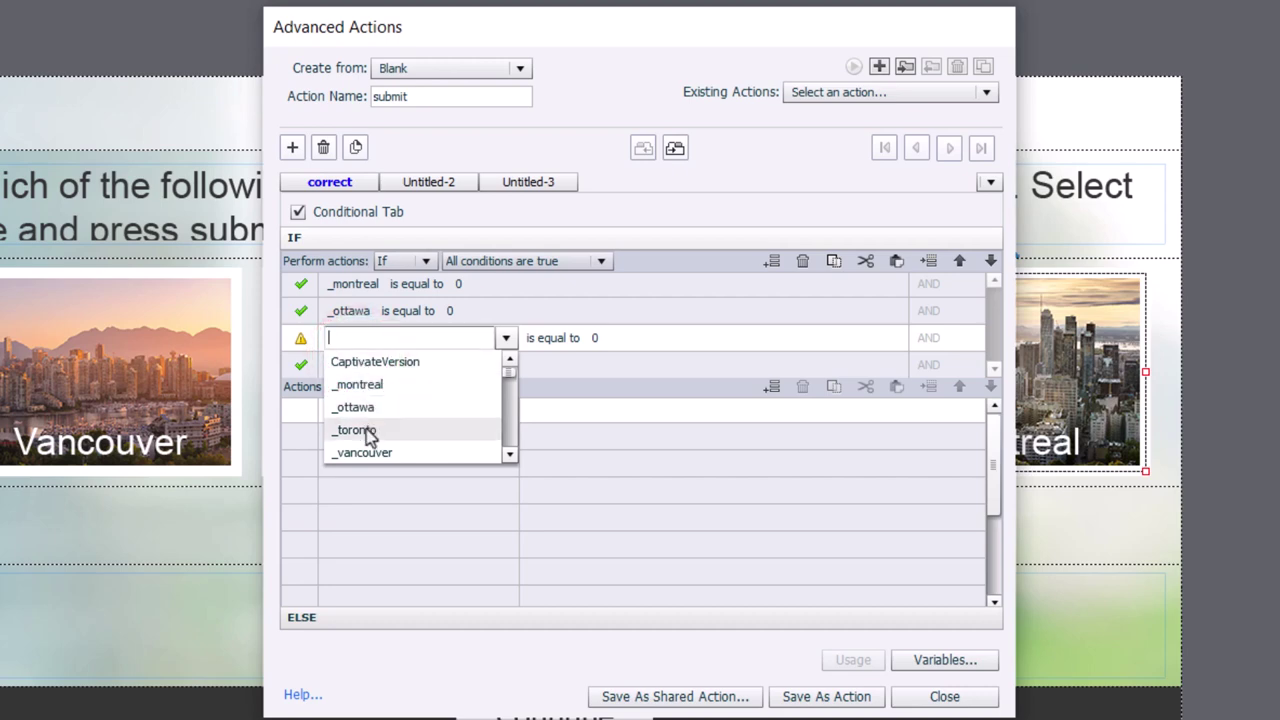
pyautogui.click(366, 428)
# Change the variable in the fourth condition to _vancouver.
pyautogui.click(354, 364)
pyautogui.click(354, 364)
pyautogui.click(358, 364)
pyautogui.click(356, 388)
pyautogui.click(368, 479)
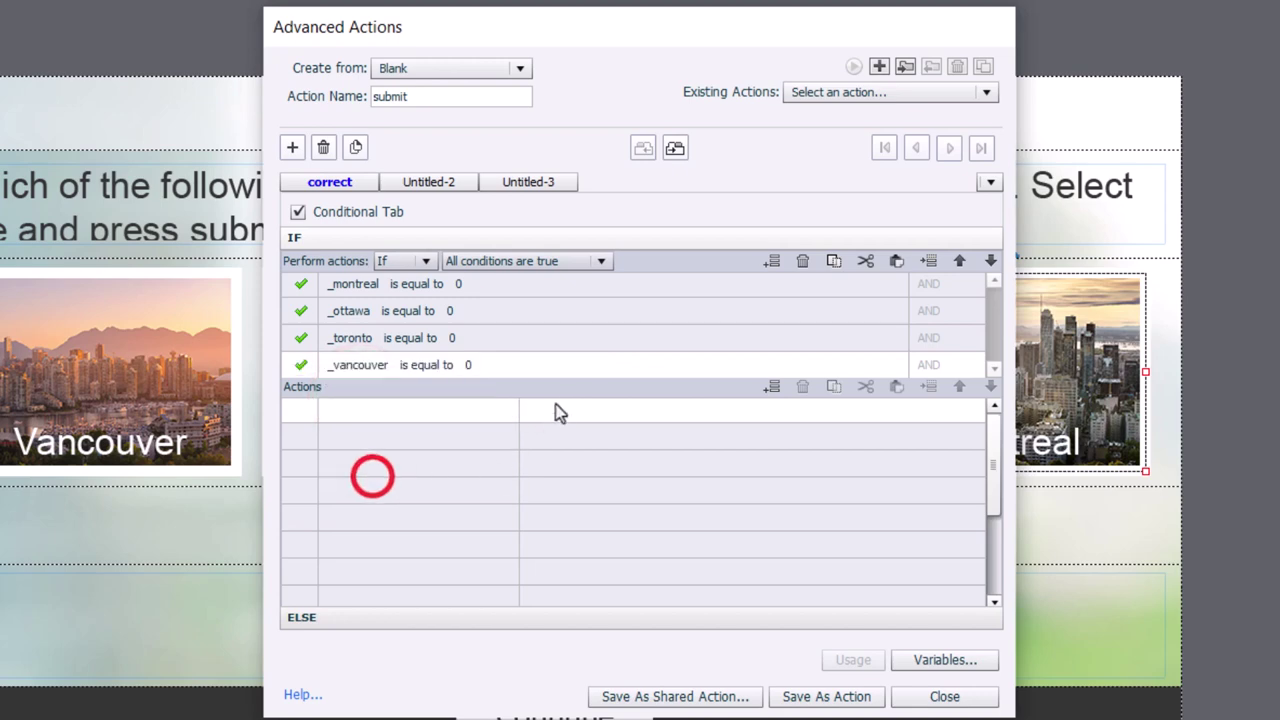
# Set the comparison value of the _ottawa condition to the literal 1.
pyautogui.click(452, 316)
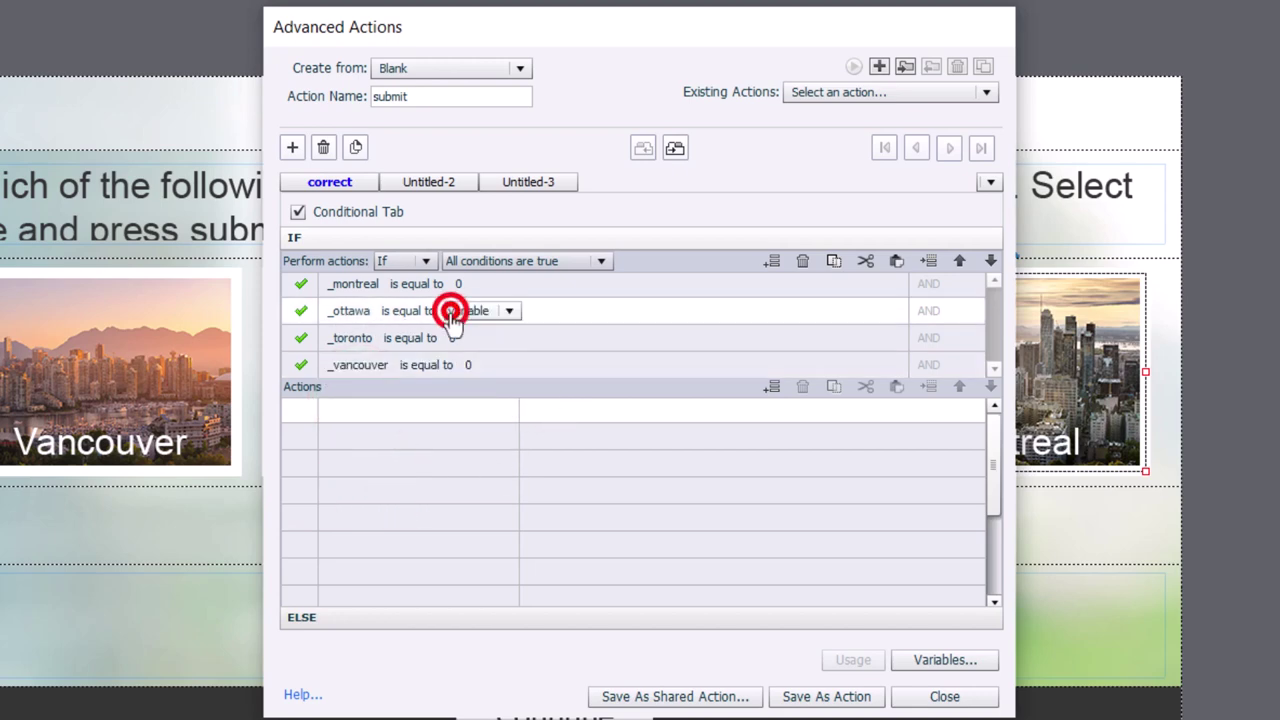
pyautogui.click(466, 310)
pyautogui.click(483, 360)
pyautogui.write('1')
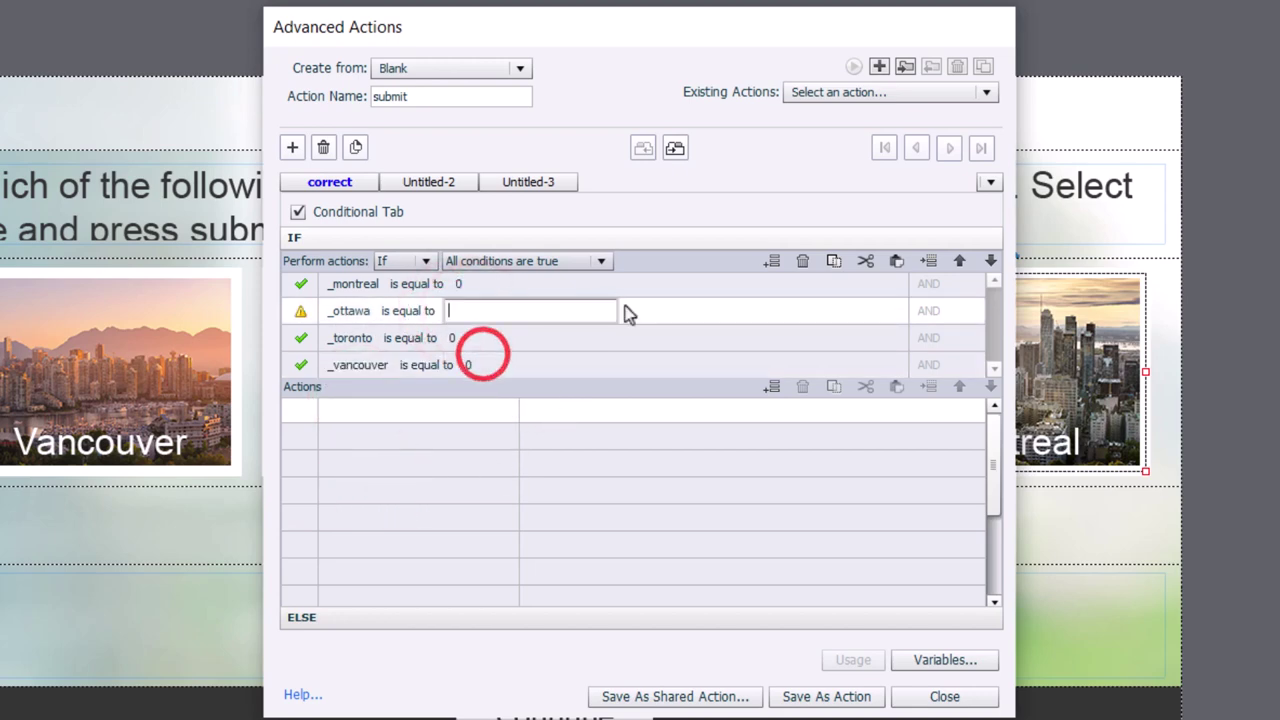
pyautogui.press('Return')
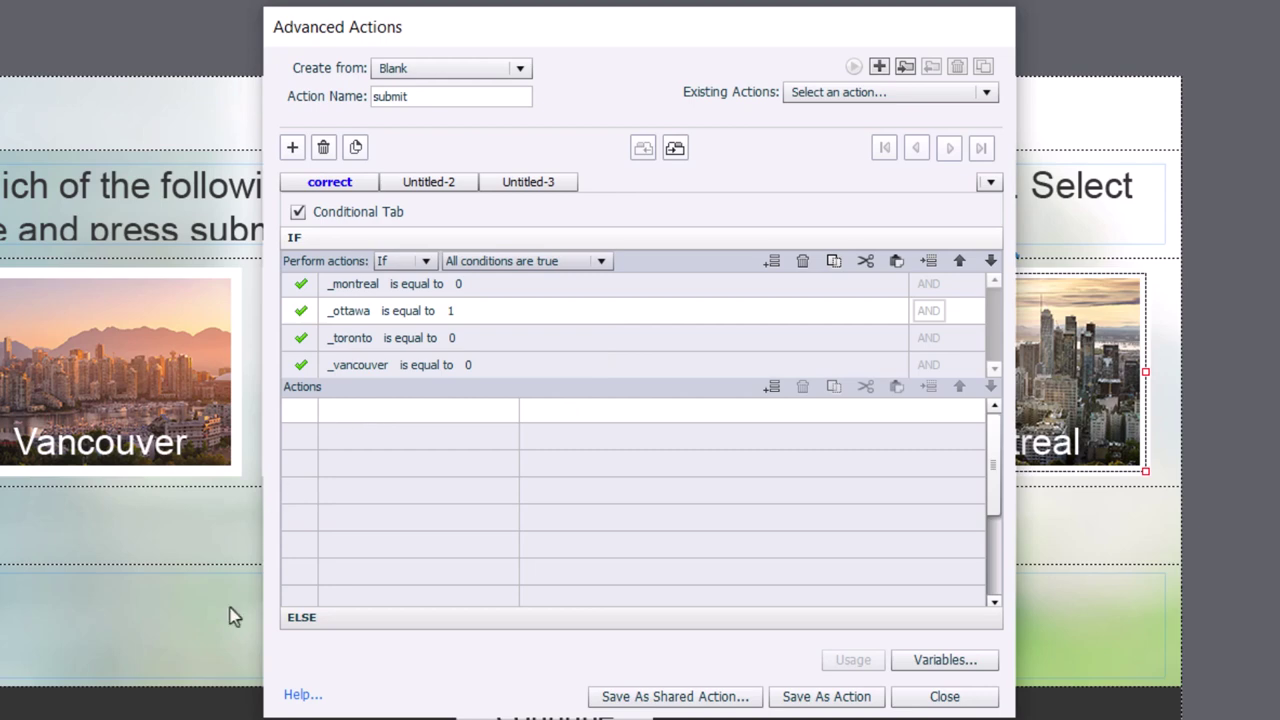
# Add an action to the correct decision that changes the state of s1_feedback to correct.
pyautogui.click(341, 414)
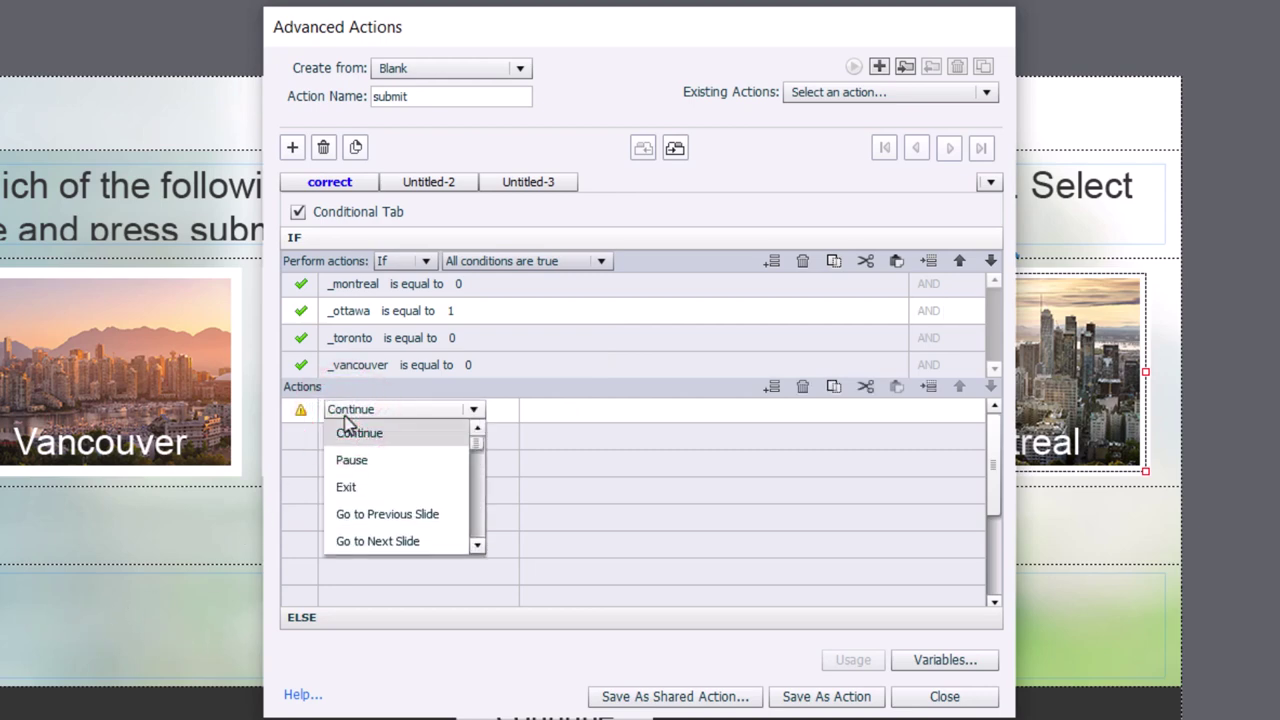
pyautogui.scroll(-10, 345, 425)
pyautogui.click(368, 436)
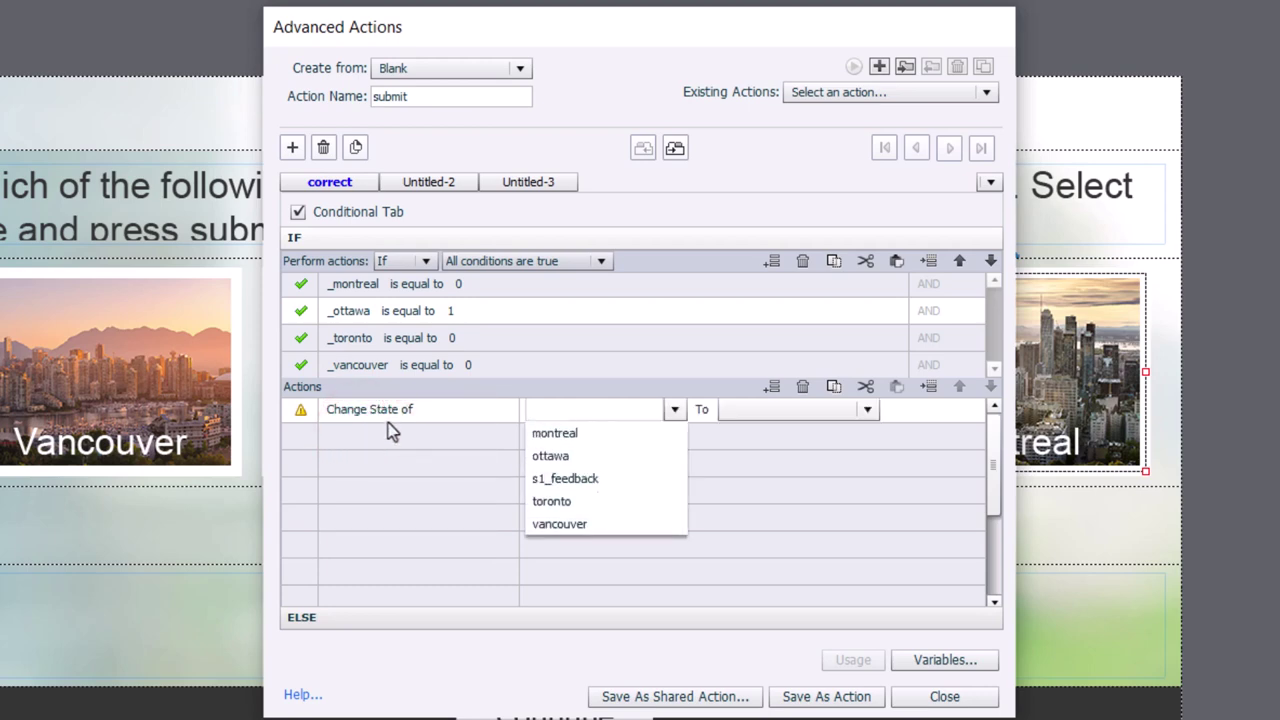
pyautogui.click(610, 478)
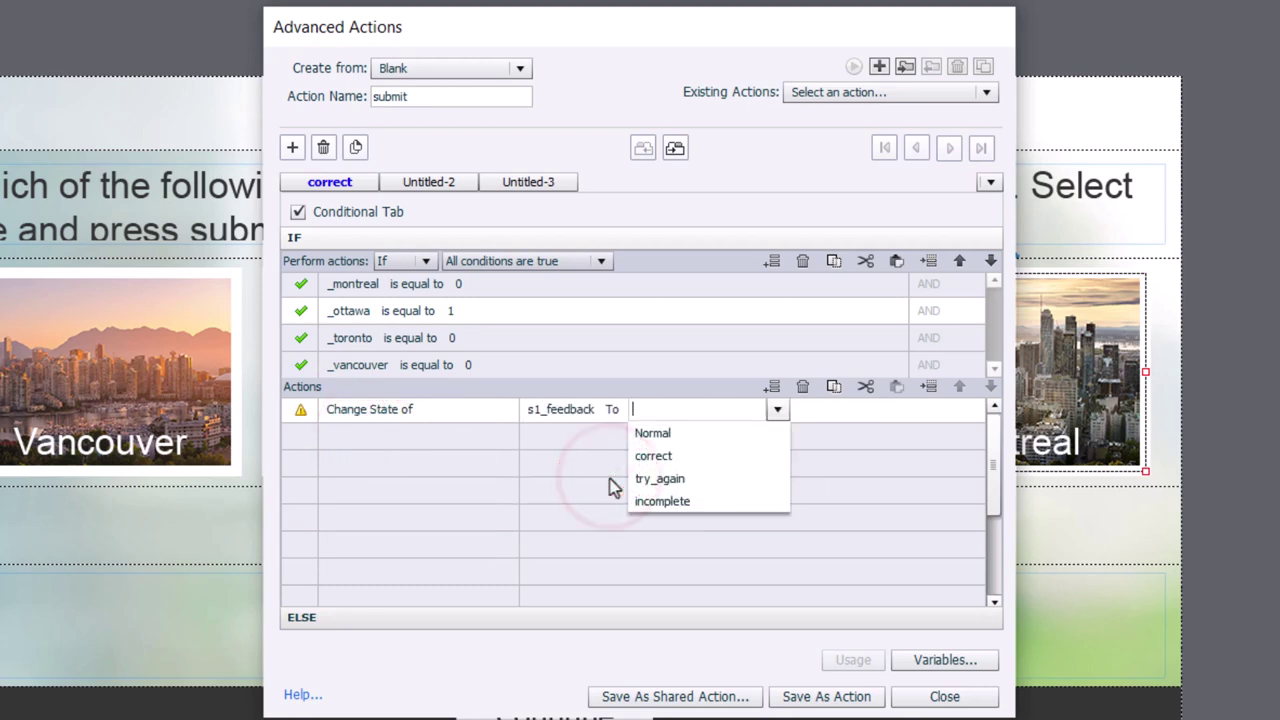
pyautogui.click(679, 463)
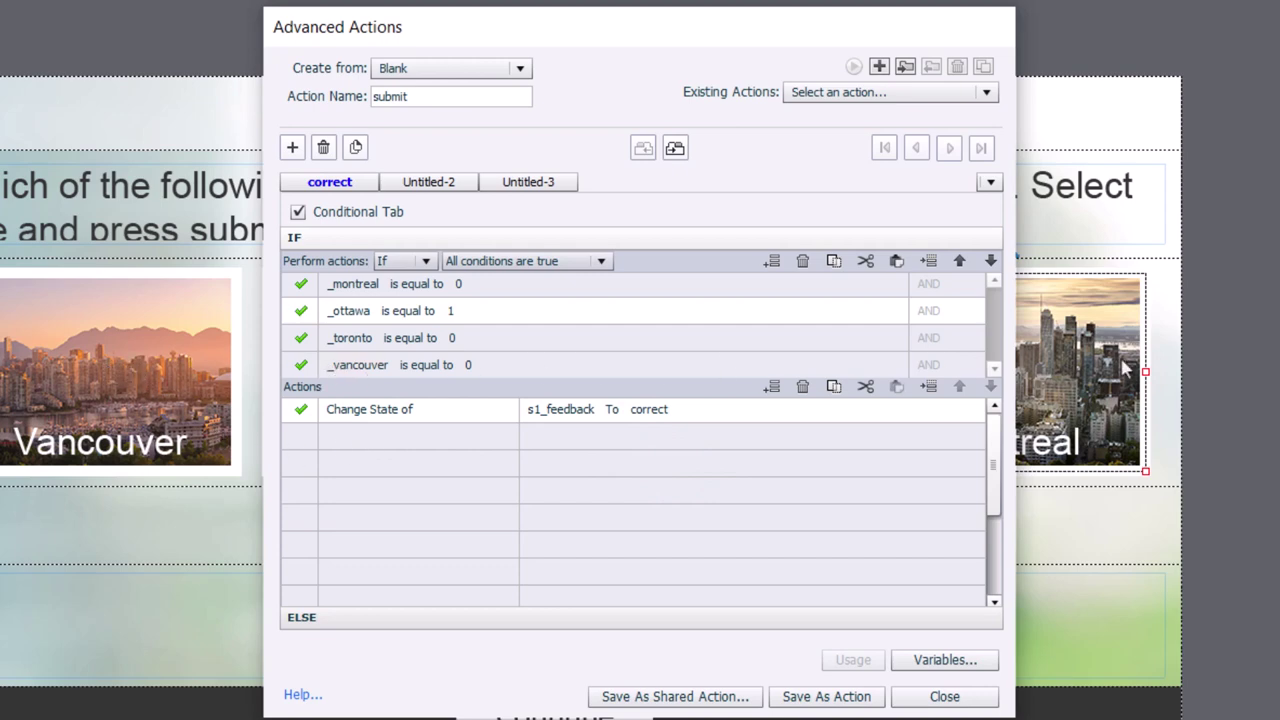
# Add a Disable action for montreal and copy it into the next three action rows.
pyautogui.click(388, 446)
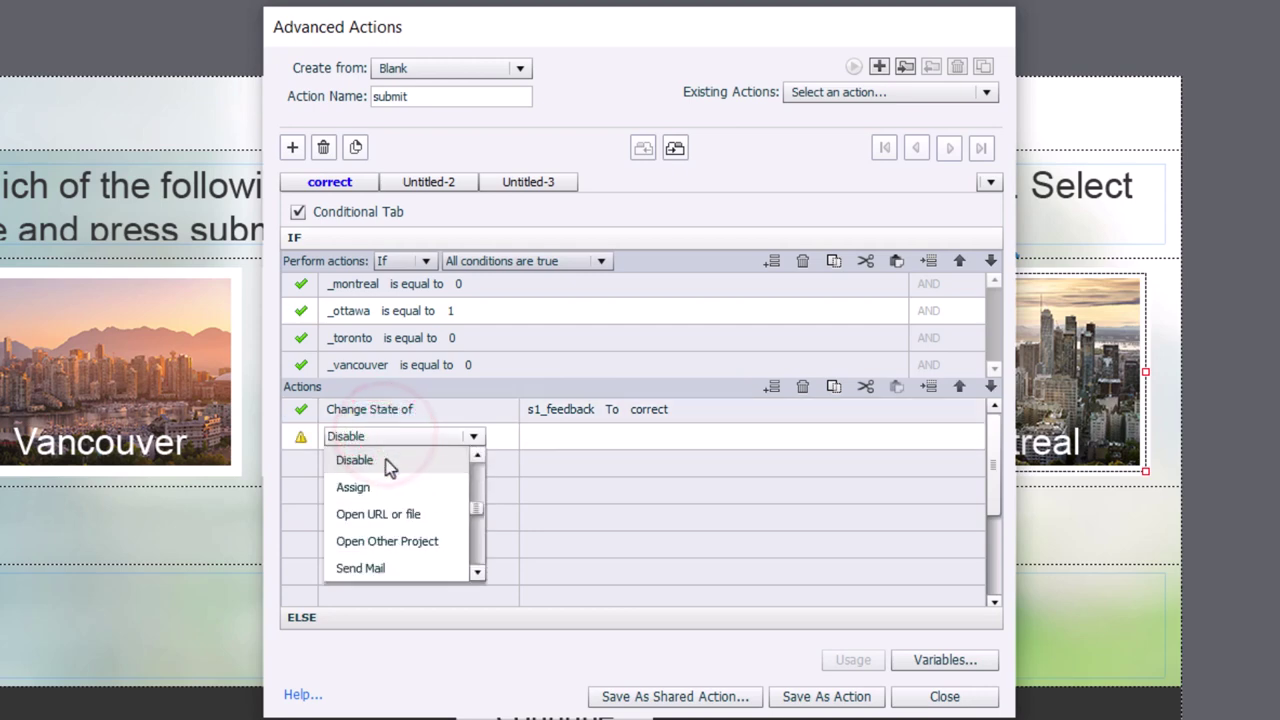
pyautogui.click(384, 465)
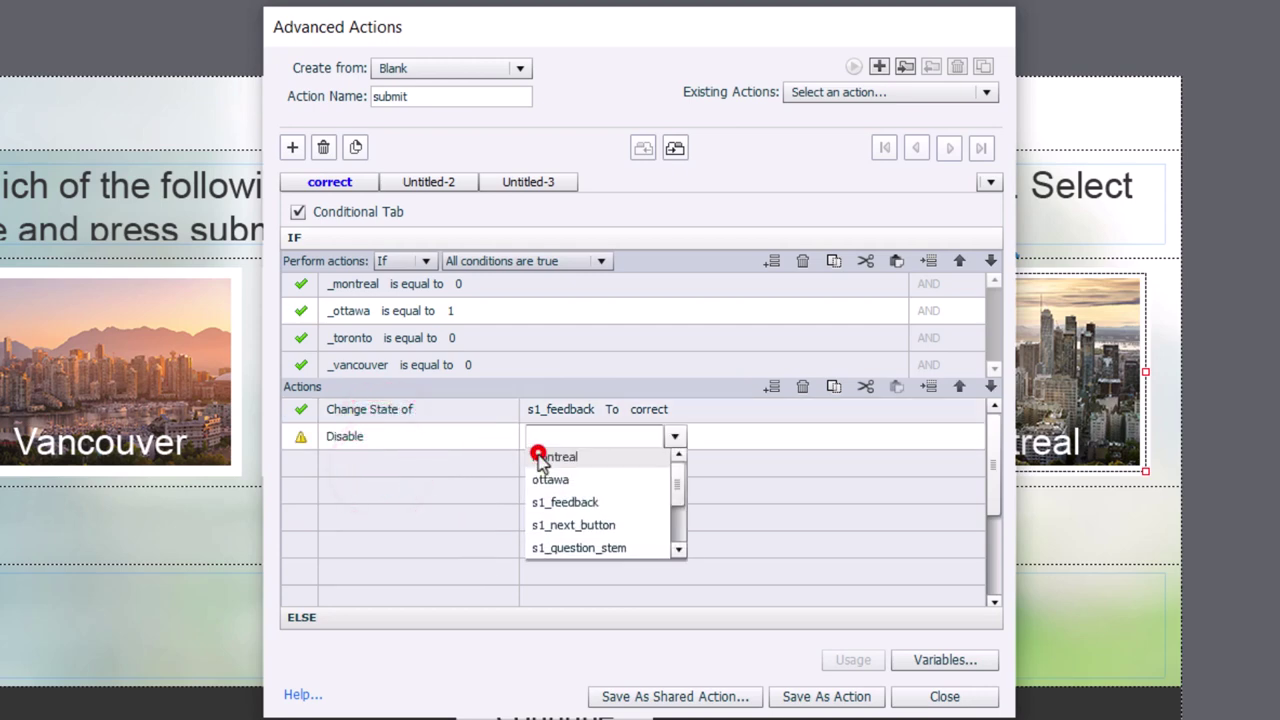
pyautogui.click(531, 460)
pyautogui.click(831, 385)
pyautogui.click(555, 463)
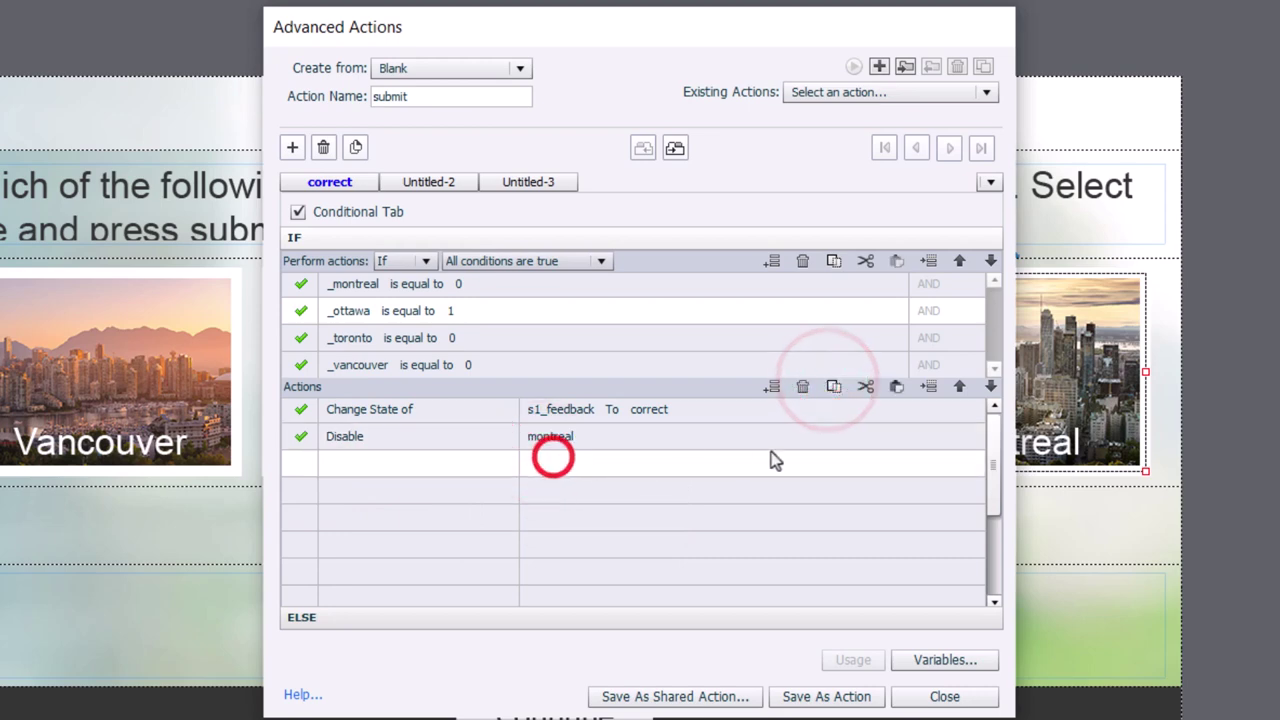
pyautogui.click(896, 387)
pyautogui.click(545, 489)
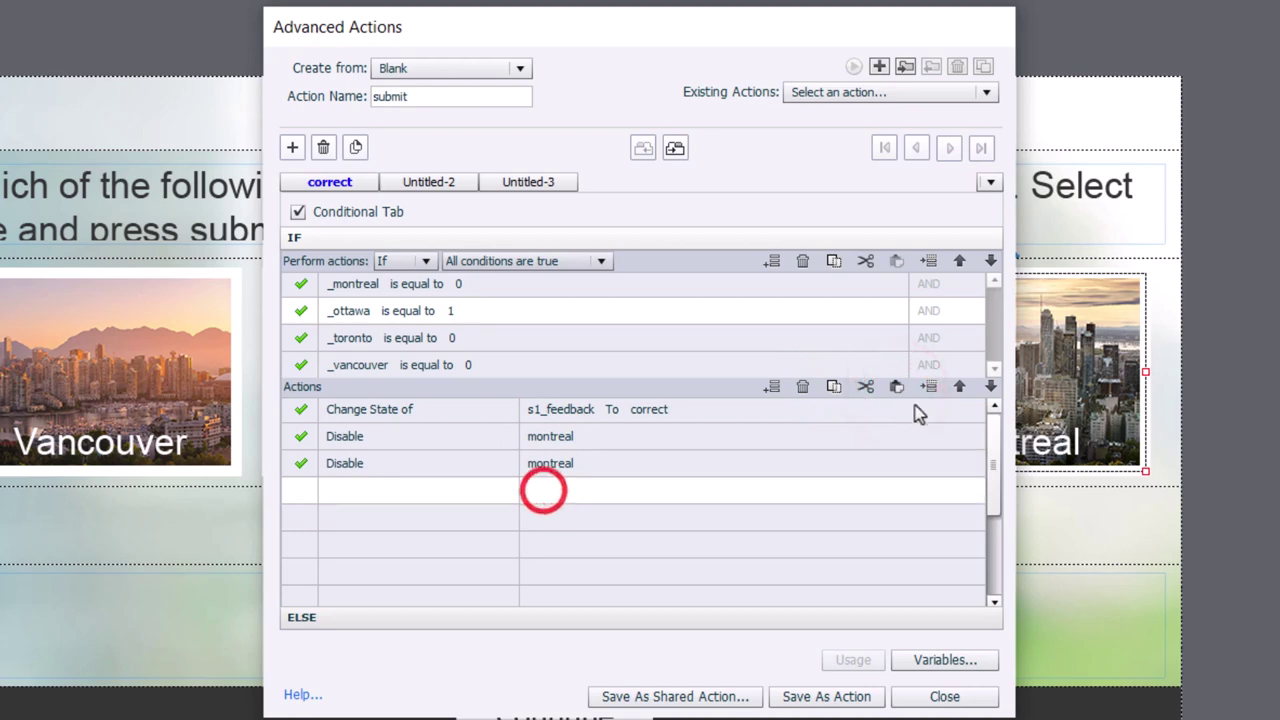
pyautogui.click(896, 387)
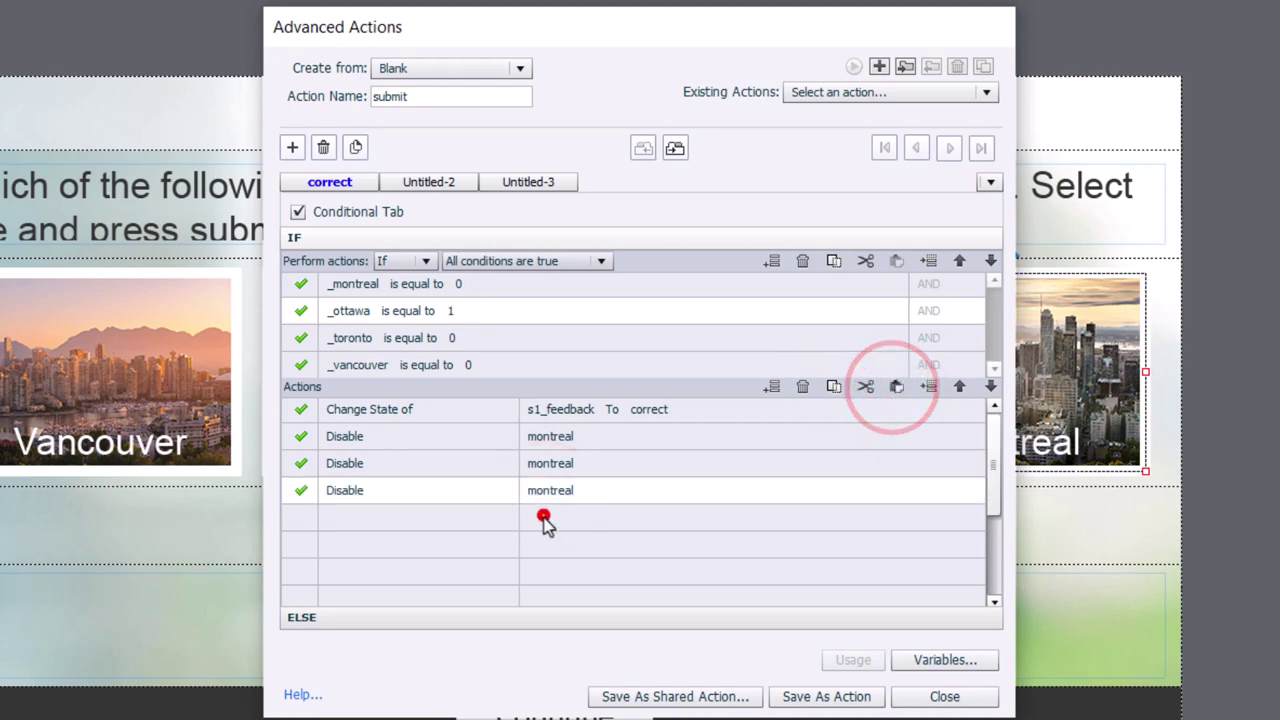
pyautogui.click(543, 516)
pyautogui.click(896, 387)
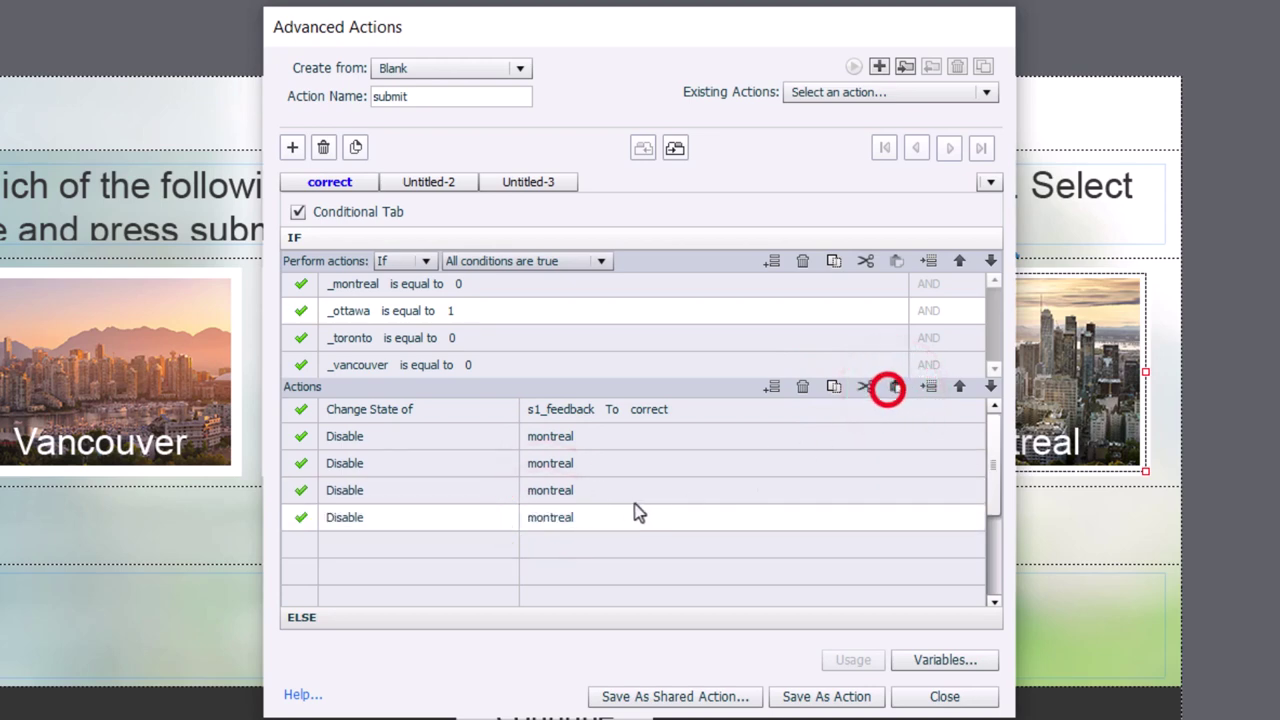
# Retarget the three copied Disable actions to toronto, ottawa and vancouver, in that order.
pyautogui.click(563, 467)
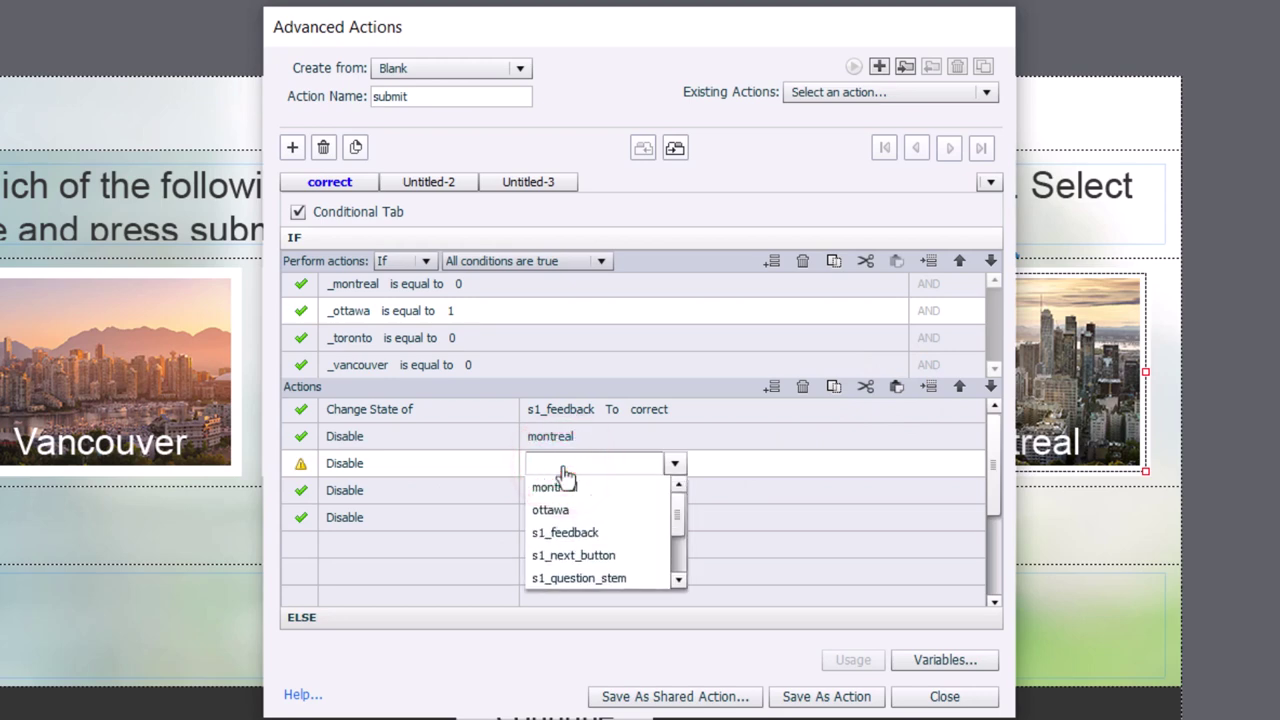
pyautogui.write('tor')
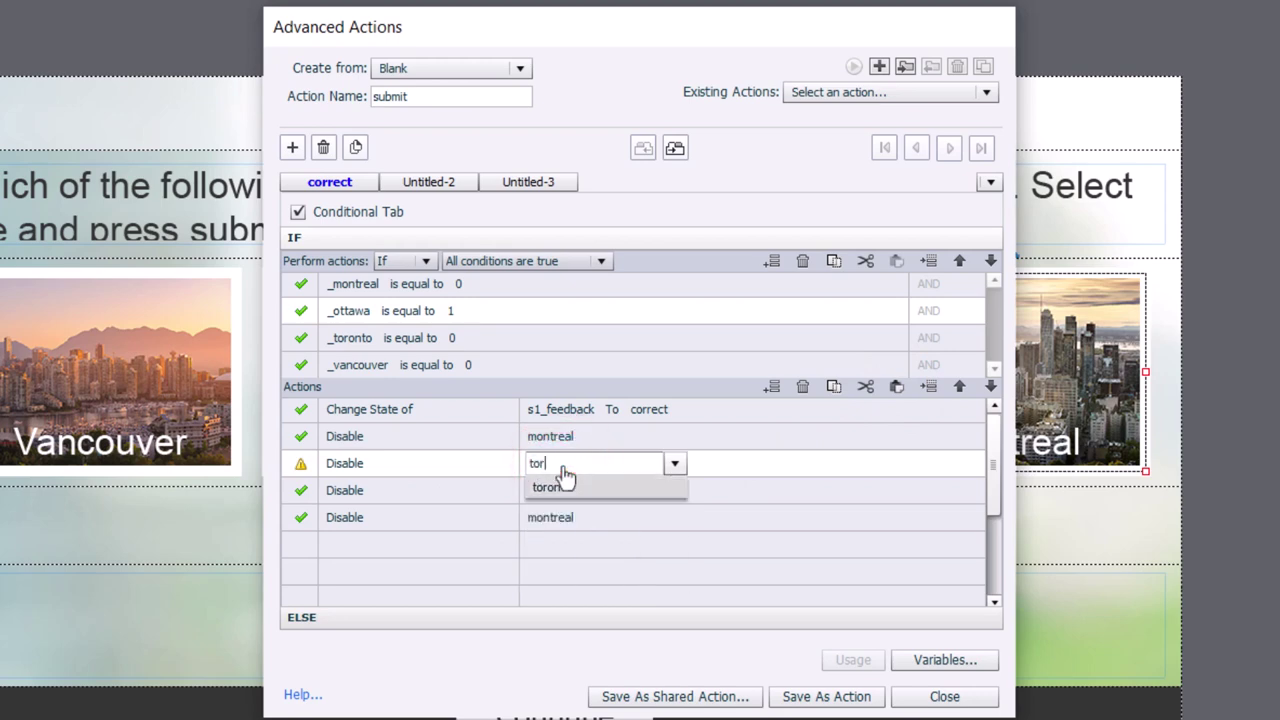
pyautogui.press('Return')
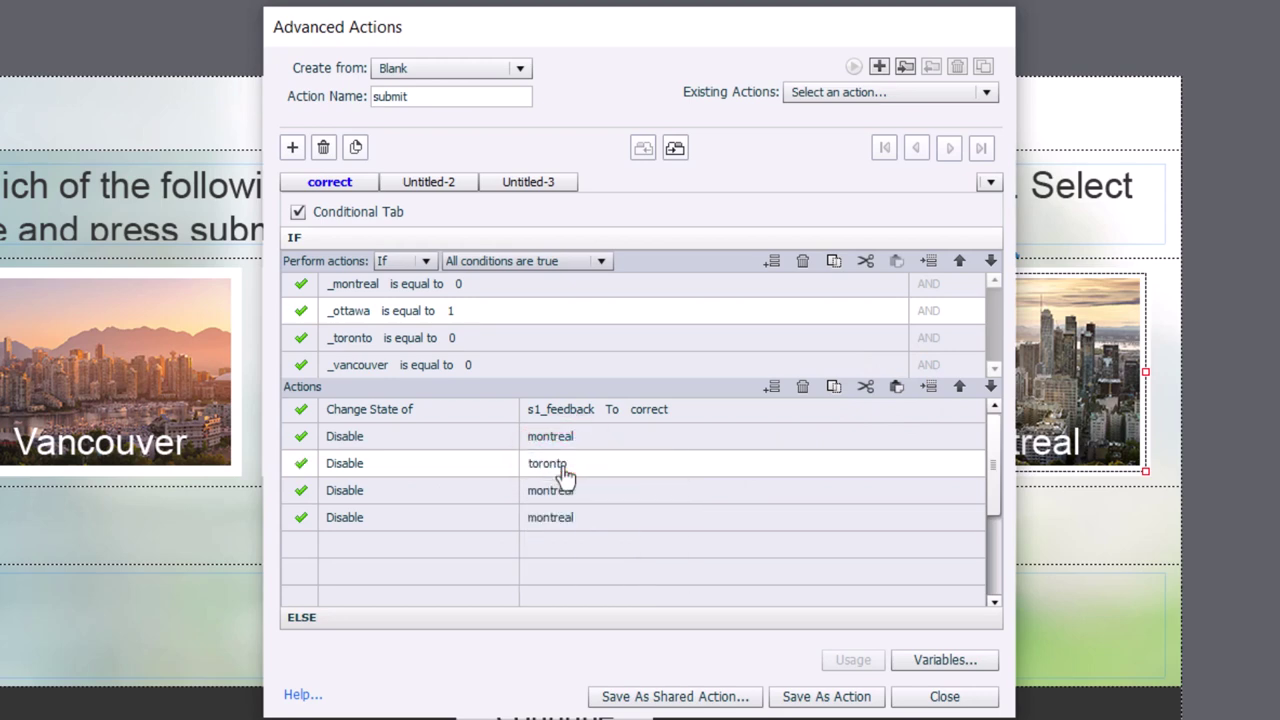
pyautogui.click(565, 490)
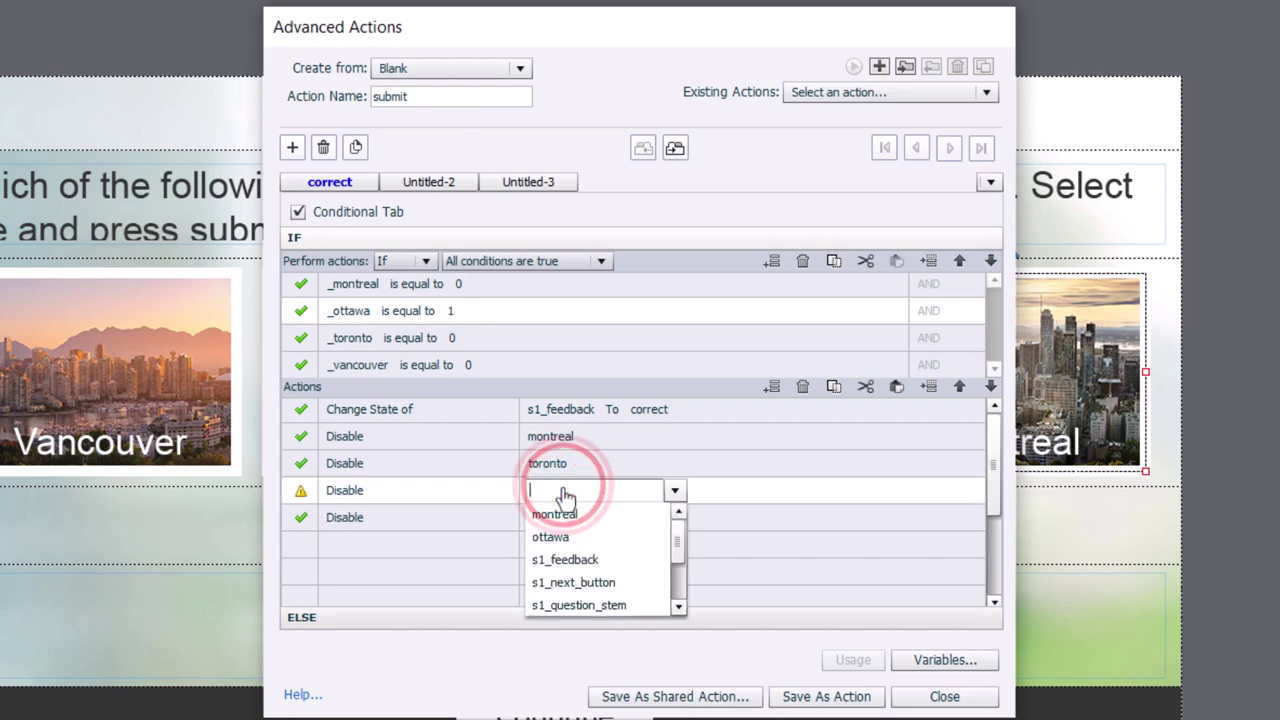
pyautogui.write('ott')
pyautogui.press('Return')
pyautogui.click(553, 519)
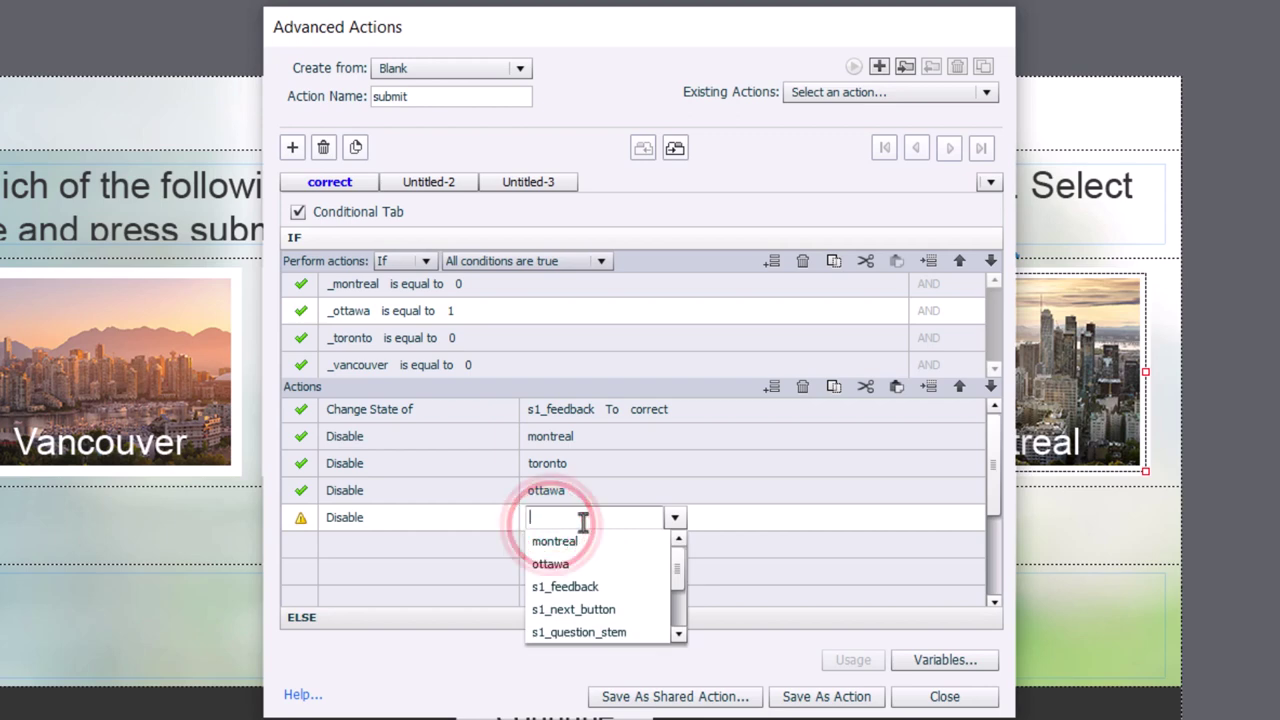
pyautogui.write('vanc')
pyautogui.press('Return')
# Add a Show action for s1_next_button below the Disable actions.
pyautogui.click(354, 545)
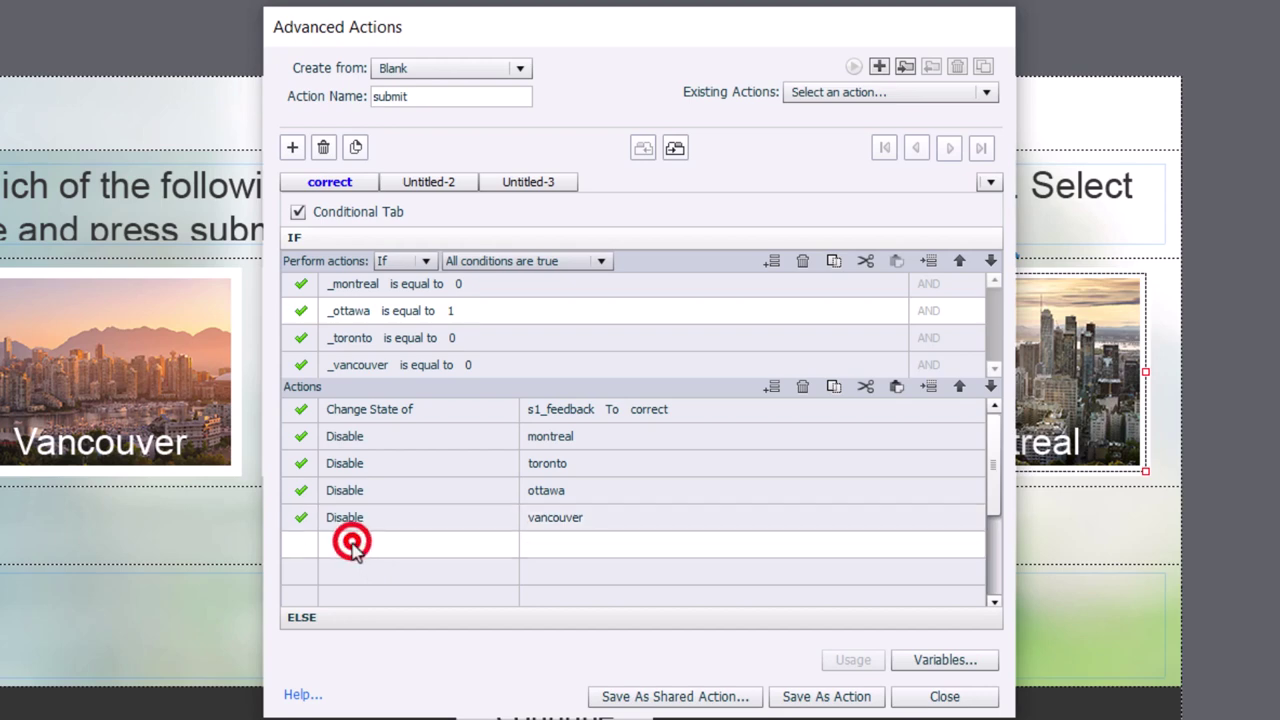
pyautogui.click(350, 544)
pyautogui.scroll(-5, 352, 548)
pyautogui.scroll(-1, 354, 549)
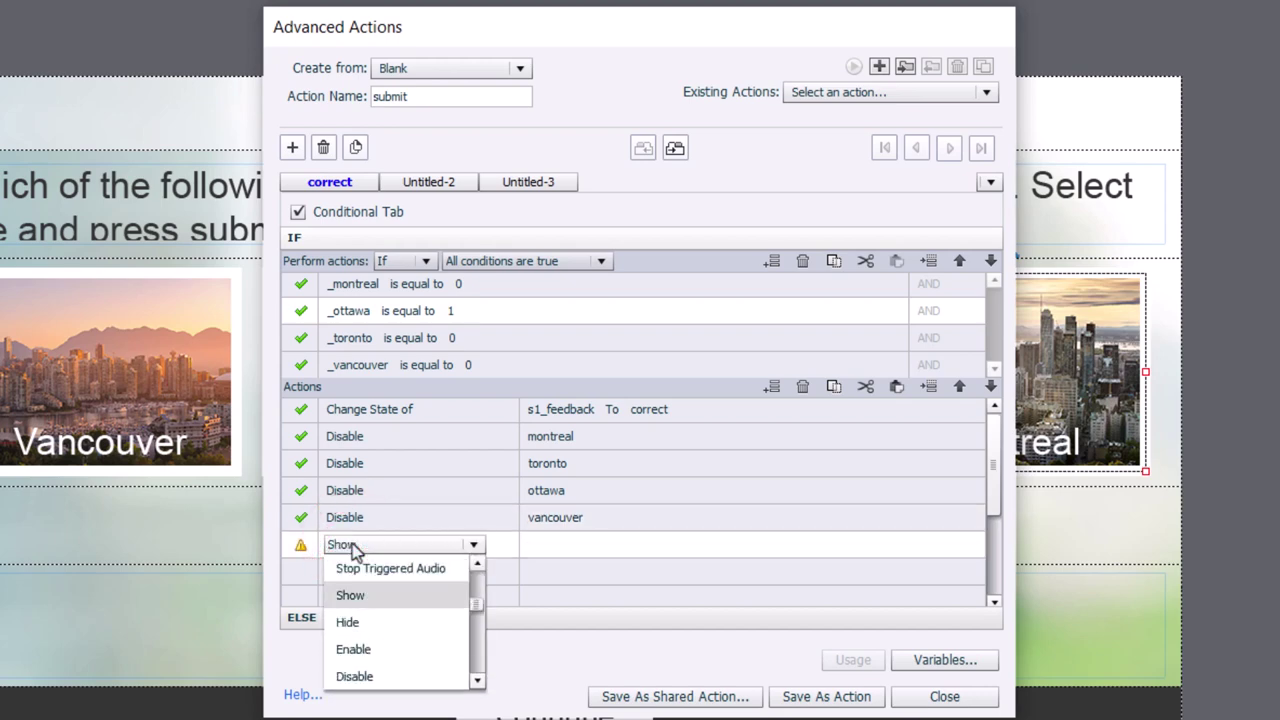
pyautogui.click(366, 594)
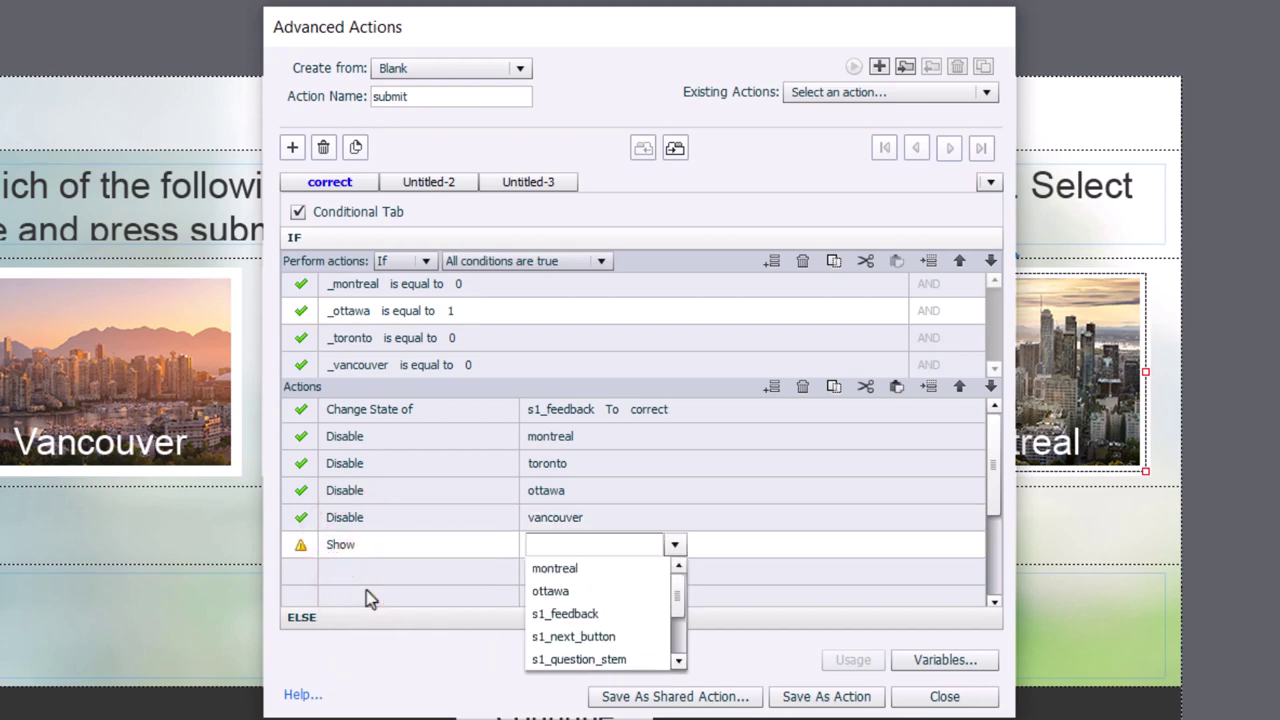
pyautogui.click(588, 636)
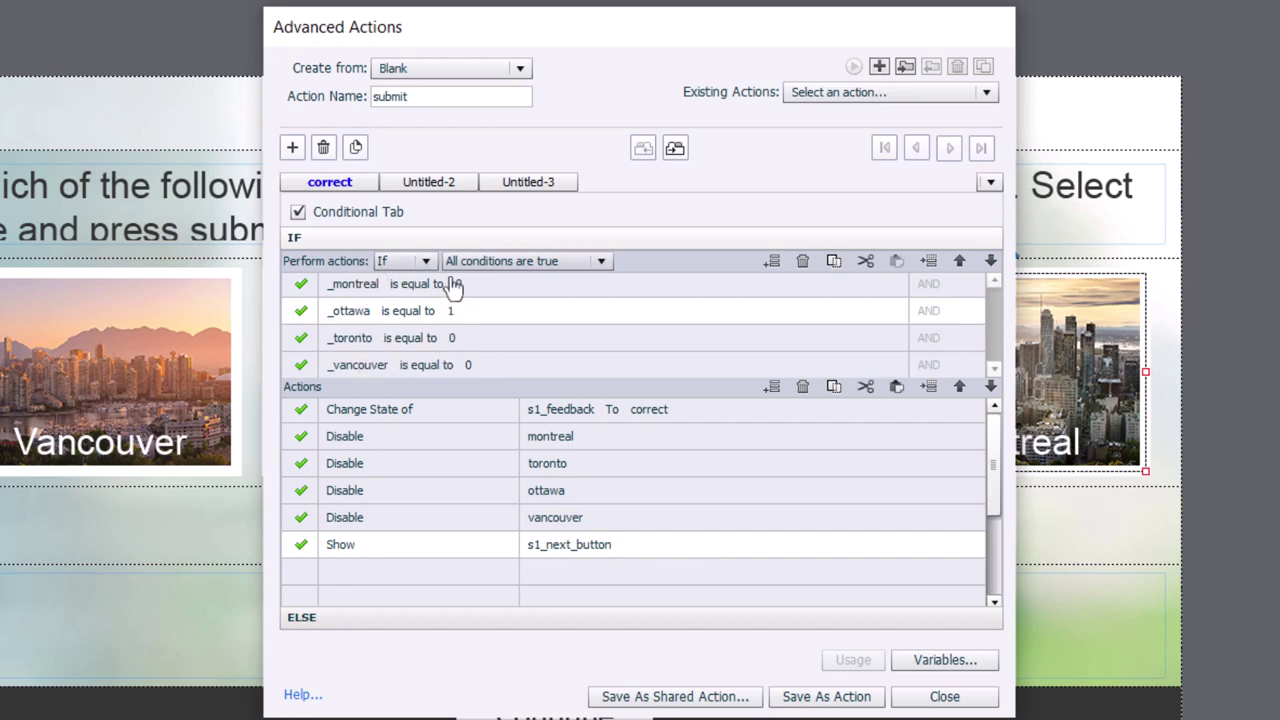
# Add an action to the Else part of the correct decision that changes the state of s1_feedback to try_again.
pyautogui.click(358, 618)
pyautogui.click(371, 305)
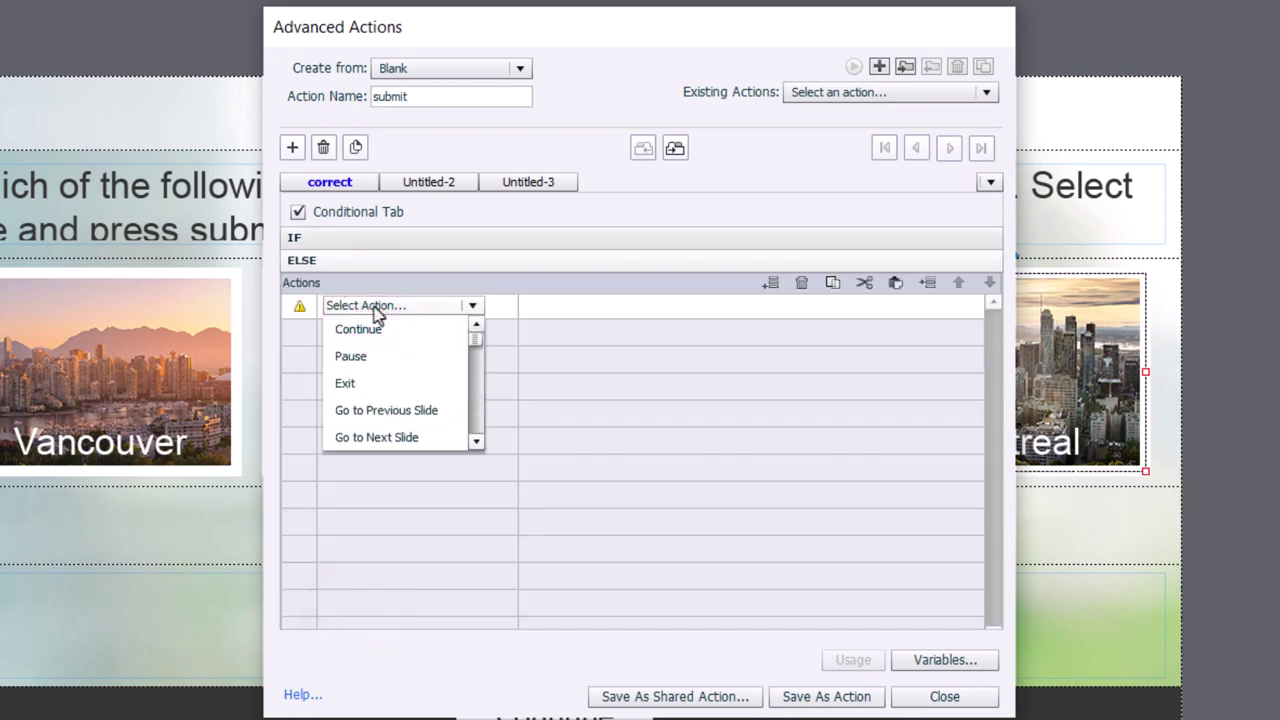
pyautogui.press('c')
pyautogui.press('c')
pyautogui.click(377, 329)
pyautogui.click(570, 373)
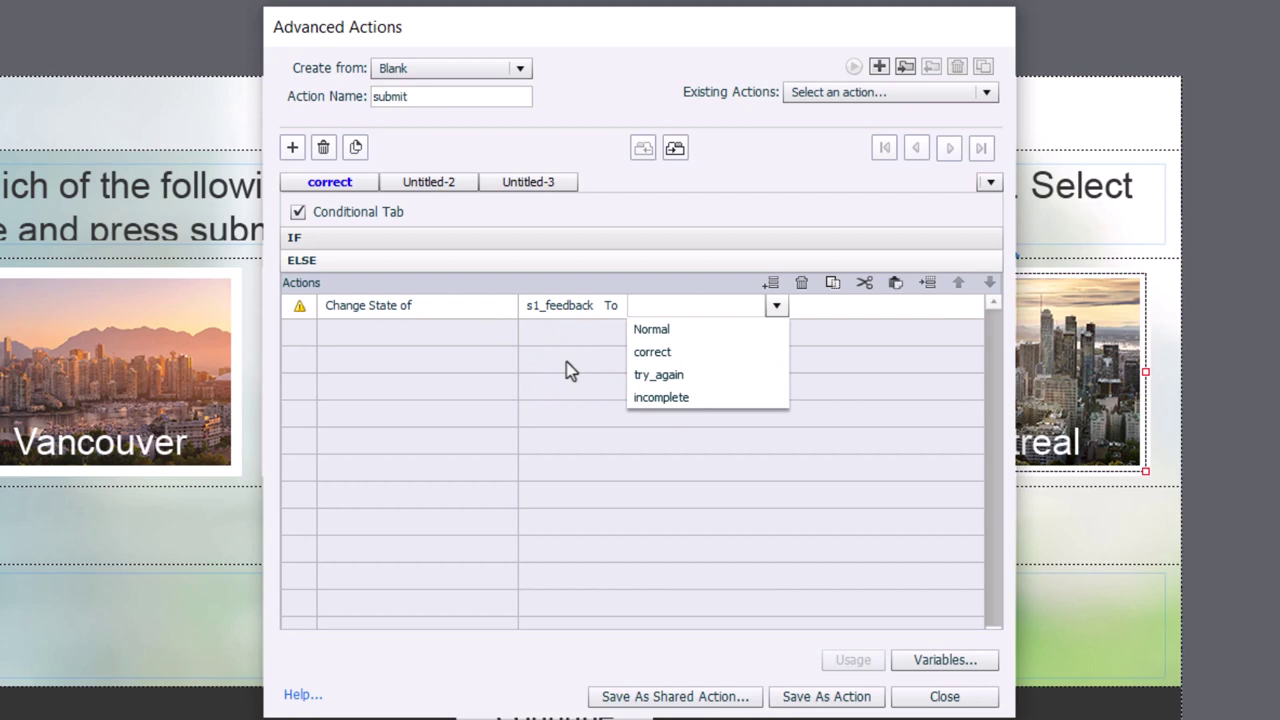
pyautogui.click(662, 374)
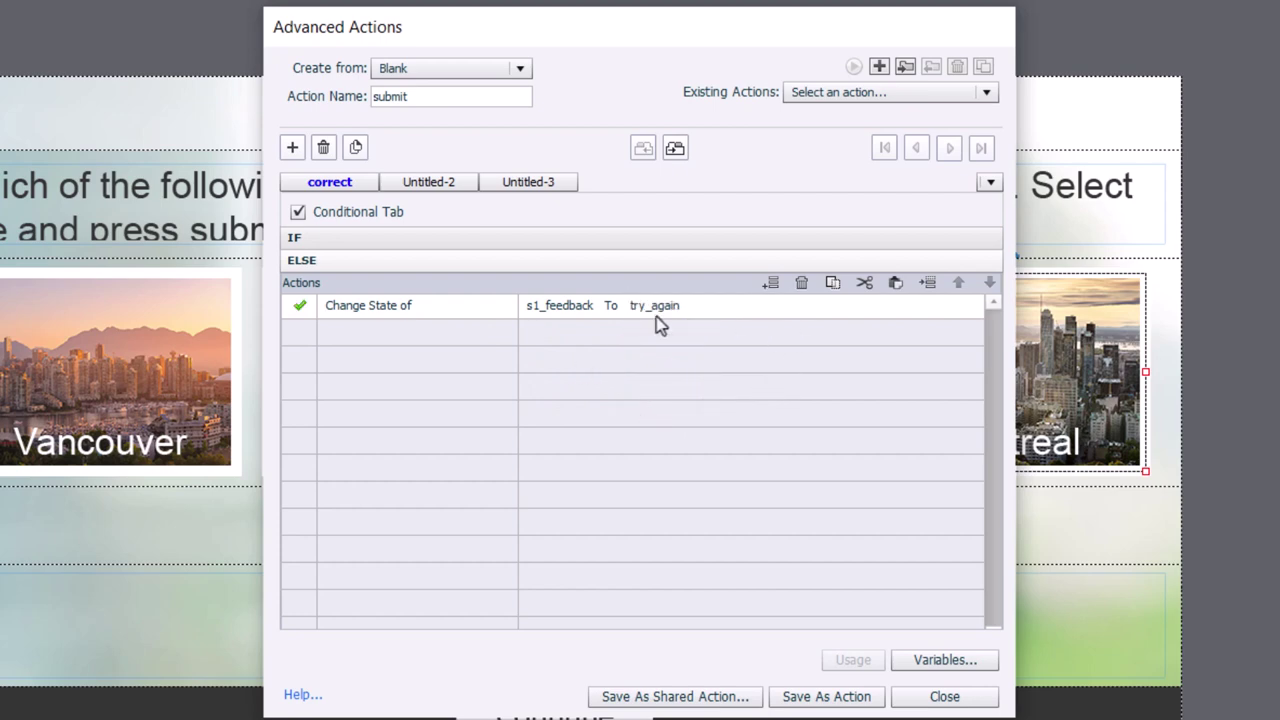
# Duplicate the correct decision and rename the copy incomplete.
pyautogui.click(440, 240)
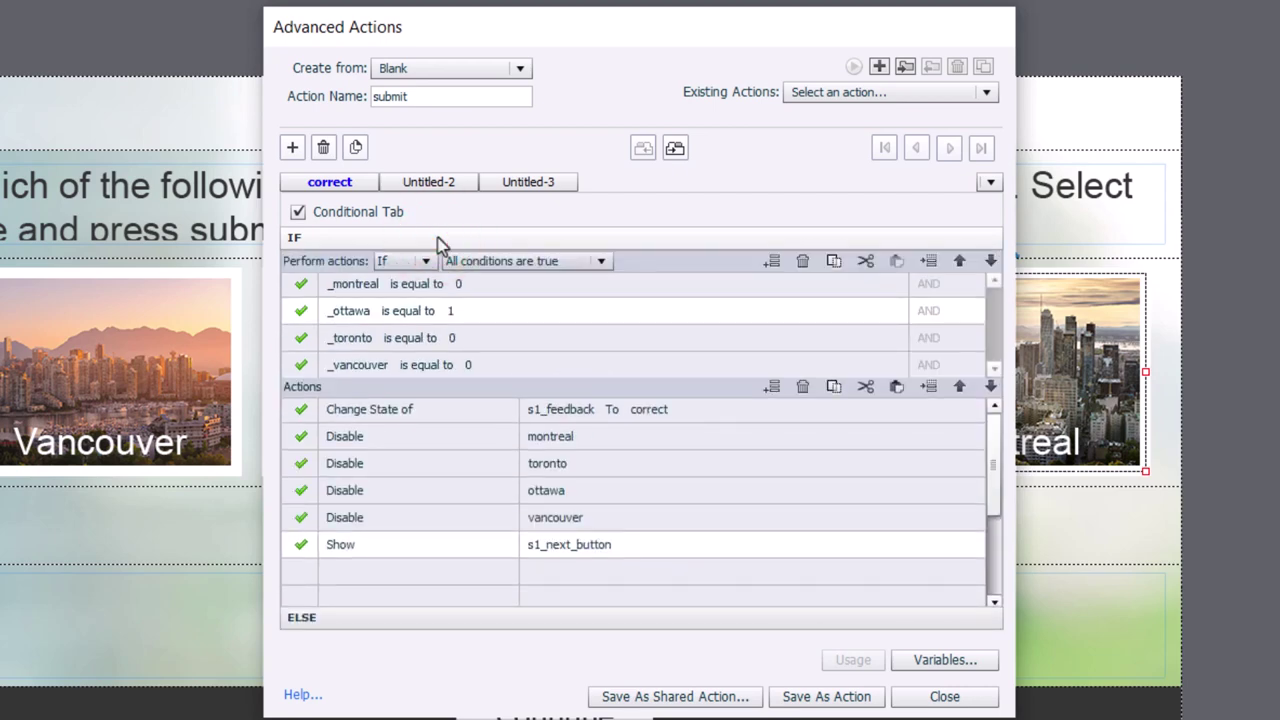
pyautogui.click(356, 148)
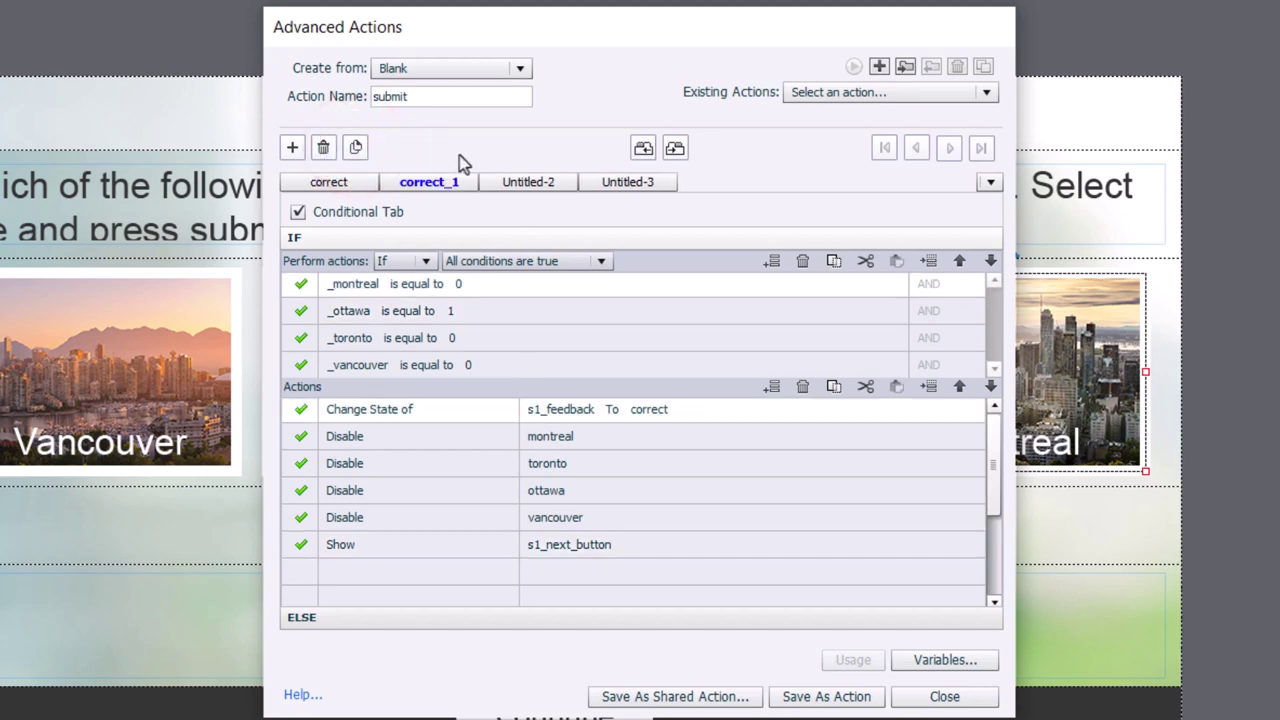
pyautogui.doubleClick(462, 184)
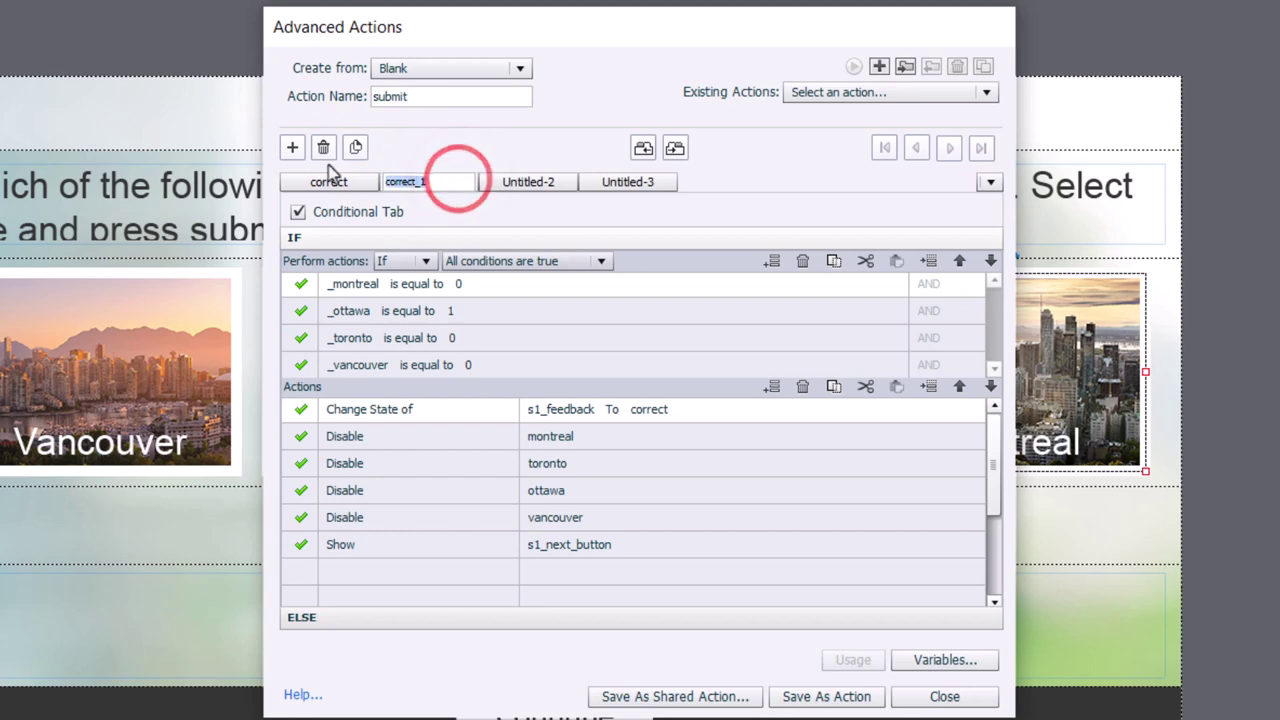
pyautogui.write('inc')
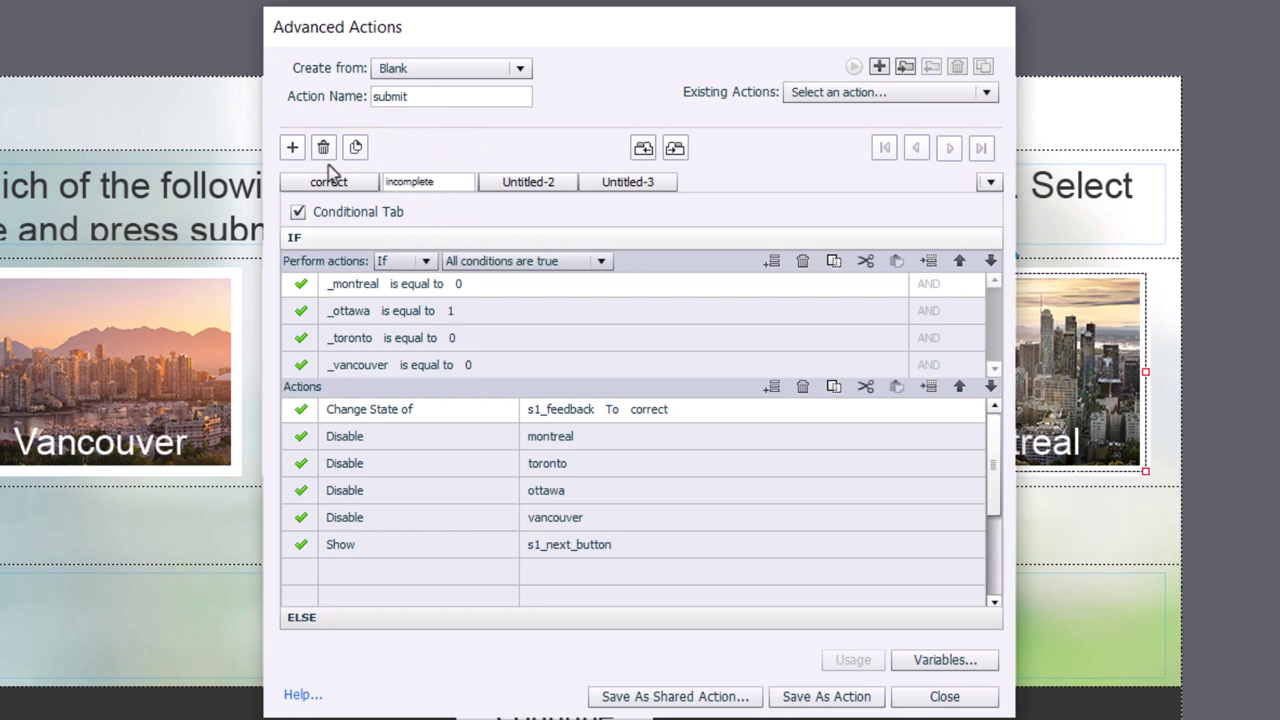
pyautogui.write('omplete')
pyautogui.press('Return')
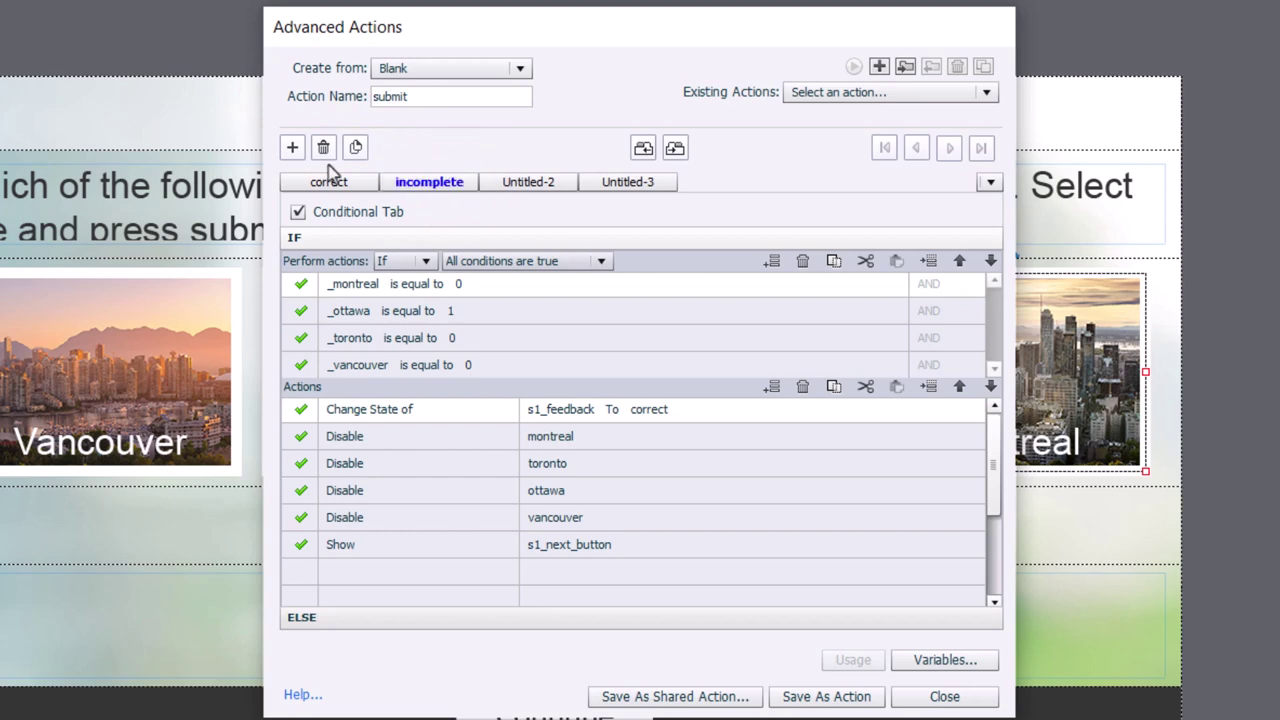
# Set the _ottawa condition of the incomplete decision to equal the literal 0.
pyautogui.click(449, 322)
pyautogui.click(472, 311)
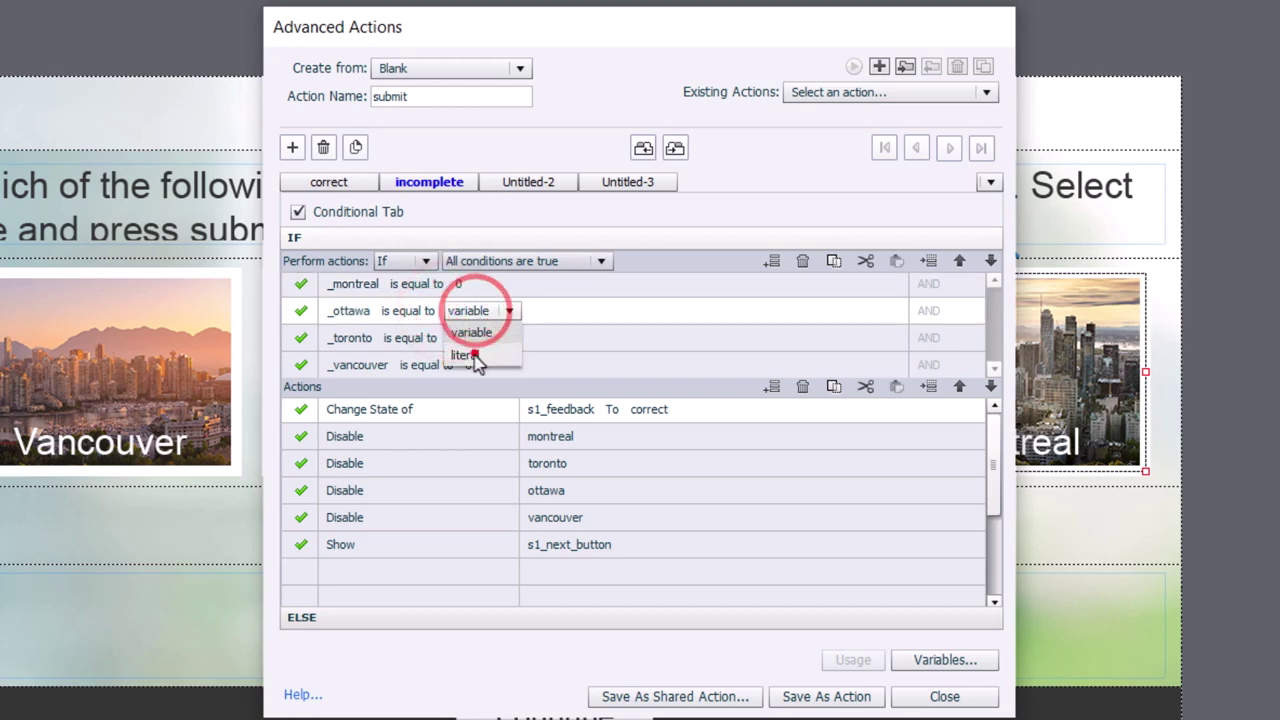
pyautogui.click(474, 355)
pyautogui.write('0')
pyautogui.press('Return')
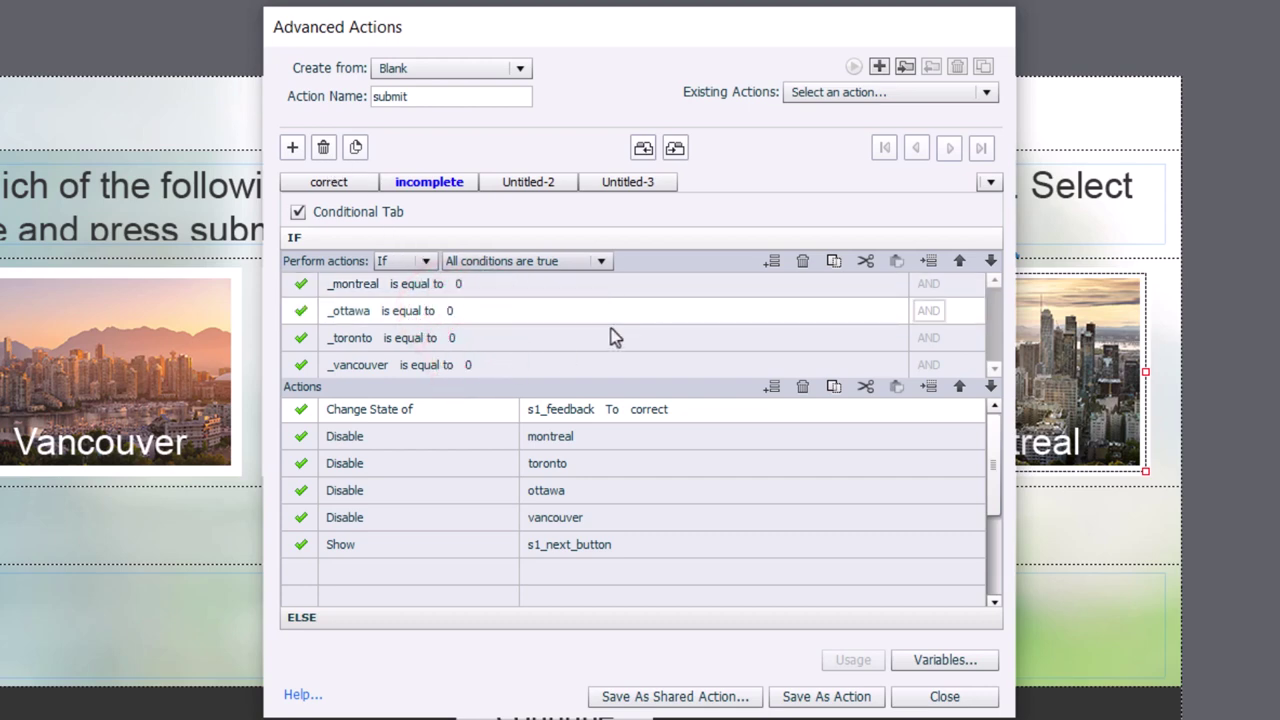
# Change the s1_feedback state to incomplete in this decision and delete its four Disable actions and the Show action.
pyautogui.click(651, 411)
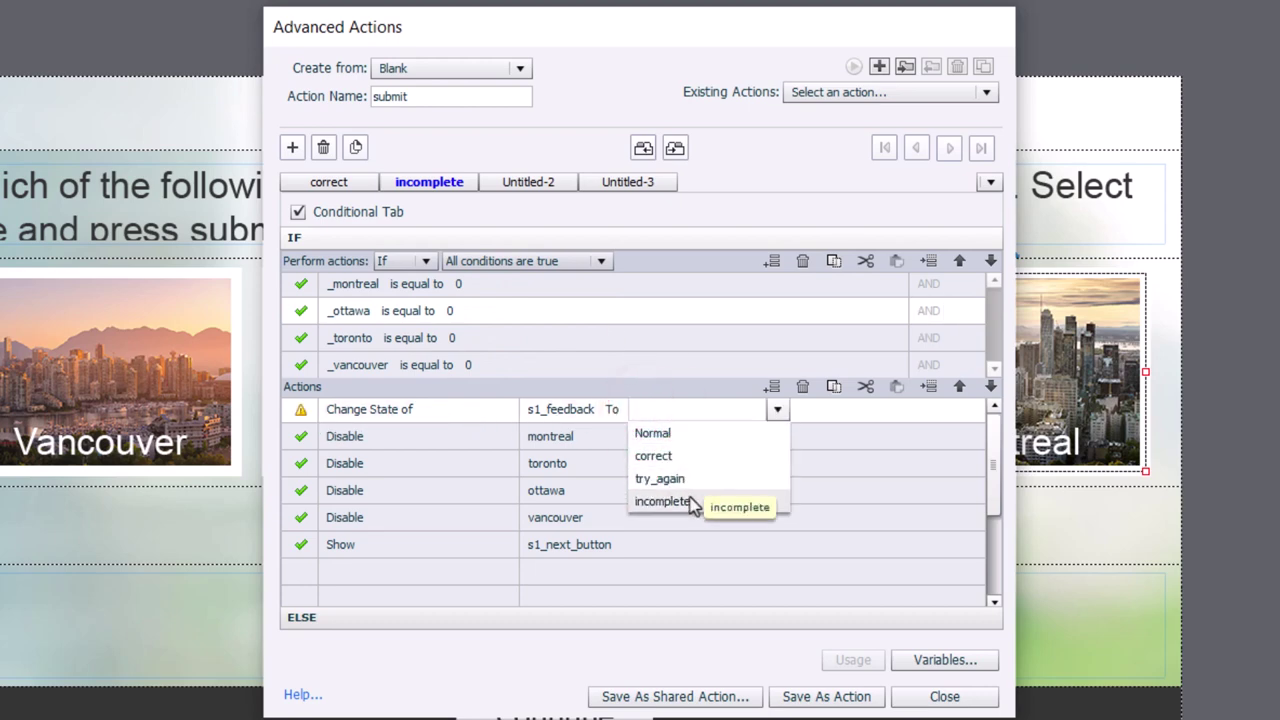
pyautogui.click(662, 501)
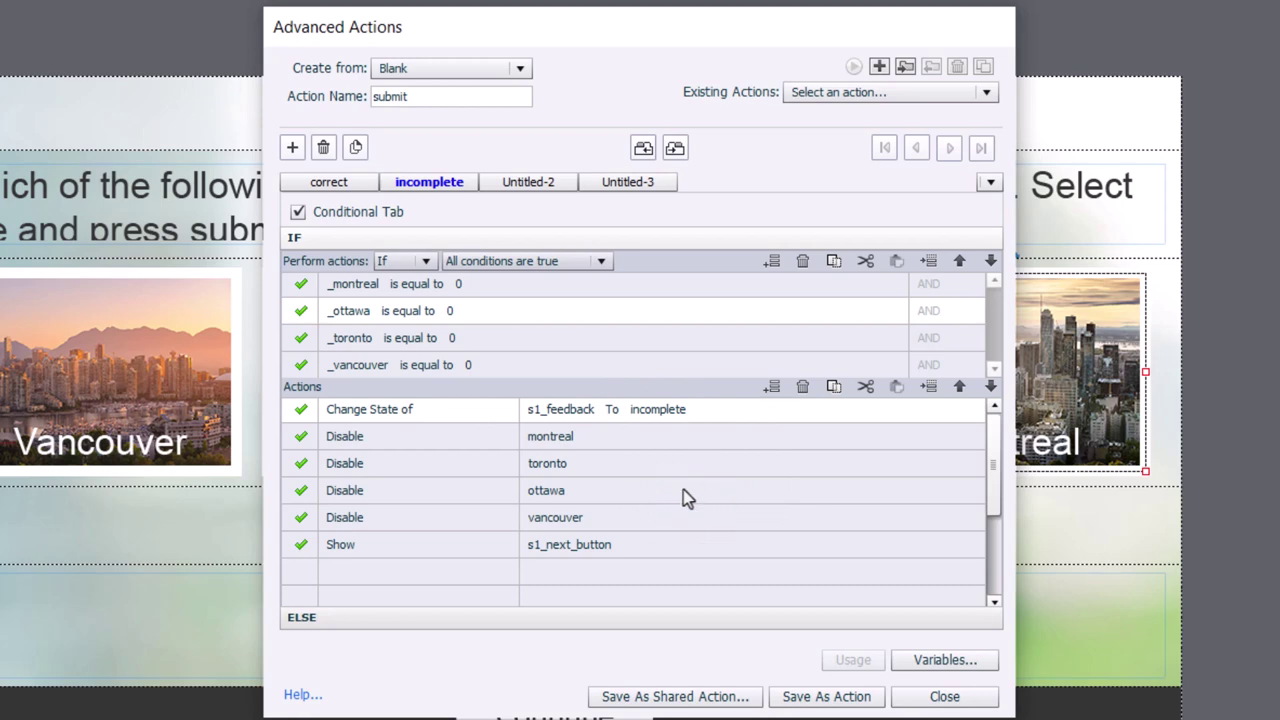
pyautogui.click(643, 438)
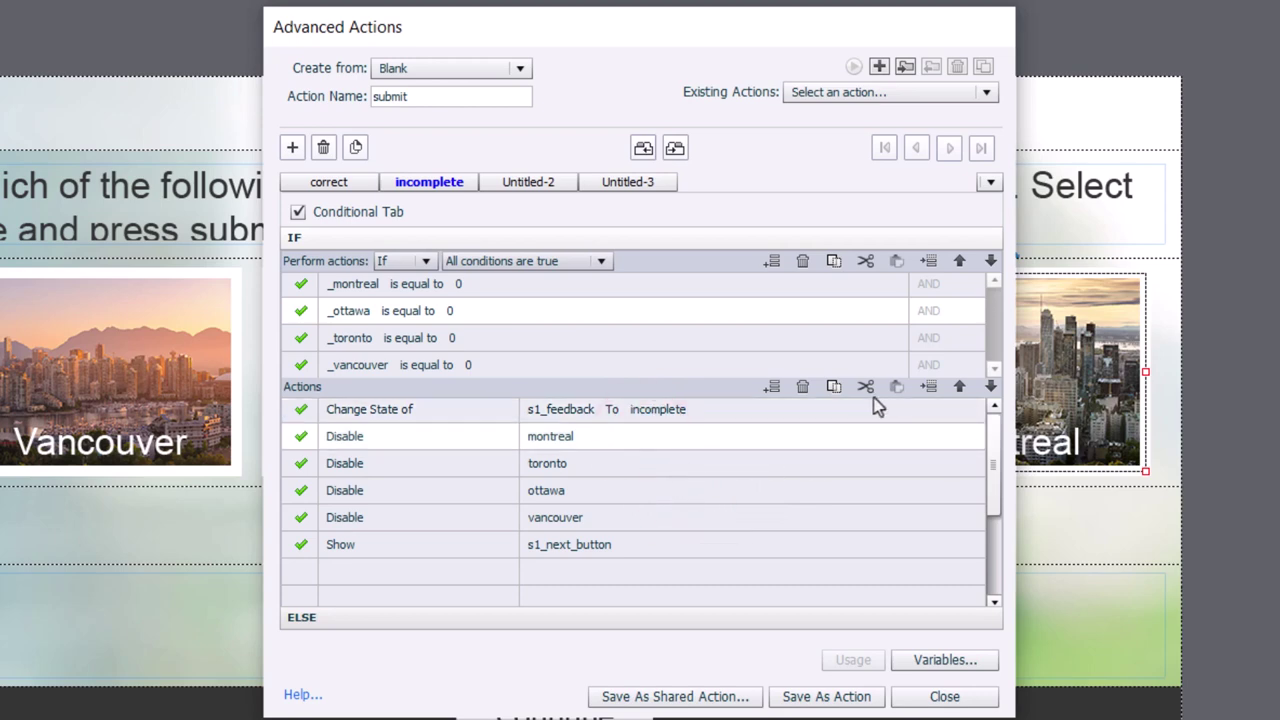
pyautogui.click(801, 388)
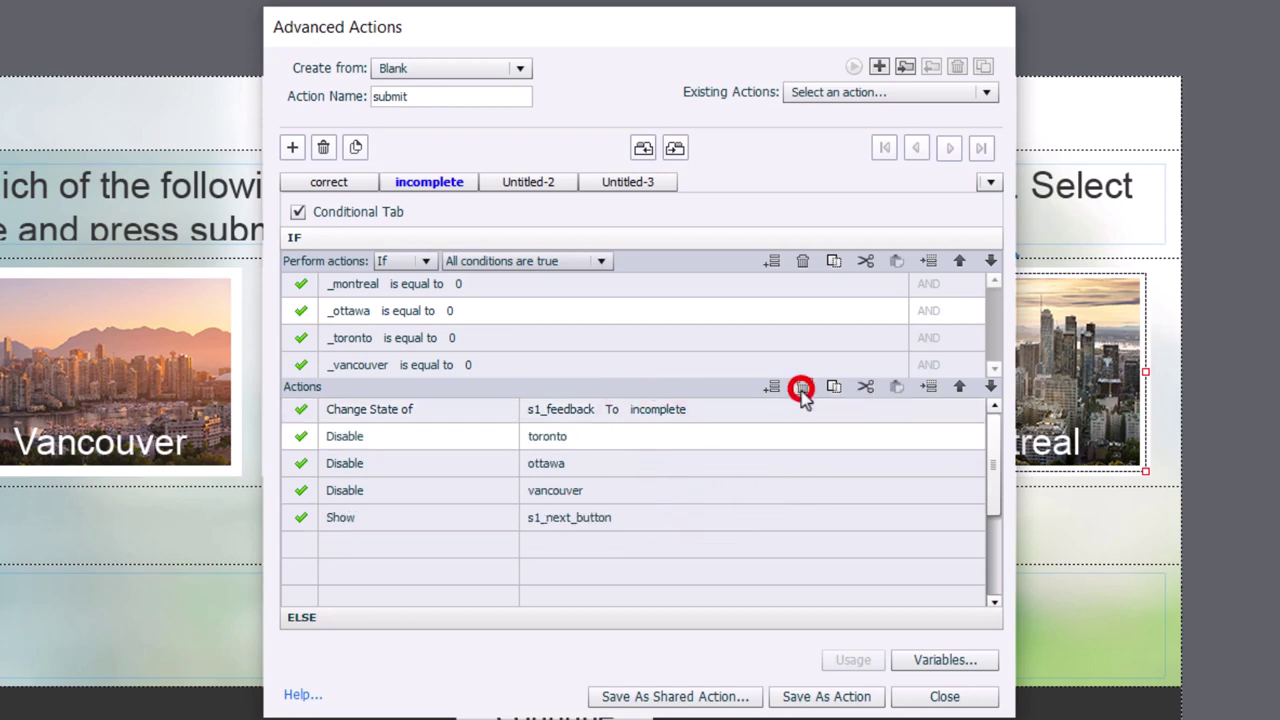
pyautogui.click(801, 388)
pyautogui.click(801, 388)
pyautogui.click(801, 388)
pyautogui.click(801, 388)
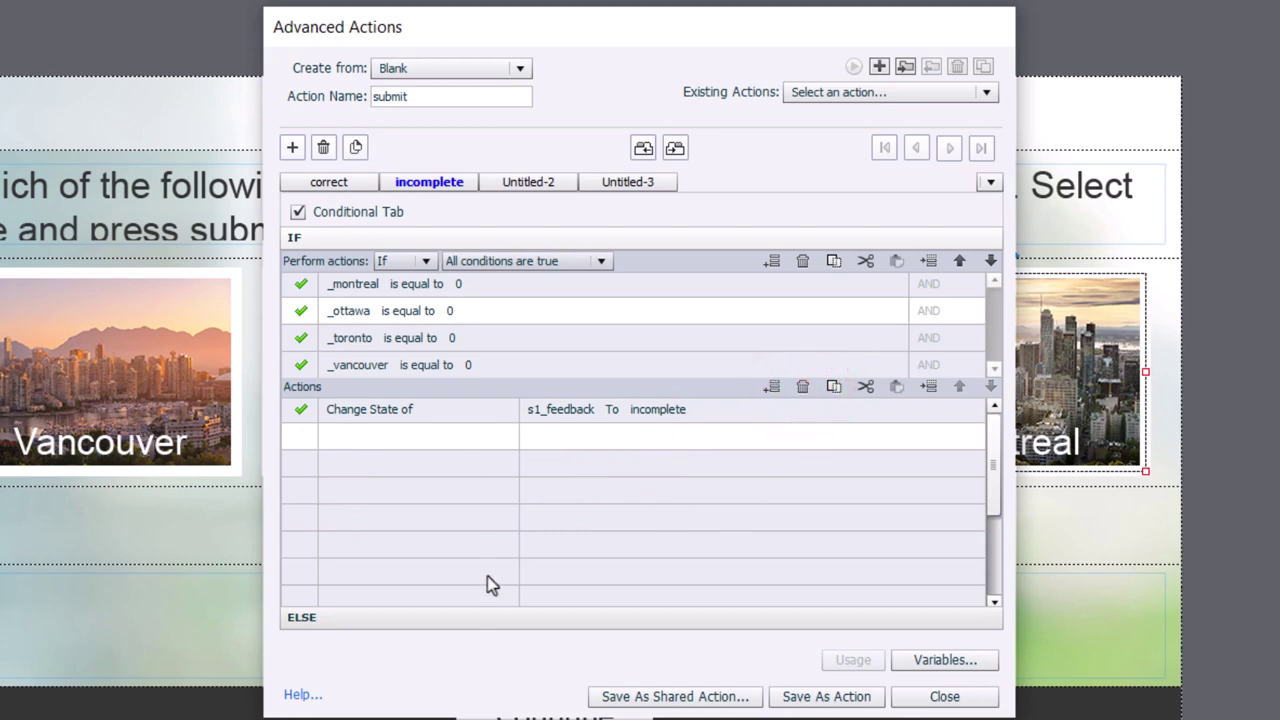
# Delete the try_again state change from the Else part of the incomplete decision.
pyautogui.click(474, 617)
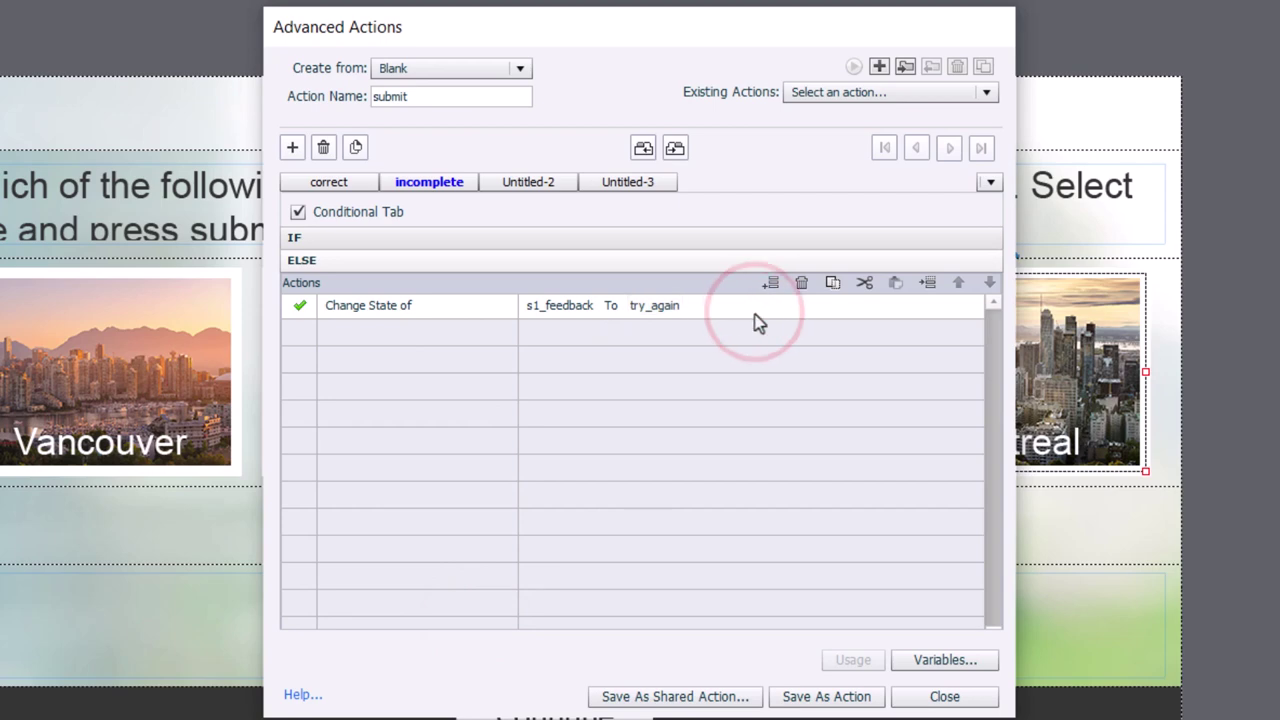
pyautogui.click(802, 283)
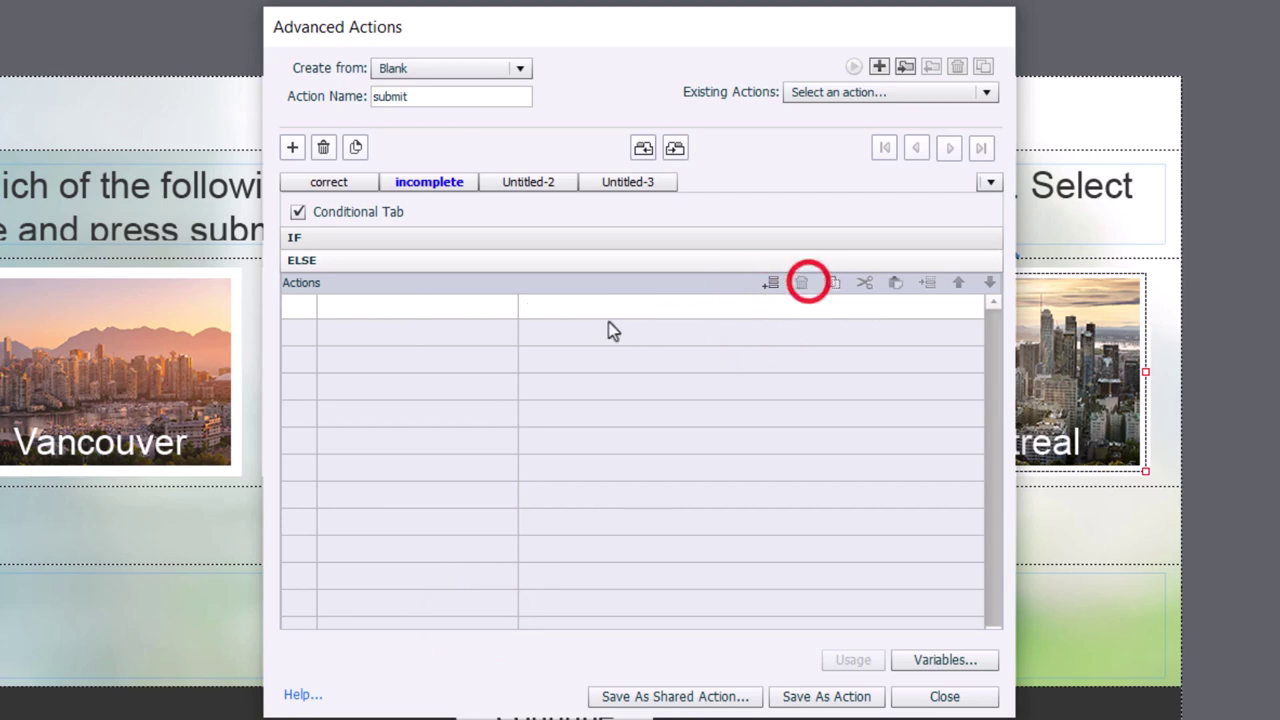
pyautogui.click(522, 238)
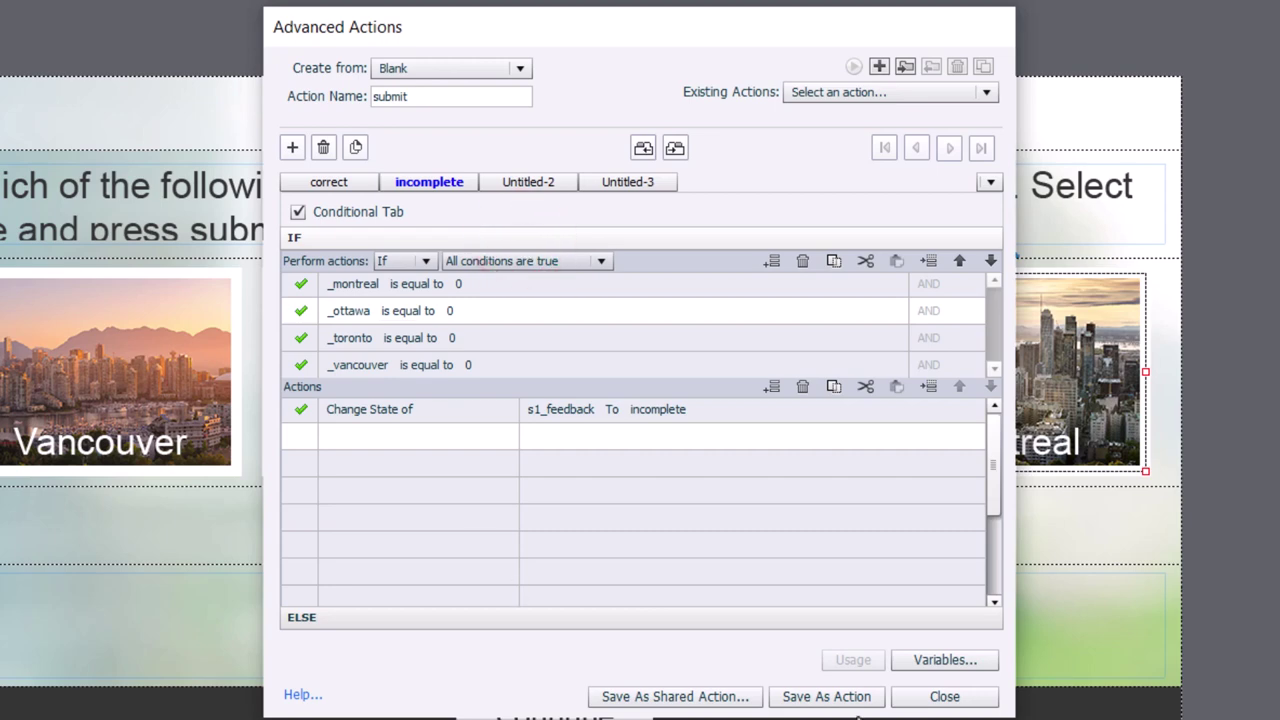
# Save the submit advanced action and close the Advanced Actions dialog.
pyautogui.click(834, 700)
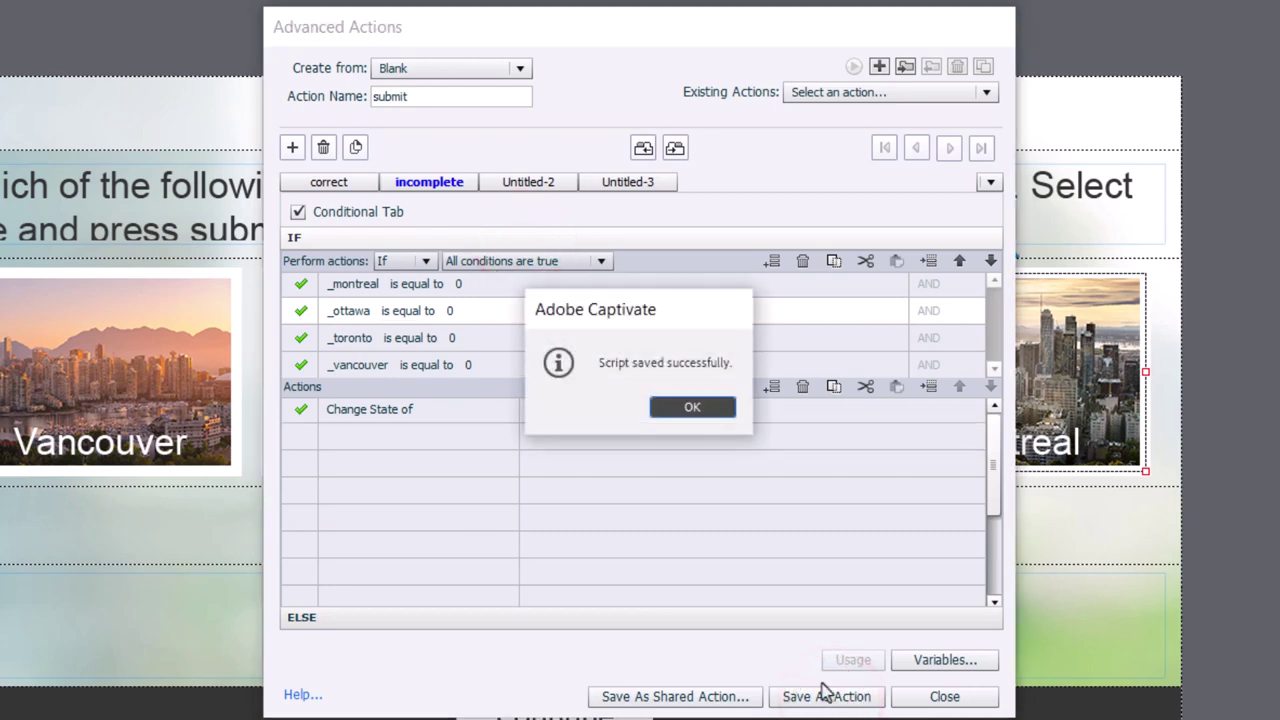
pyautogui.click(690, 407)
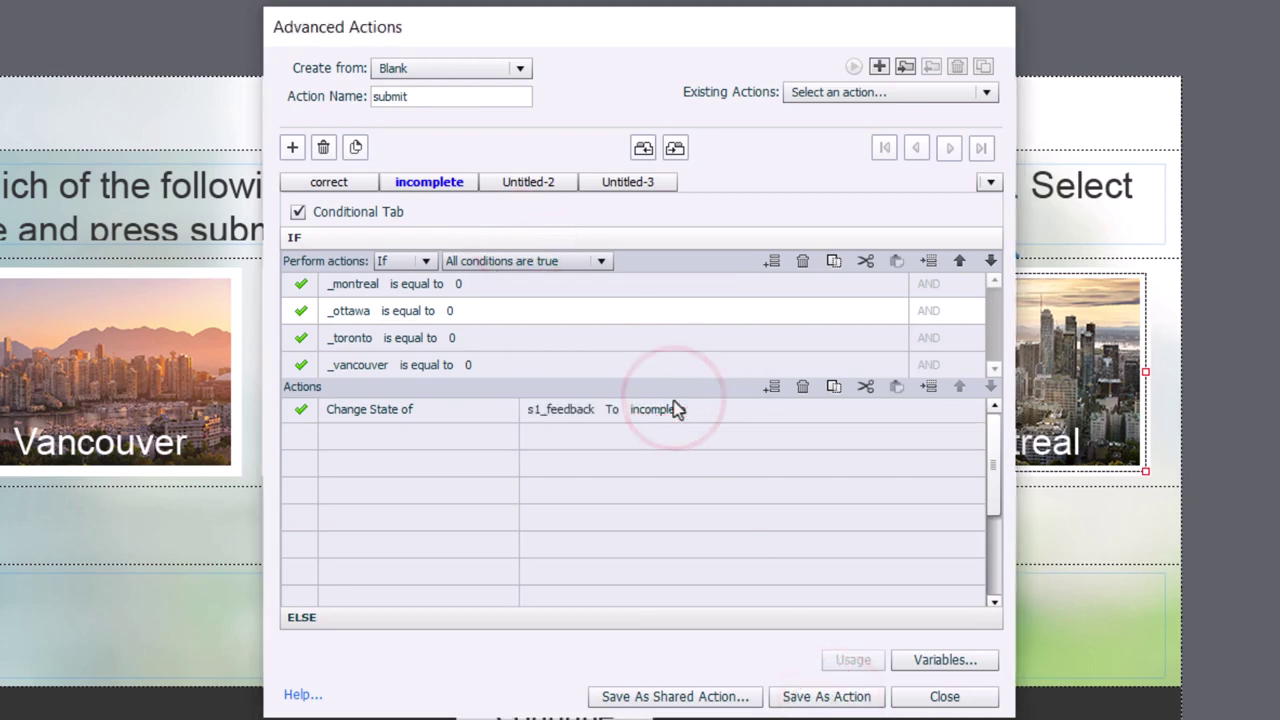
pyautogui.click(966, 704)
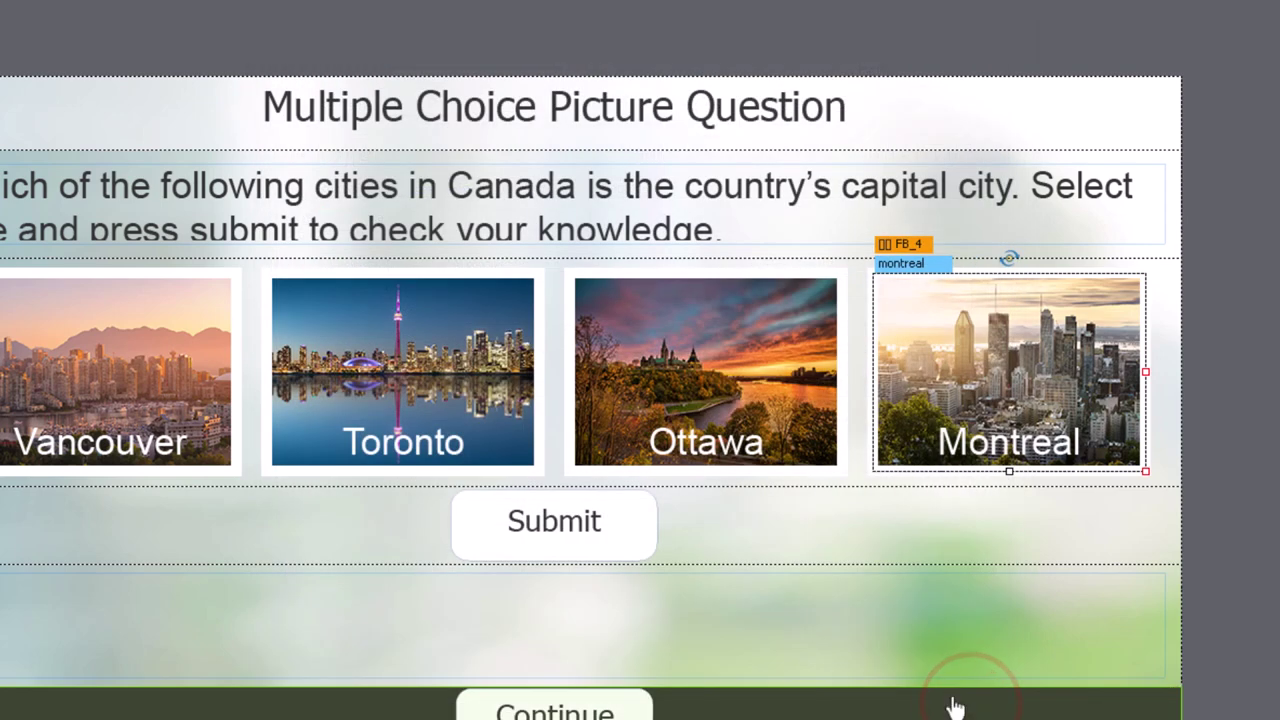
# Set the Submit button's success action to Execute Advanced Actions with the submit script.
pyautogui.click(610, 516)
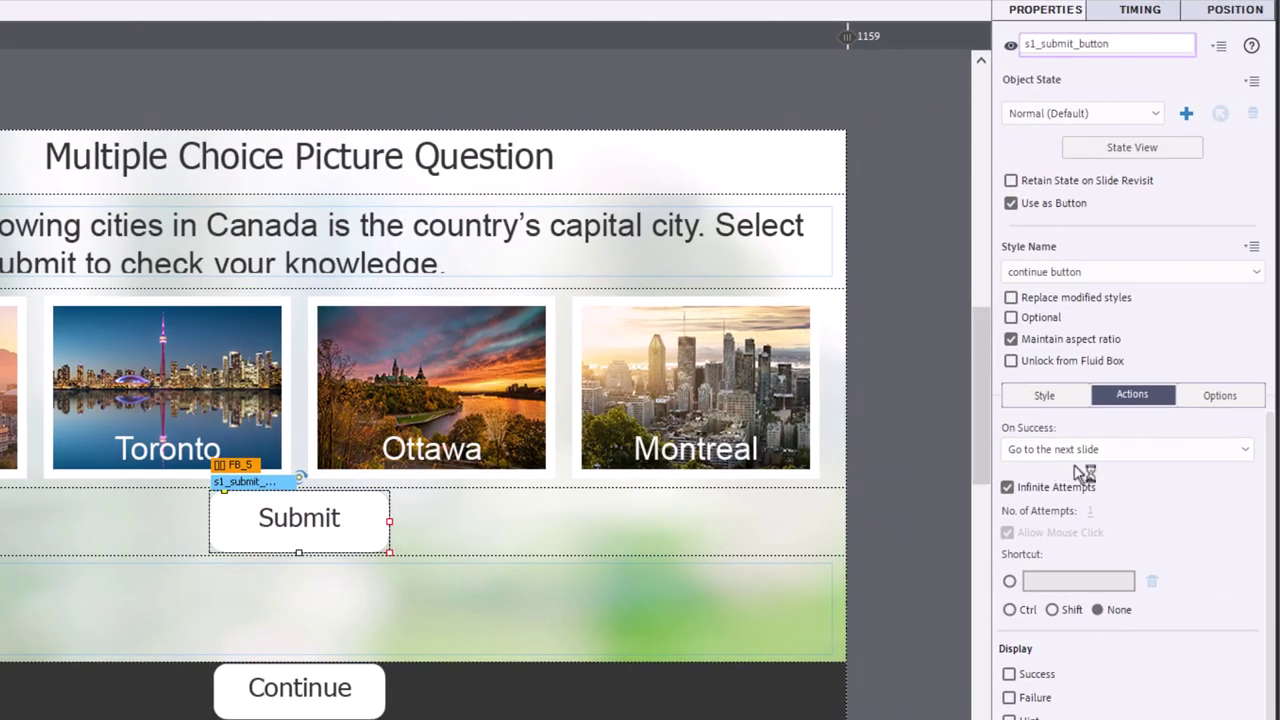
pyautogui.click(1078, 451)
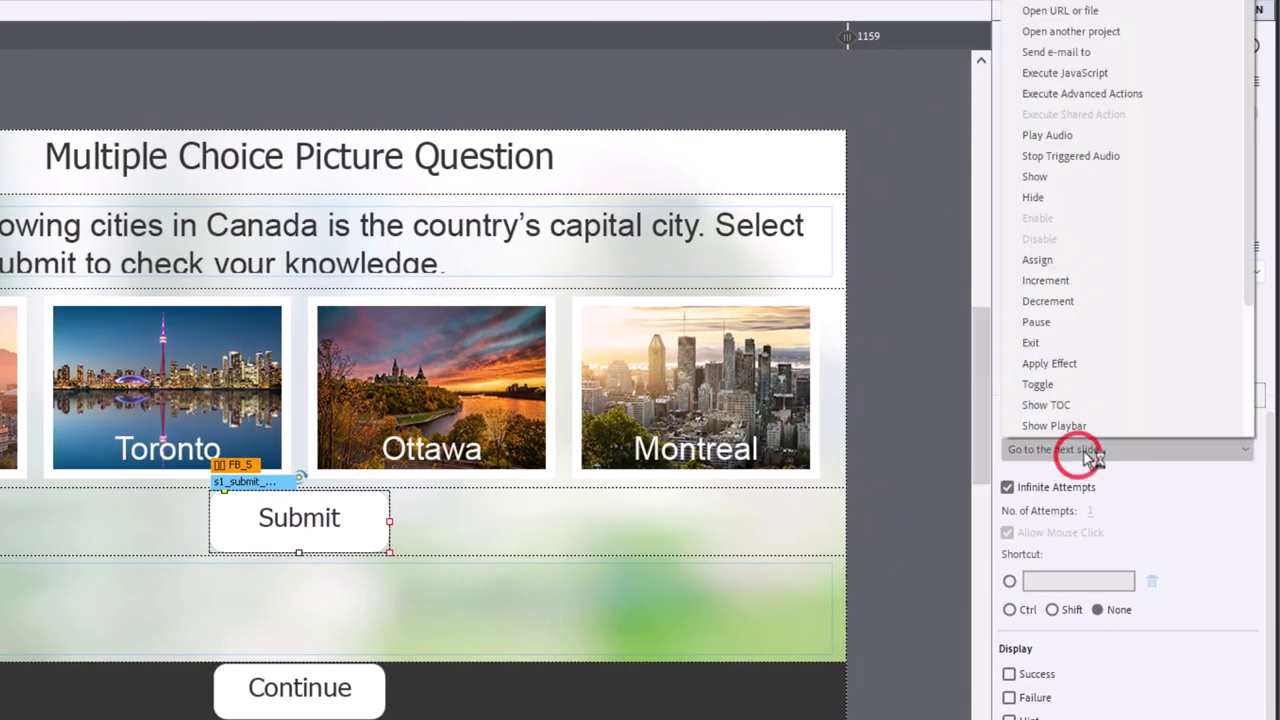
pyautogui.scroll(1, 1130, 240)
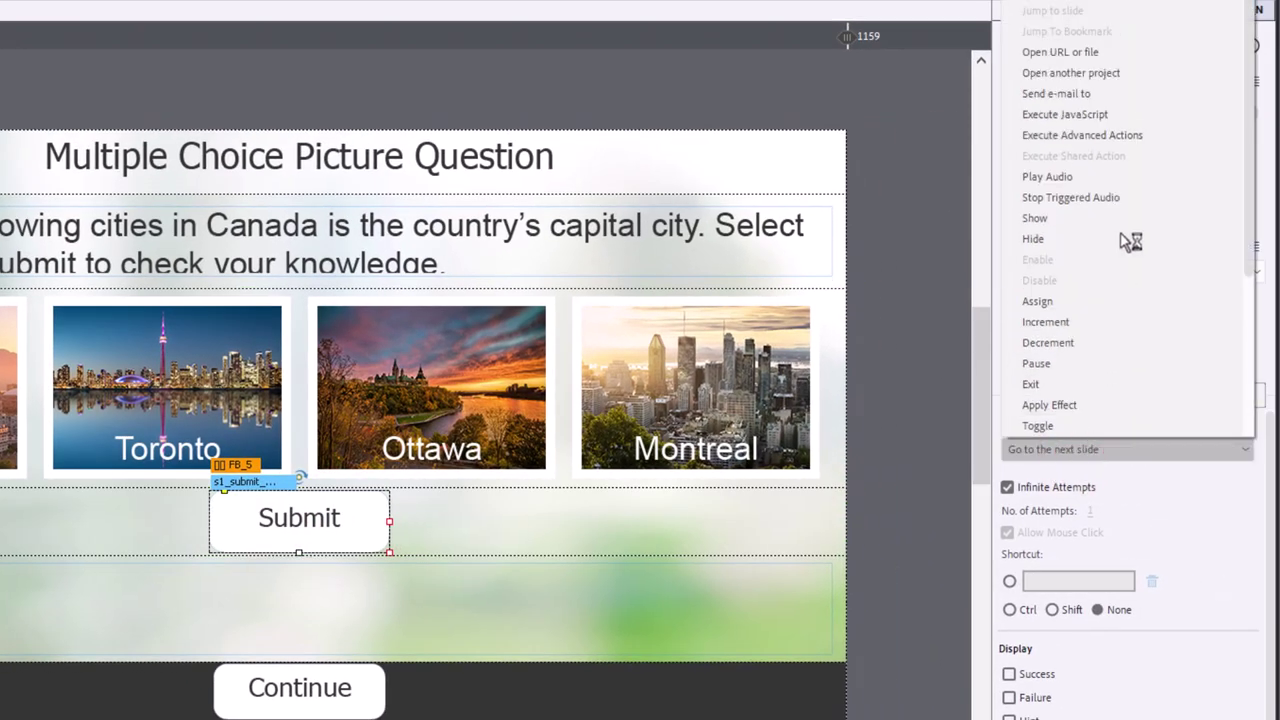
pyautogui.click(1124, 135)
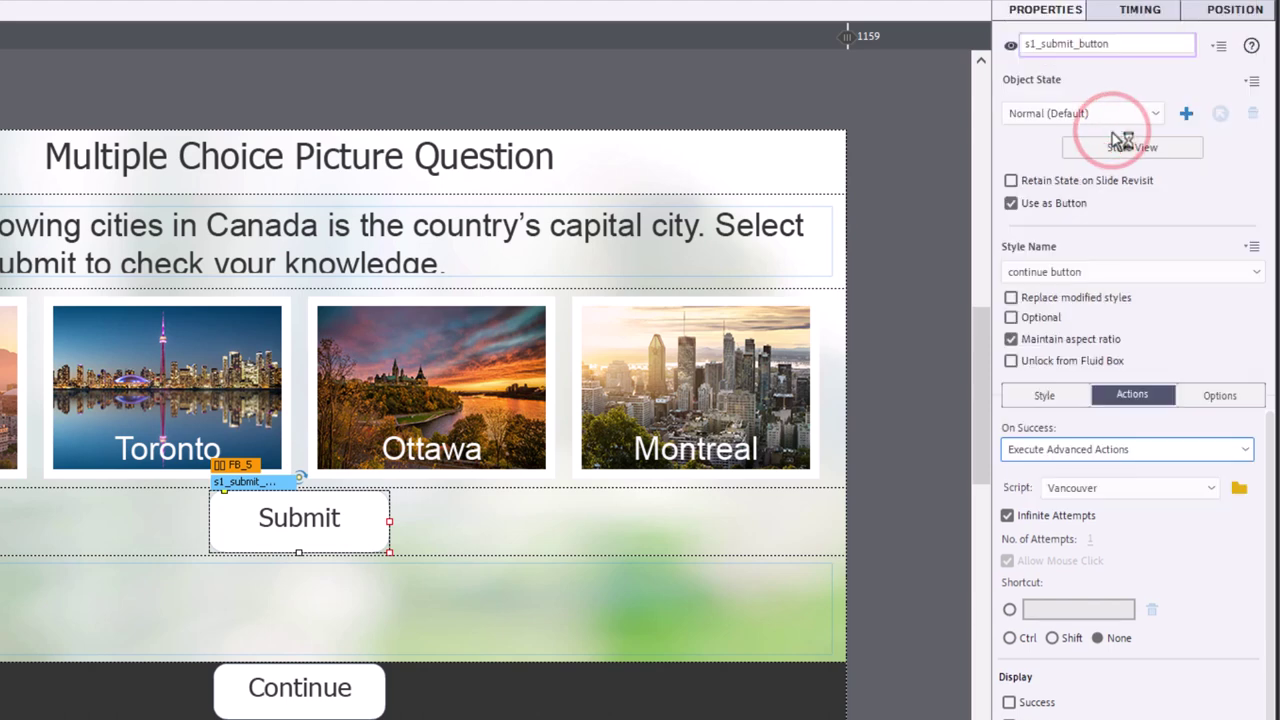
pyautogui.click(1134, 488)
pyautogui.click(1120, 572)
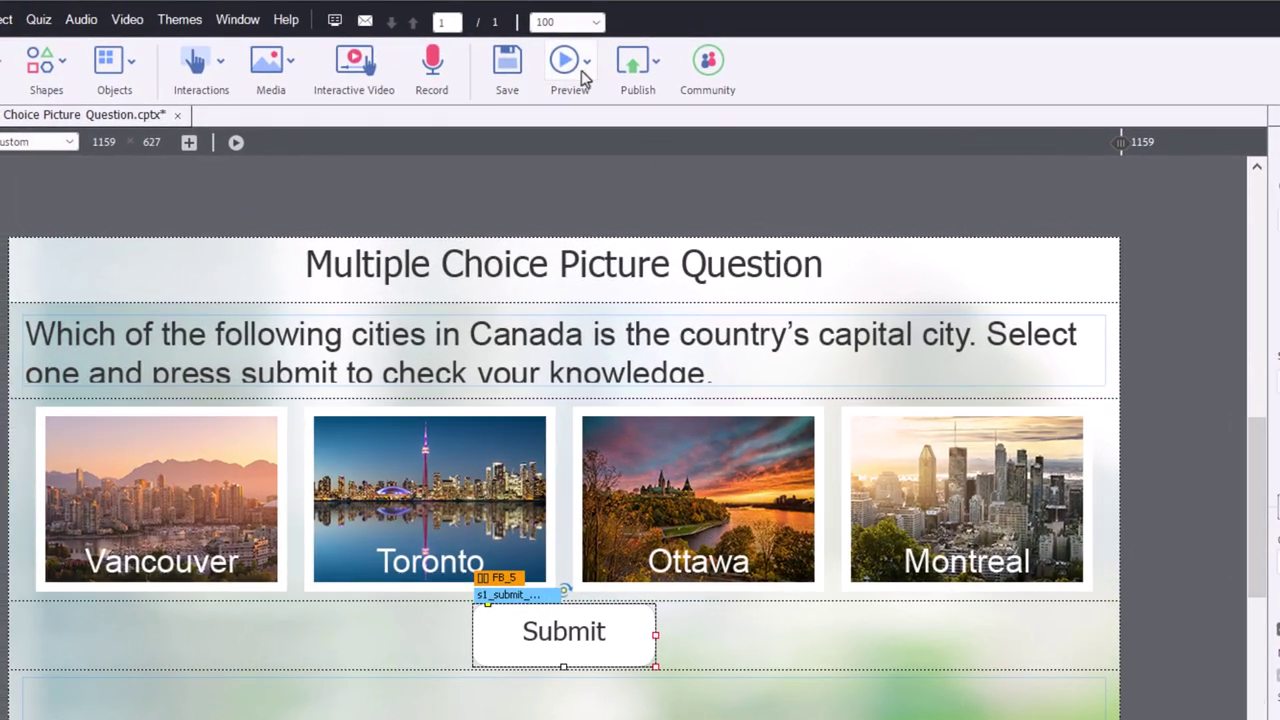
# Start a Live Preview on Devices of the project and open its preview link in the browser.
pyautogui.click(582, 64)
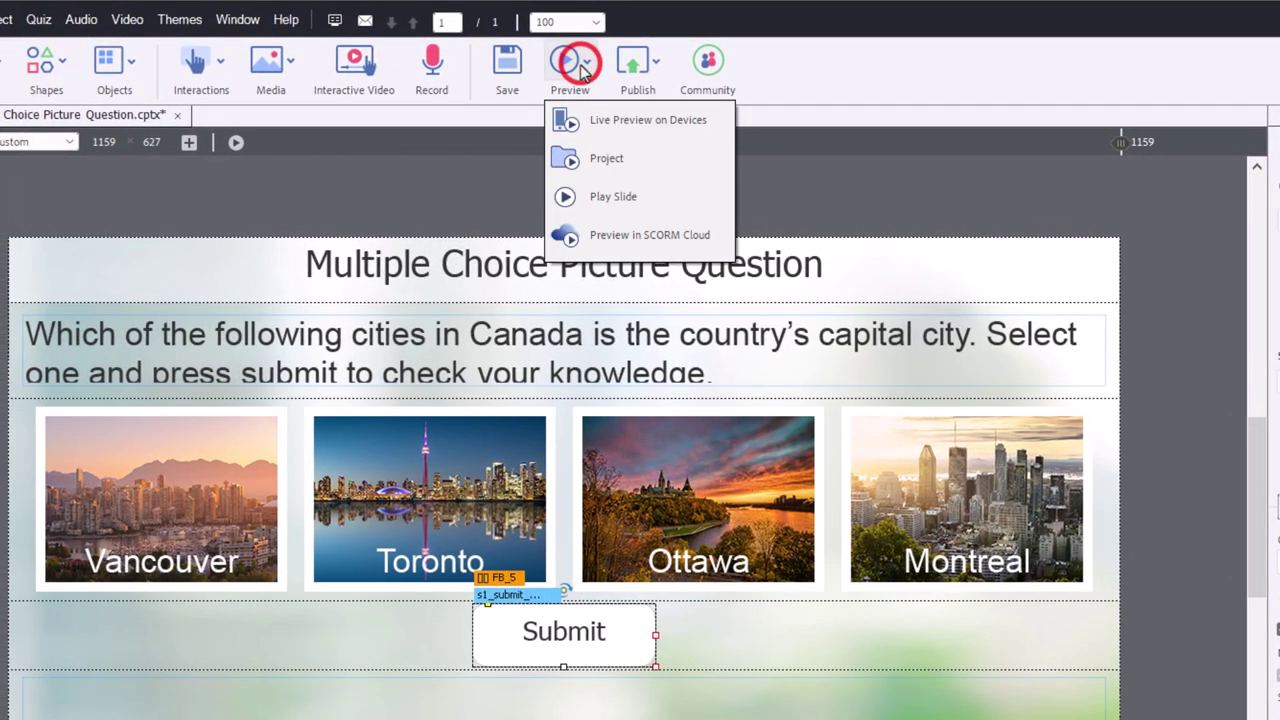
pyautogui.click(603, 122)
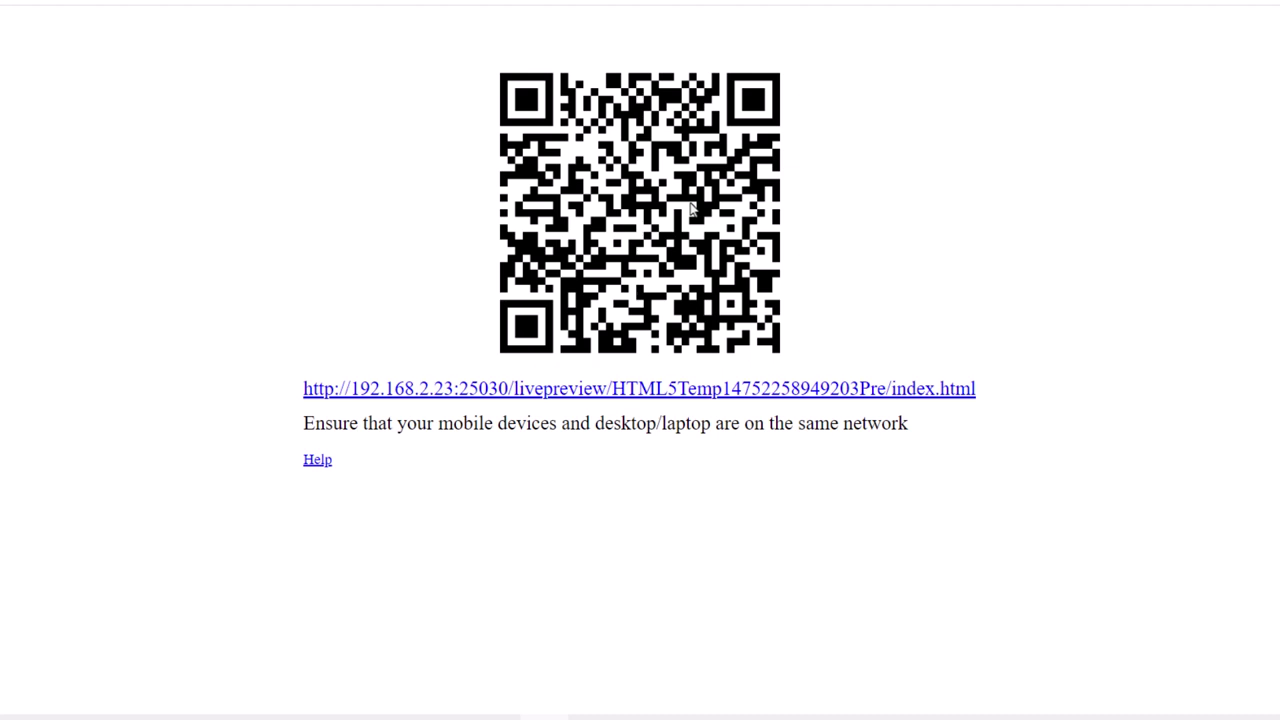
pyautogui.click(716, 393)
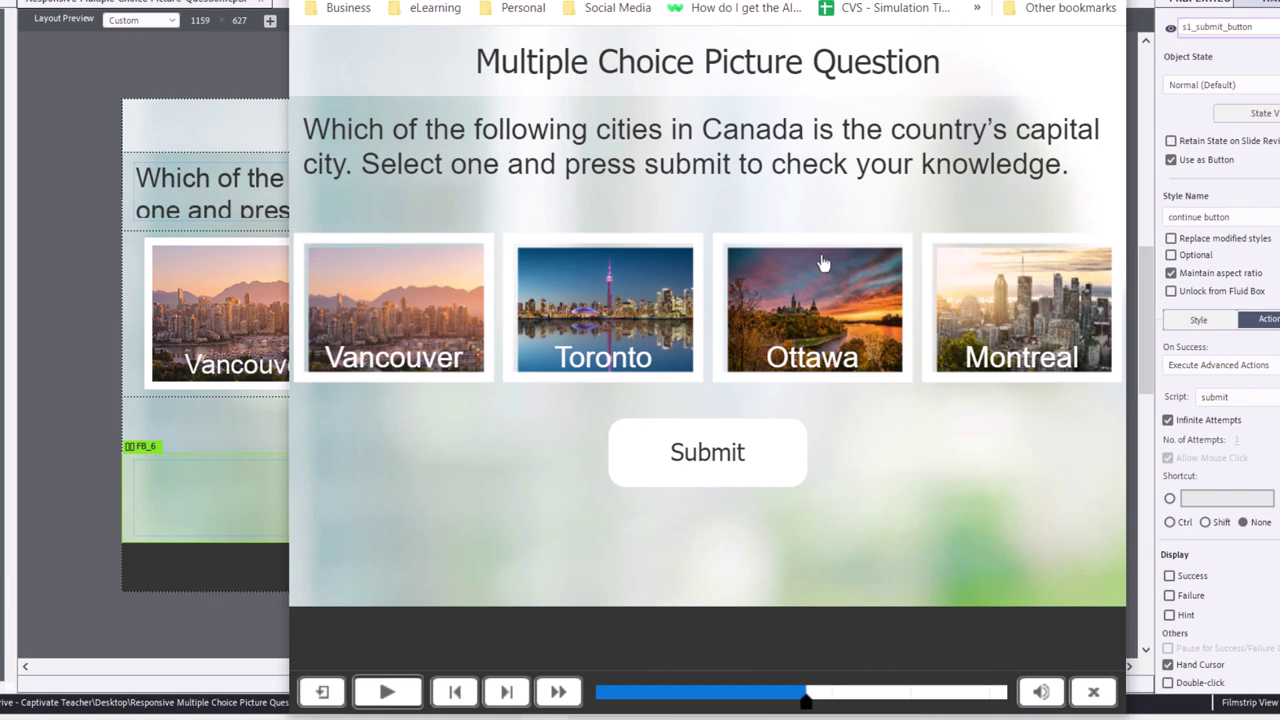
# Test the question by submitting without an answer, selecting Vancouver and Toronto in turn, and submitting Toronto.
pyautogui.click(711, 463)
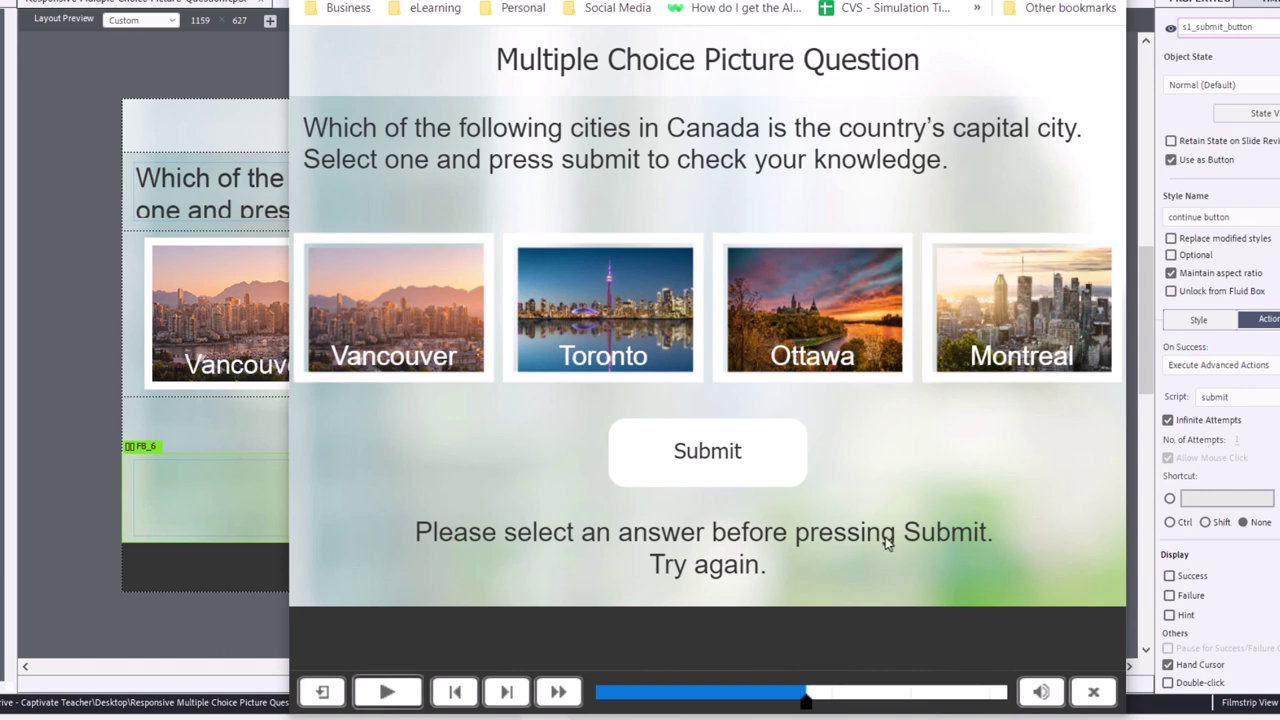
pyautogui.click(403, 318)
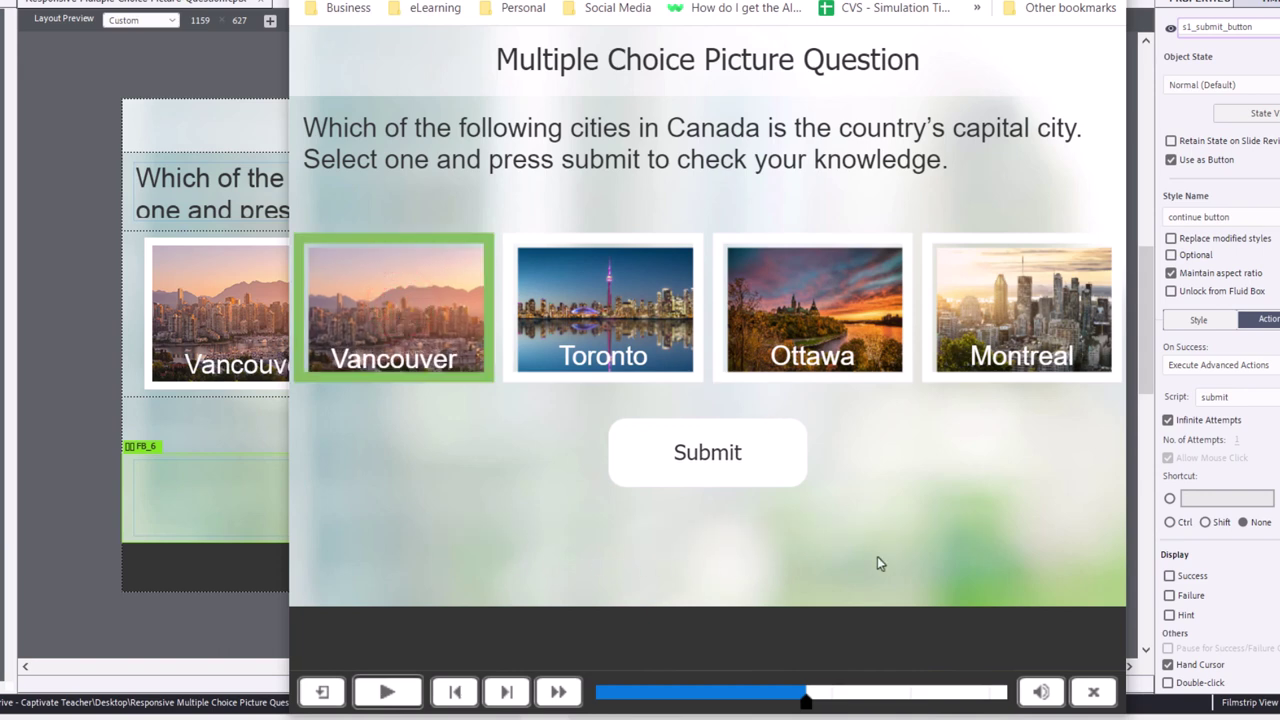
pyautogui.click(590, 315)
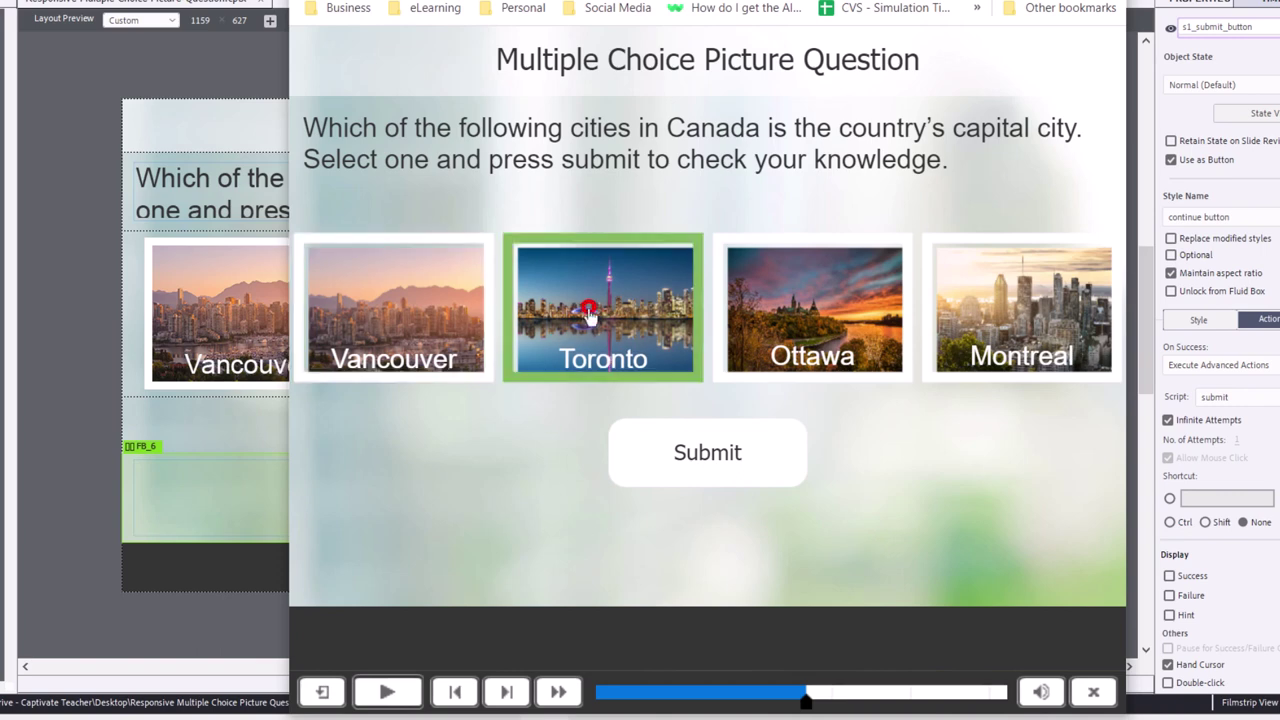
pyautogui.click(726, 461)
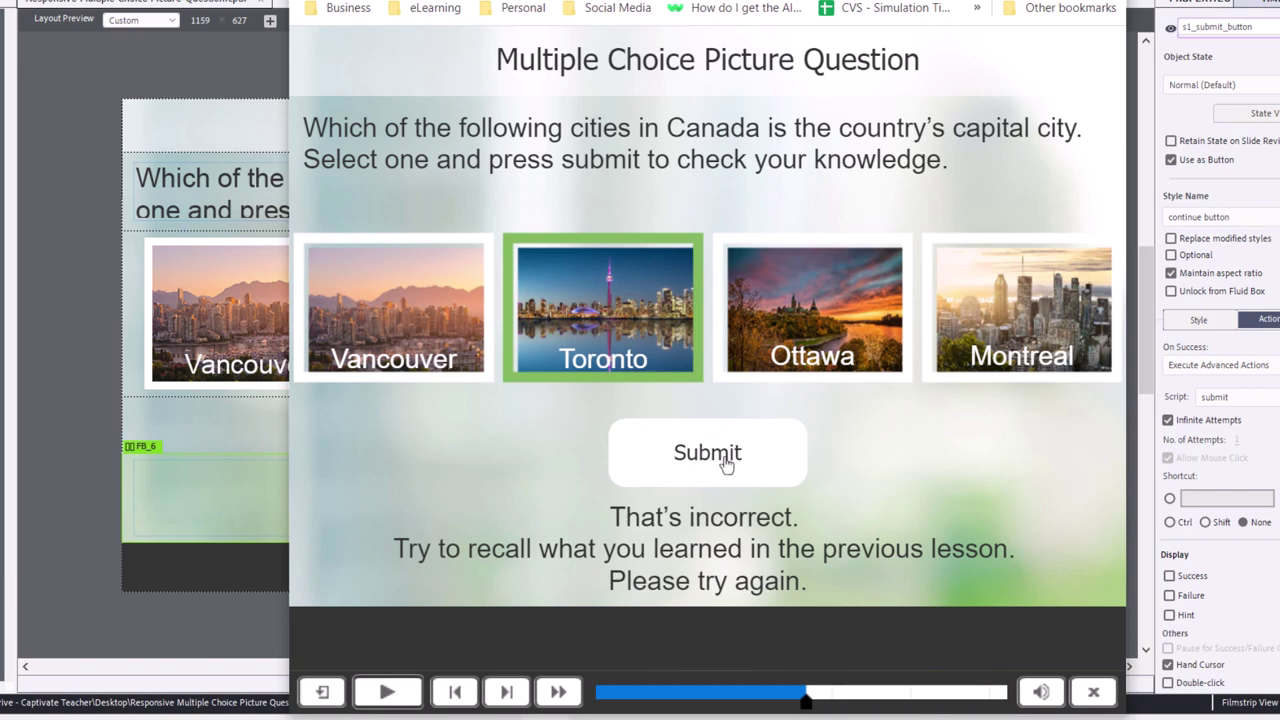
# Submit Ottawa as the answer and test whether Vancouver, Toronto and Montreal can still be selected.
pyautogui.click(806, 318)
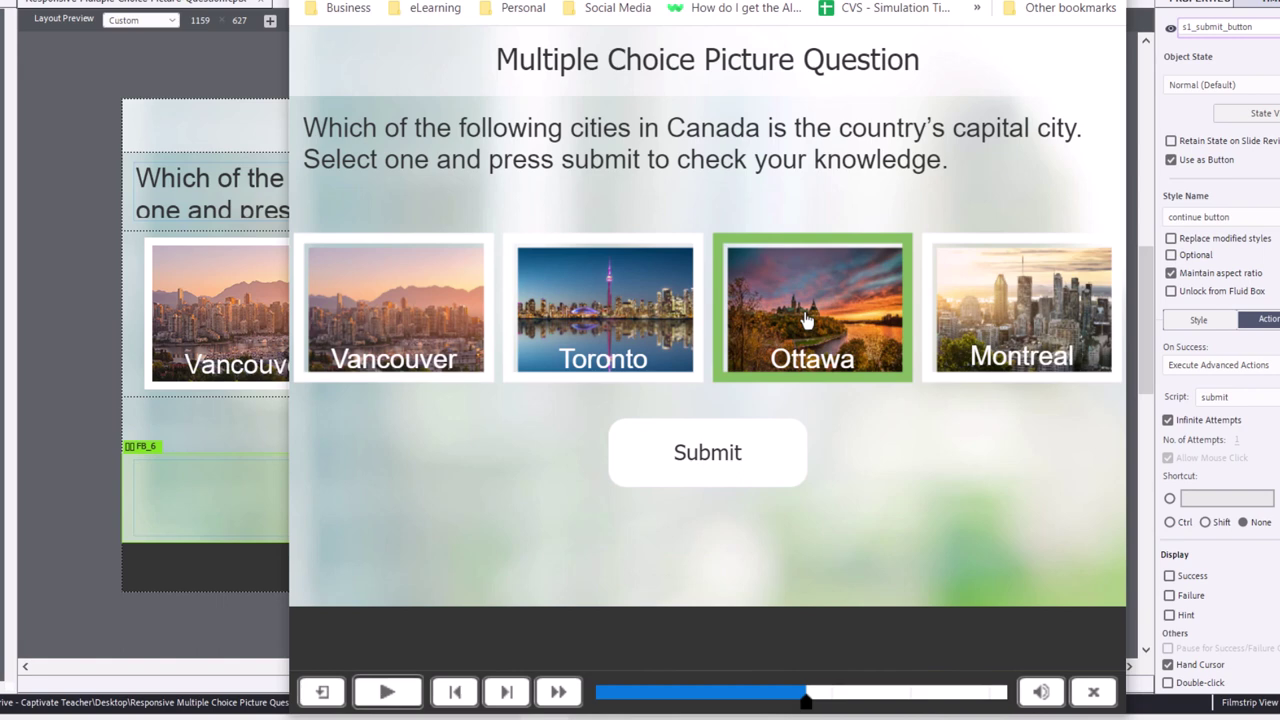
pyautogui.click(748, 454)
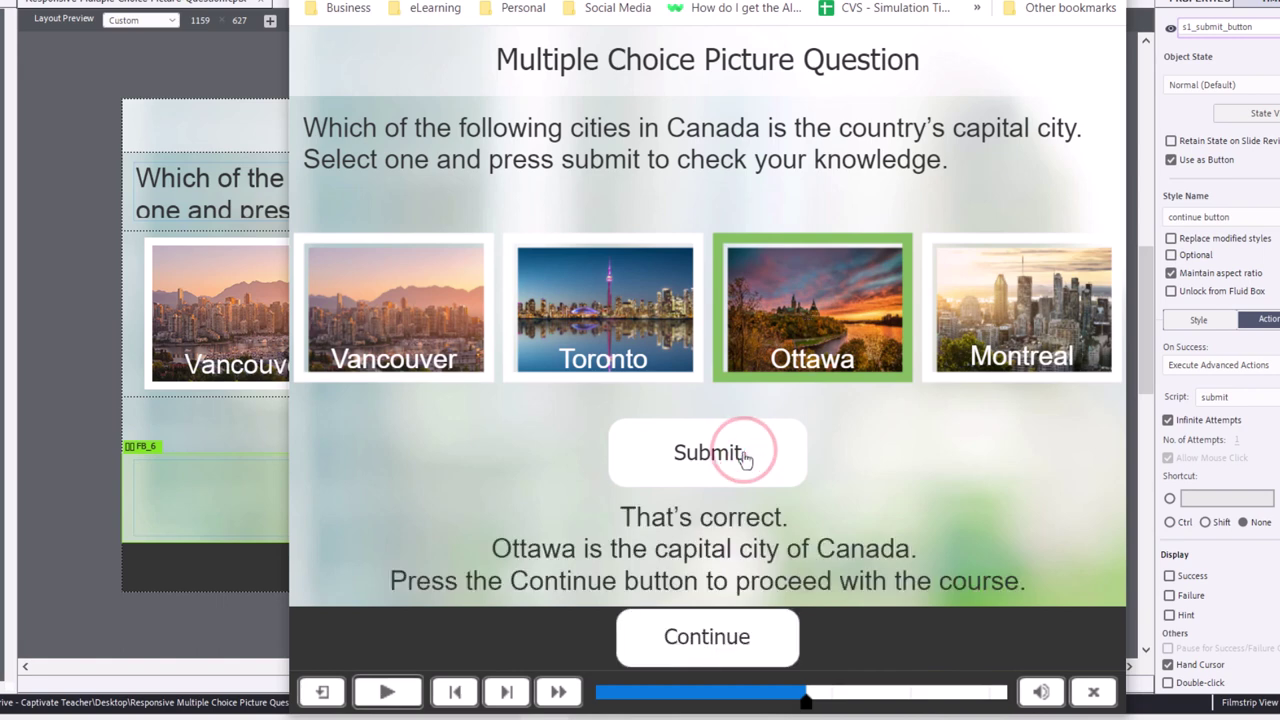
pyautogui.click(455, 308)
pyautogui.click(630, 303)
pyautogui.click(991, 310)
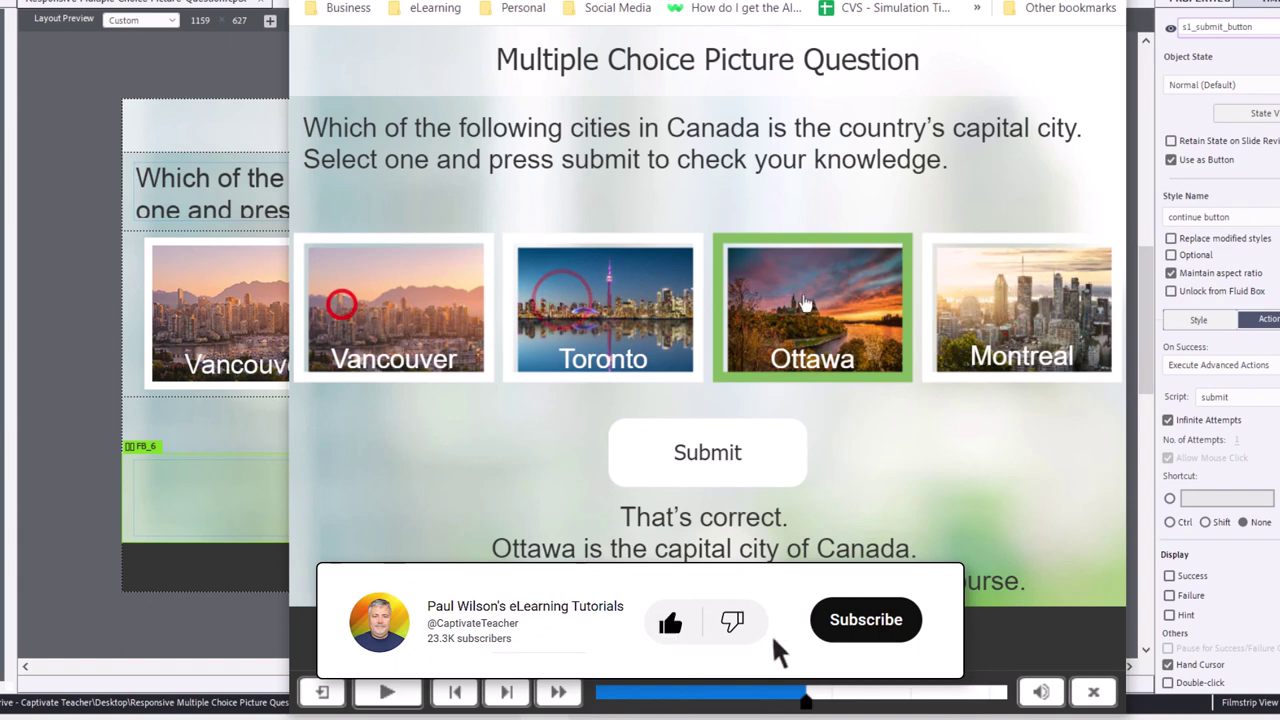